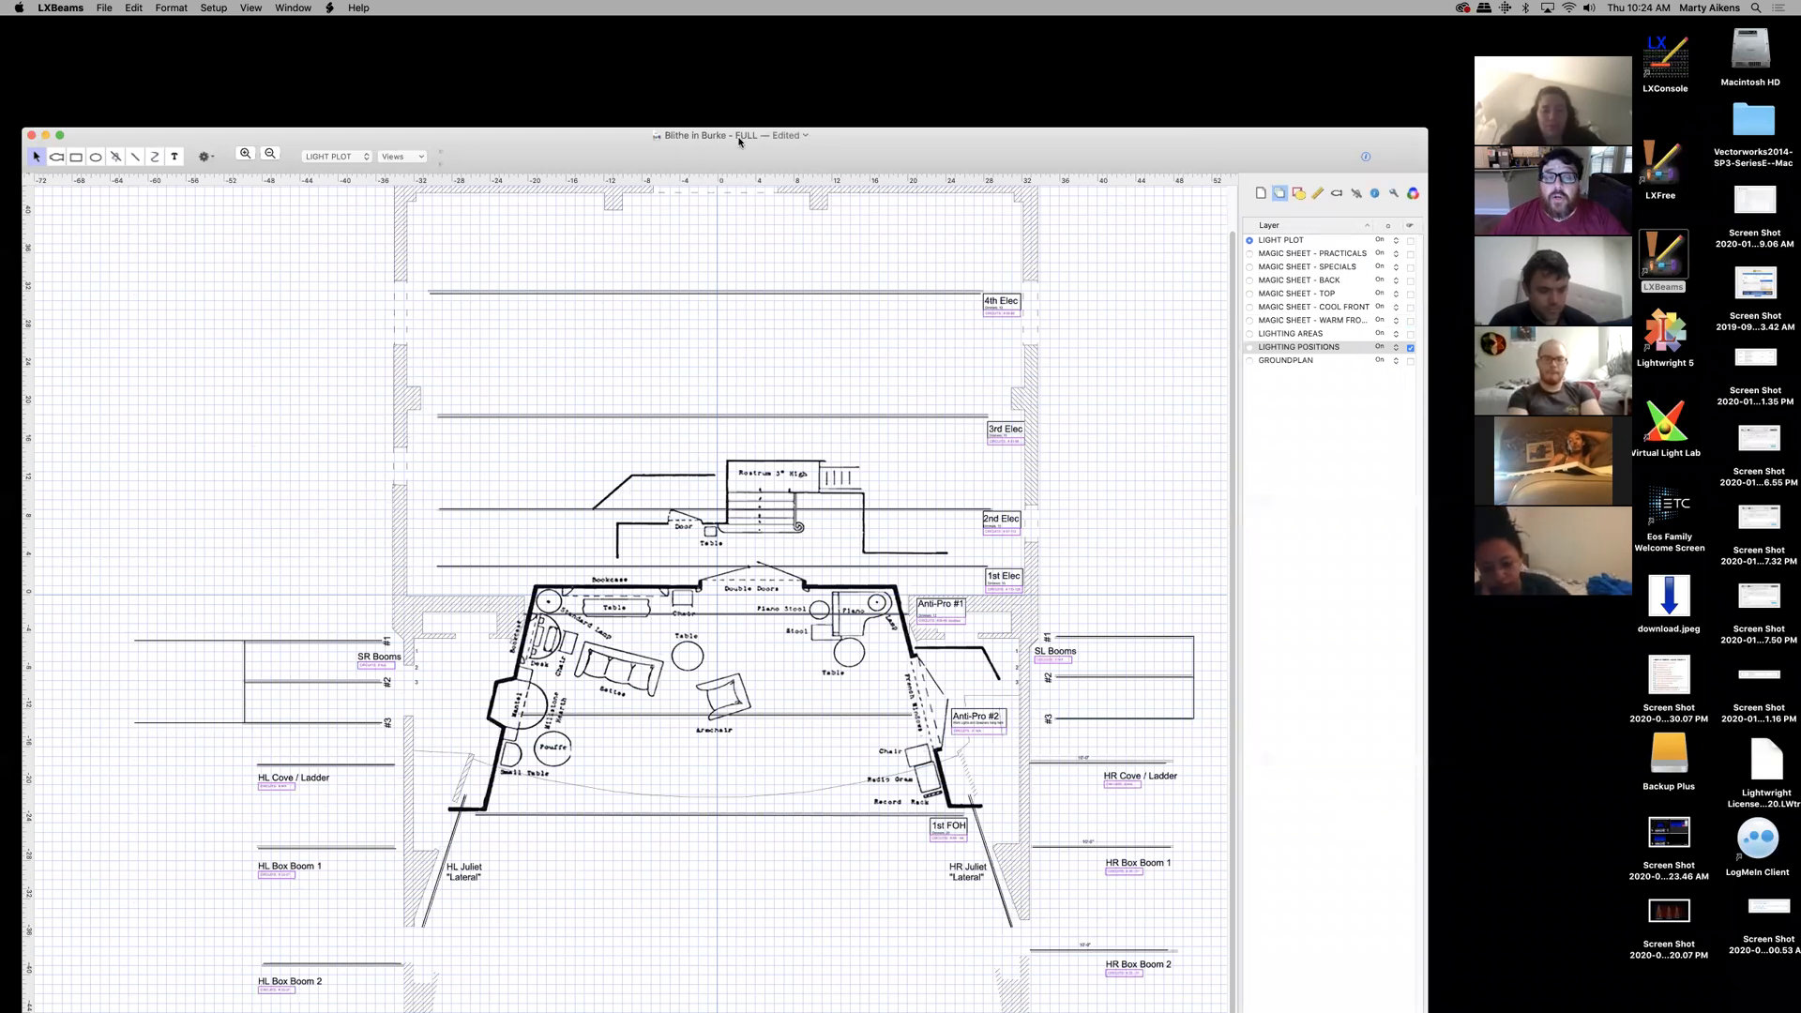
- Drag the Blithe in Burke plot window up and to the right on the desktop
drag(1227, 148, 1241, 43)
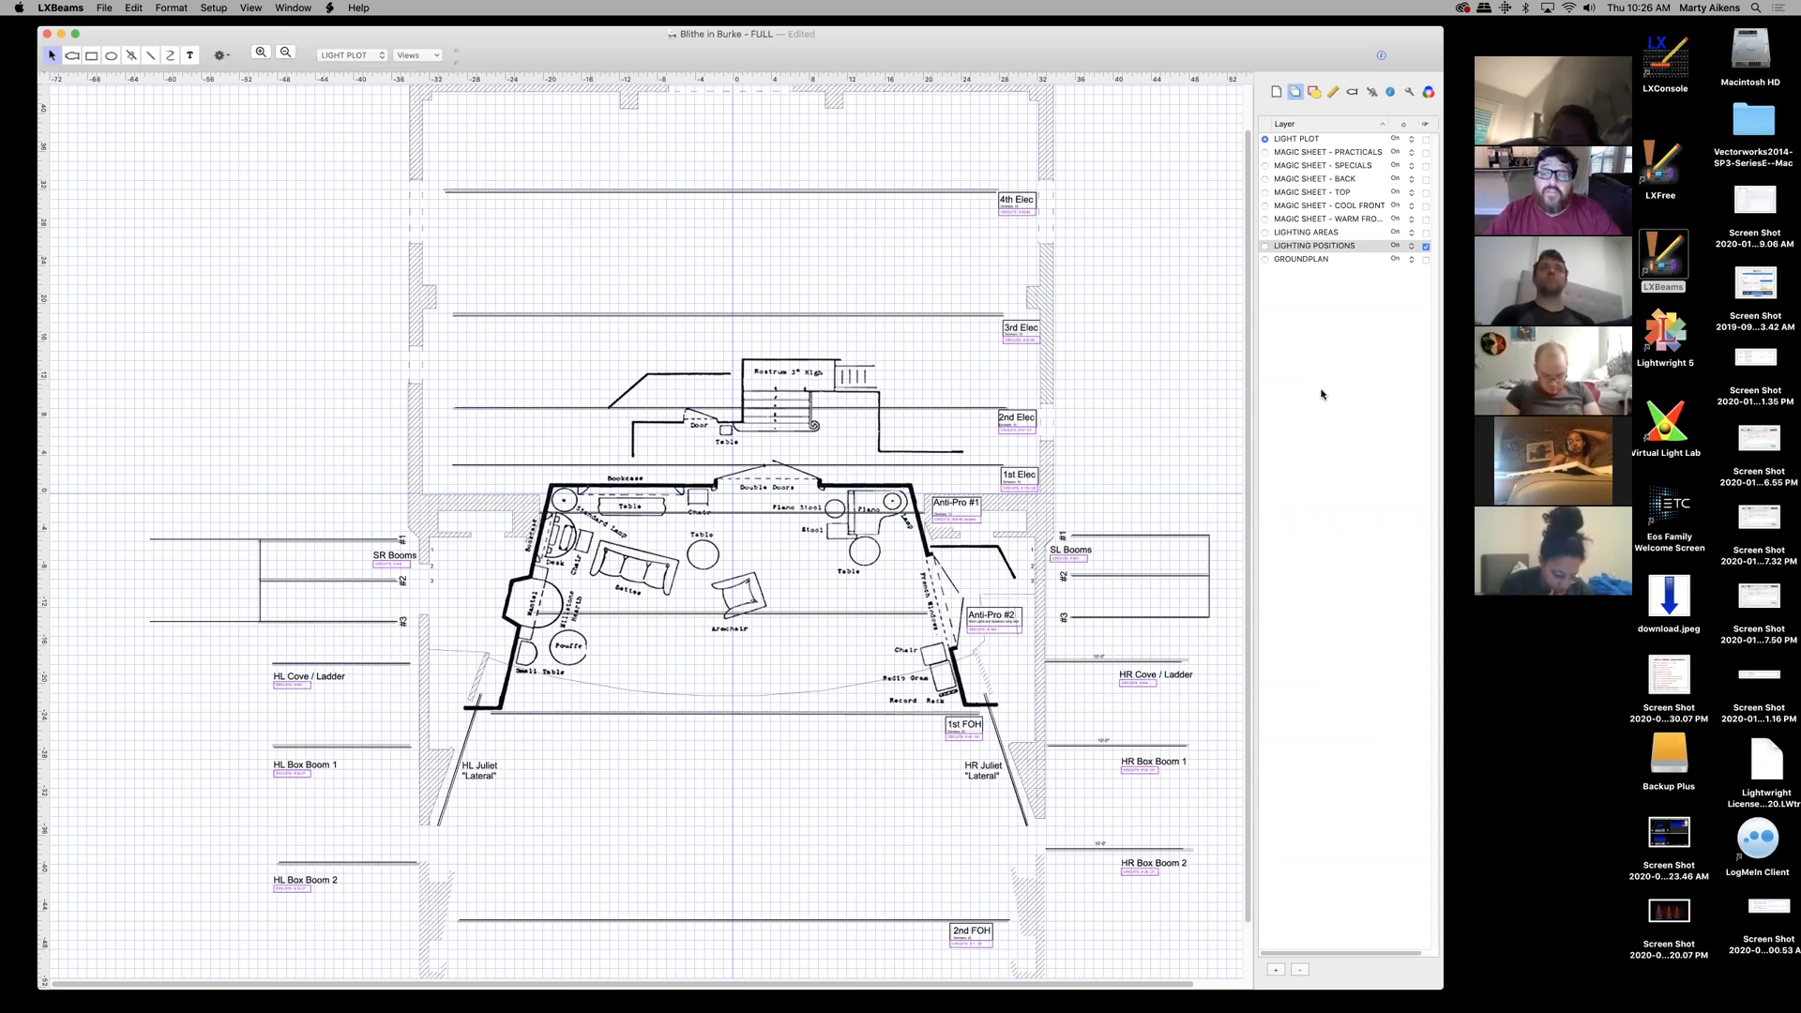
- Open the Moodle FINAL: (PAPER PROJECT) RESOURCES folder in Chrome, then minimize Chrome back to the plot
mouse_move(1407, 1002)
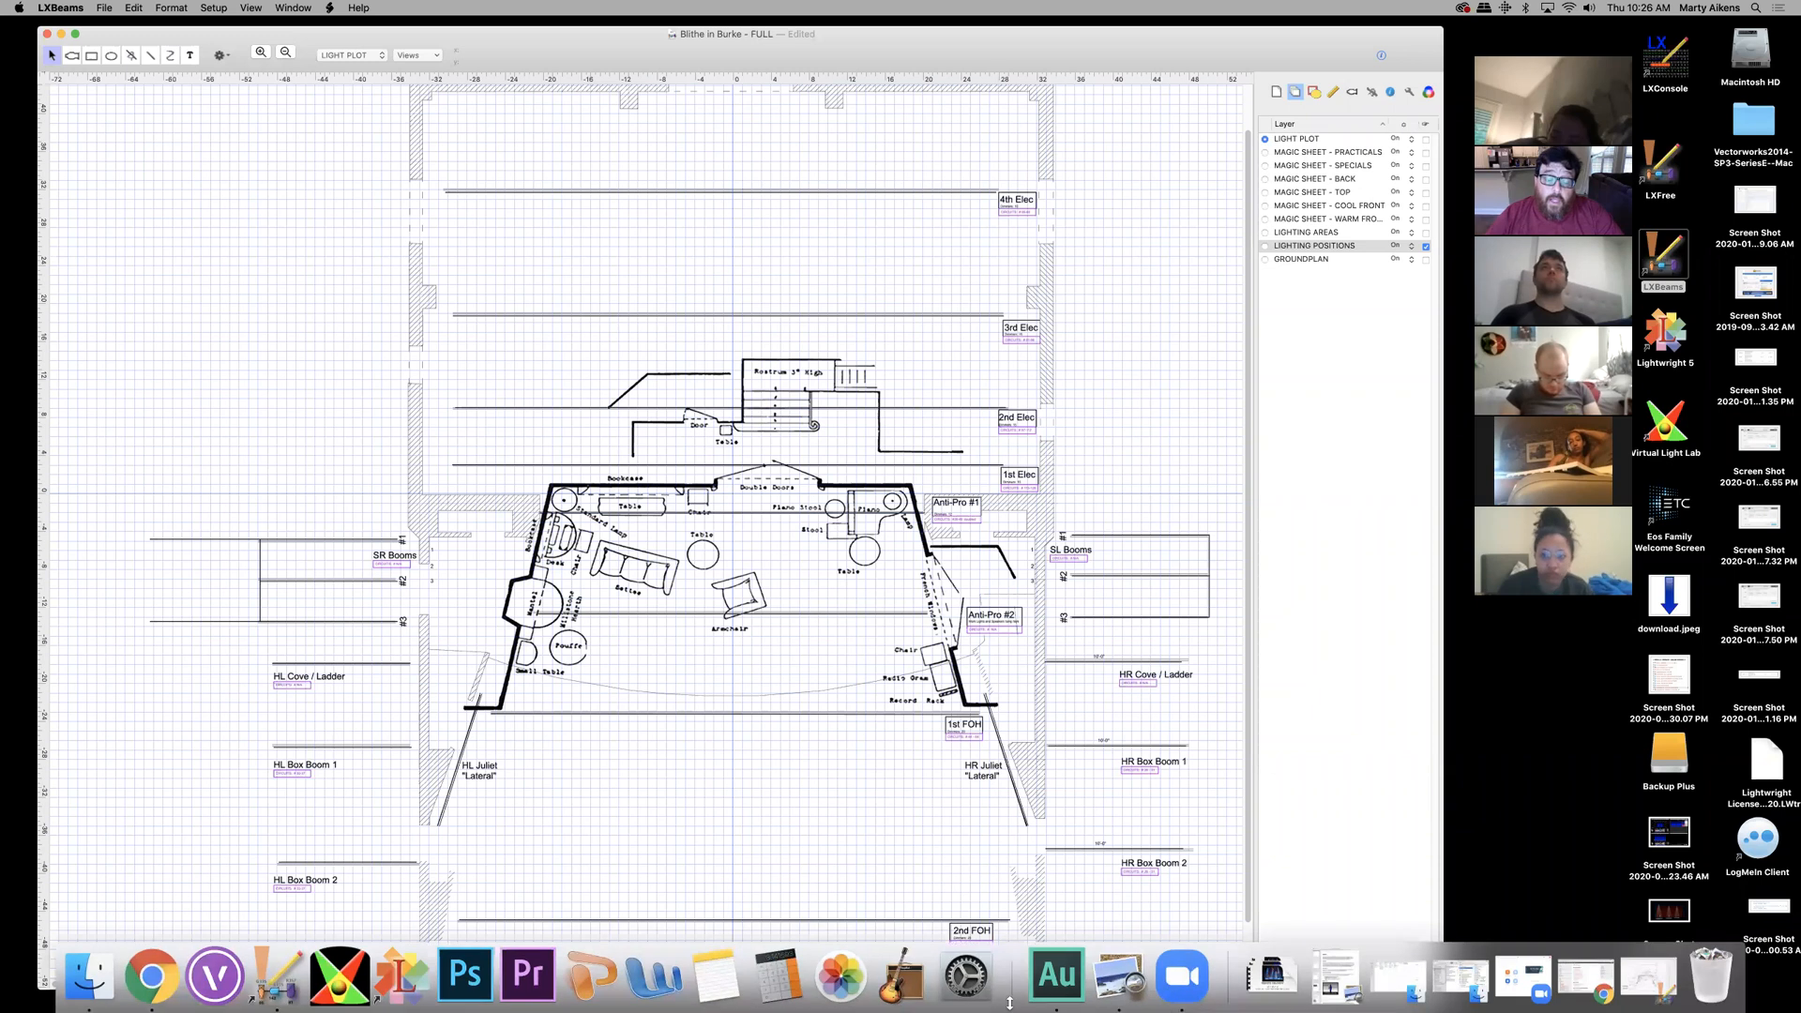
click(1585, 980)
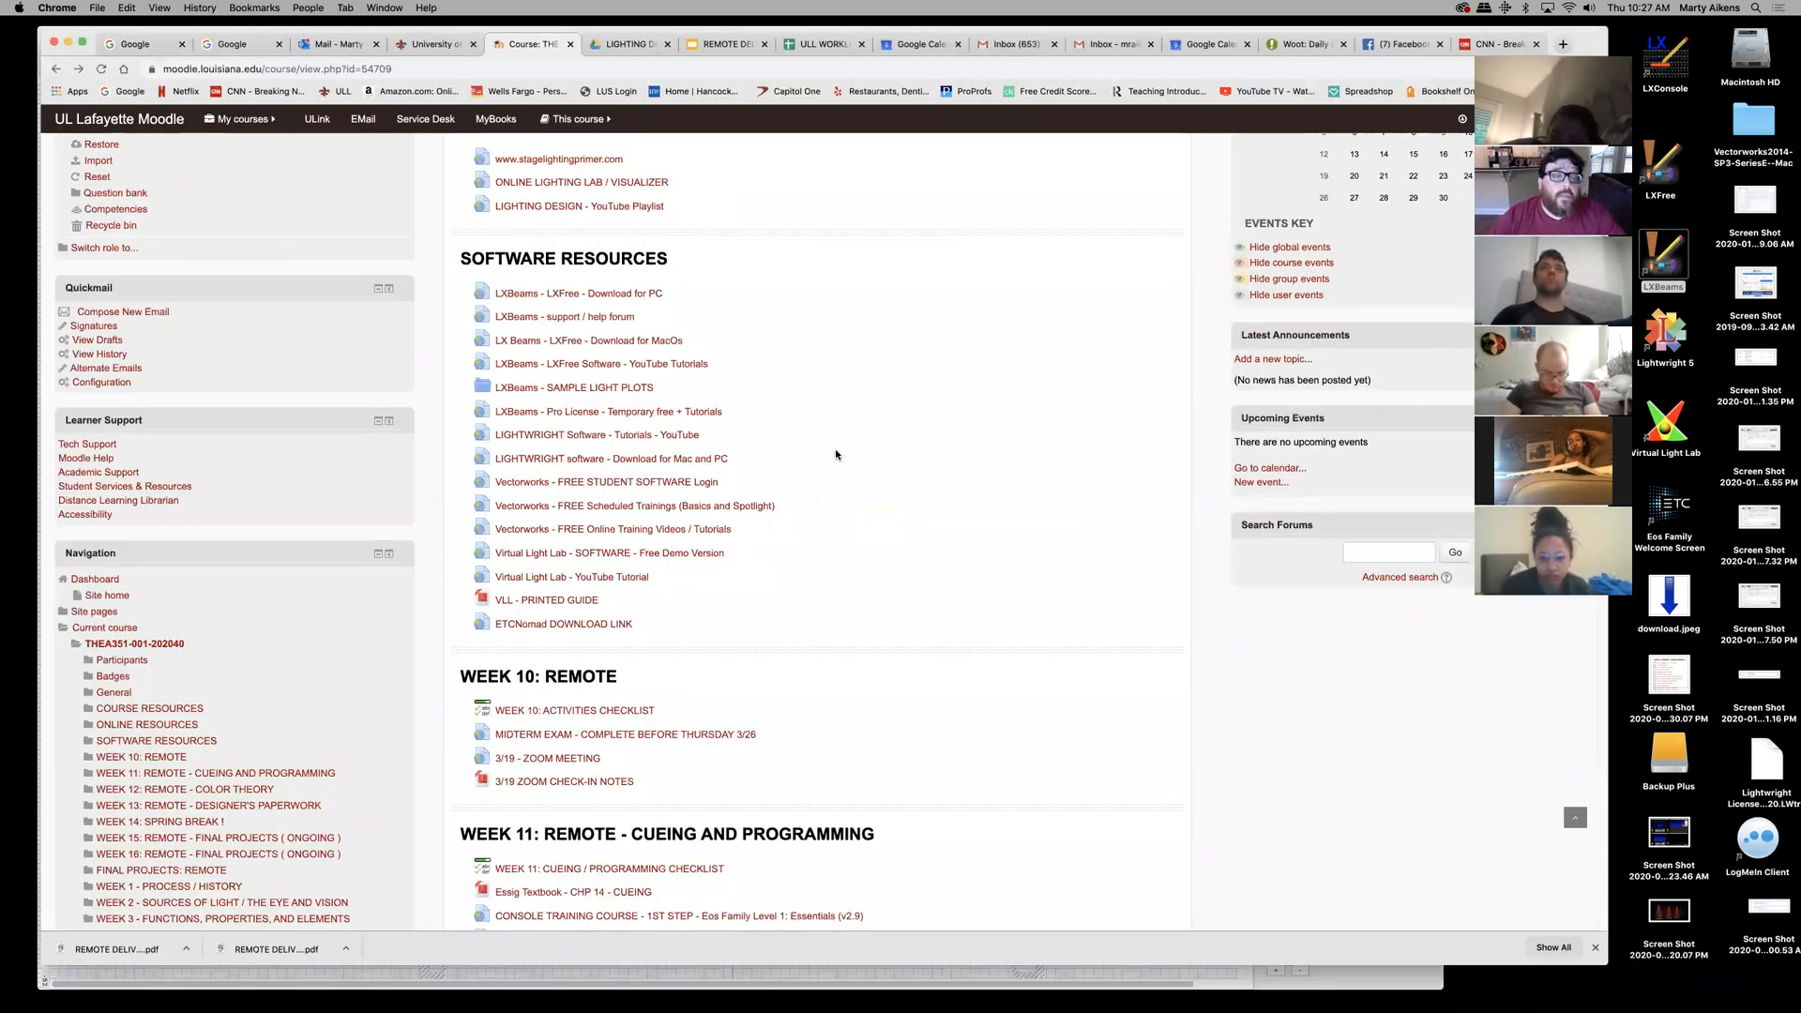
scroll(836, 455, down, 10)
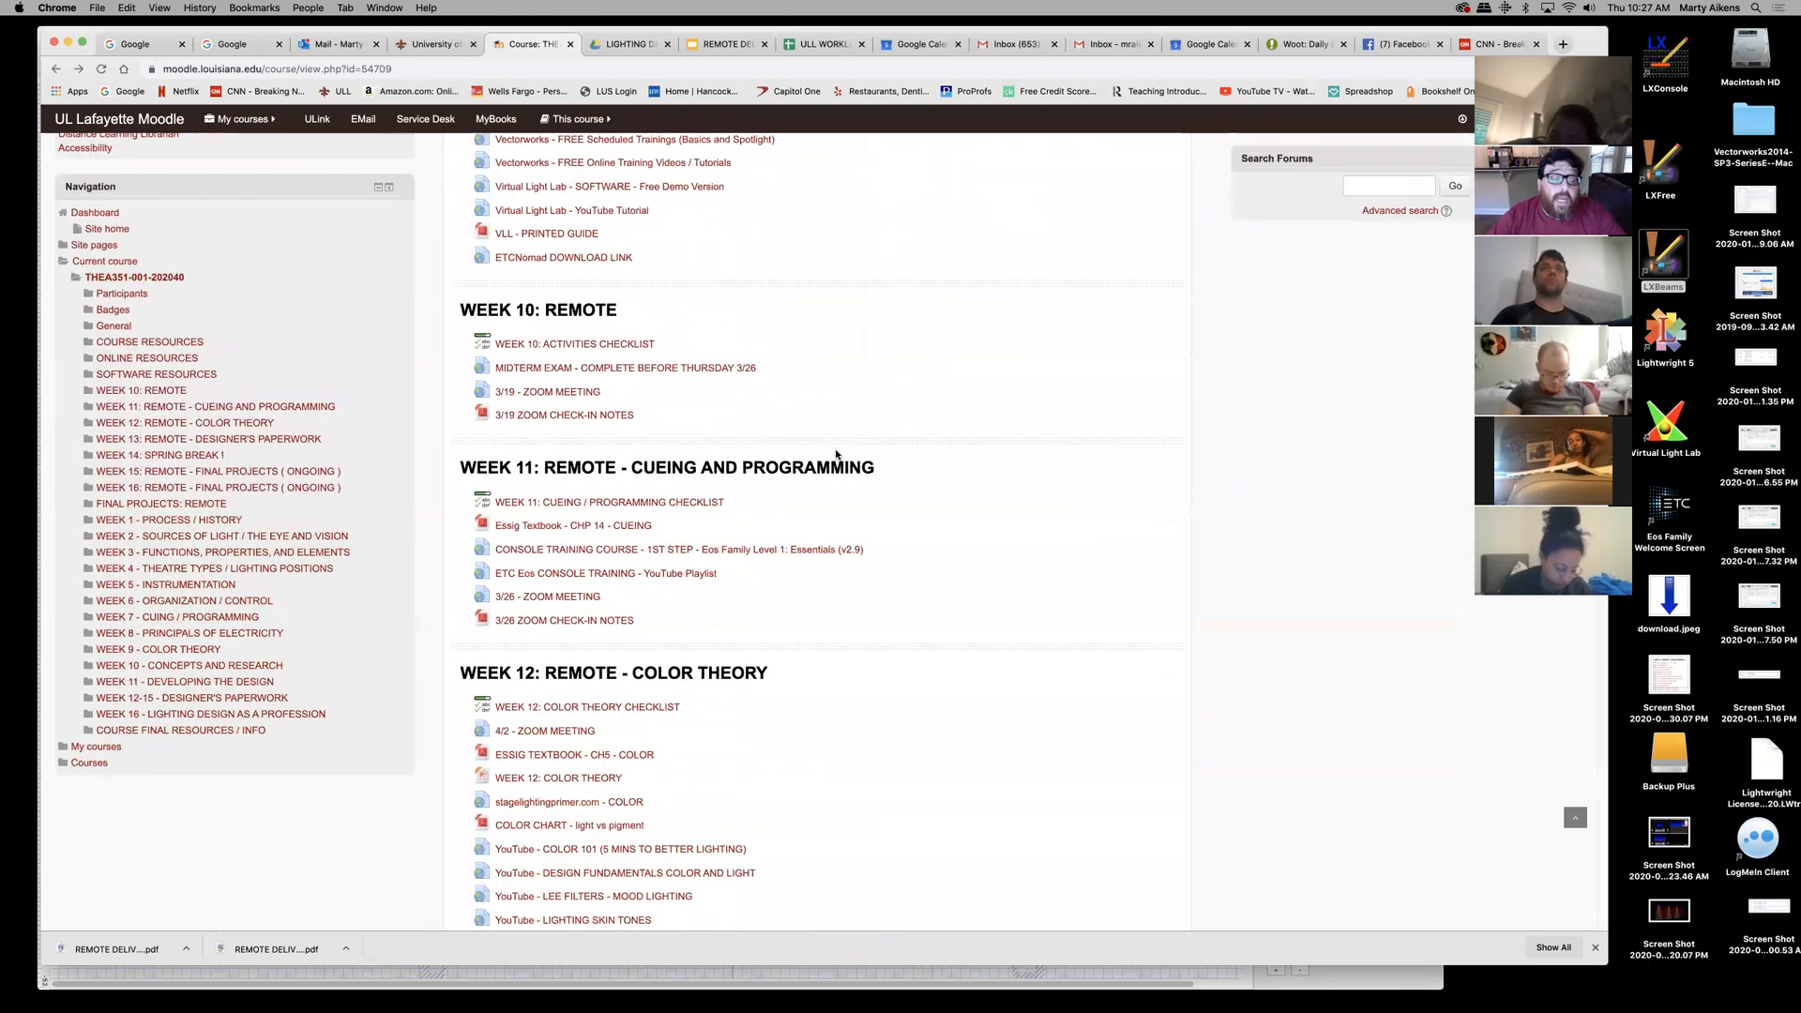
scroll(835, 451, down, 9)
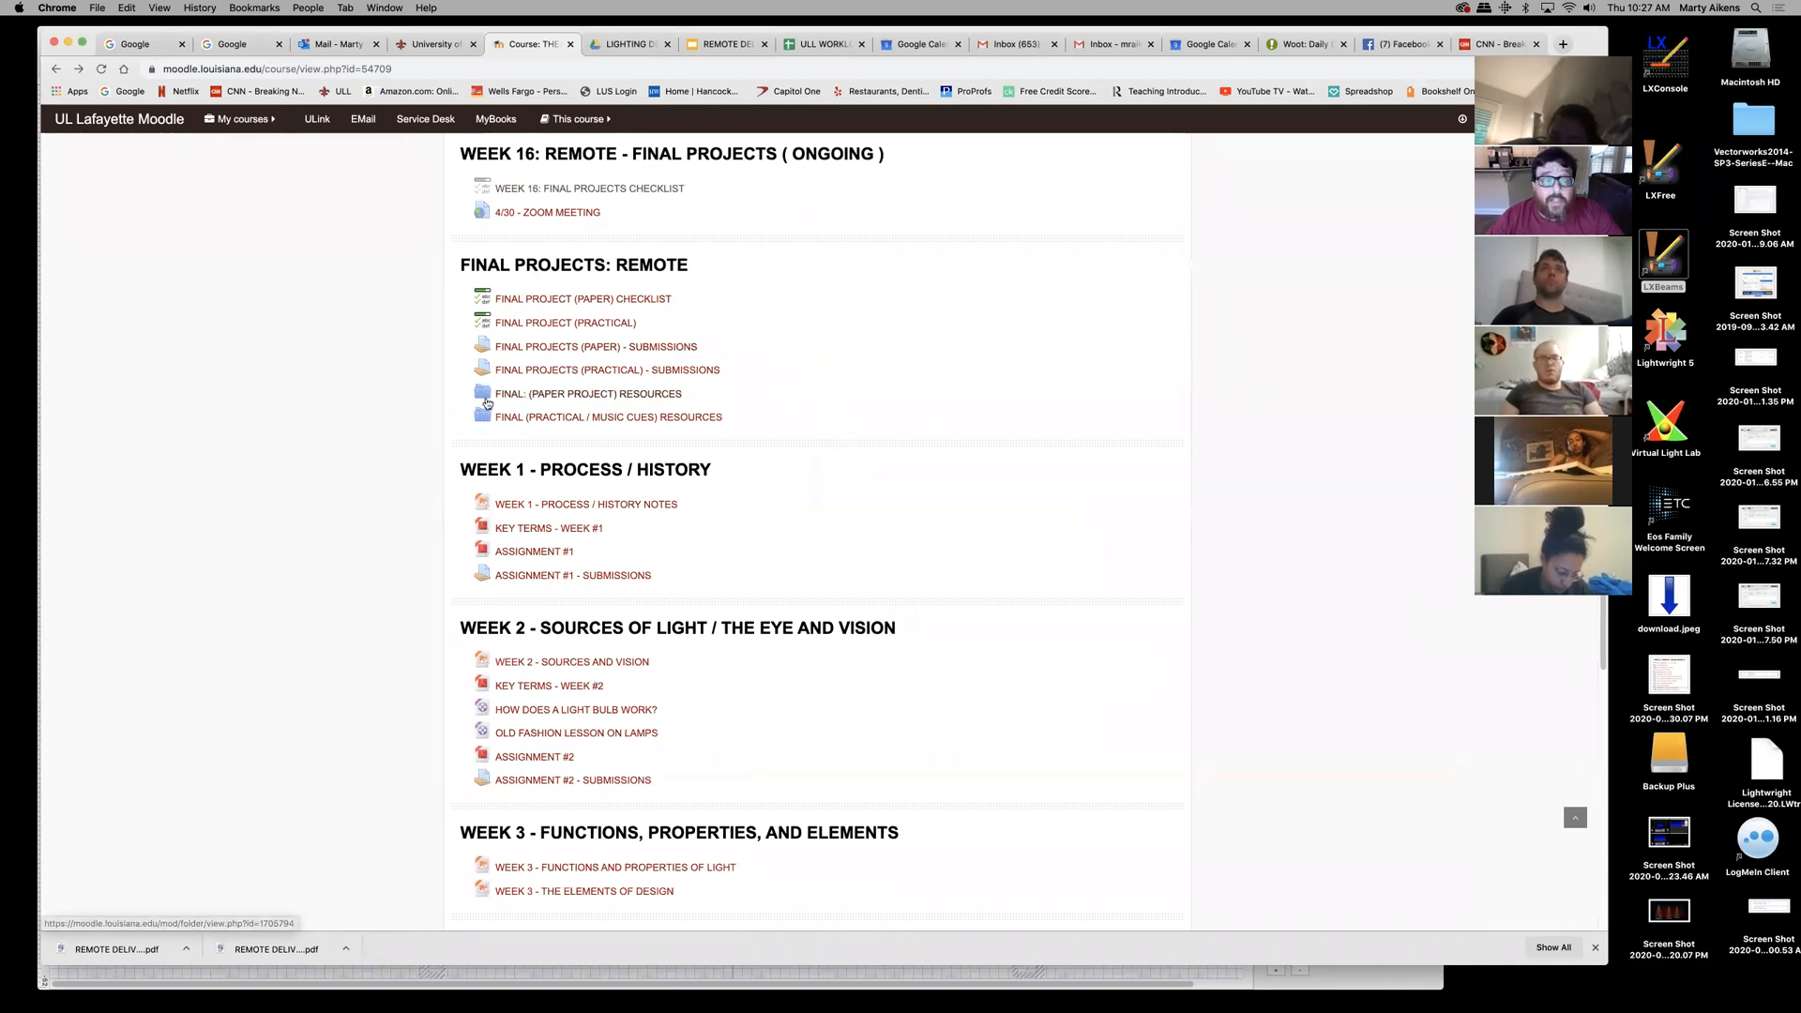
click(535, 401)
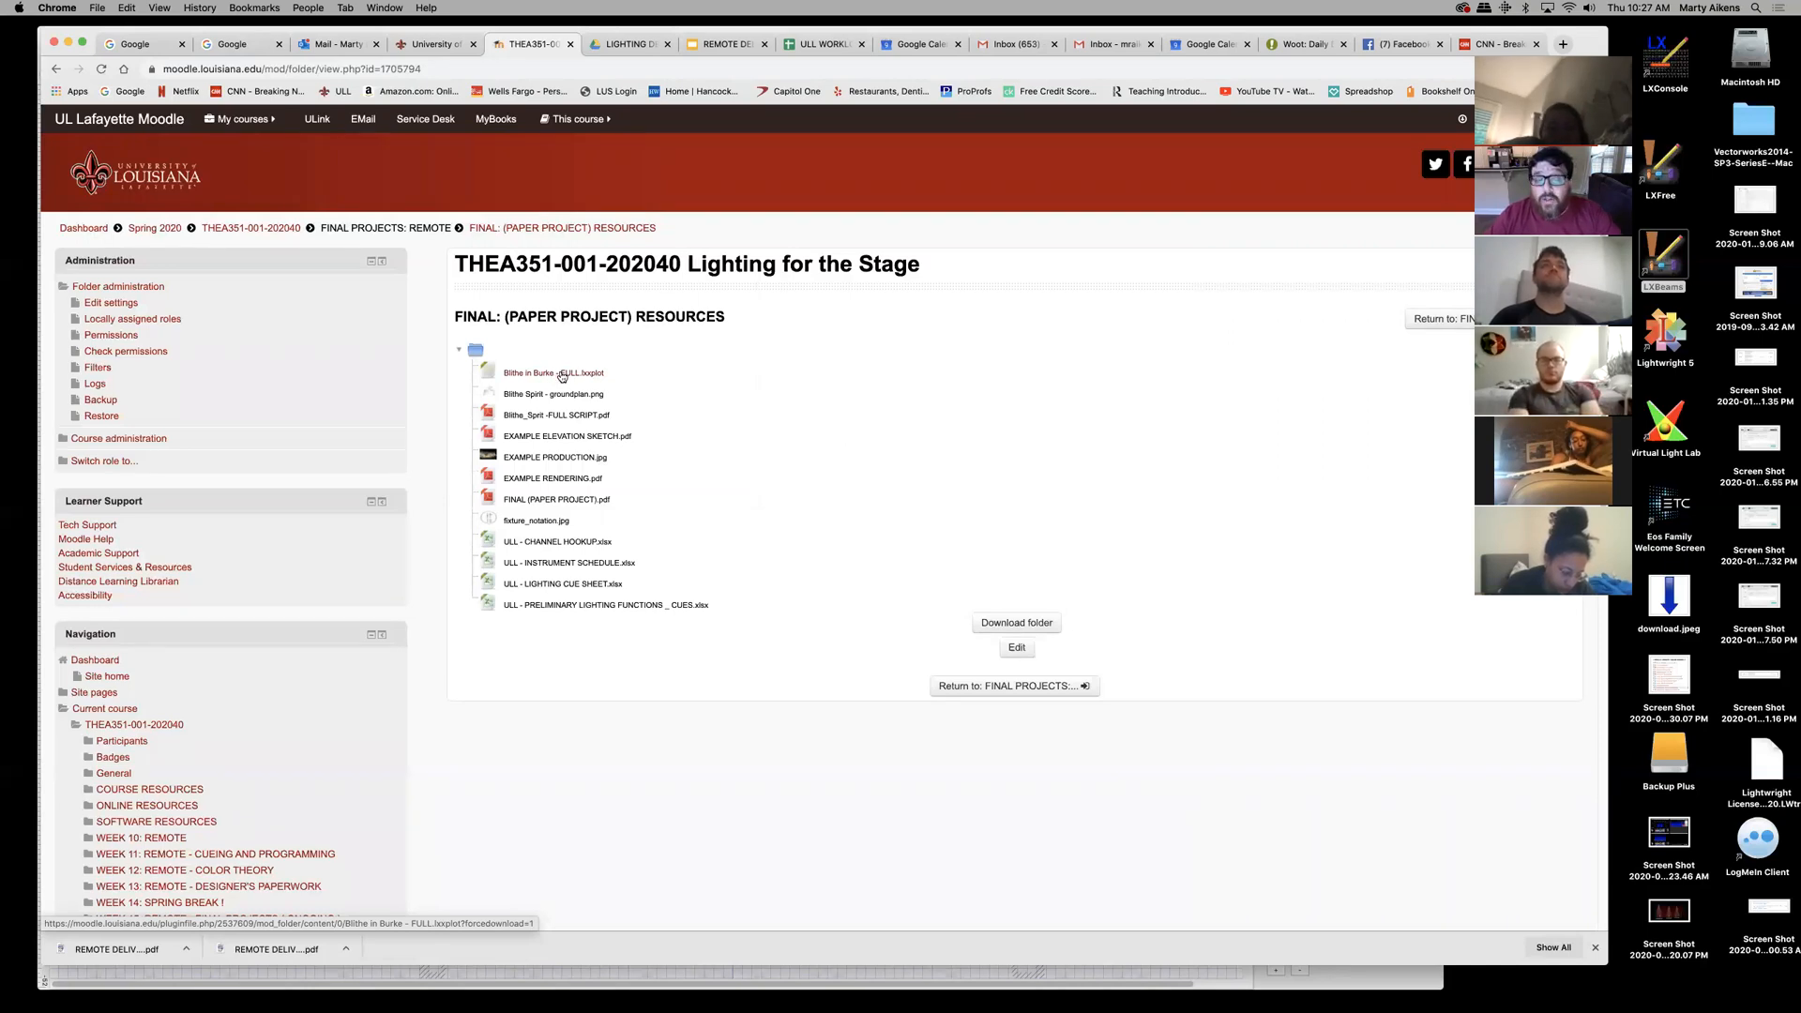
click(66, 44)
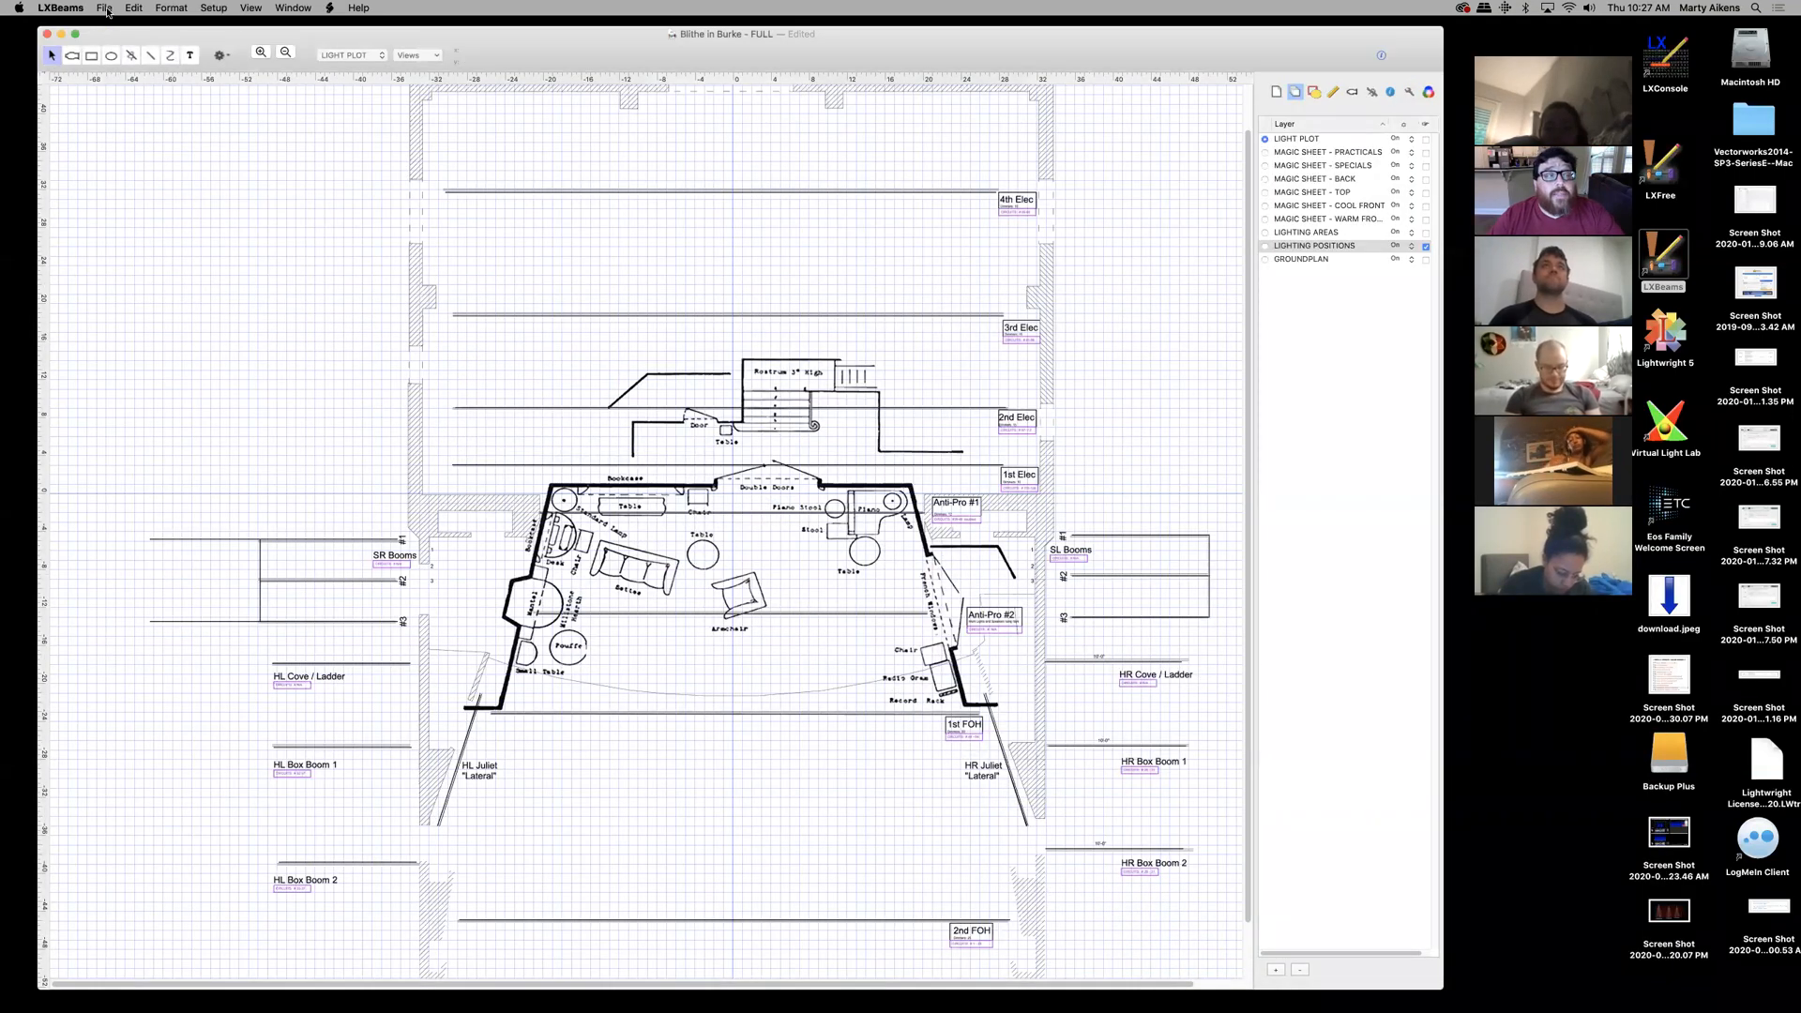
click(107, 9)
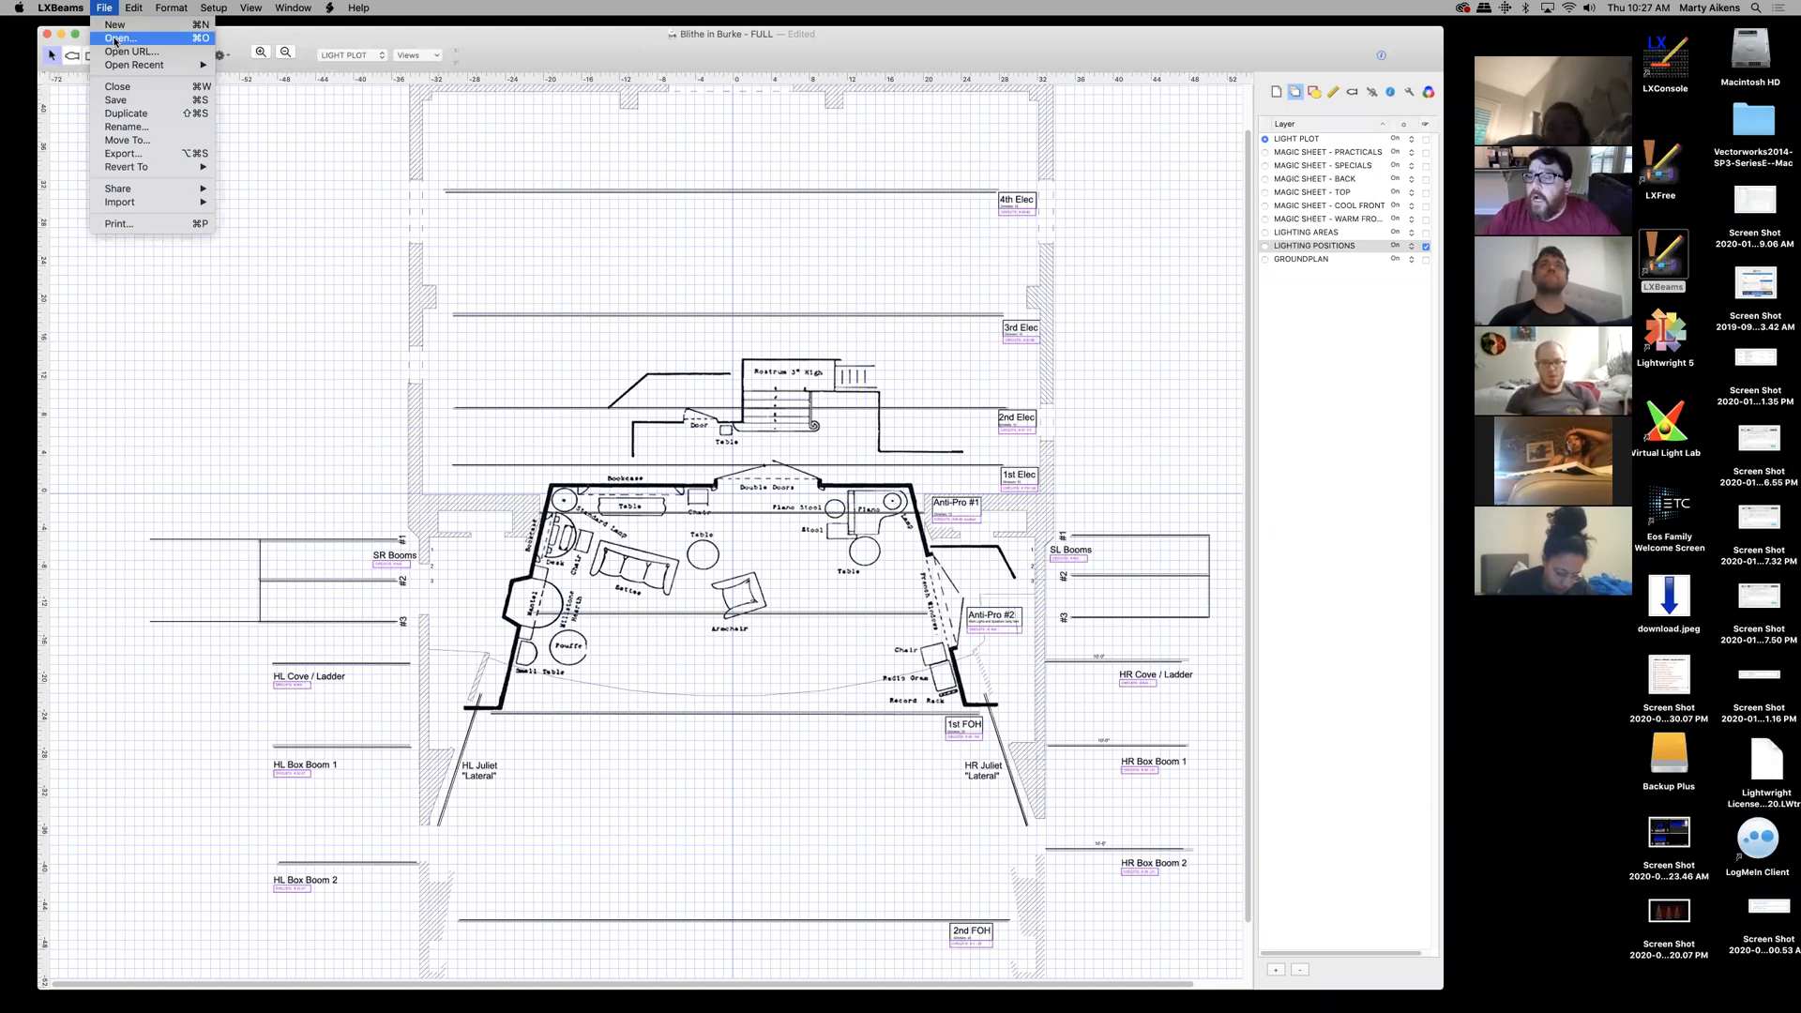
click(118, 39)
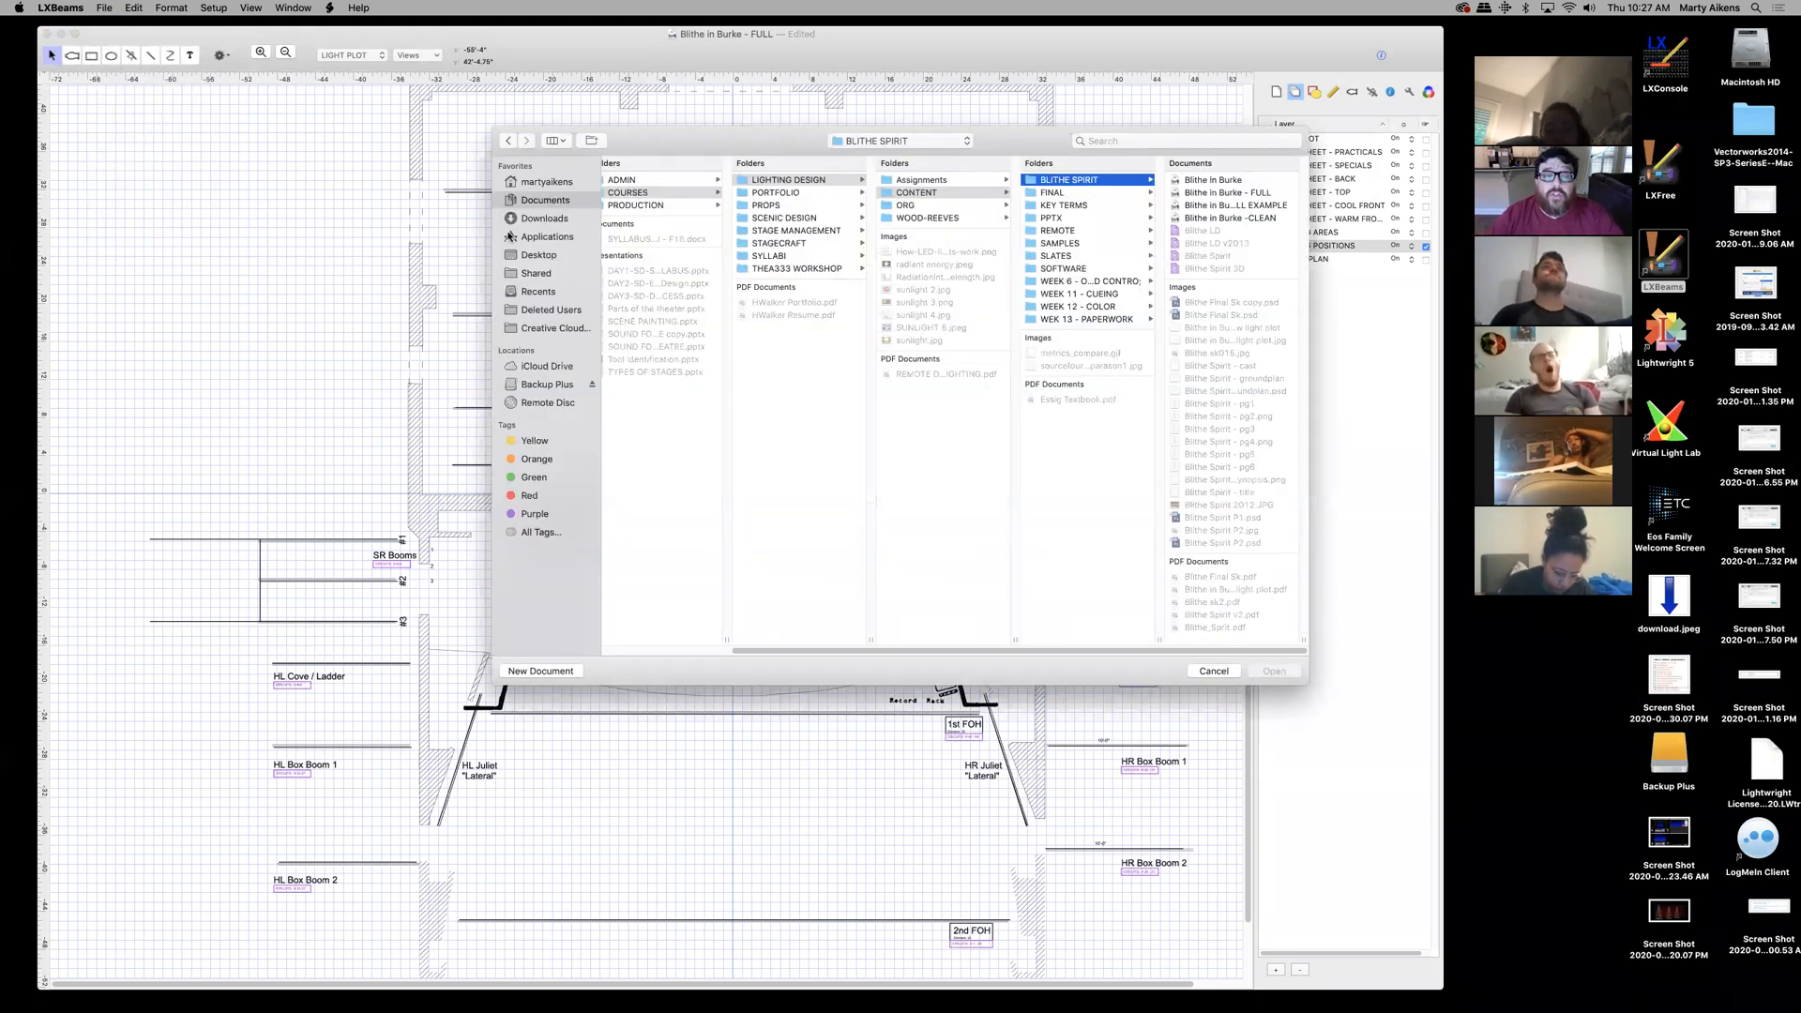
click(549, 257)
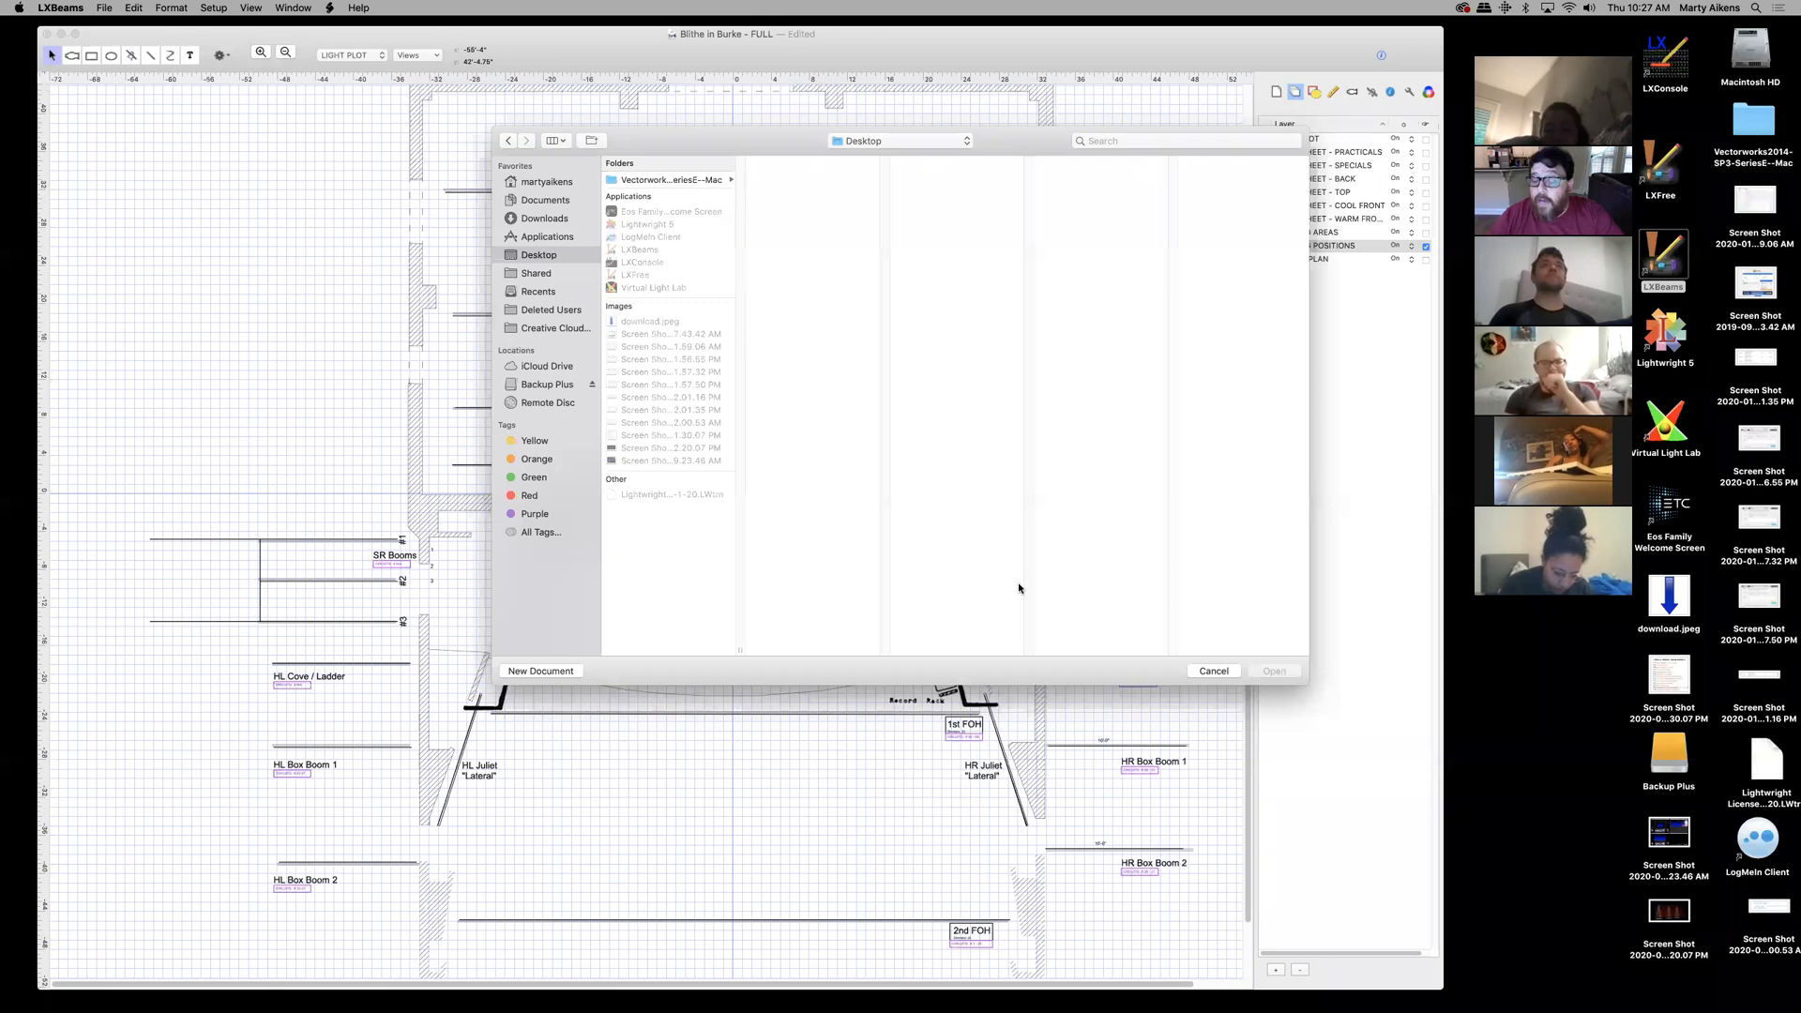
click(1213, 672)
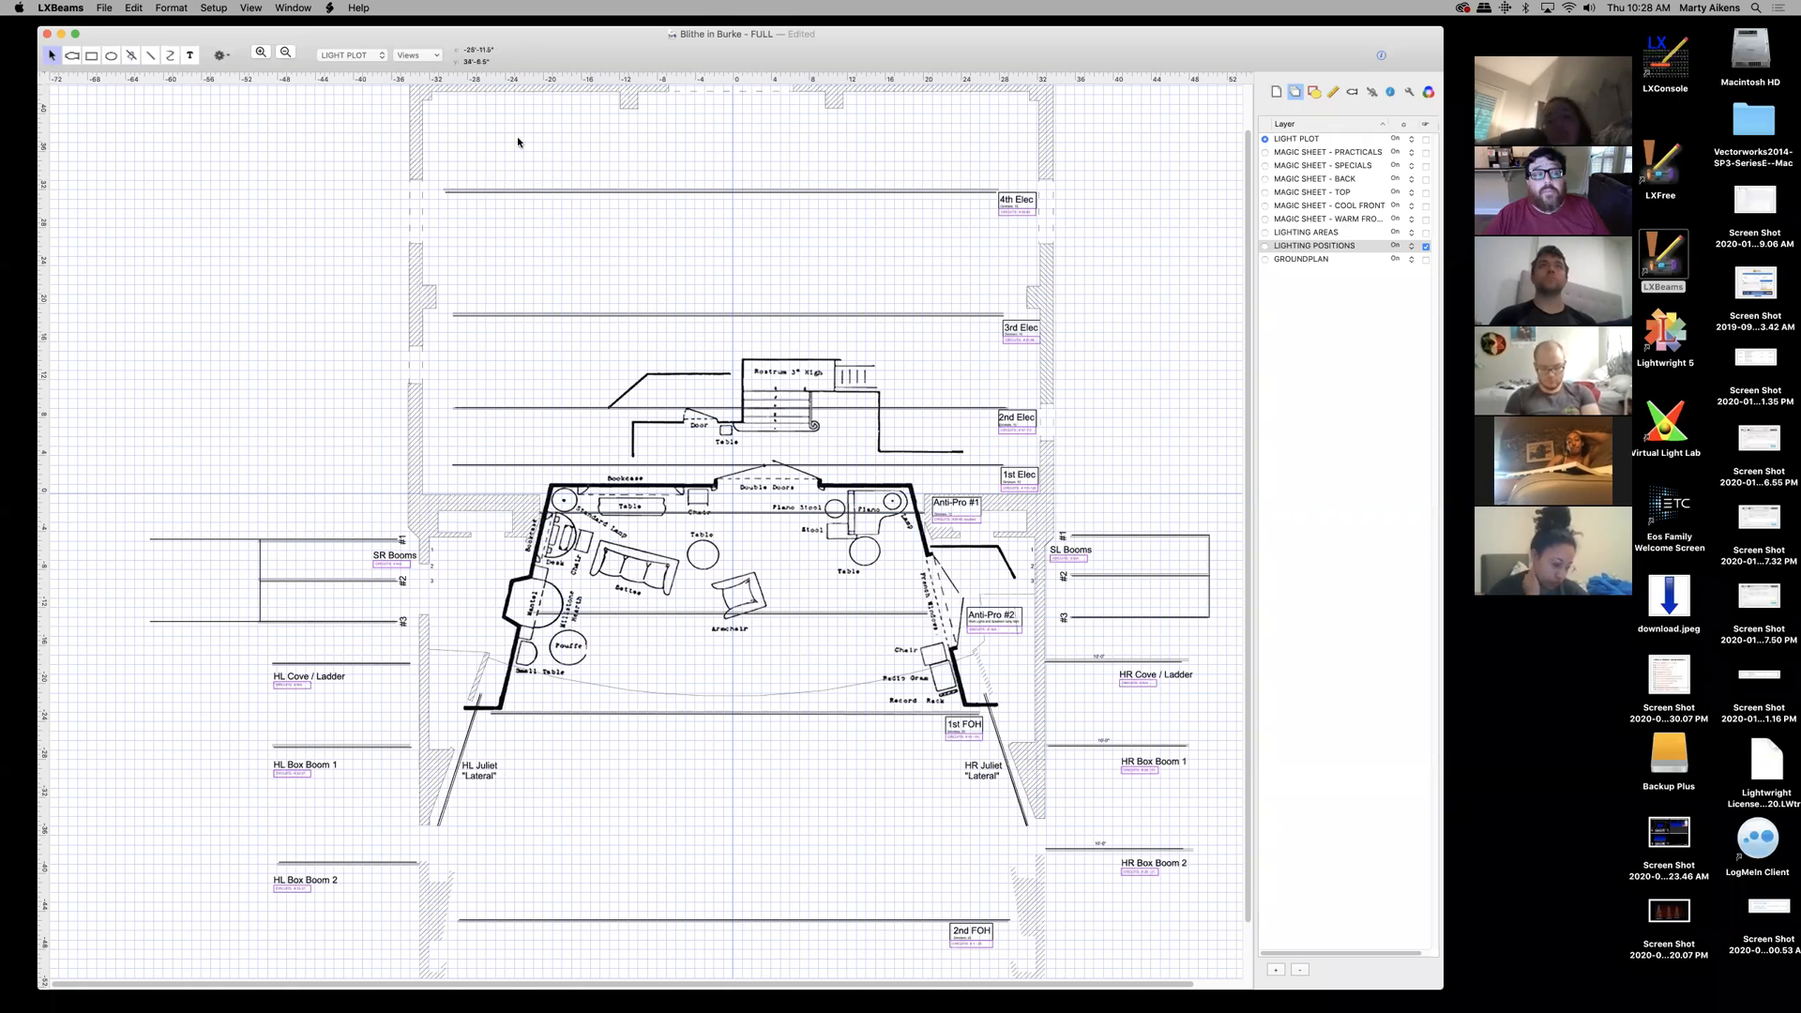
click(1277, 92)
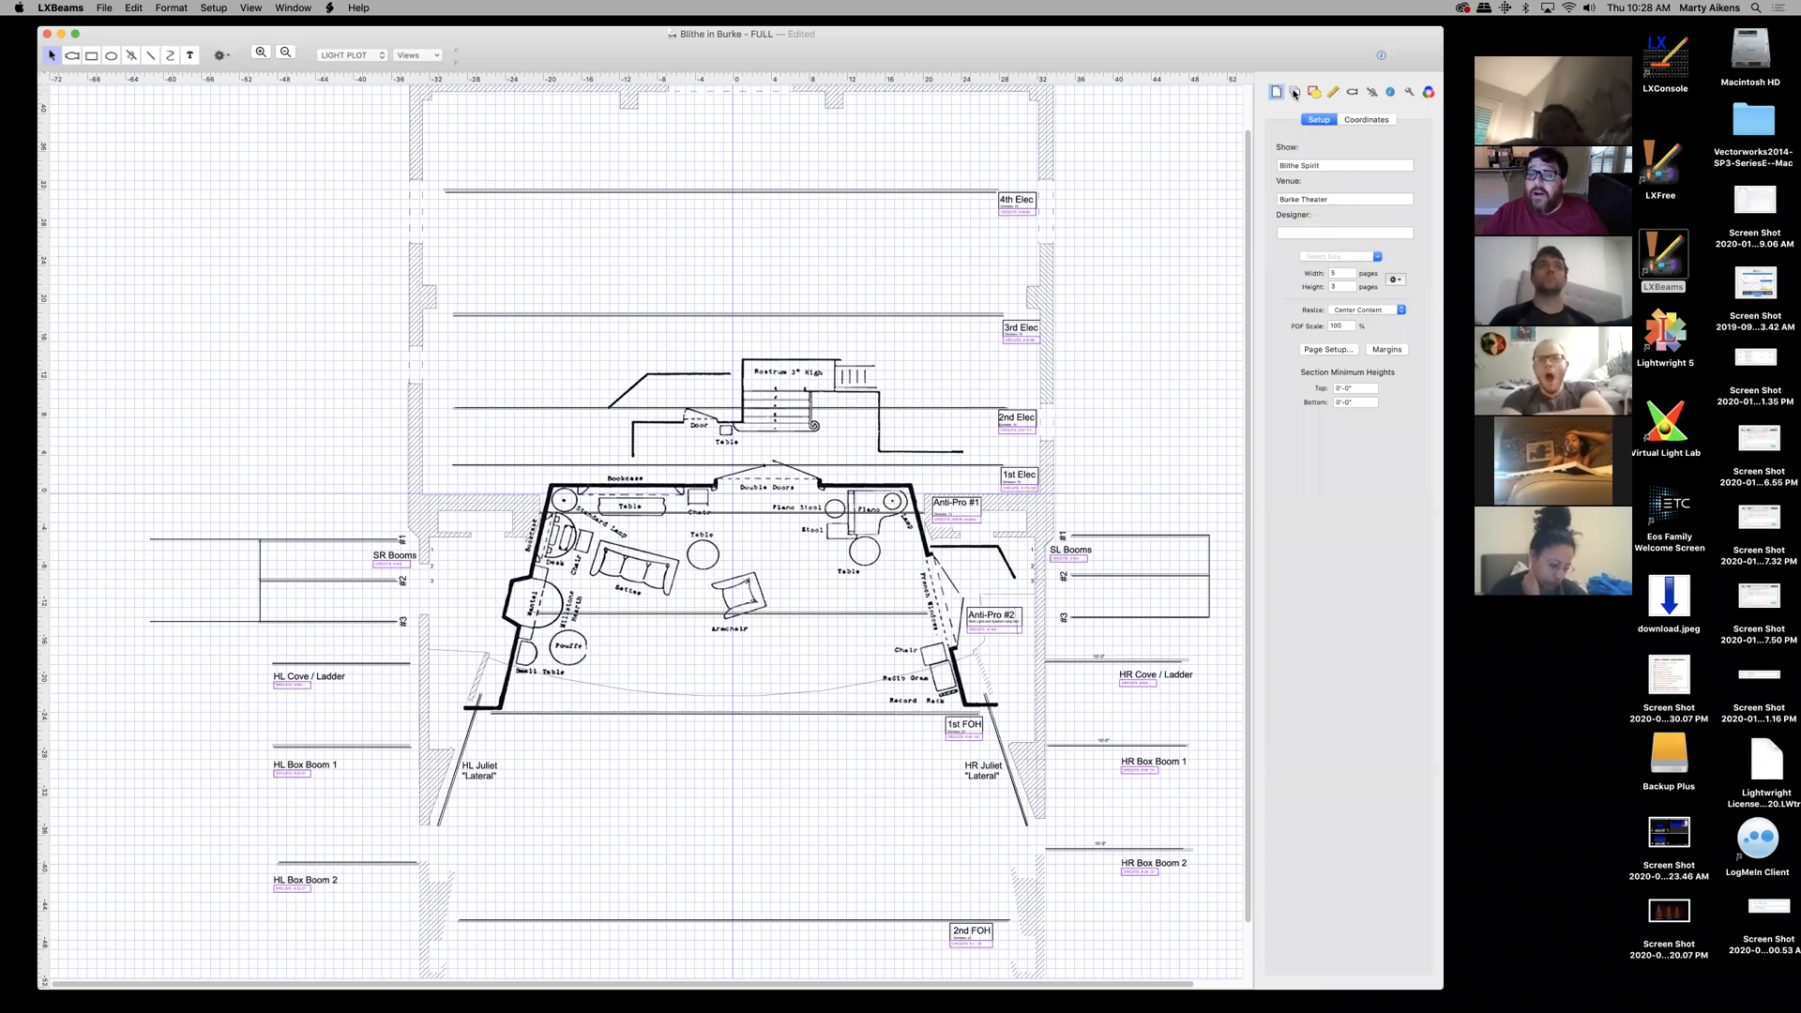
click(1295, 92)
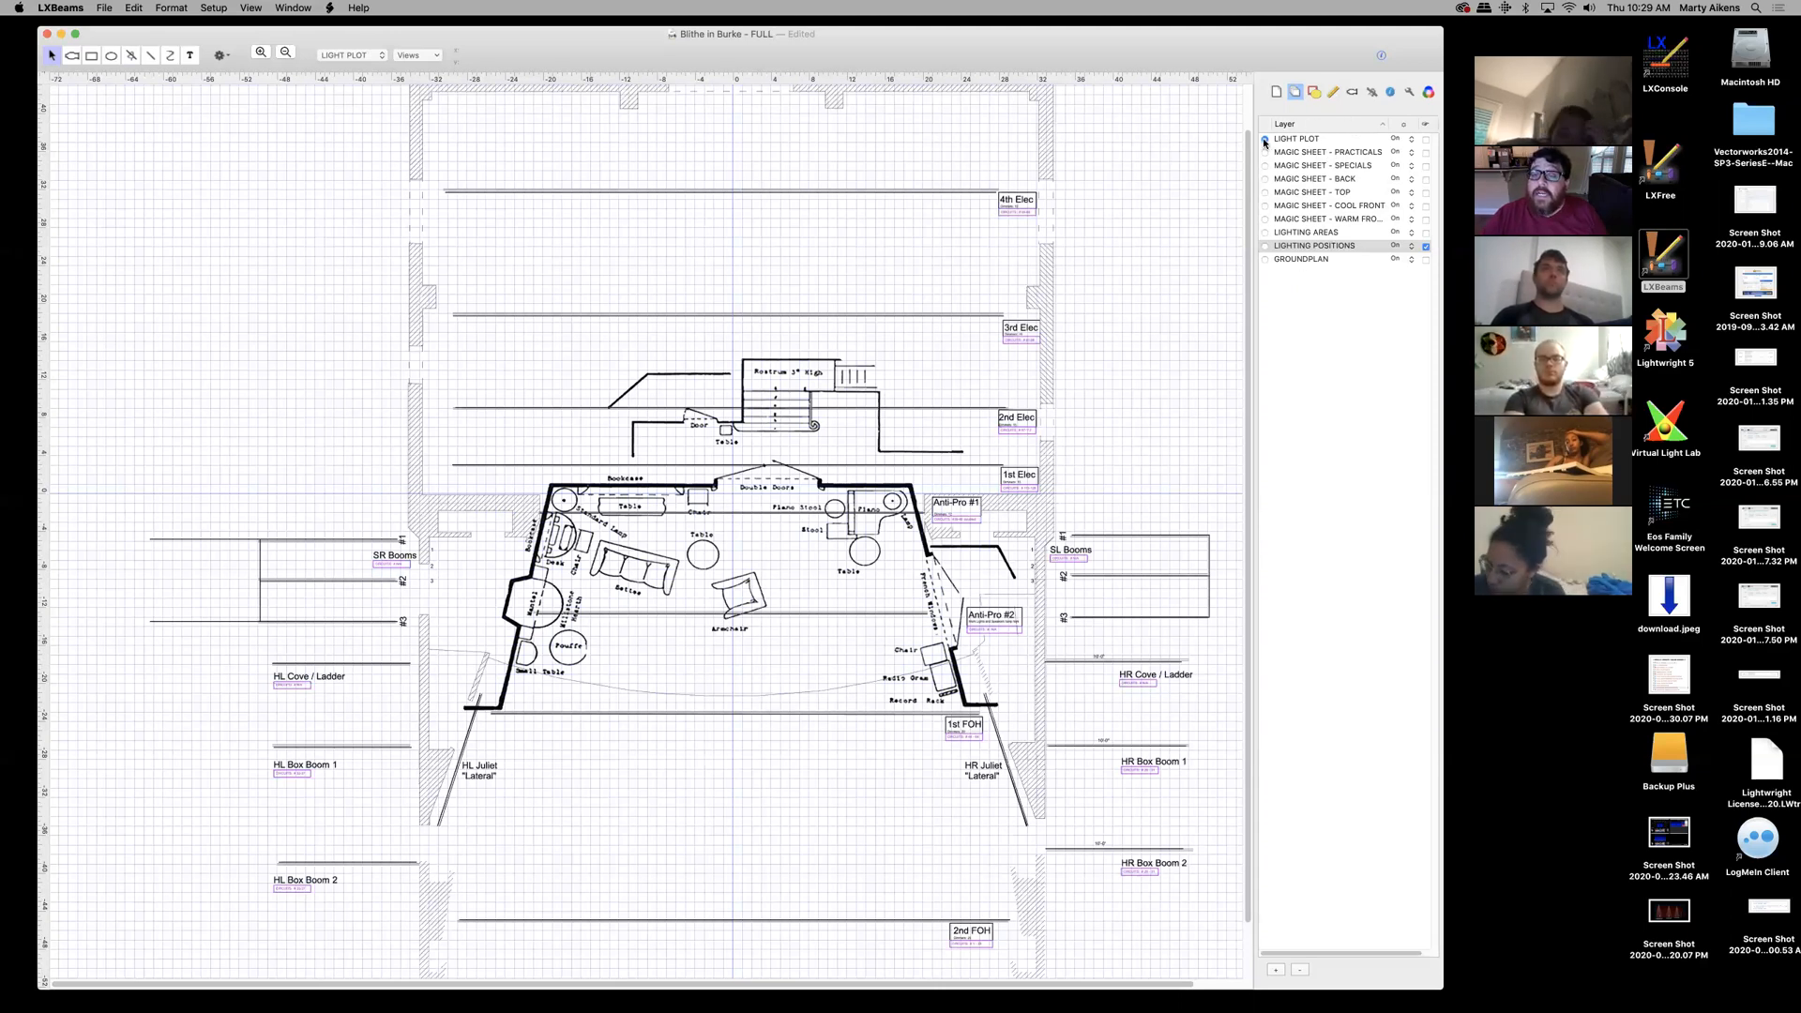
click(1265, 260)
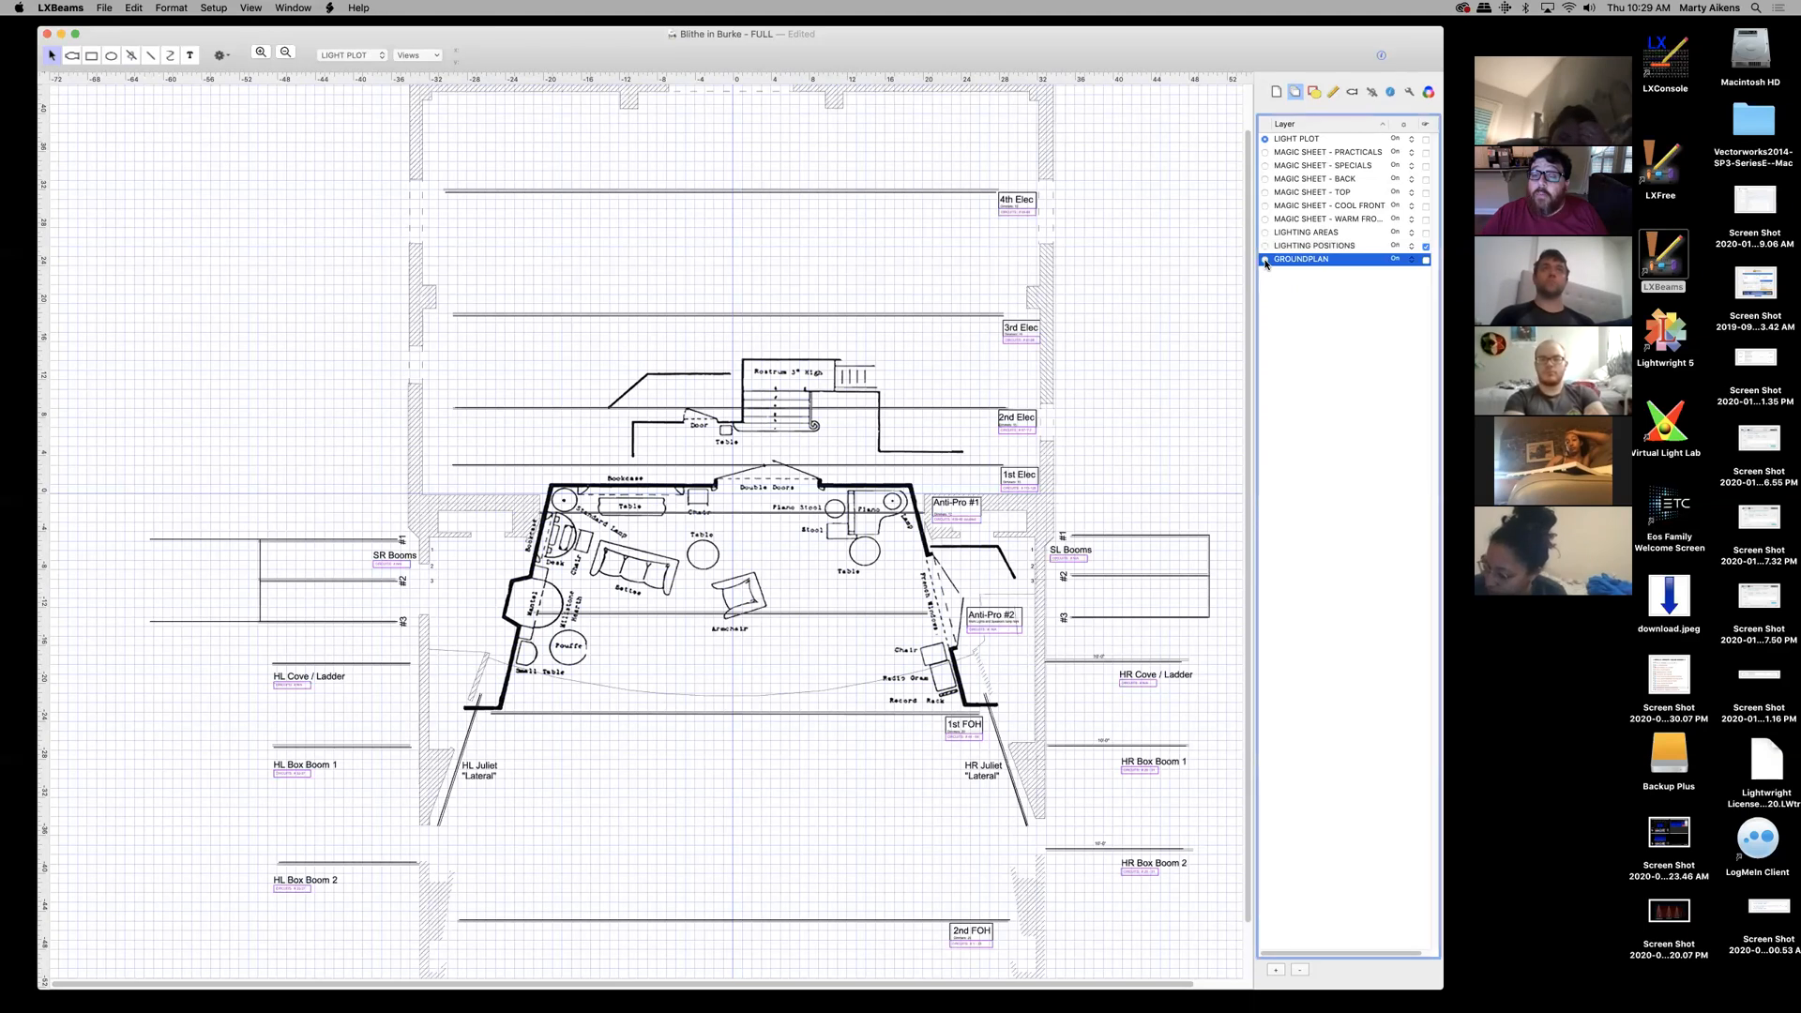
click(1411, 260)
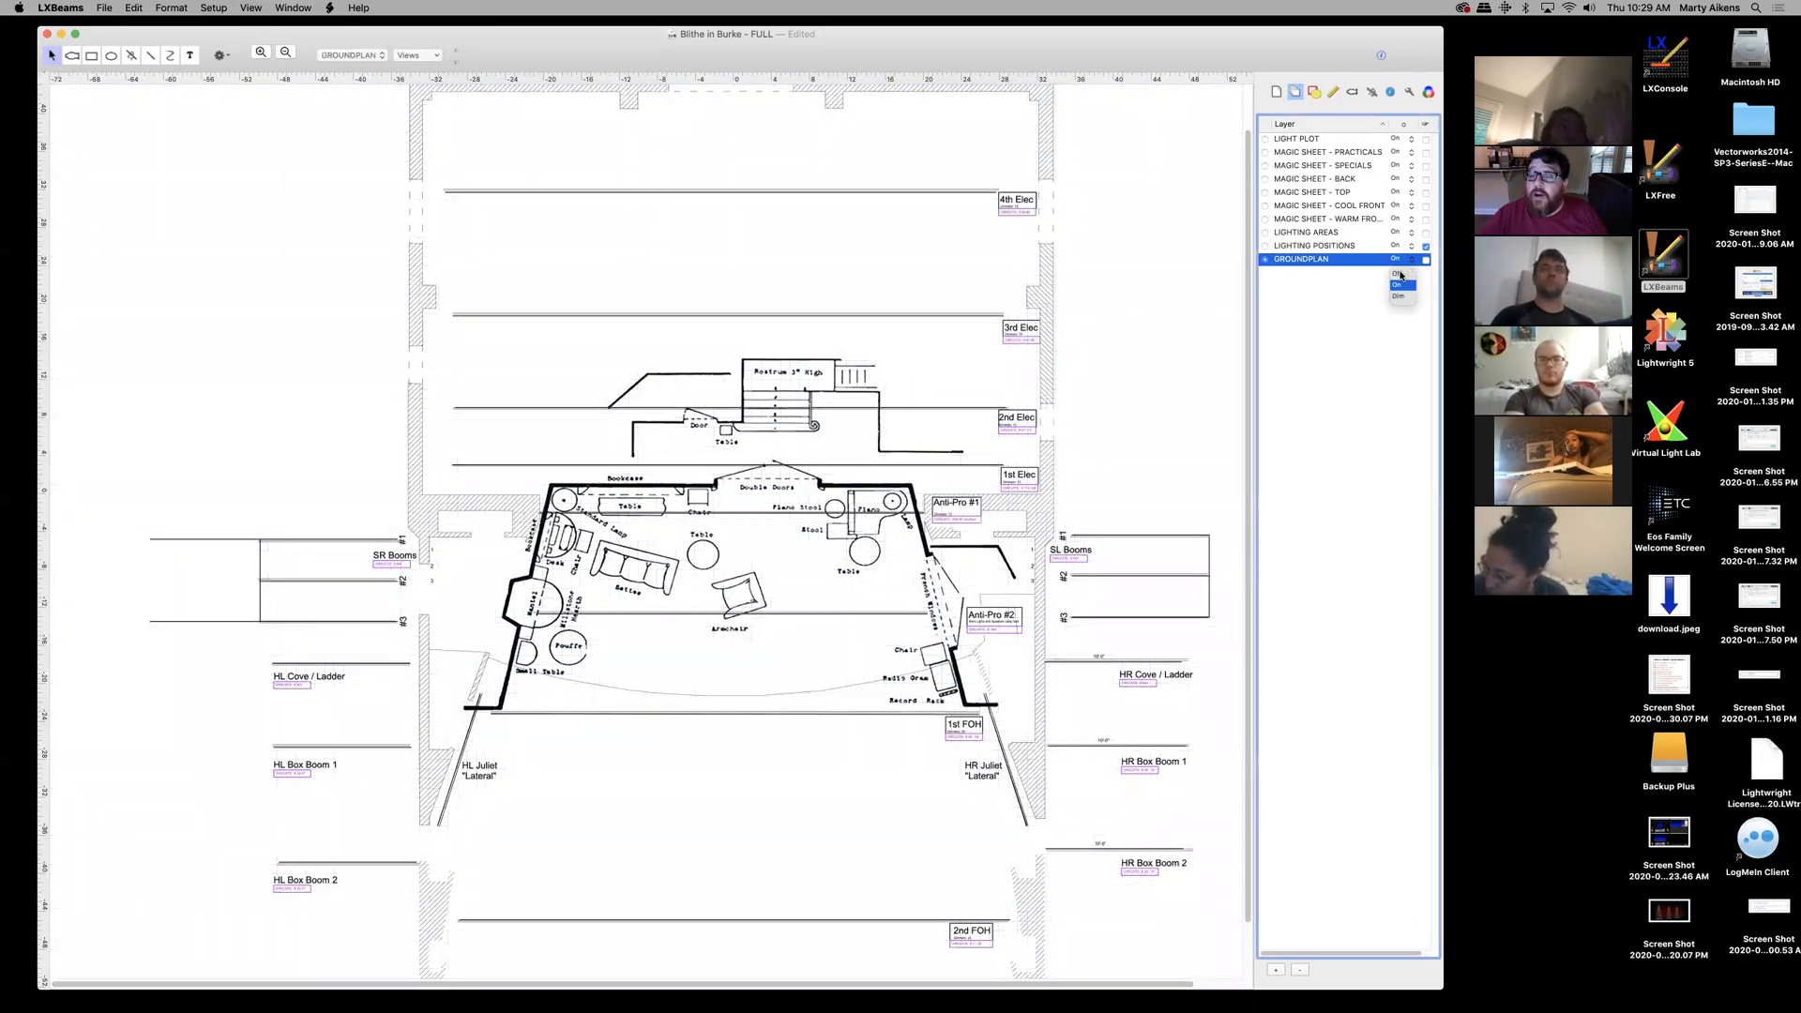
click(1401, 274)
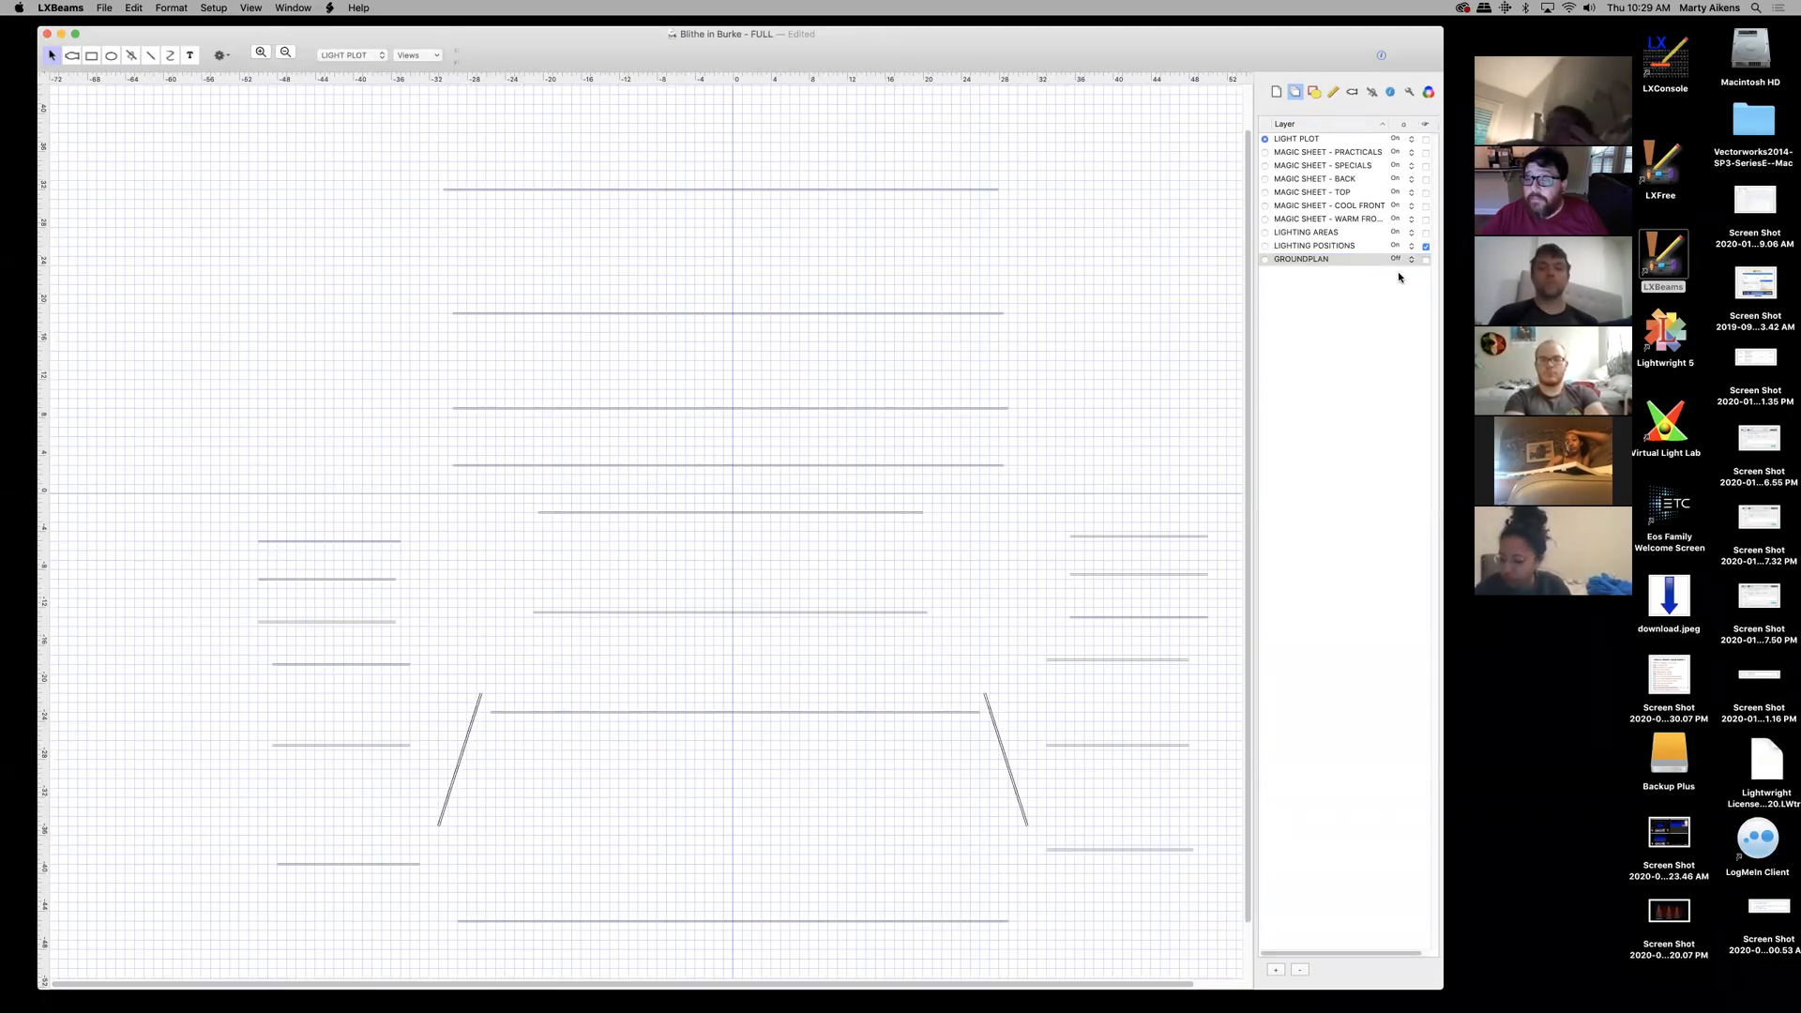
click(1409, 261)
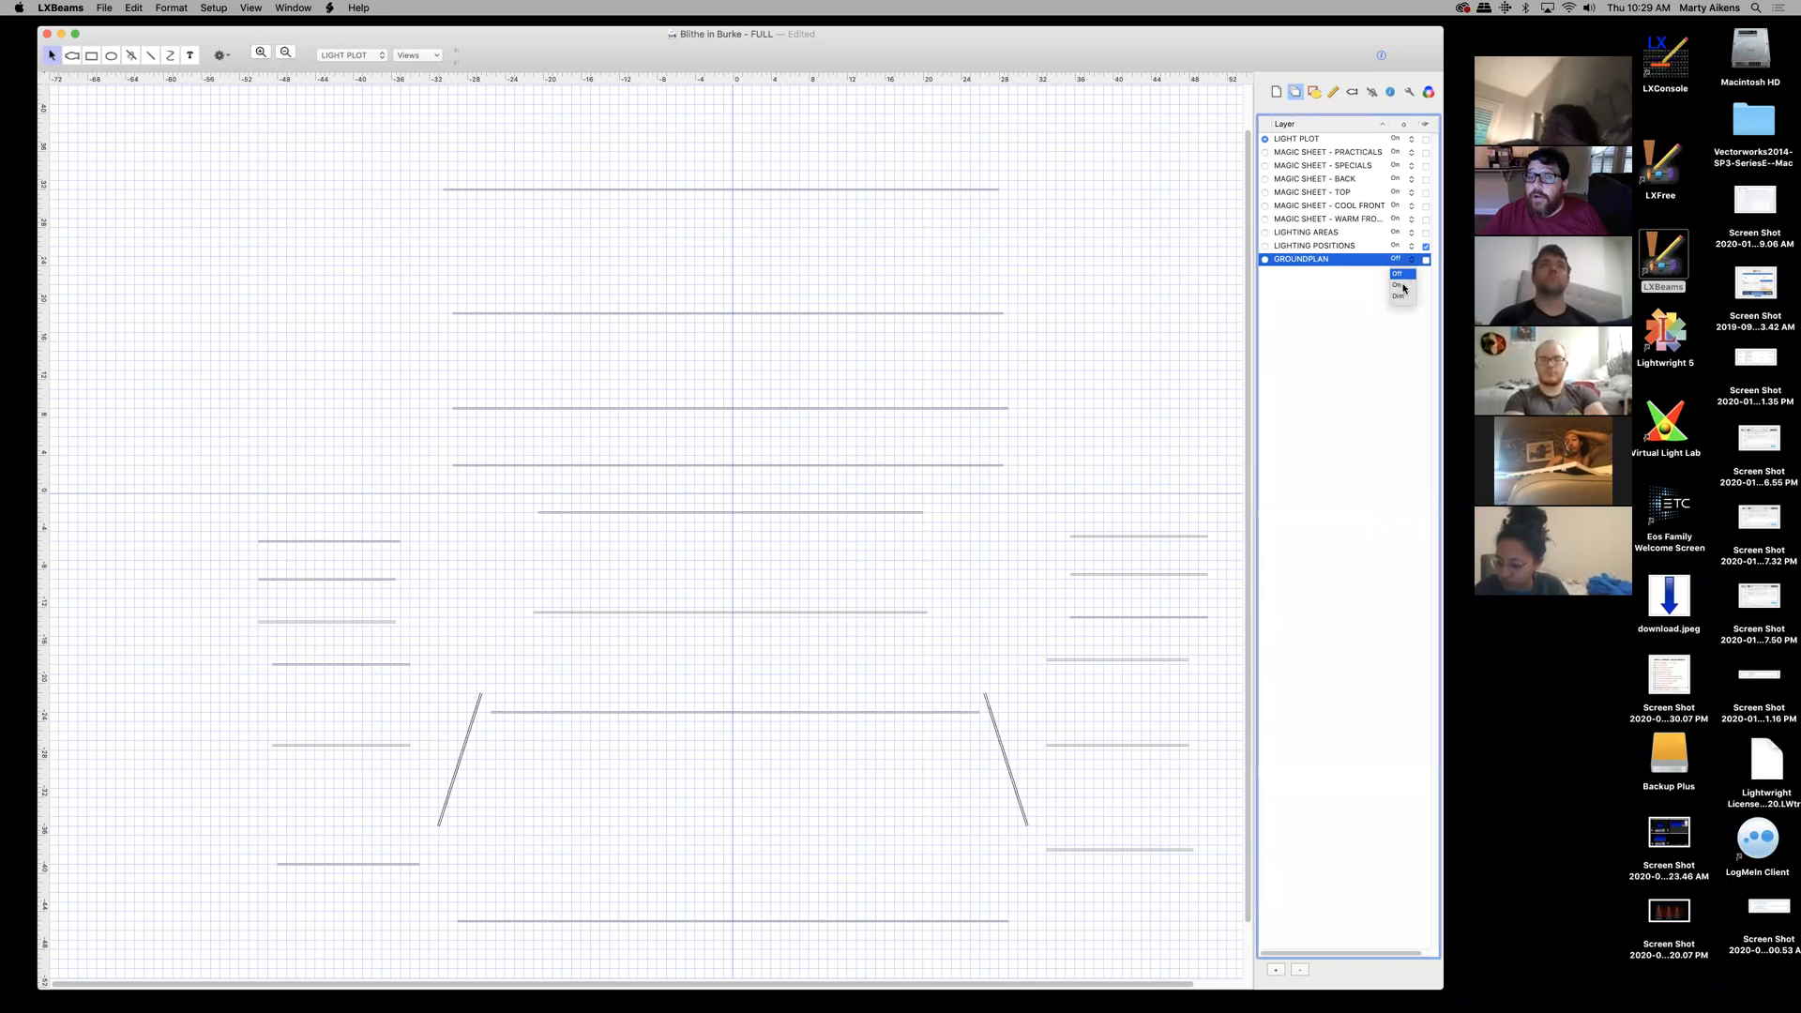
click(1404, 288)
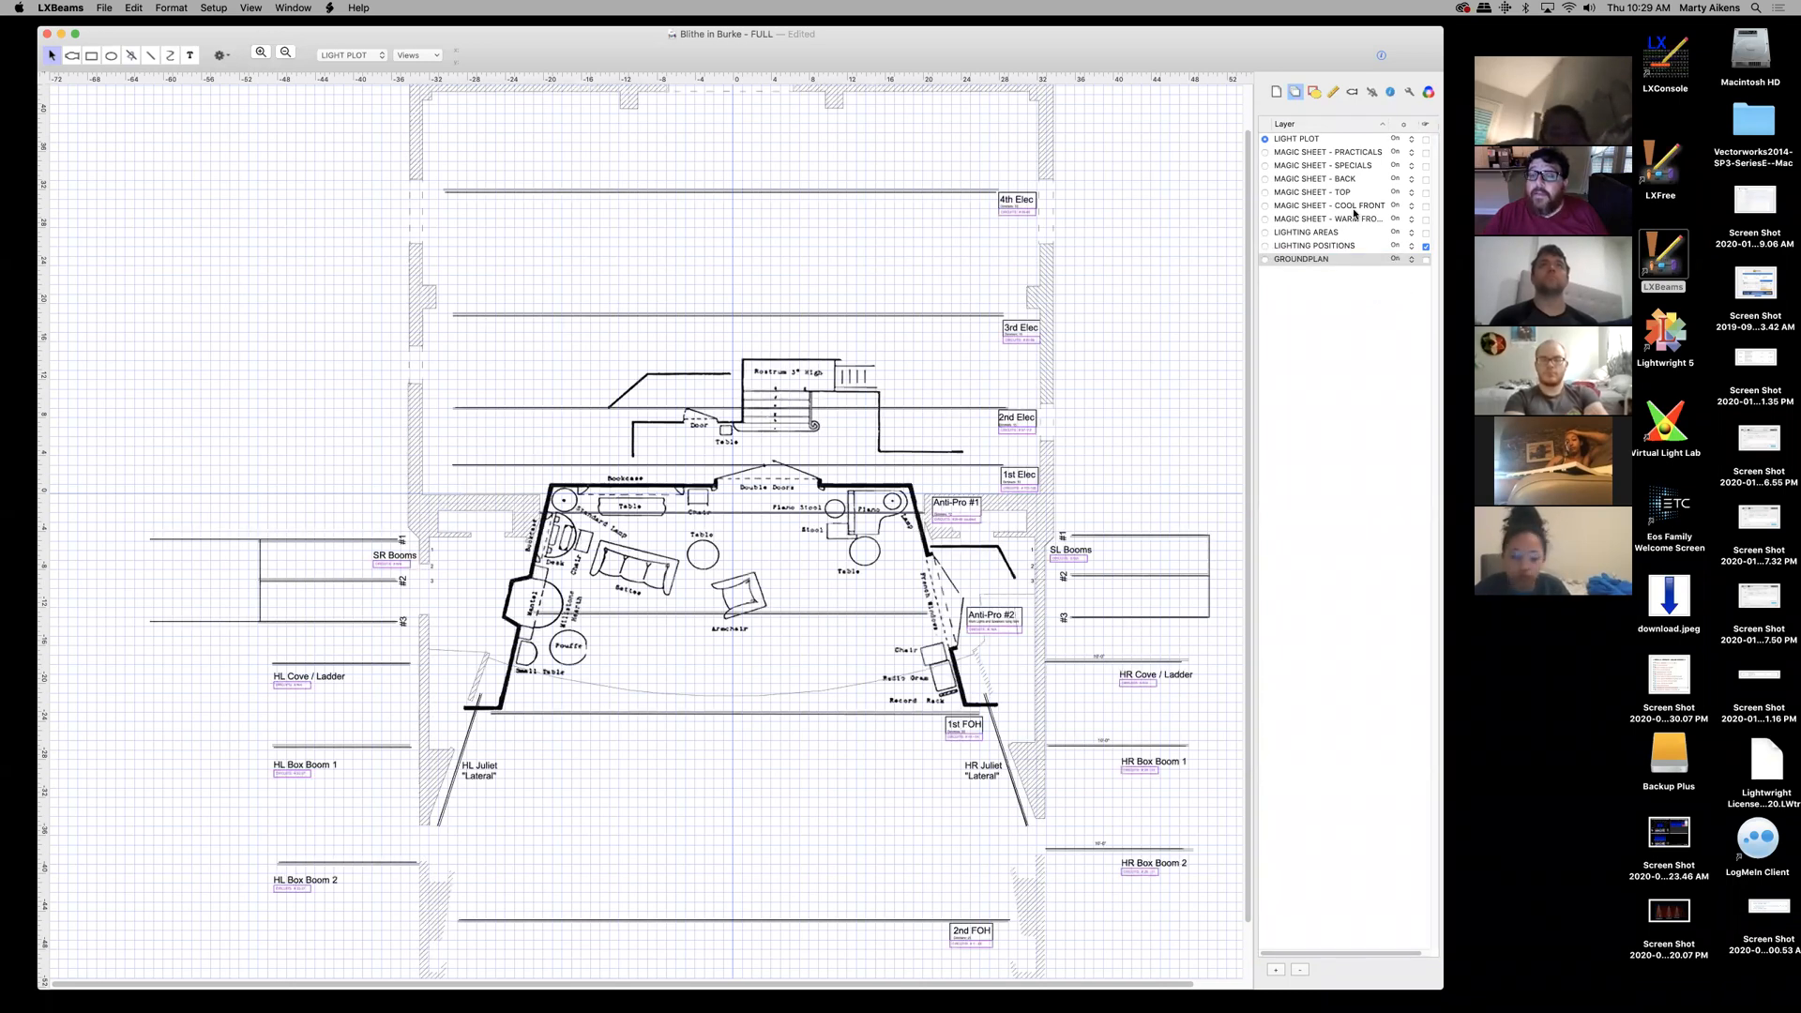
click(1411, 141)
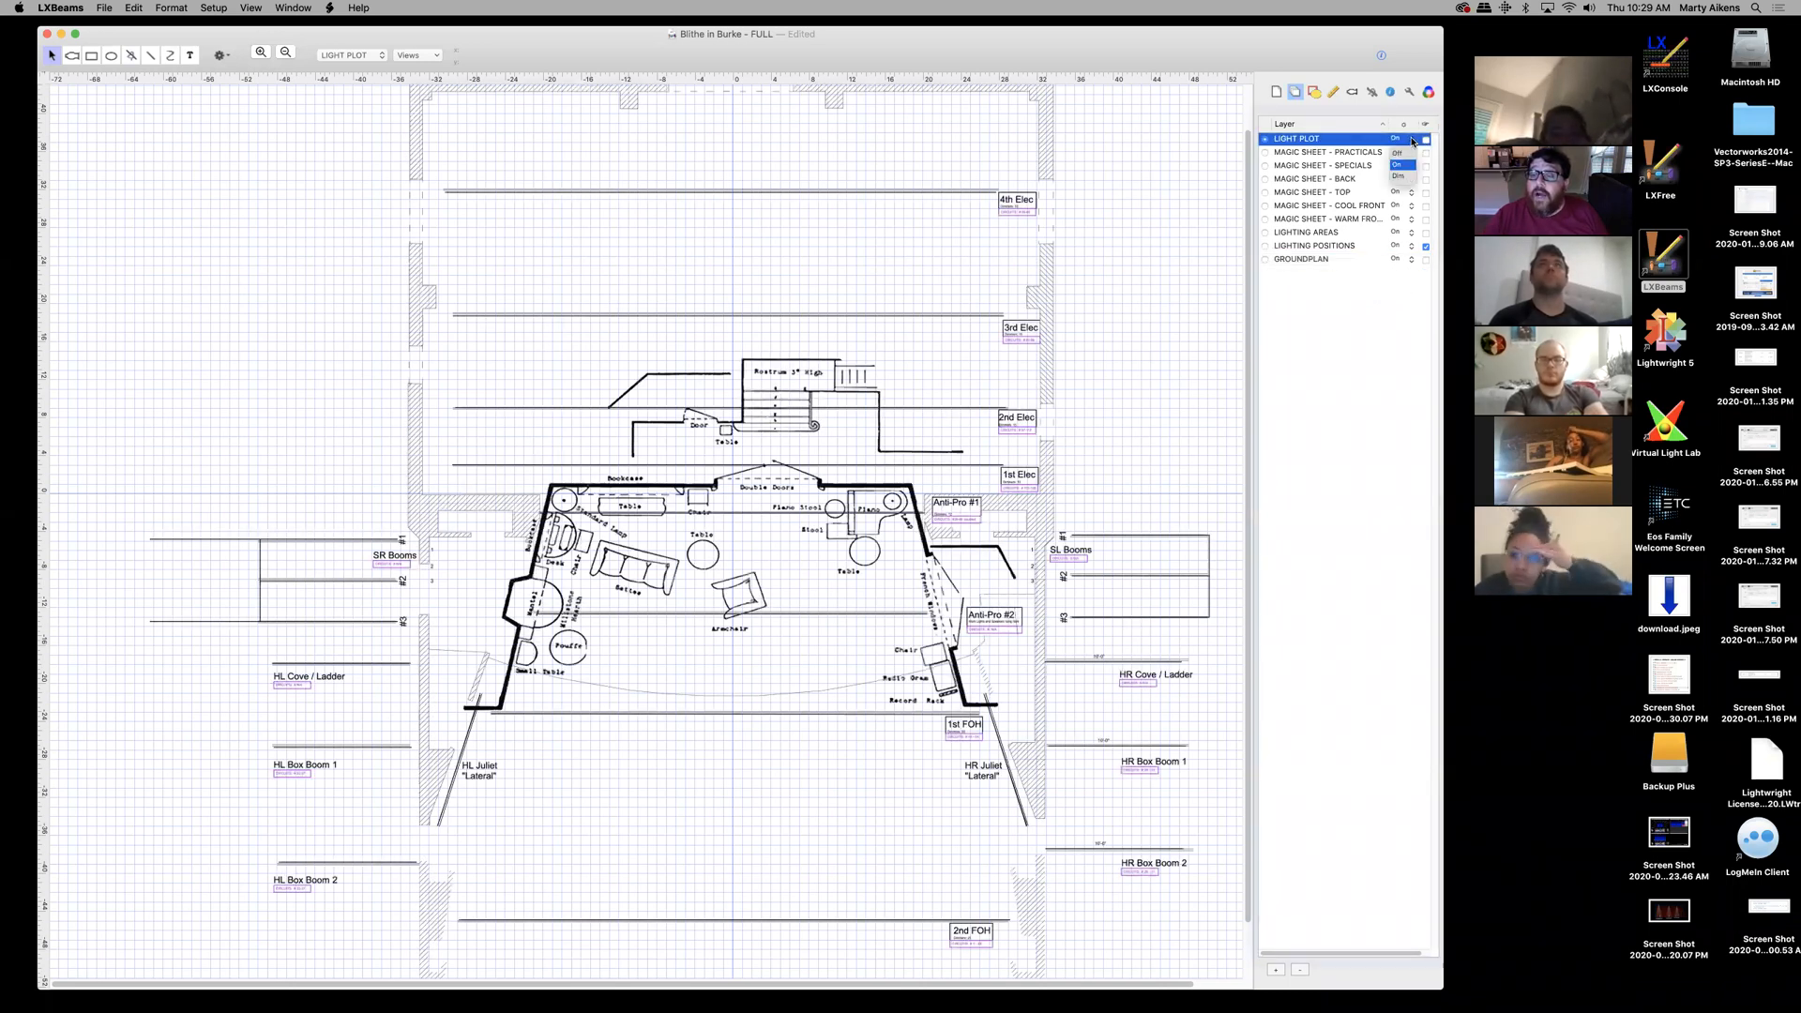
click(1398, 152)
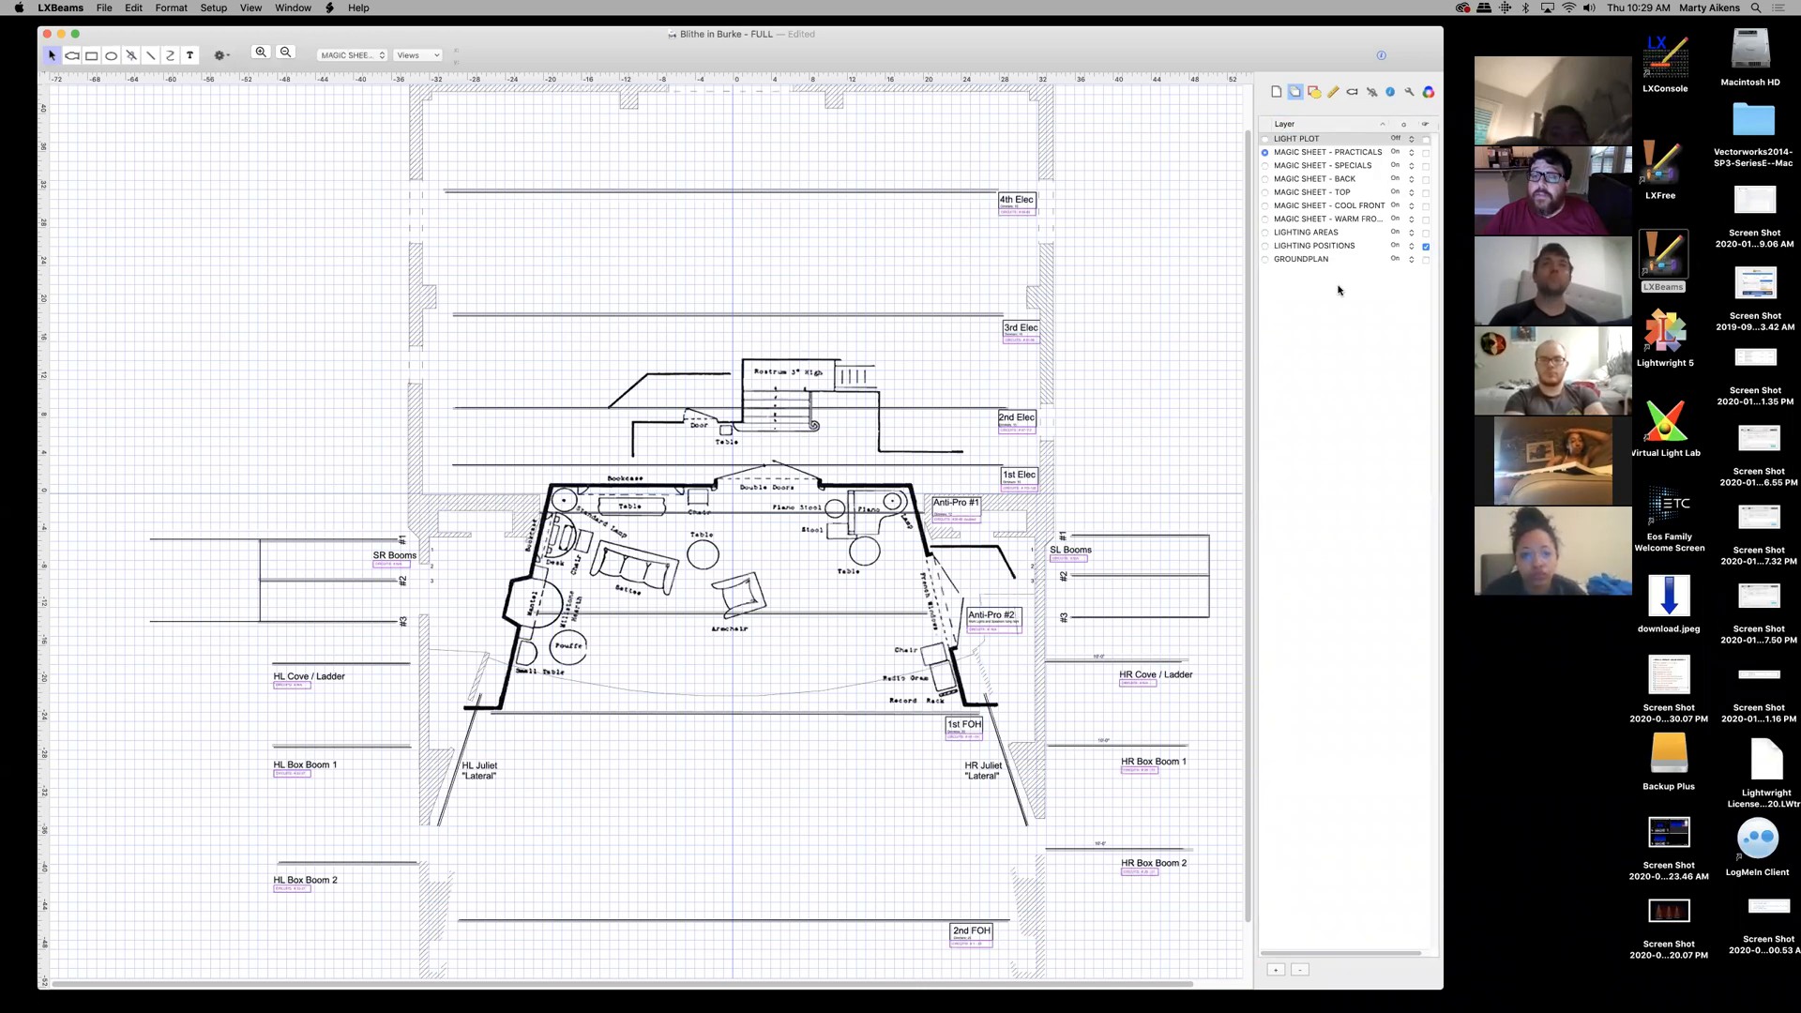
click(1412, 246)
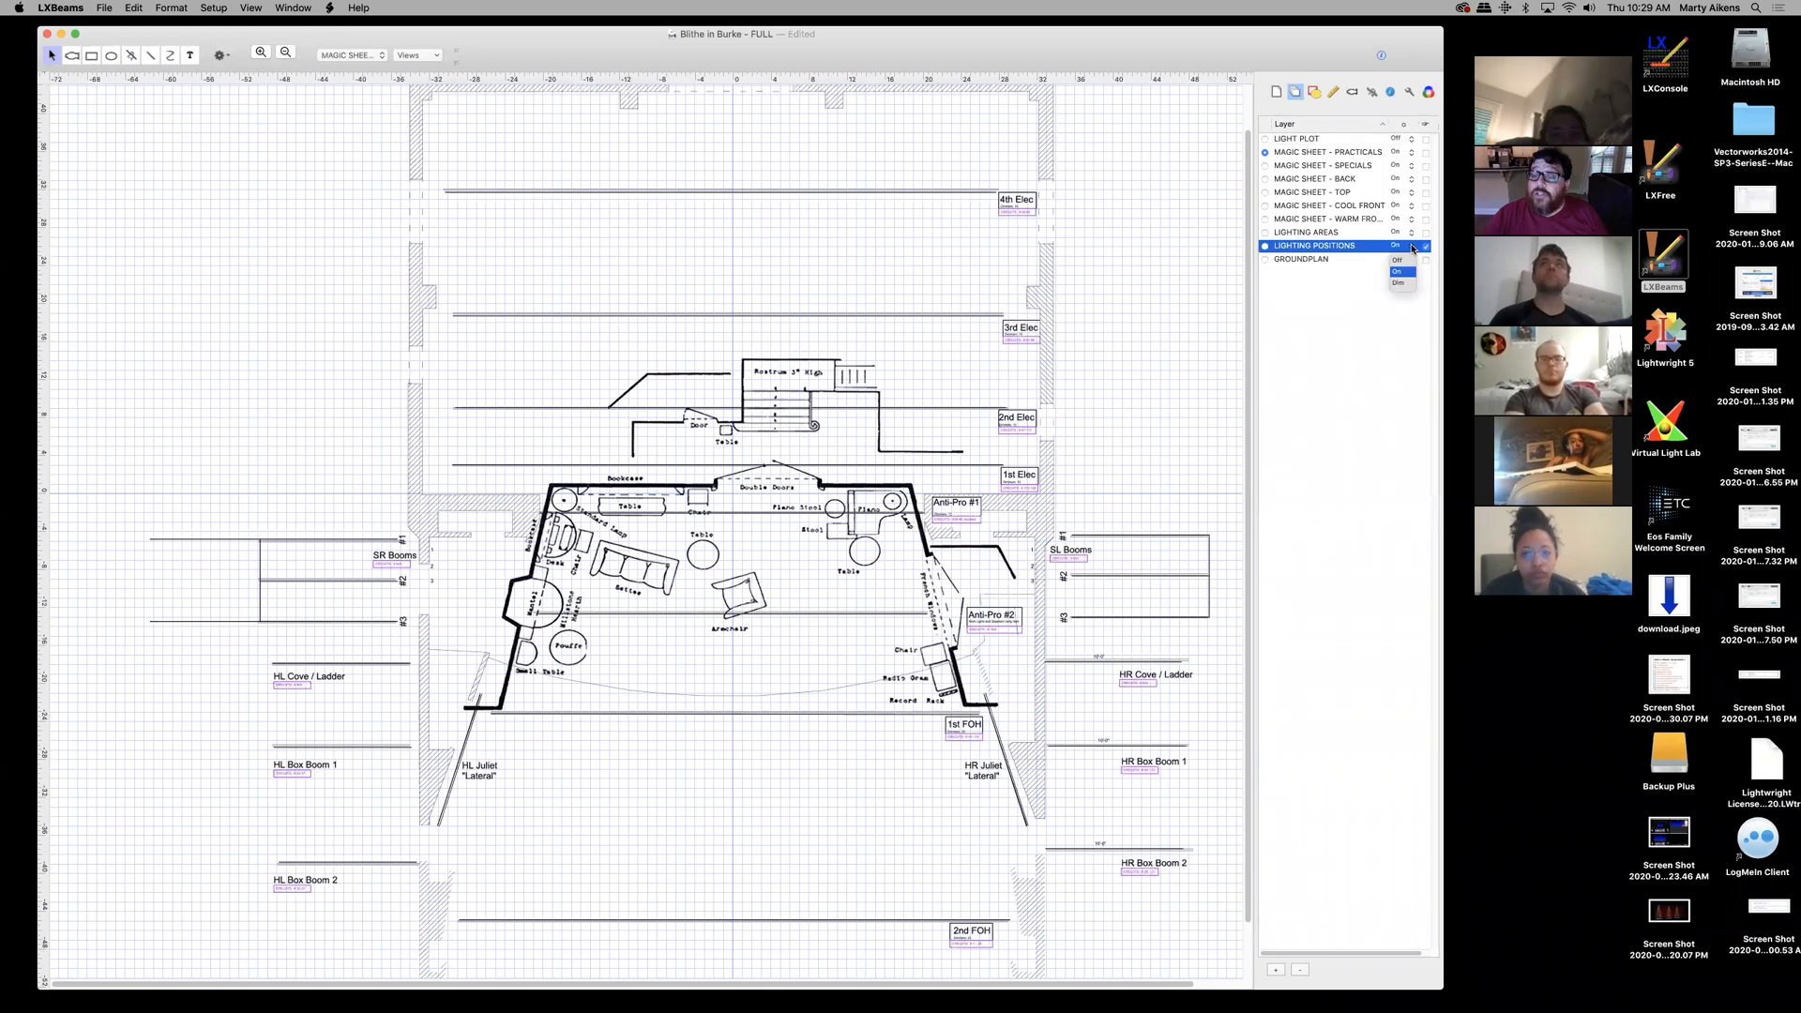
click(1405, 263)
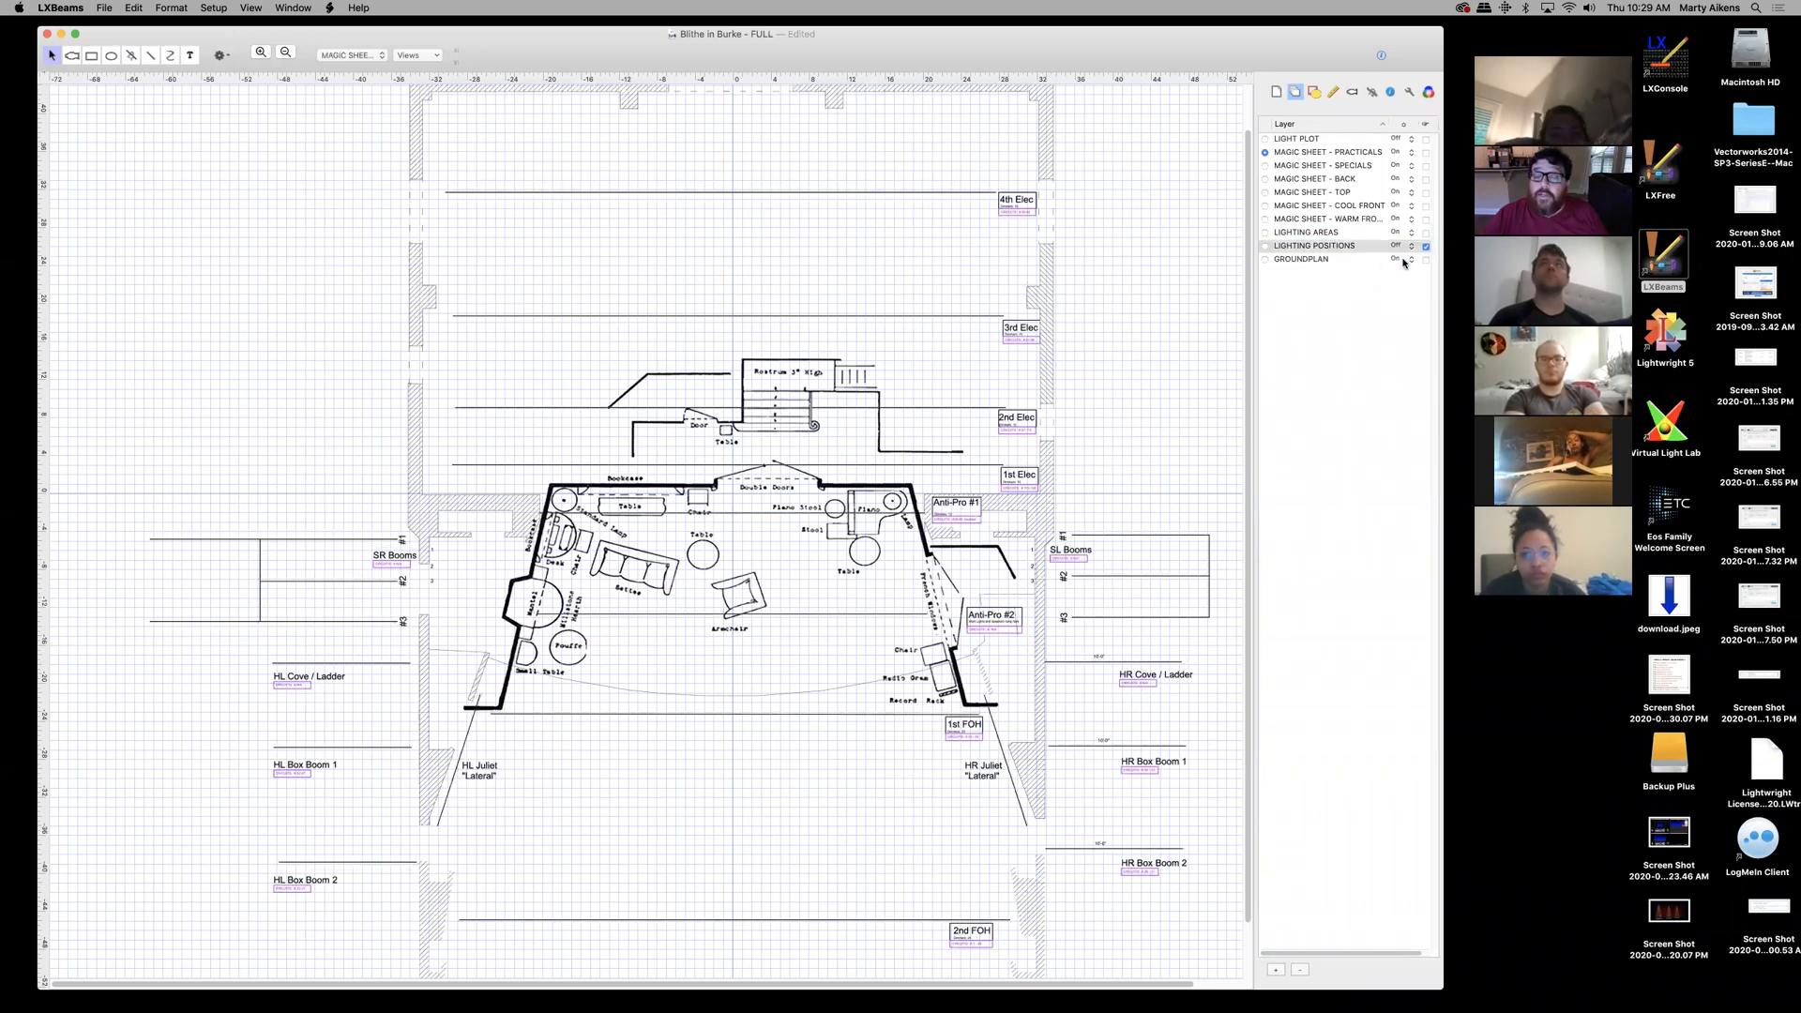
click(1413, 248)
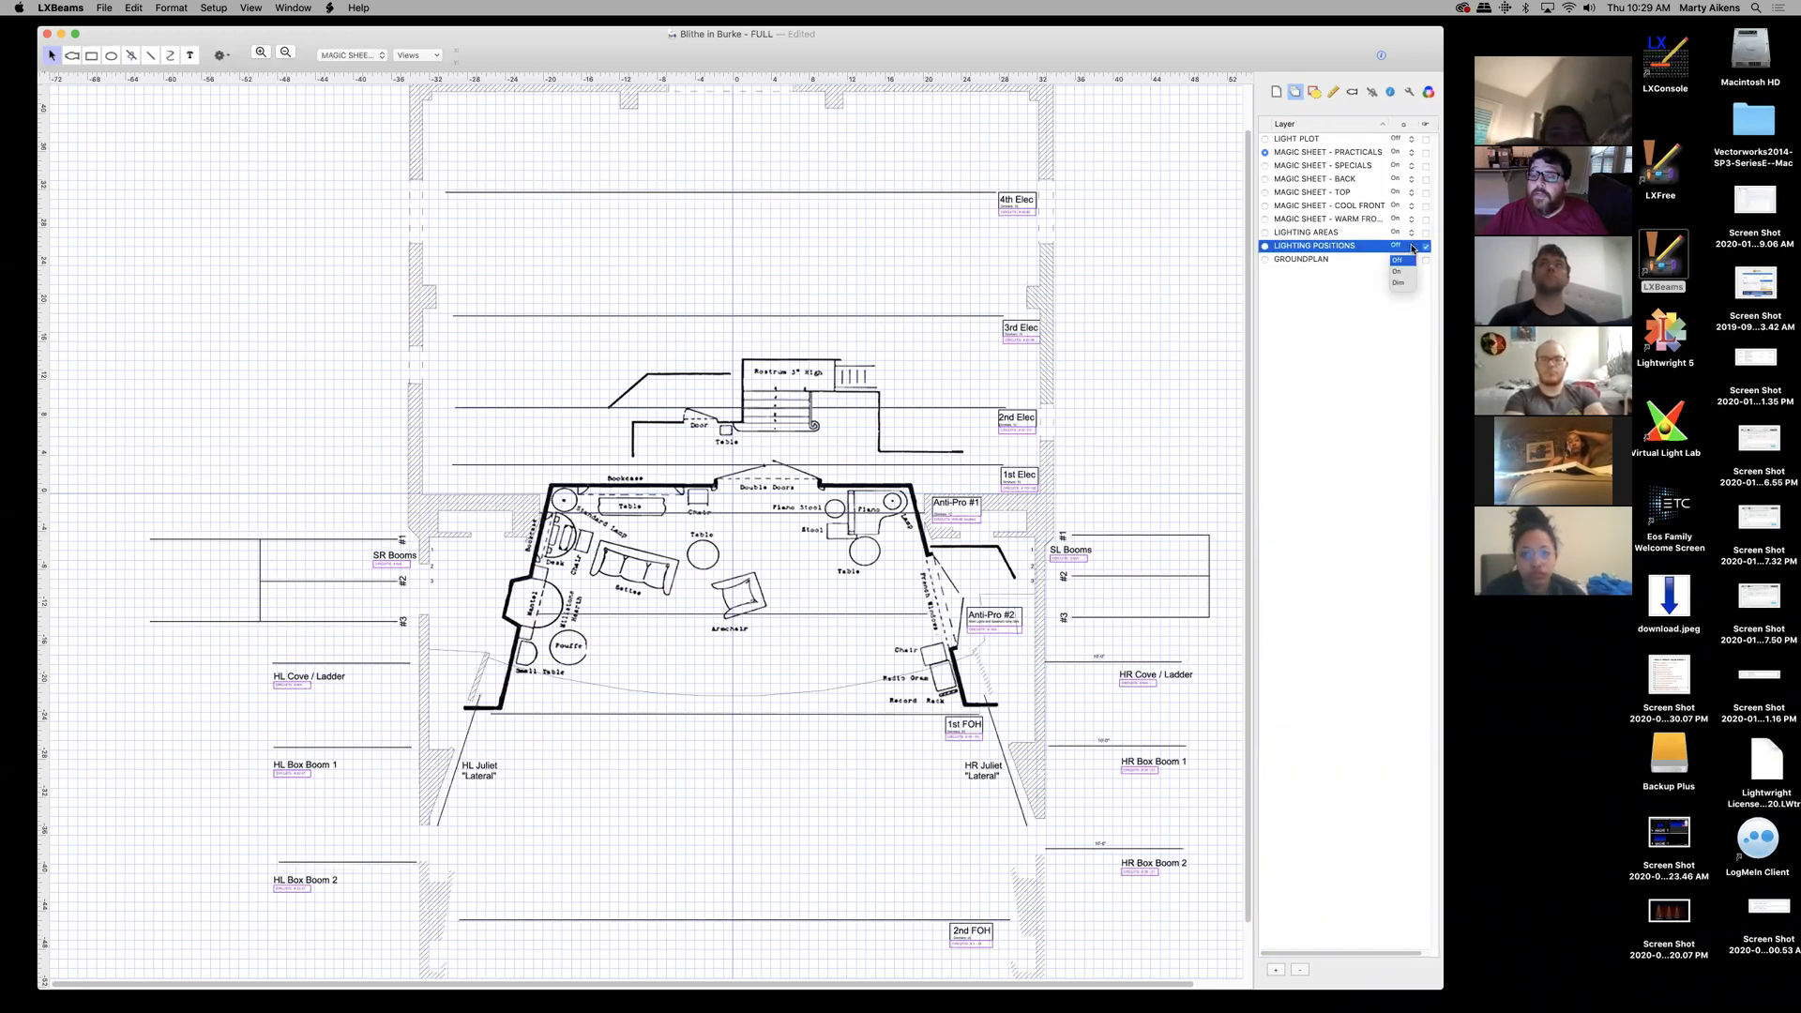
click(1402, 272)
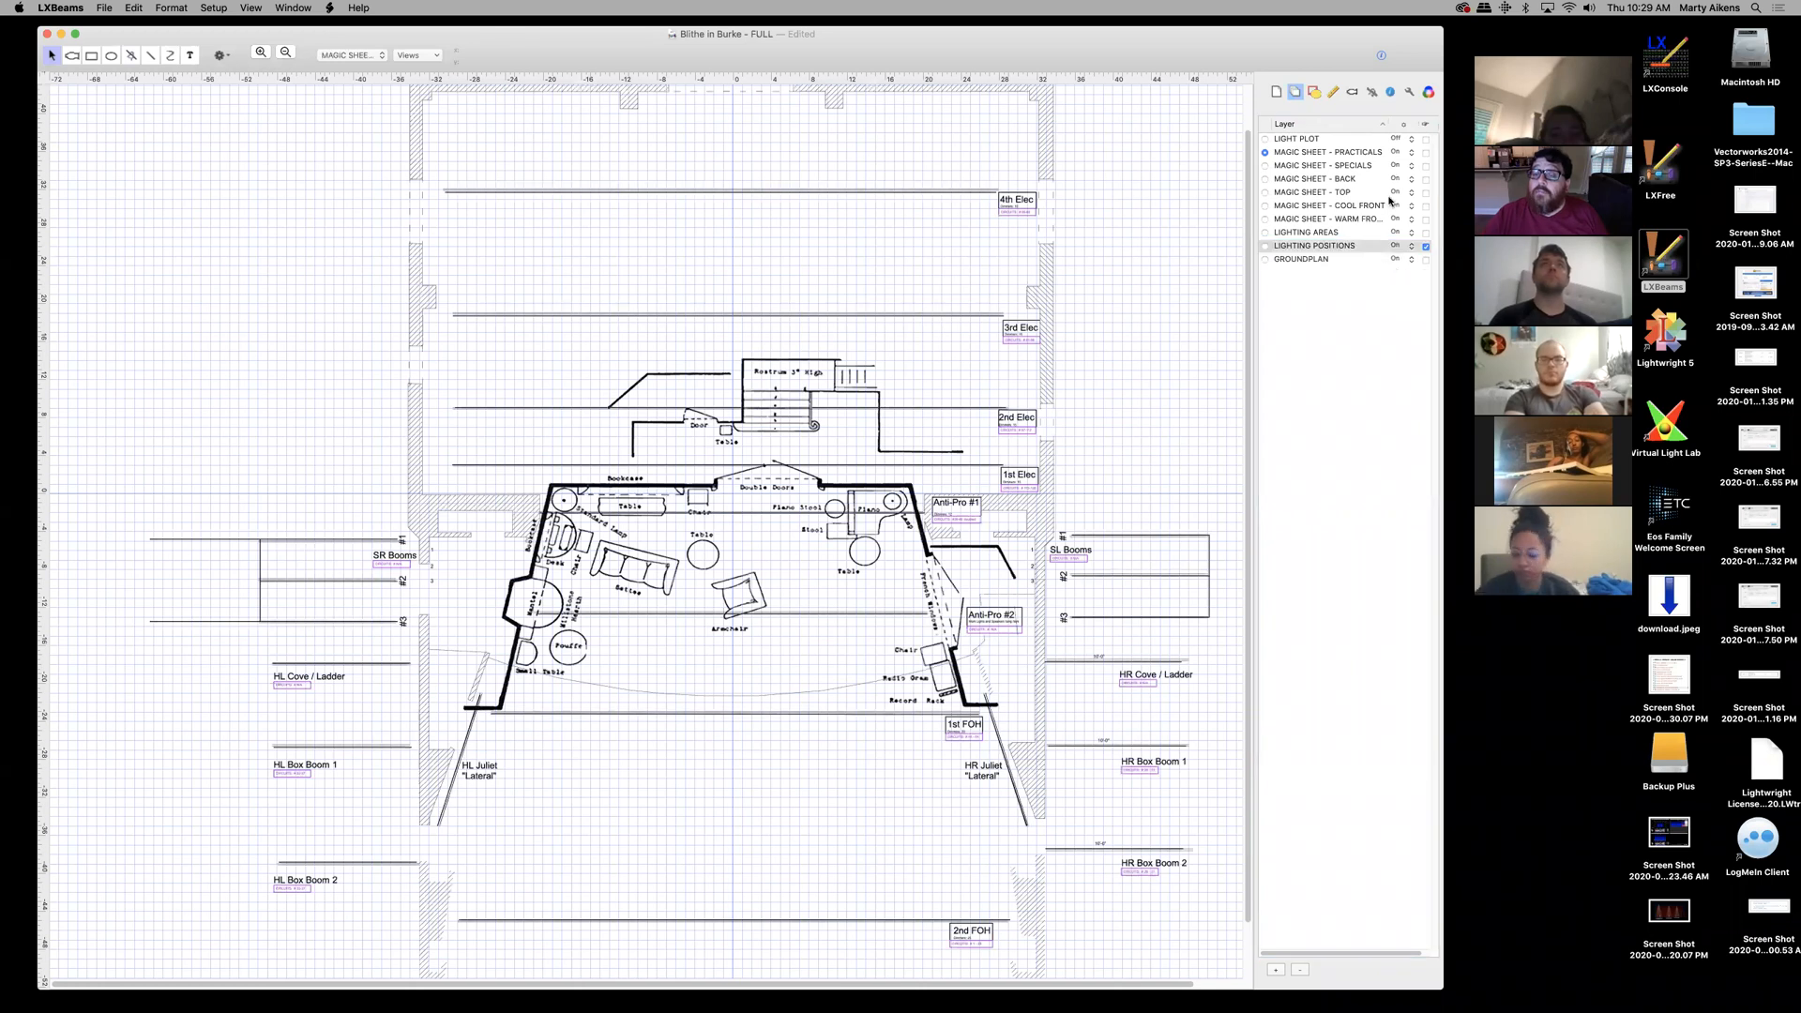
click(1413, 142)
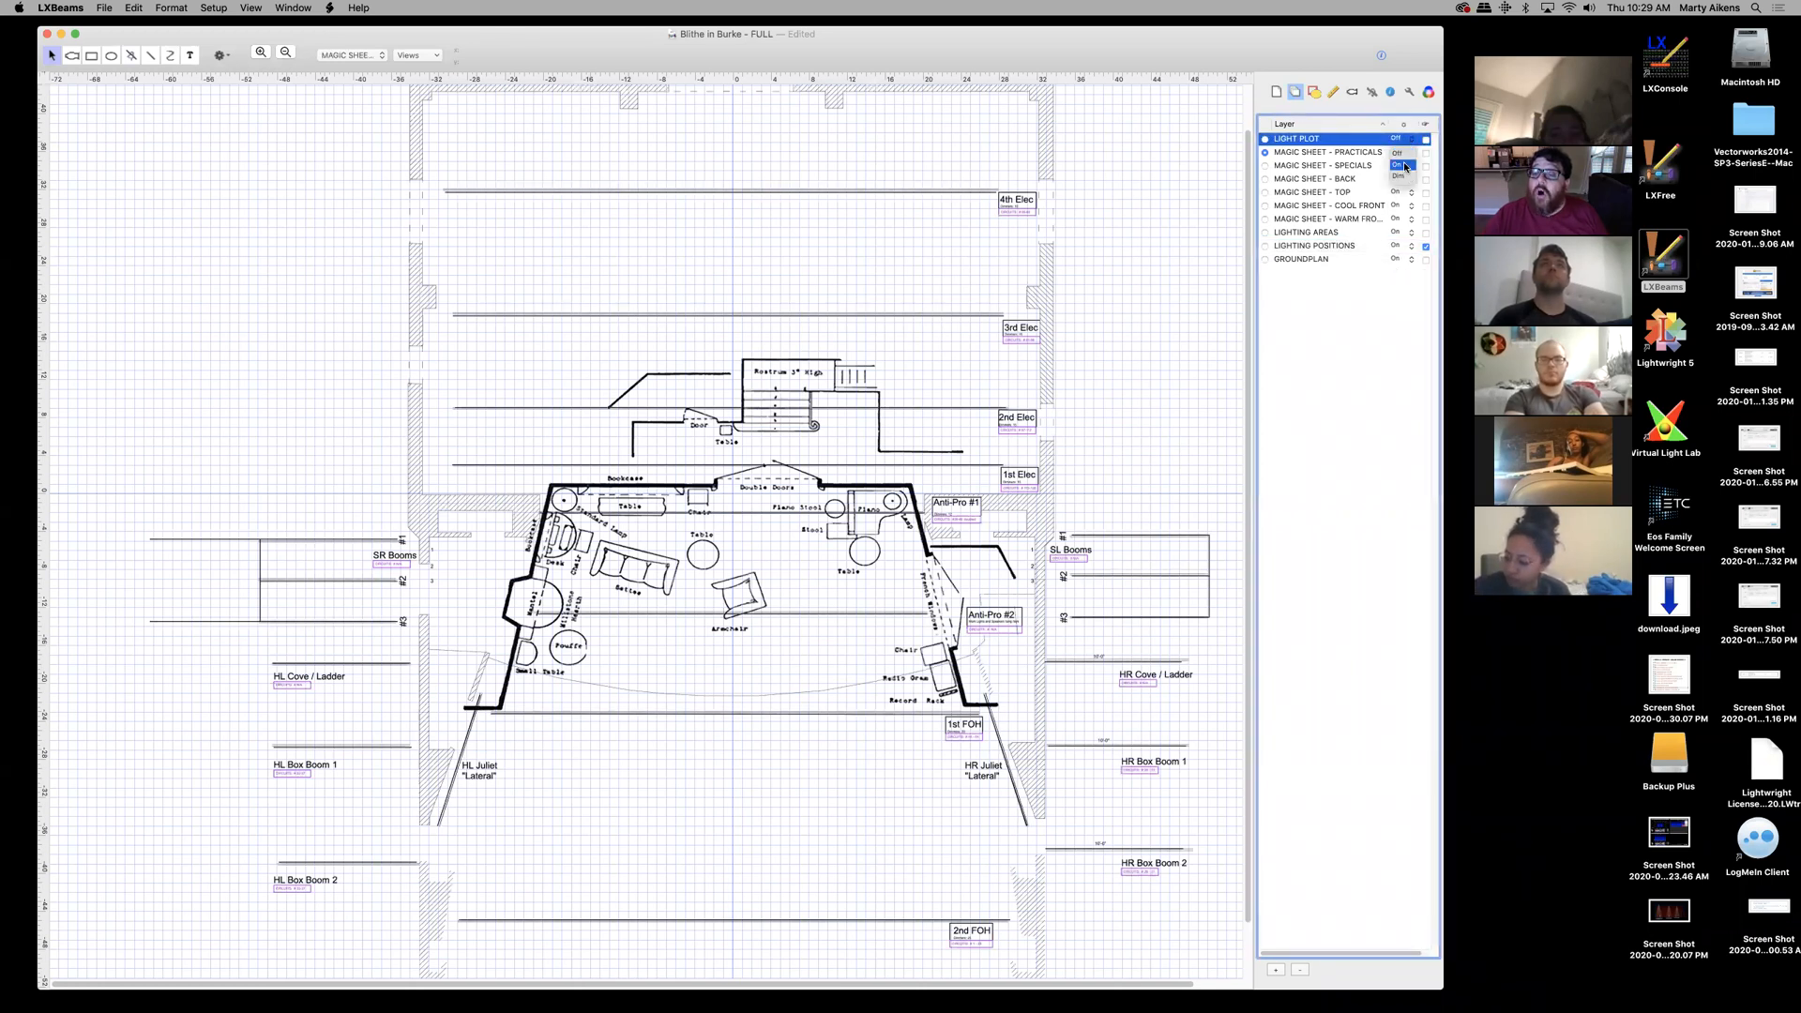
click(1405, 167)
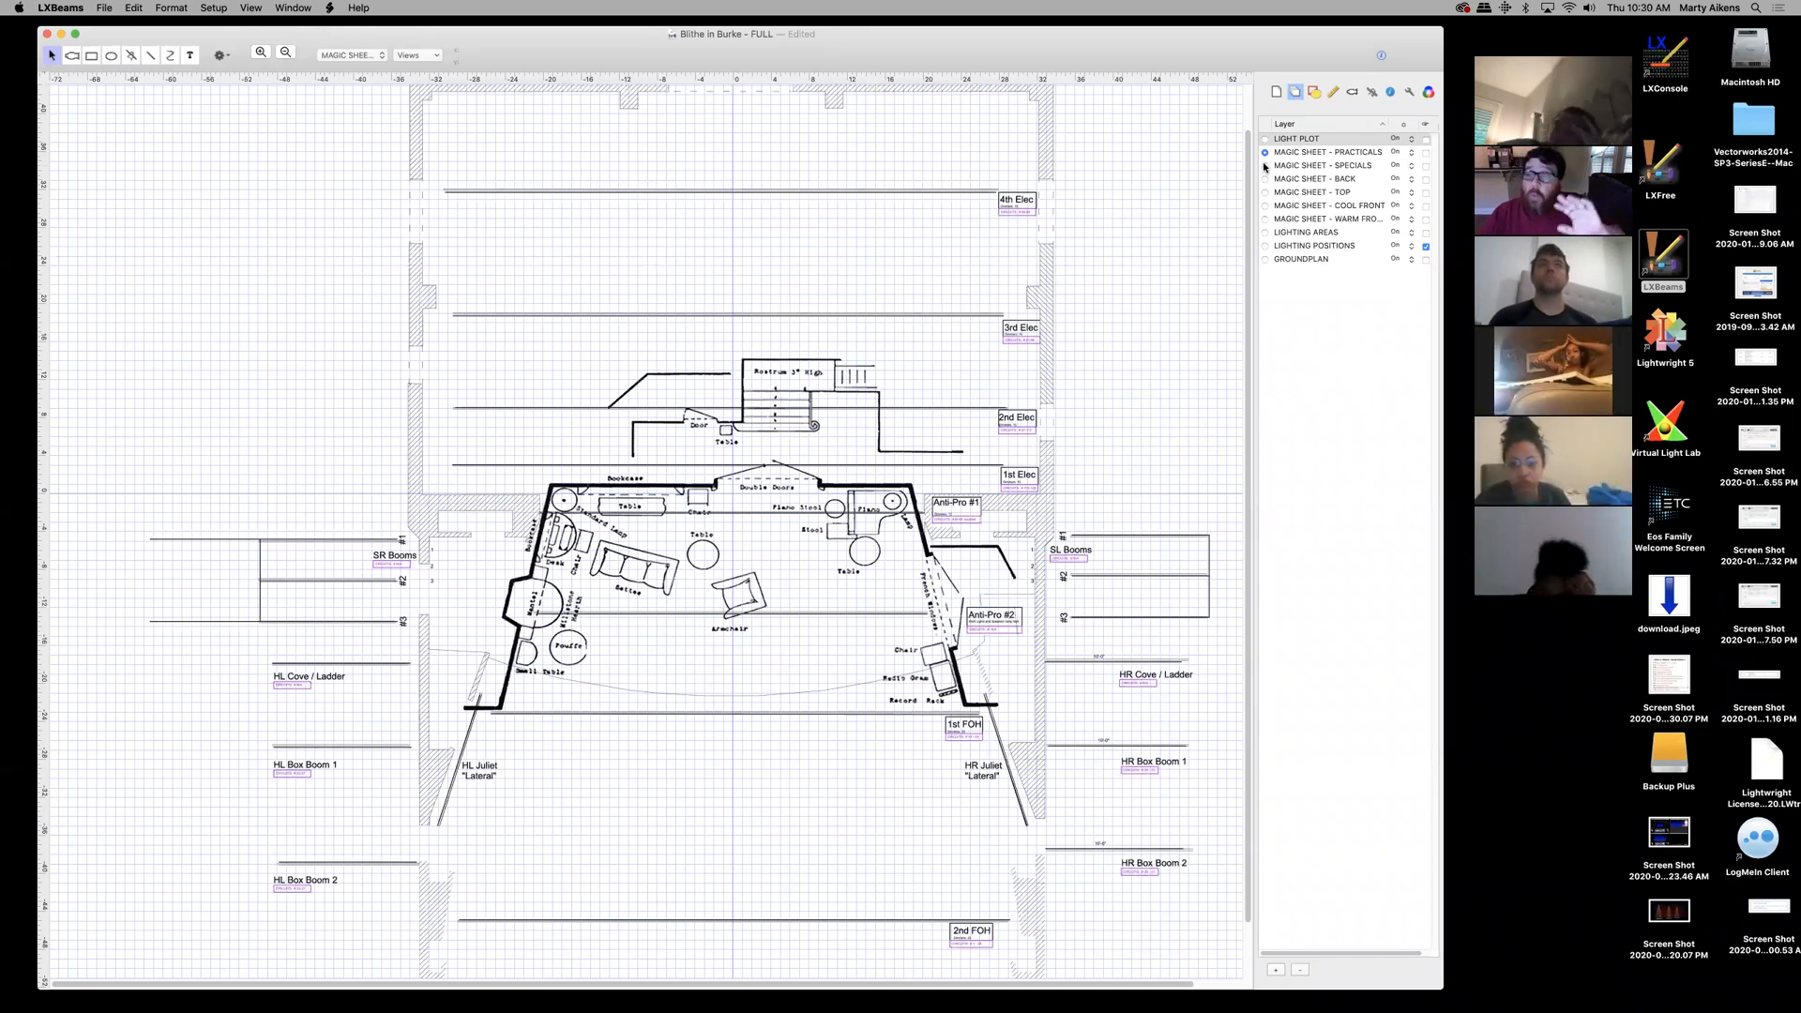
- Switch the active layer from GROUNDPLAN to LIGHT PLOT, keeping the LIGHT PLOT name unchanged
click(1265, 259)
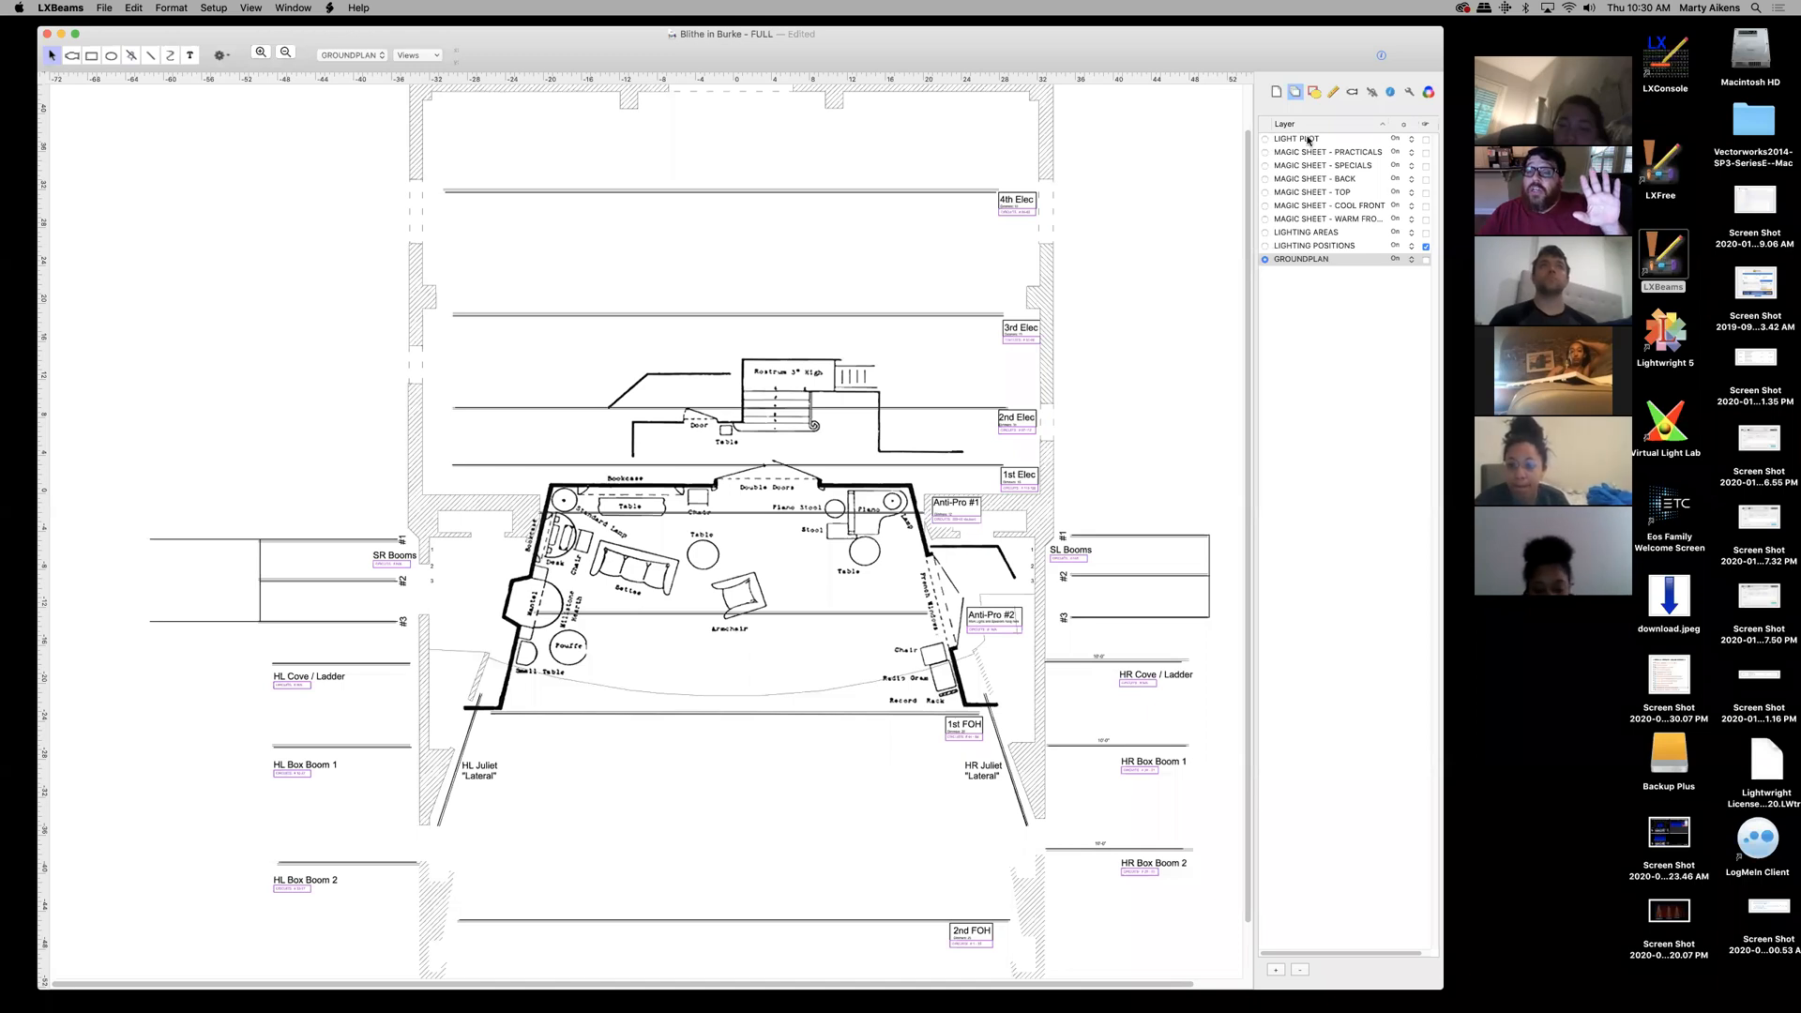
click(1264, 139)
double_click(1276, 139)
click(1294, 141)
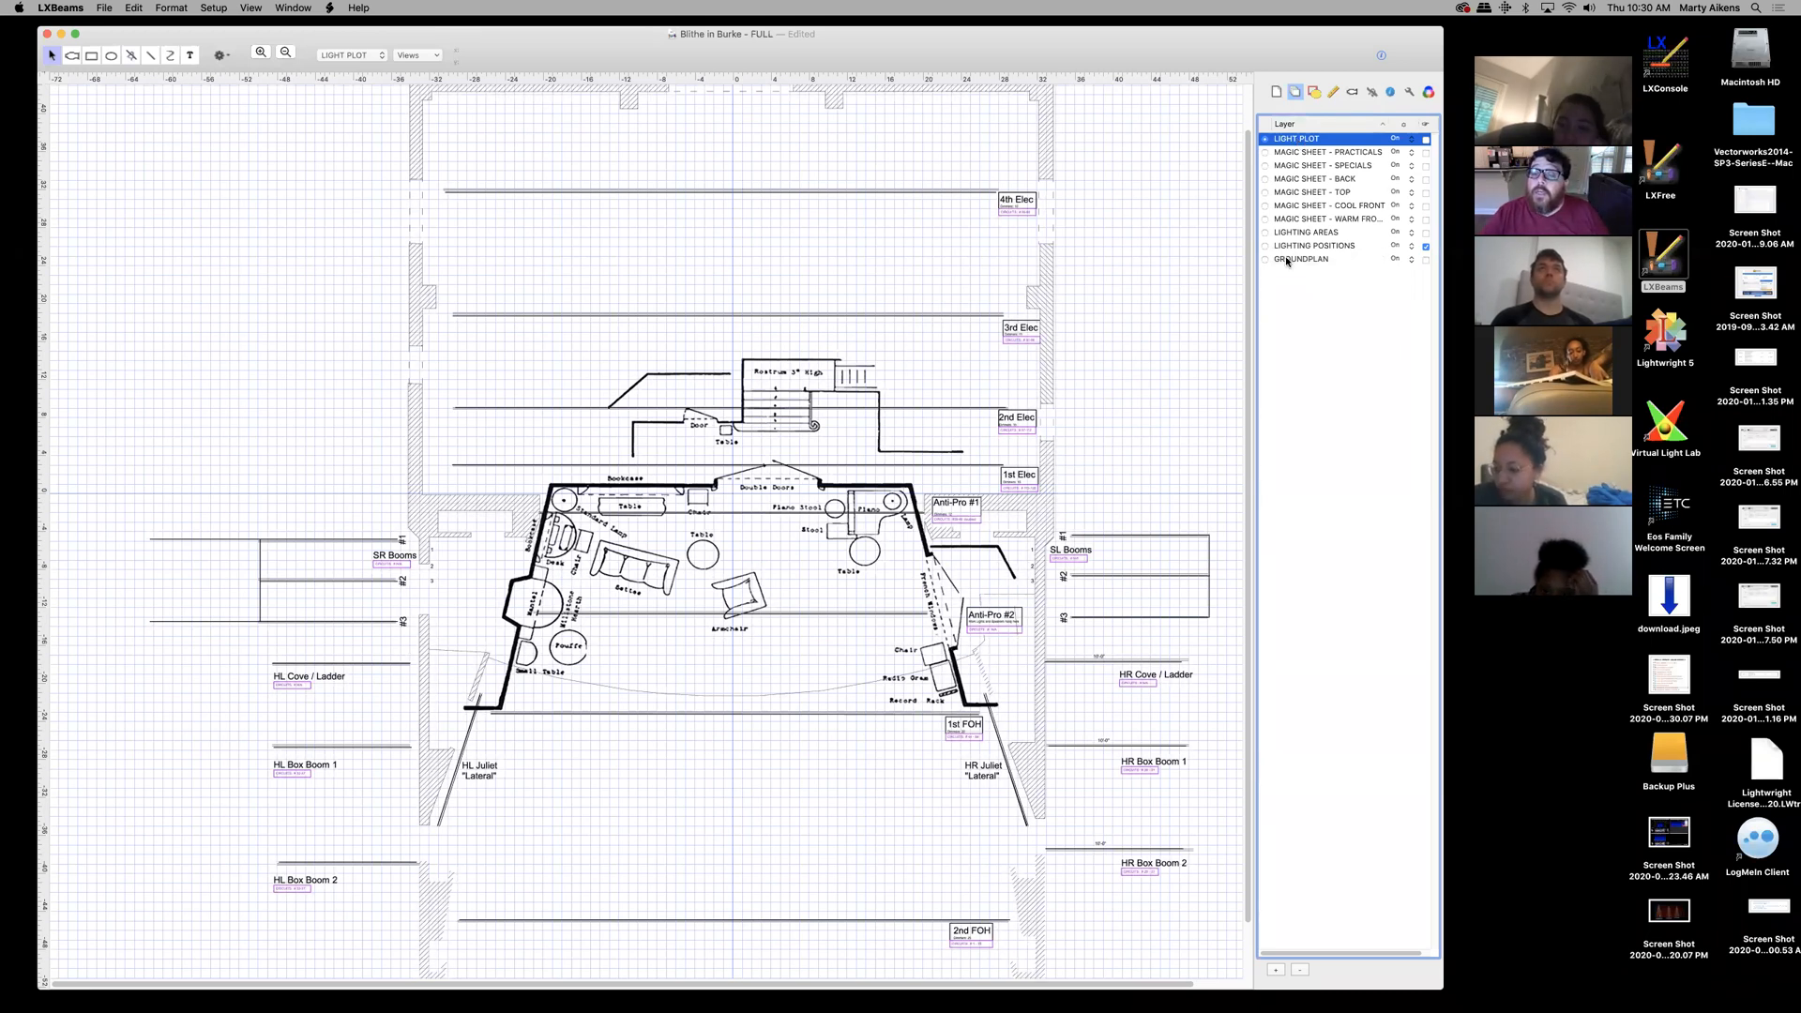
click(1411, 260)
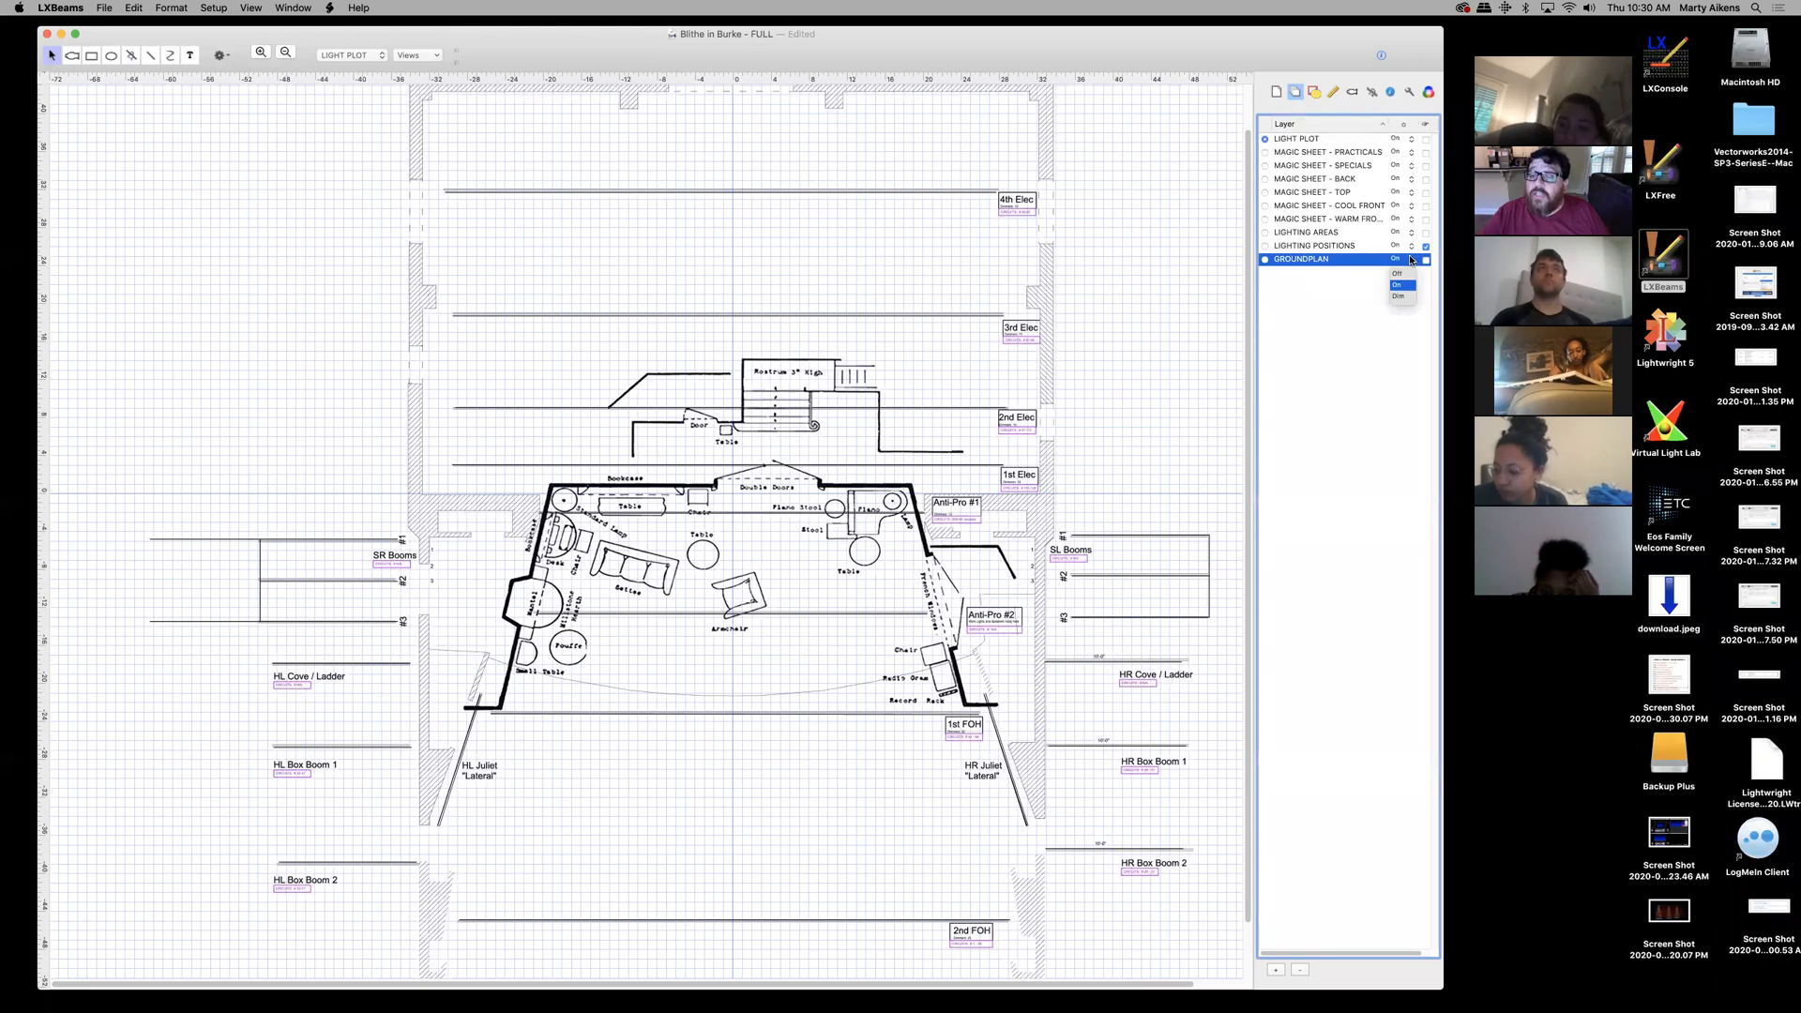
- Dim GROUNDPLAN and restore it, toggle LIGHTING POSITIONS off and on, then minimize the plot window
click(1399, 297)
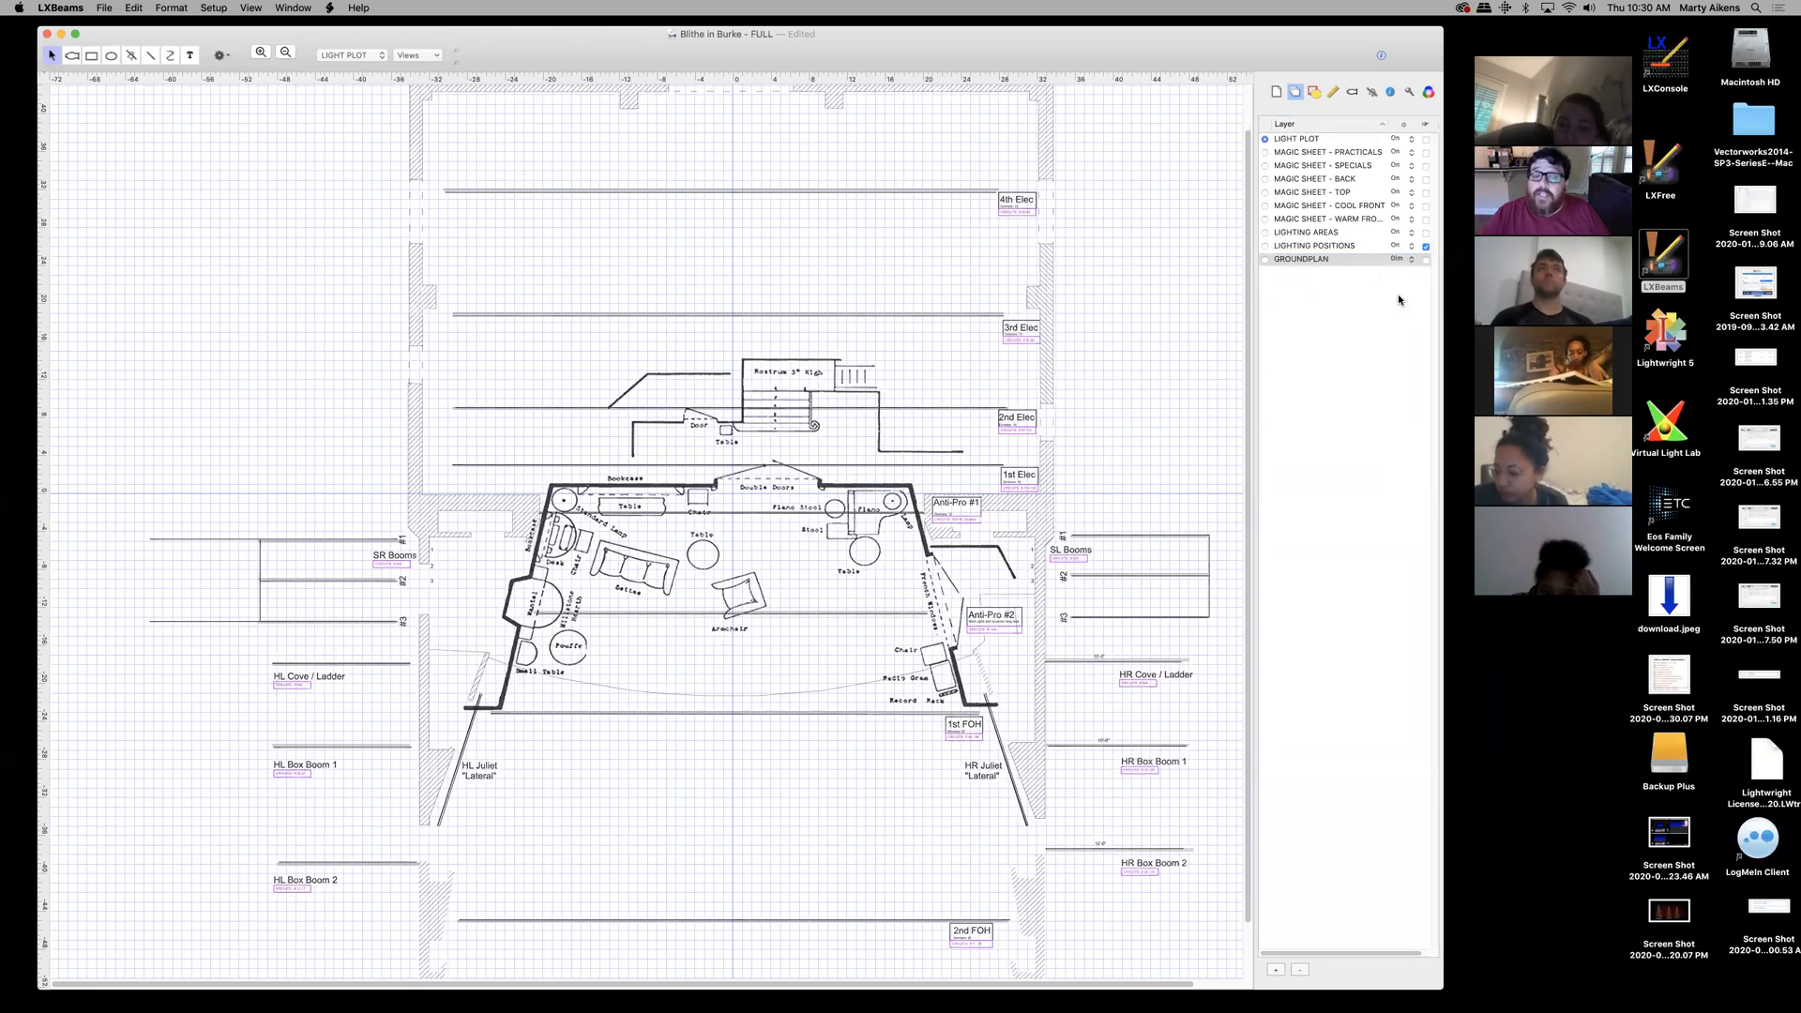
click(1410, 261)
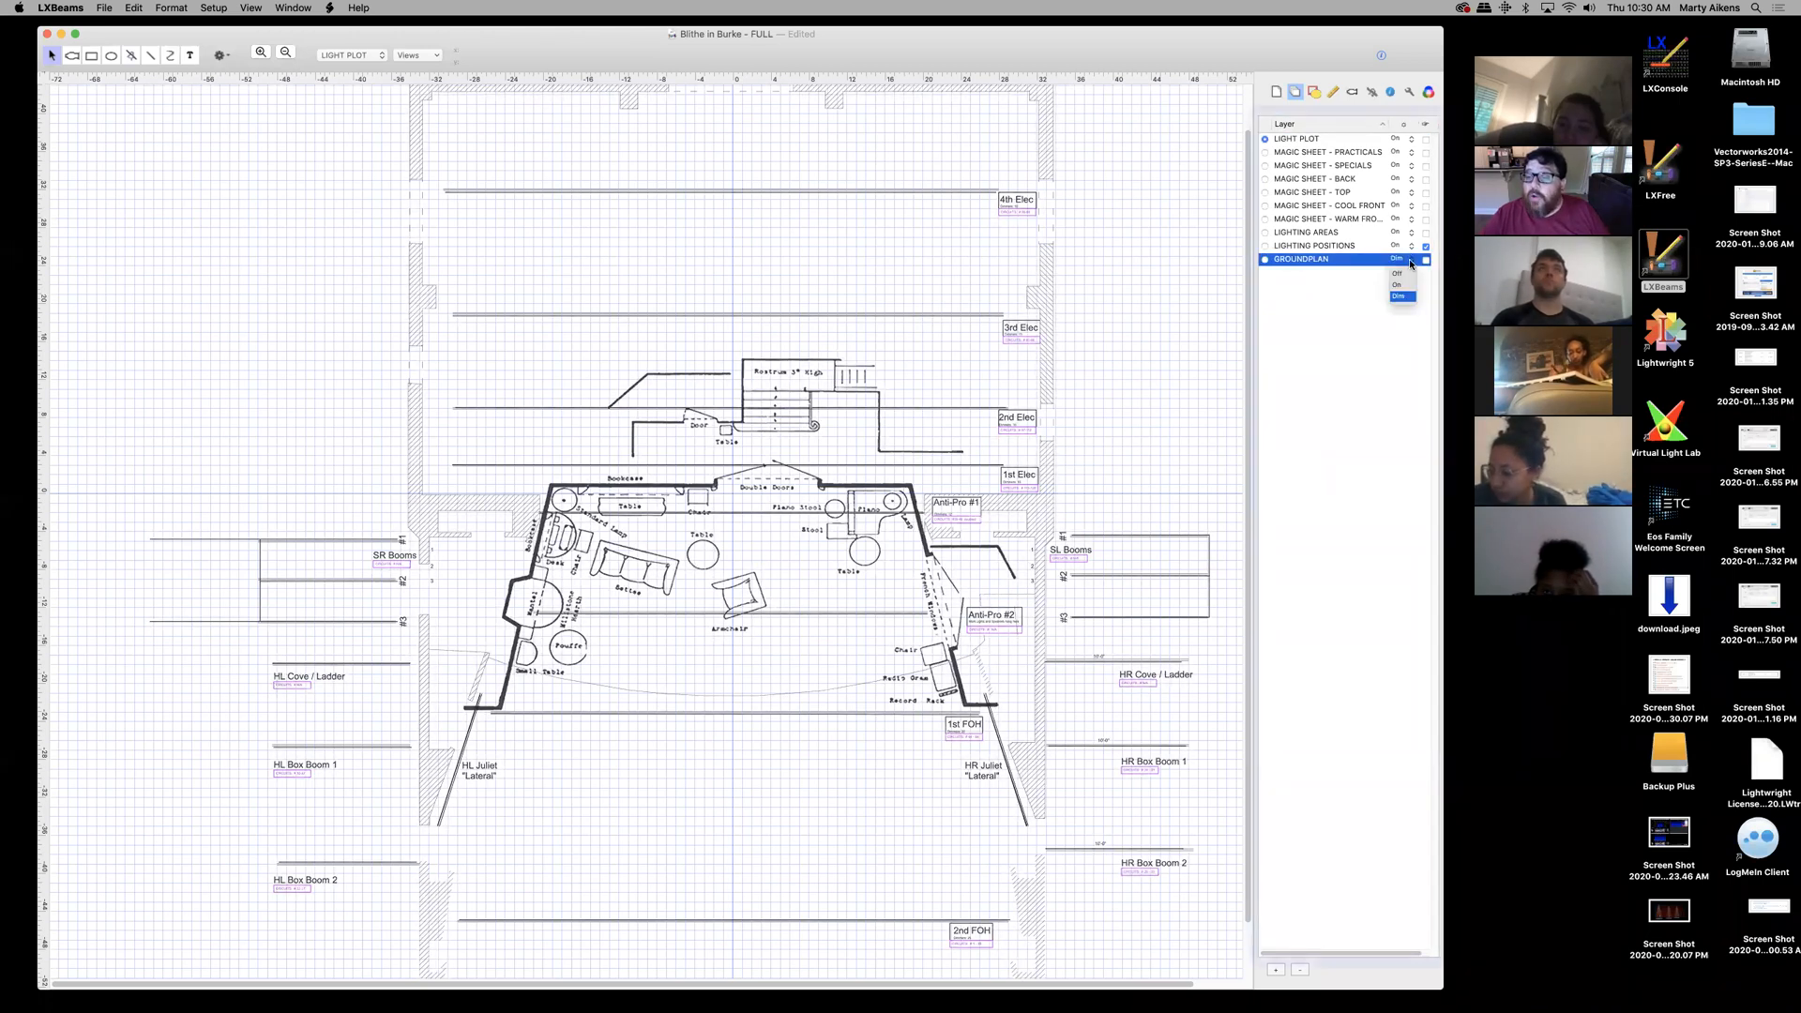
click(1399, 287)
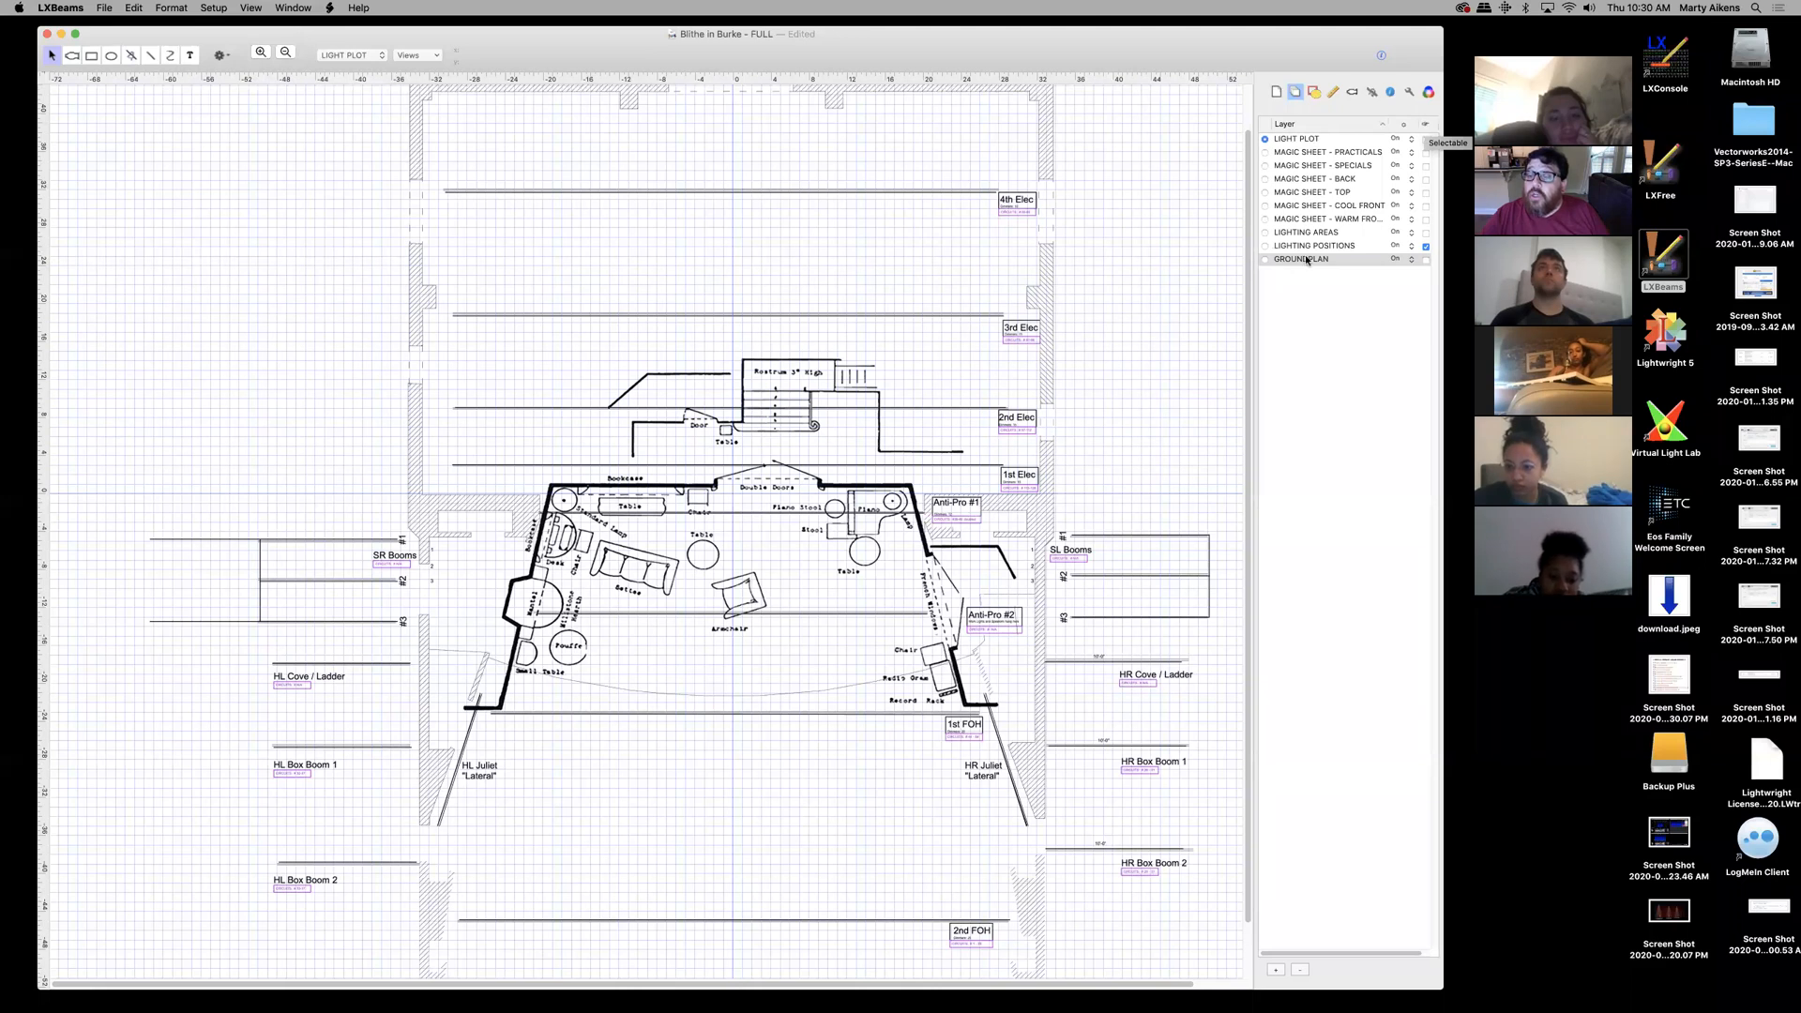
click(1427, 247)
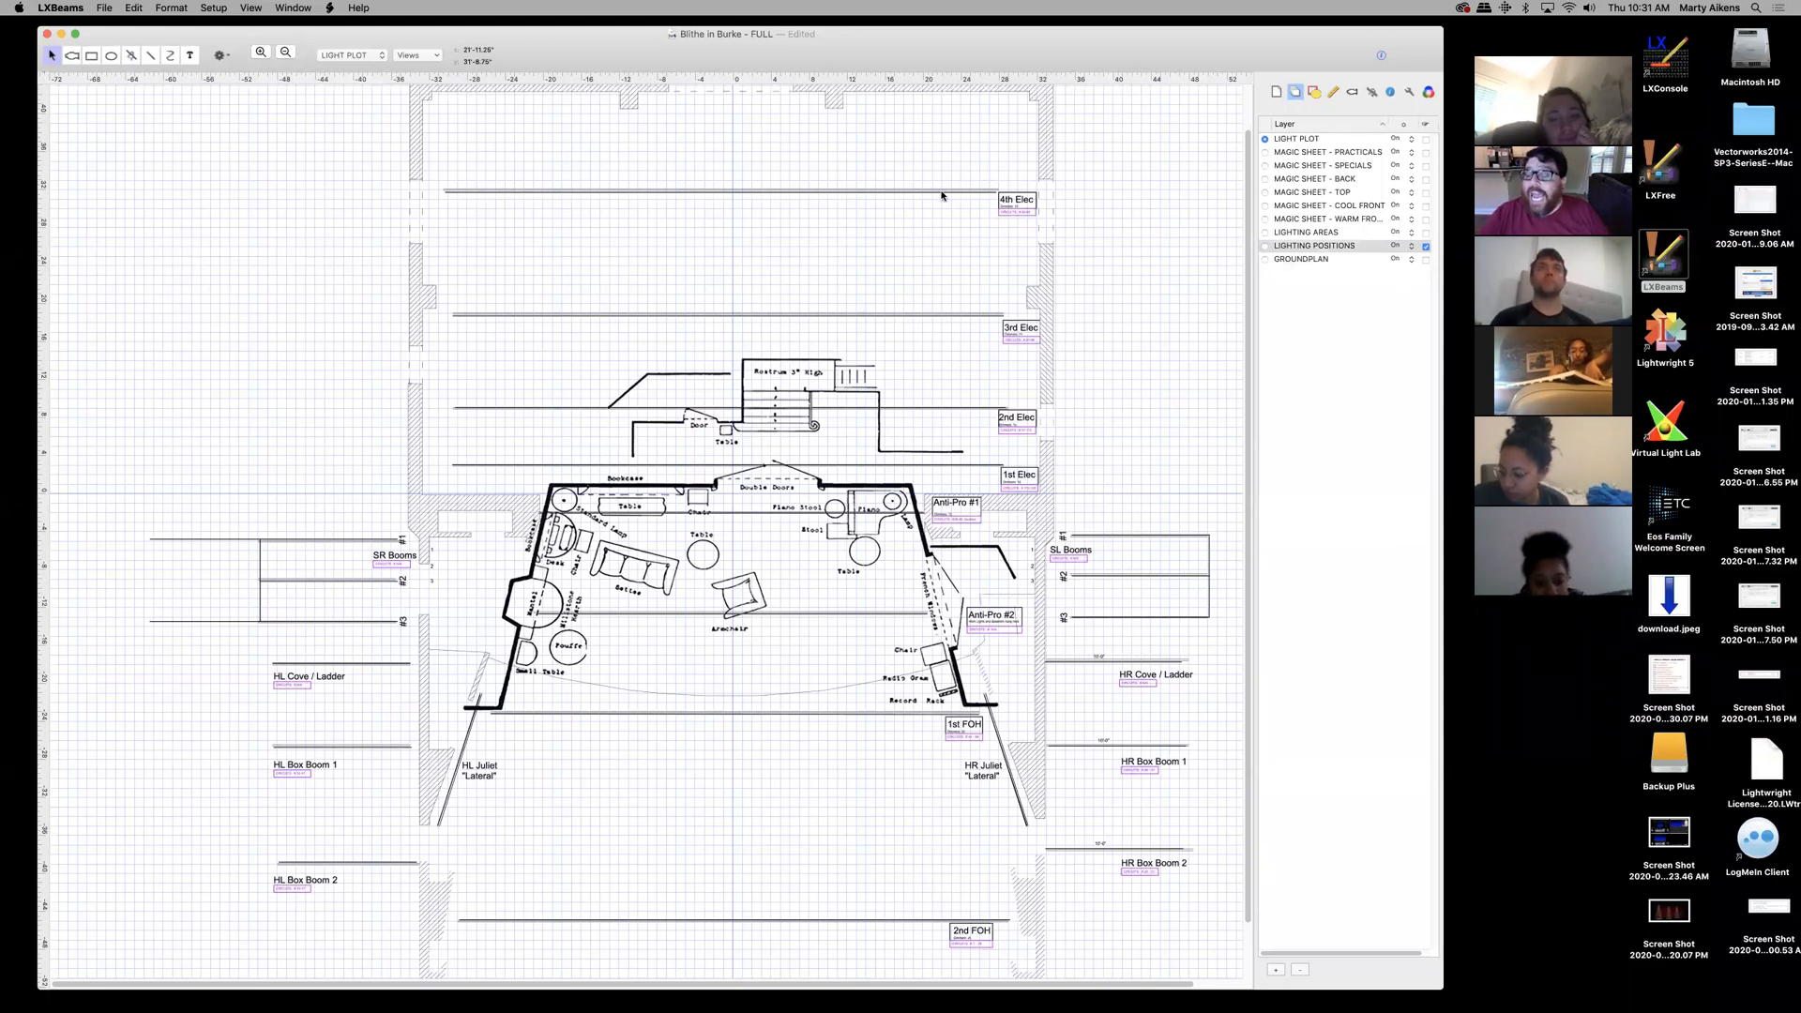
click(1426, 246)
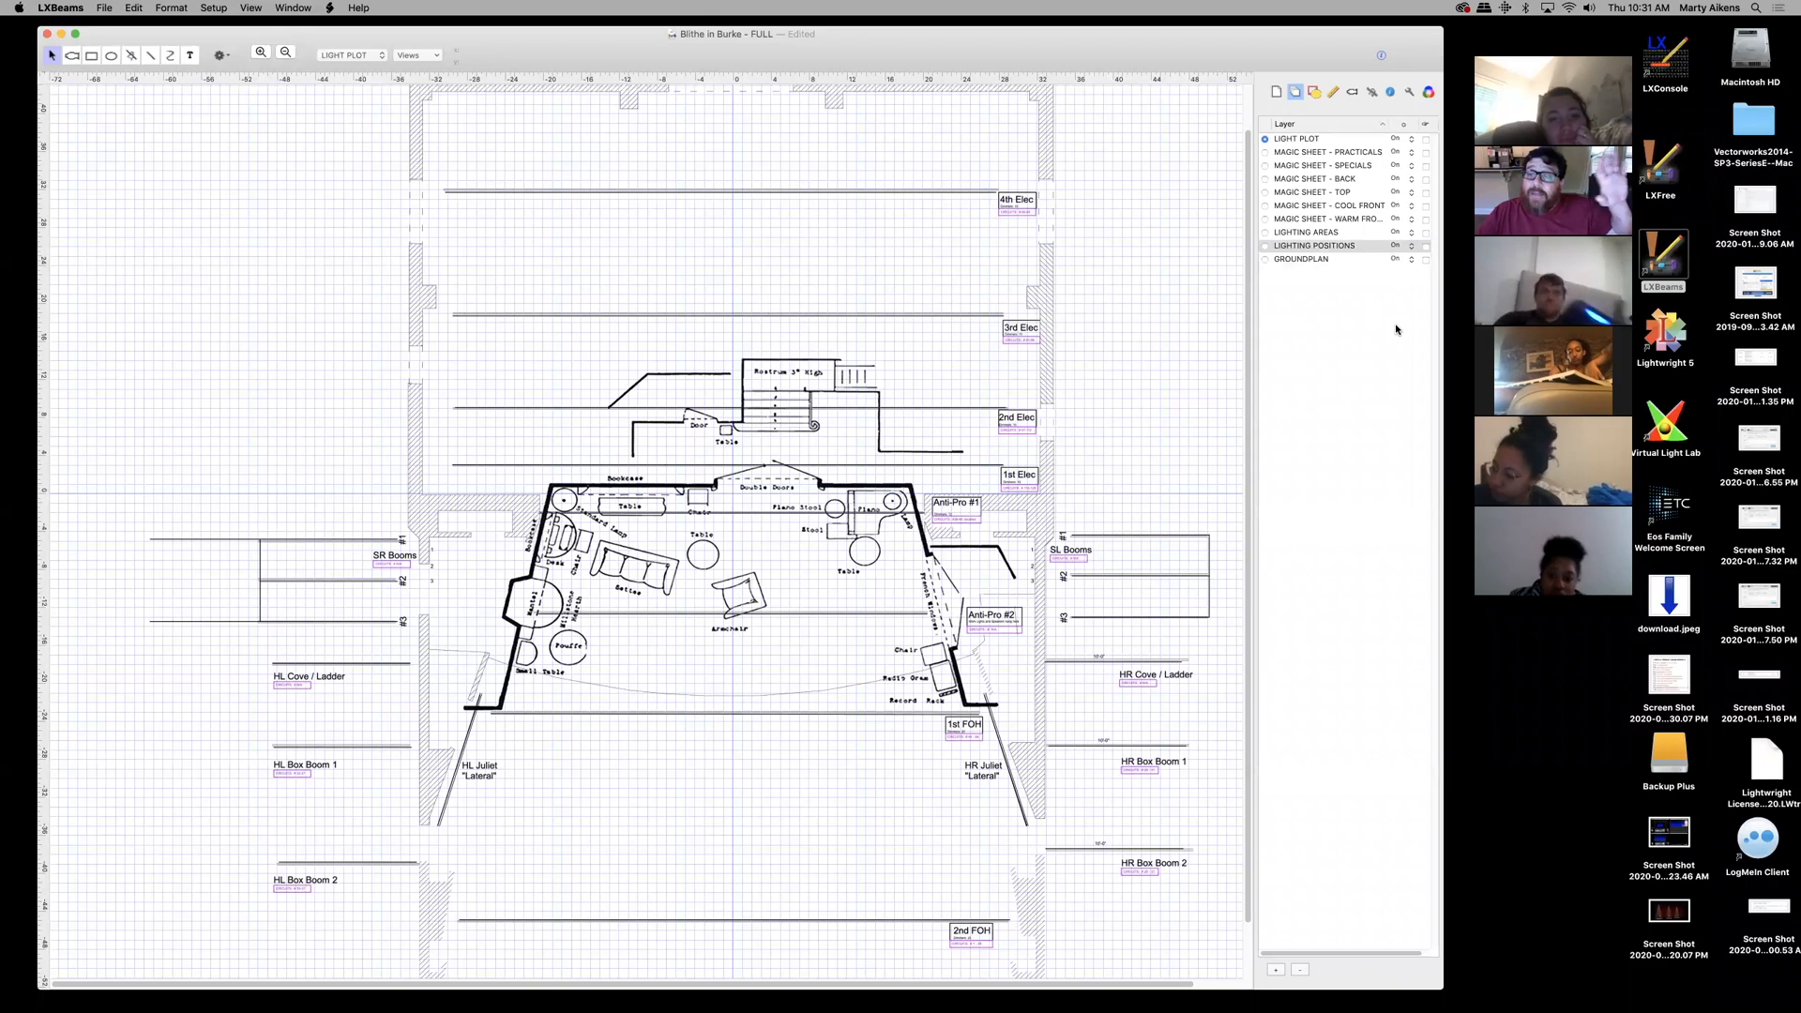
click(1426, 247)
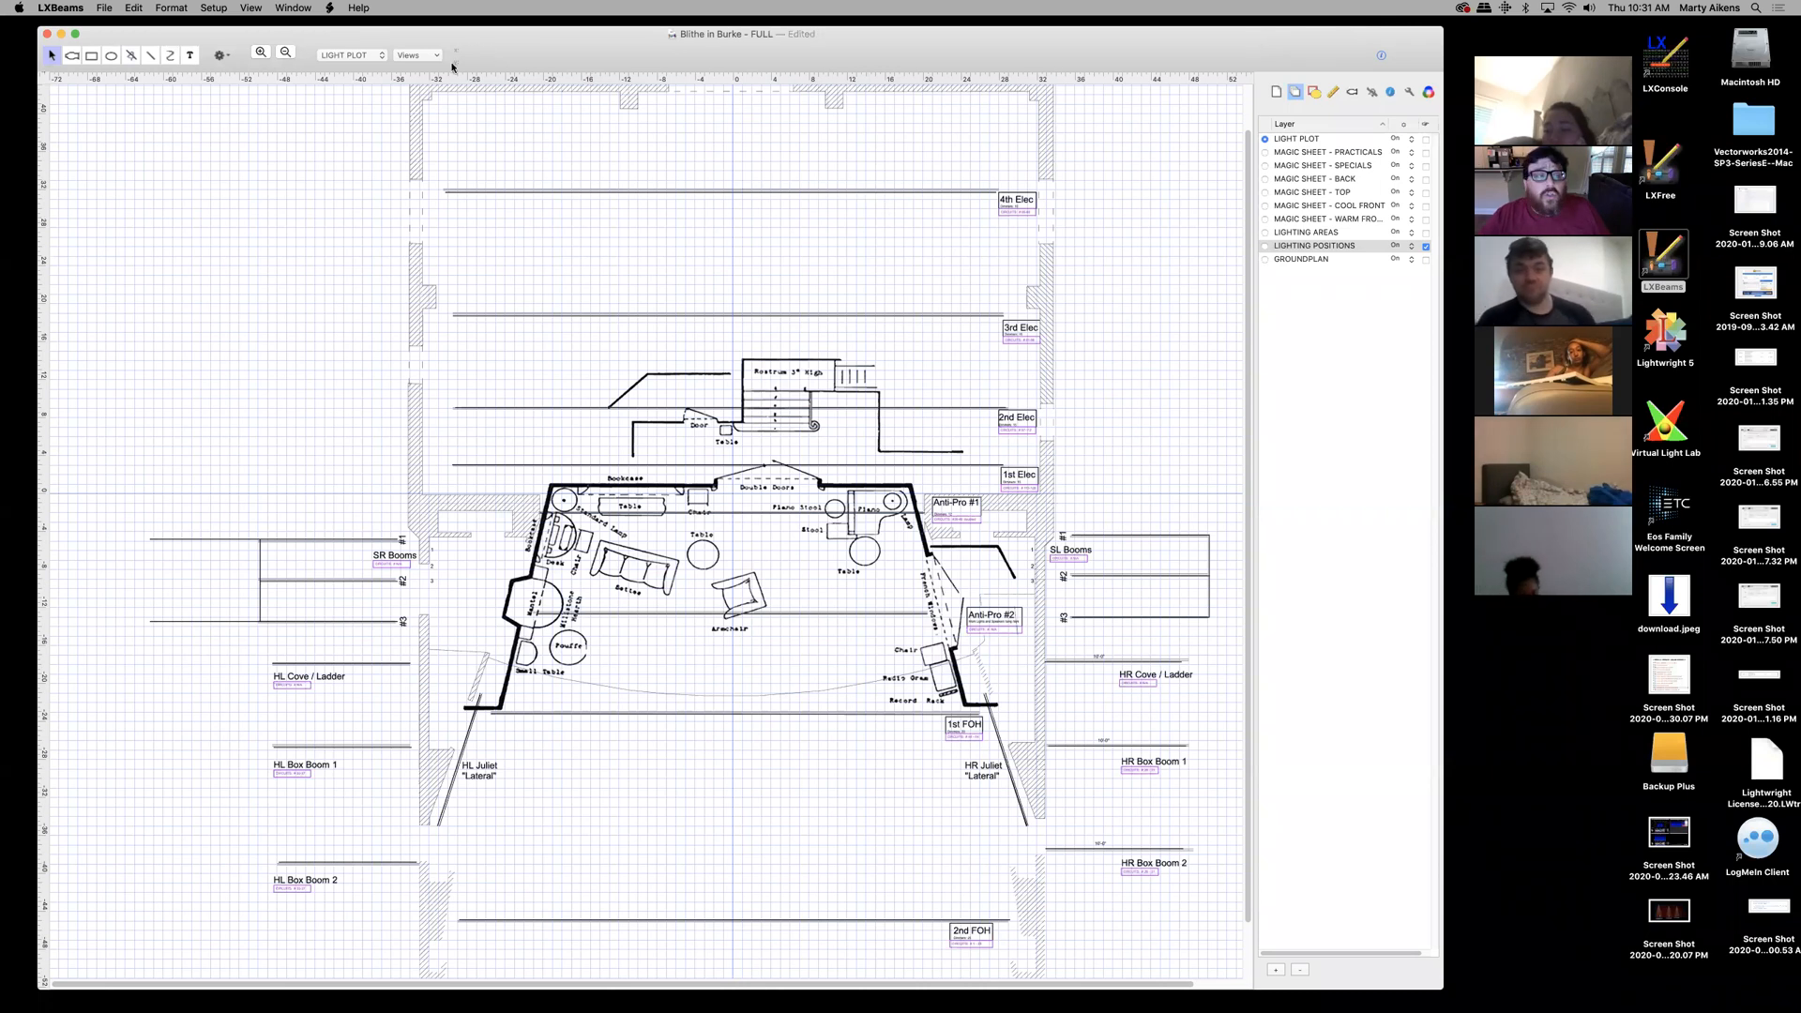
click(61, 35)
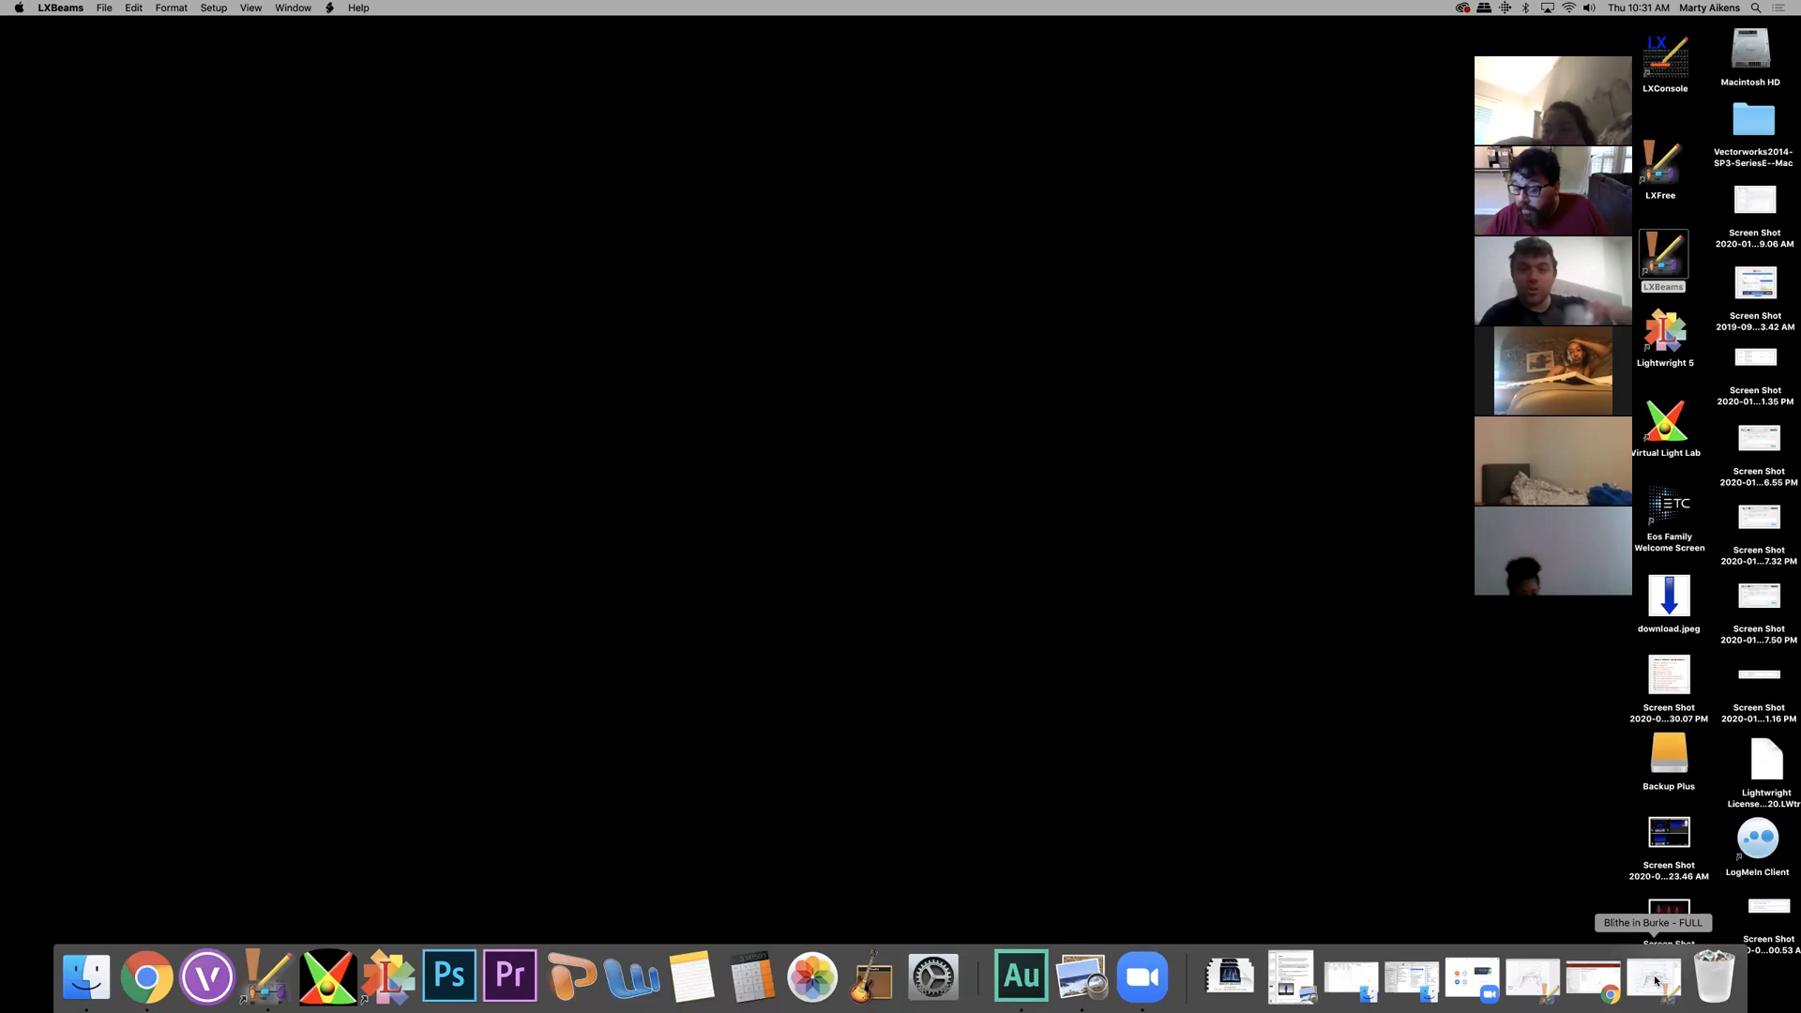
- Restore the Blithe in Burke - FULL EXAMPLE window from the Dock and show its Layers list
click(1533, 979)
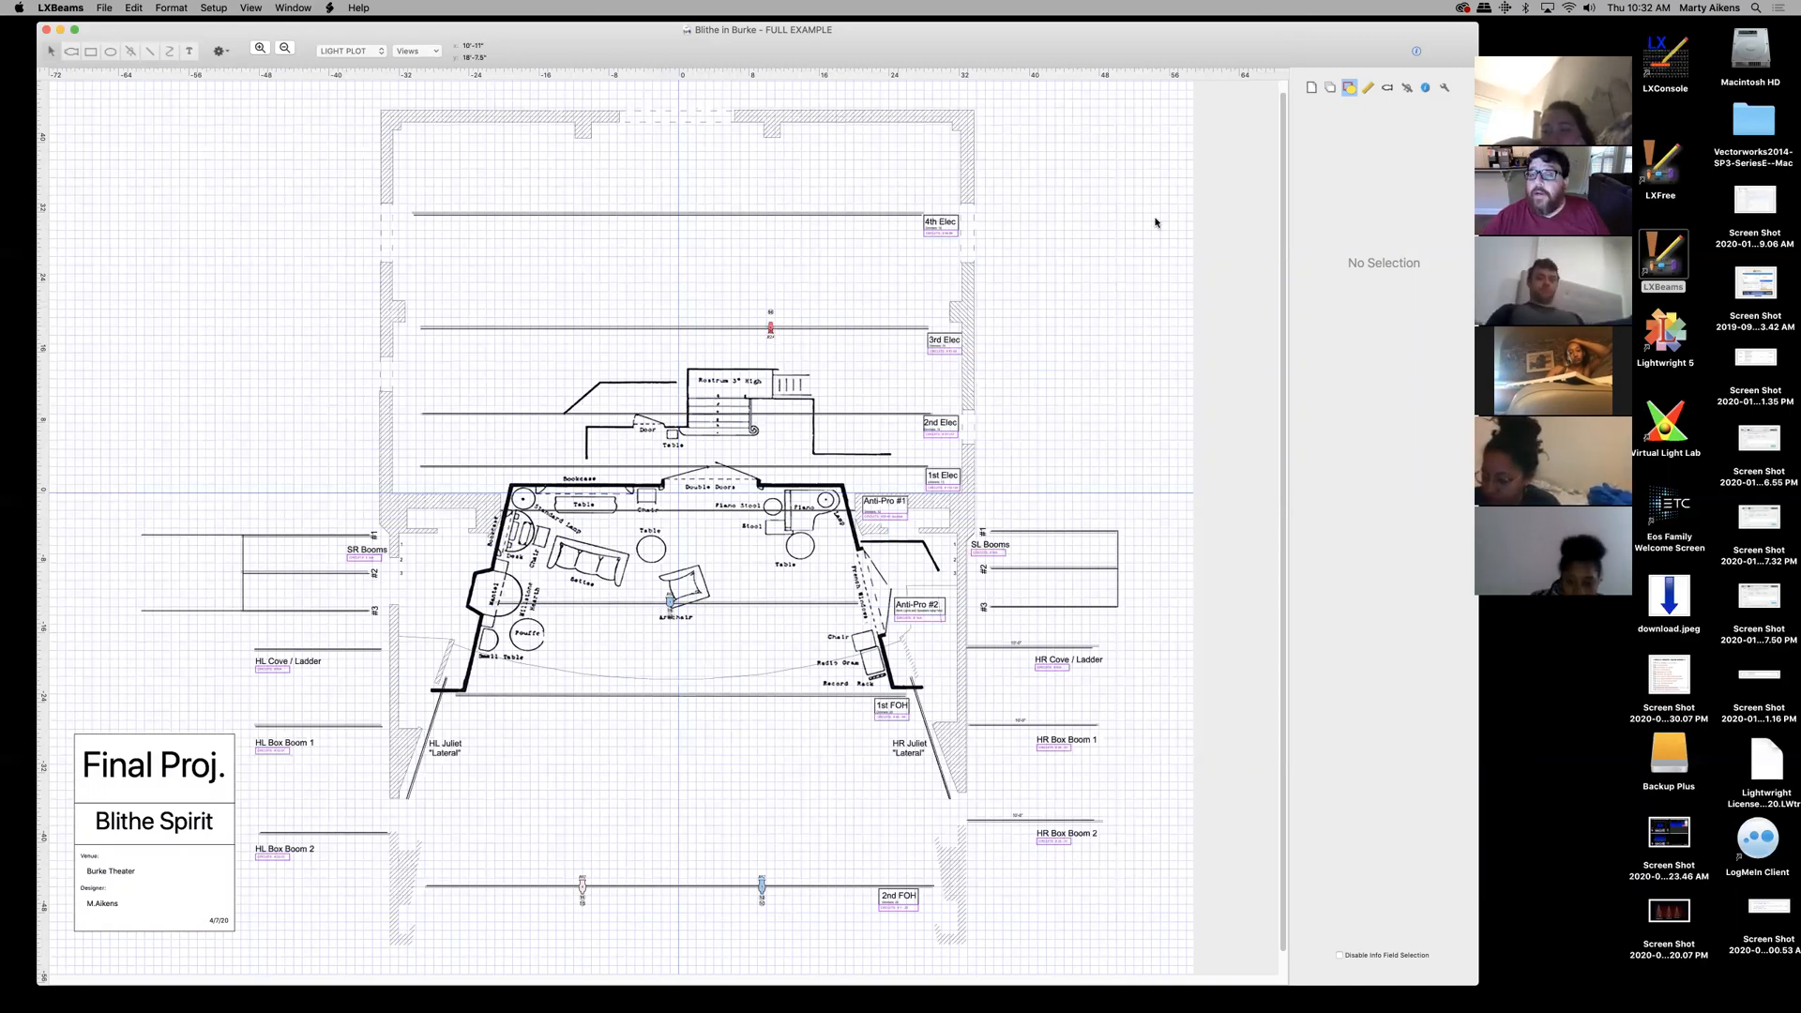
click(1331, 89)
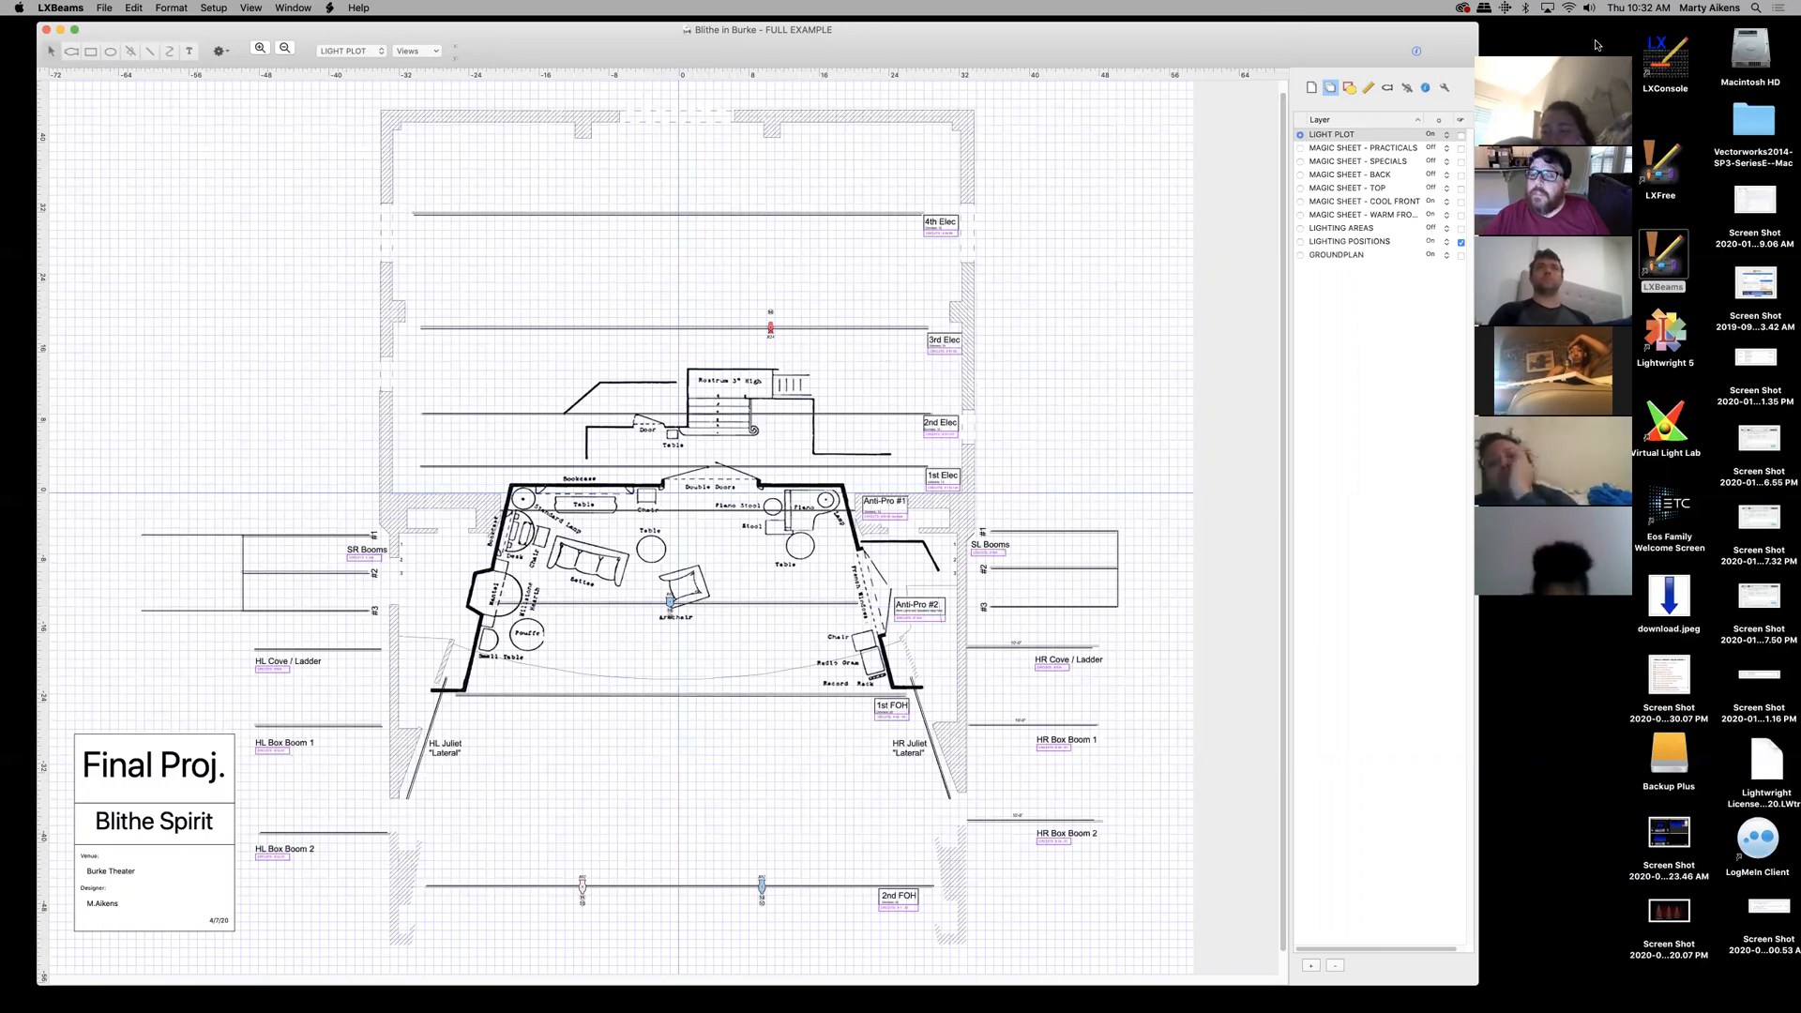
- Set the WARM FRONT and COOL FRONT magic sheet layers to Off and switch LIGHTING POSITIONS on
drag(1598, 45, 1621, 45)
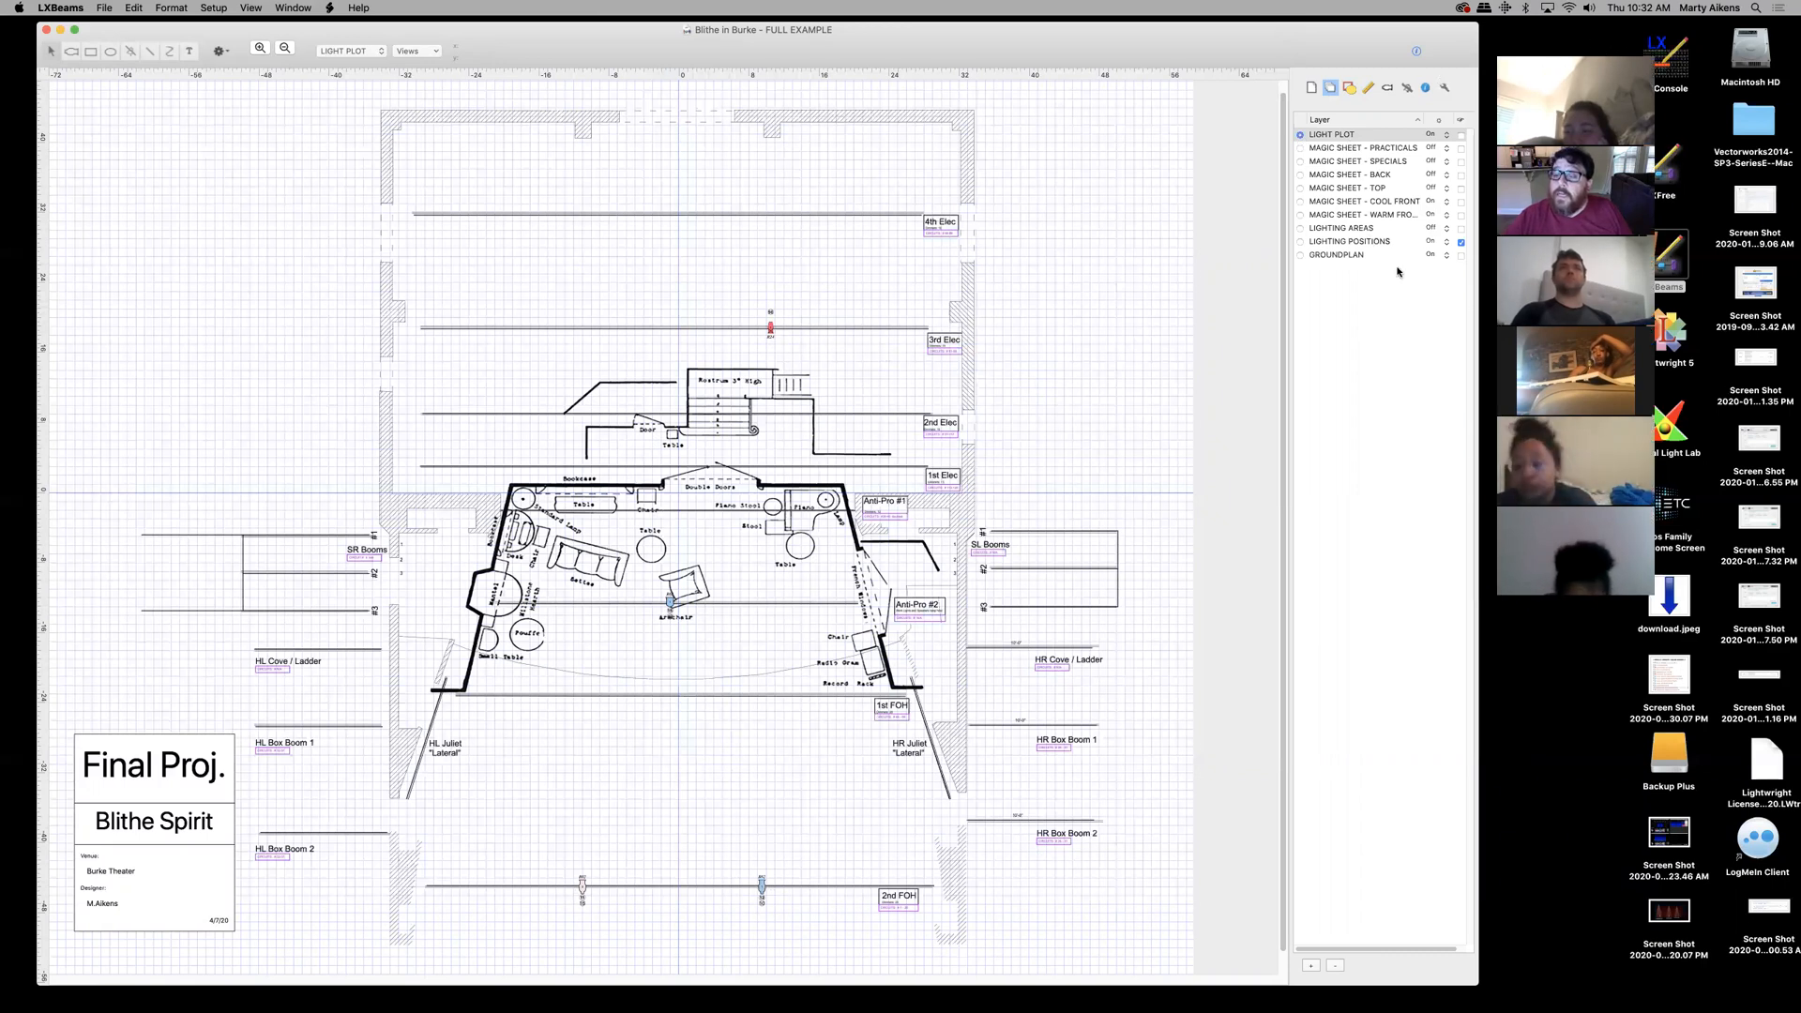
click(1431, 228)
click(1432, 228)
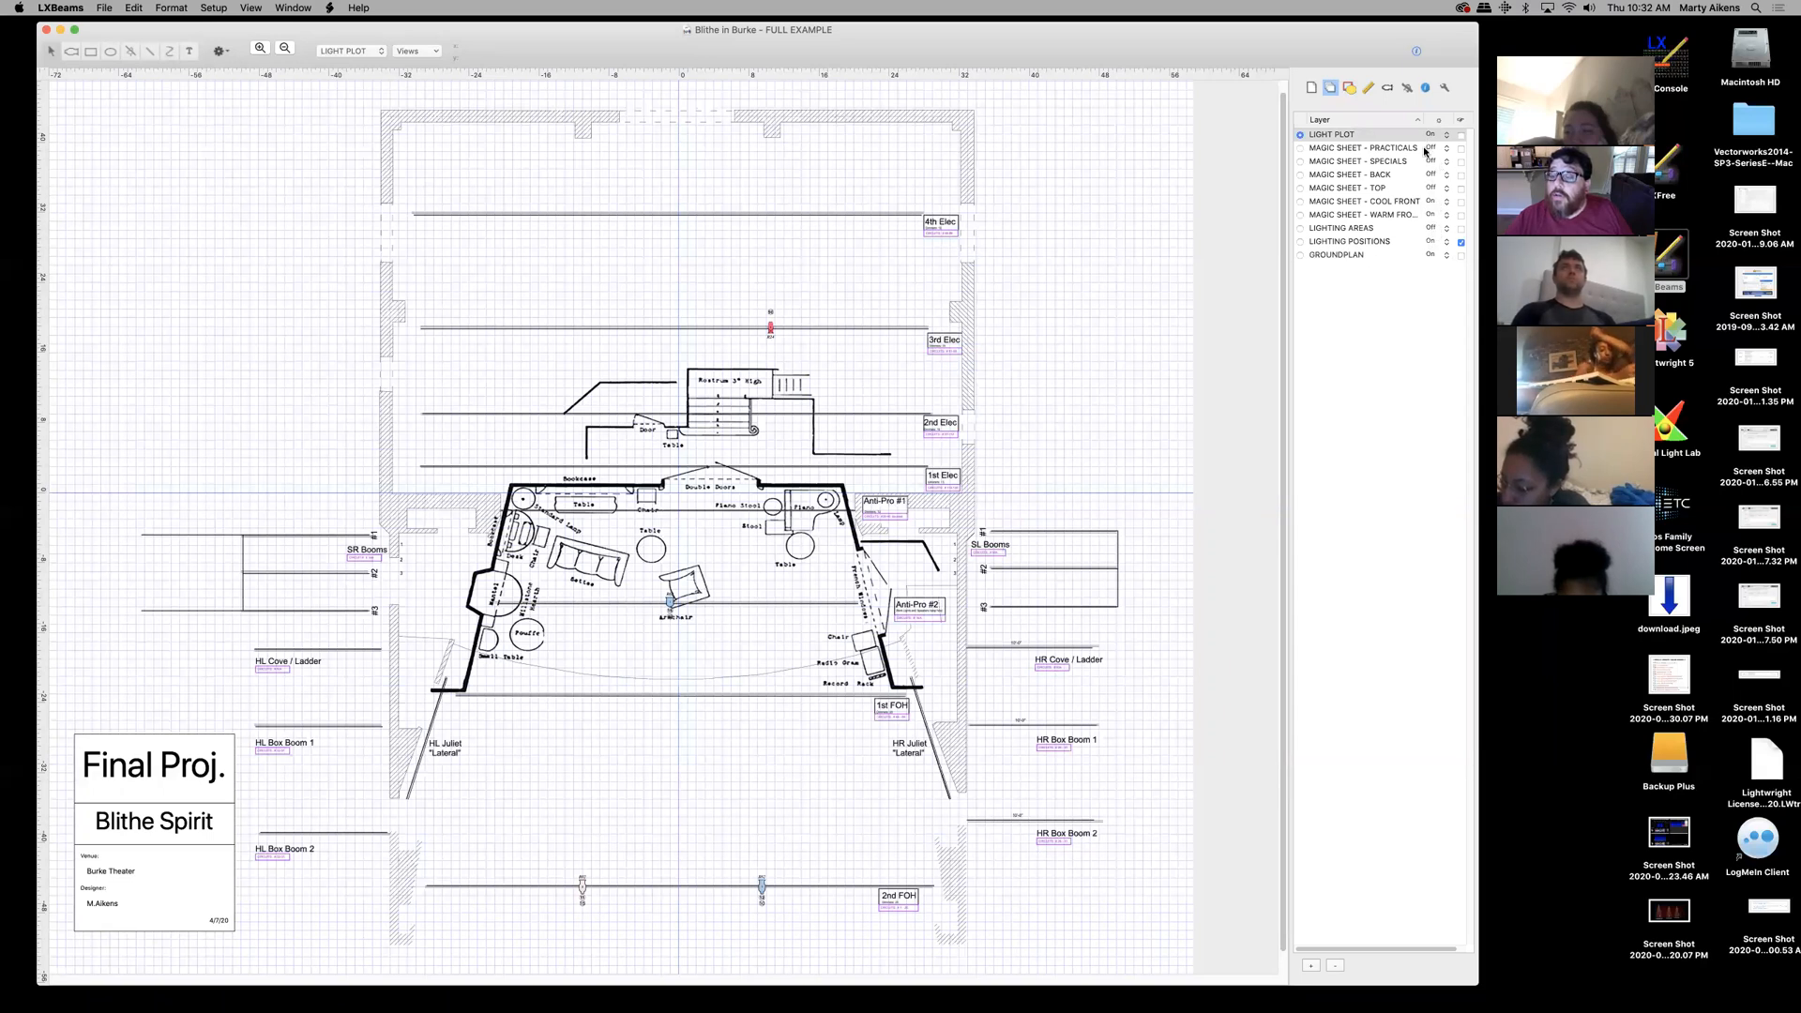
click(1436, 216)
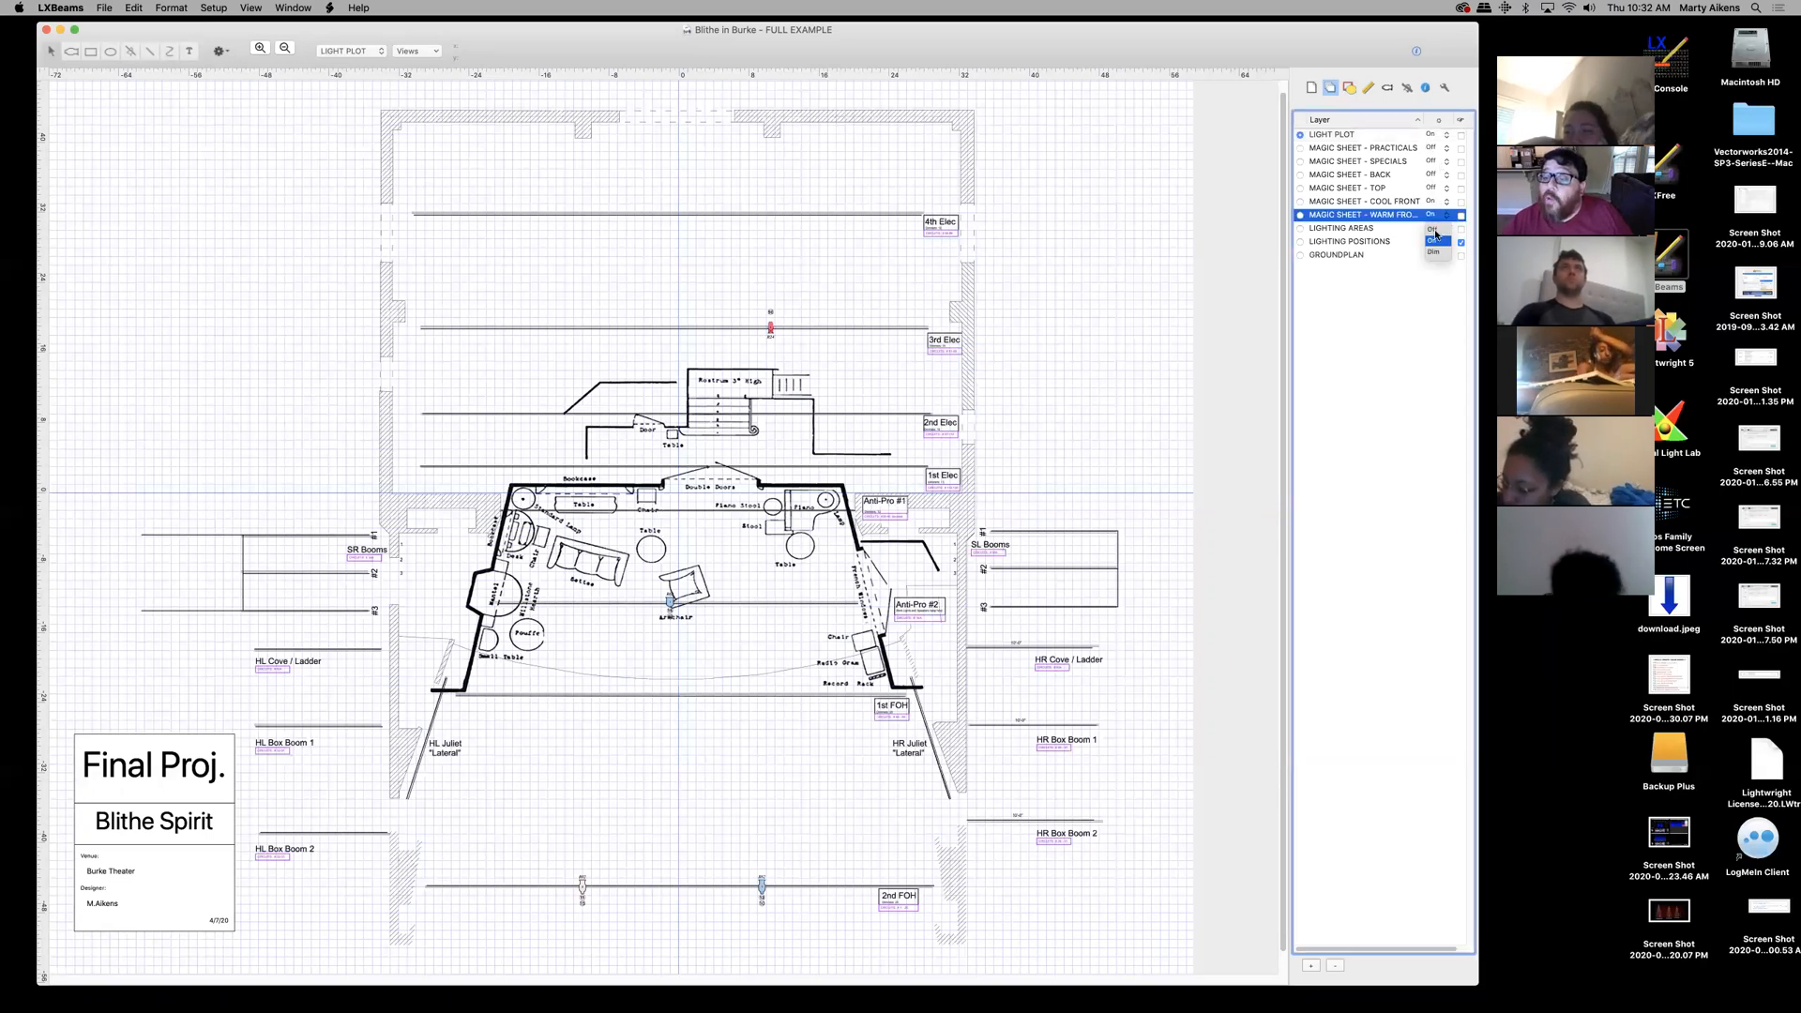
click(1439, 229)
click(1433, 202)
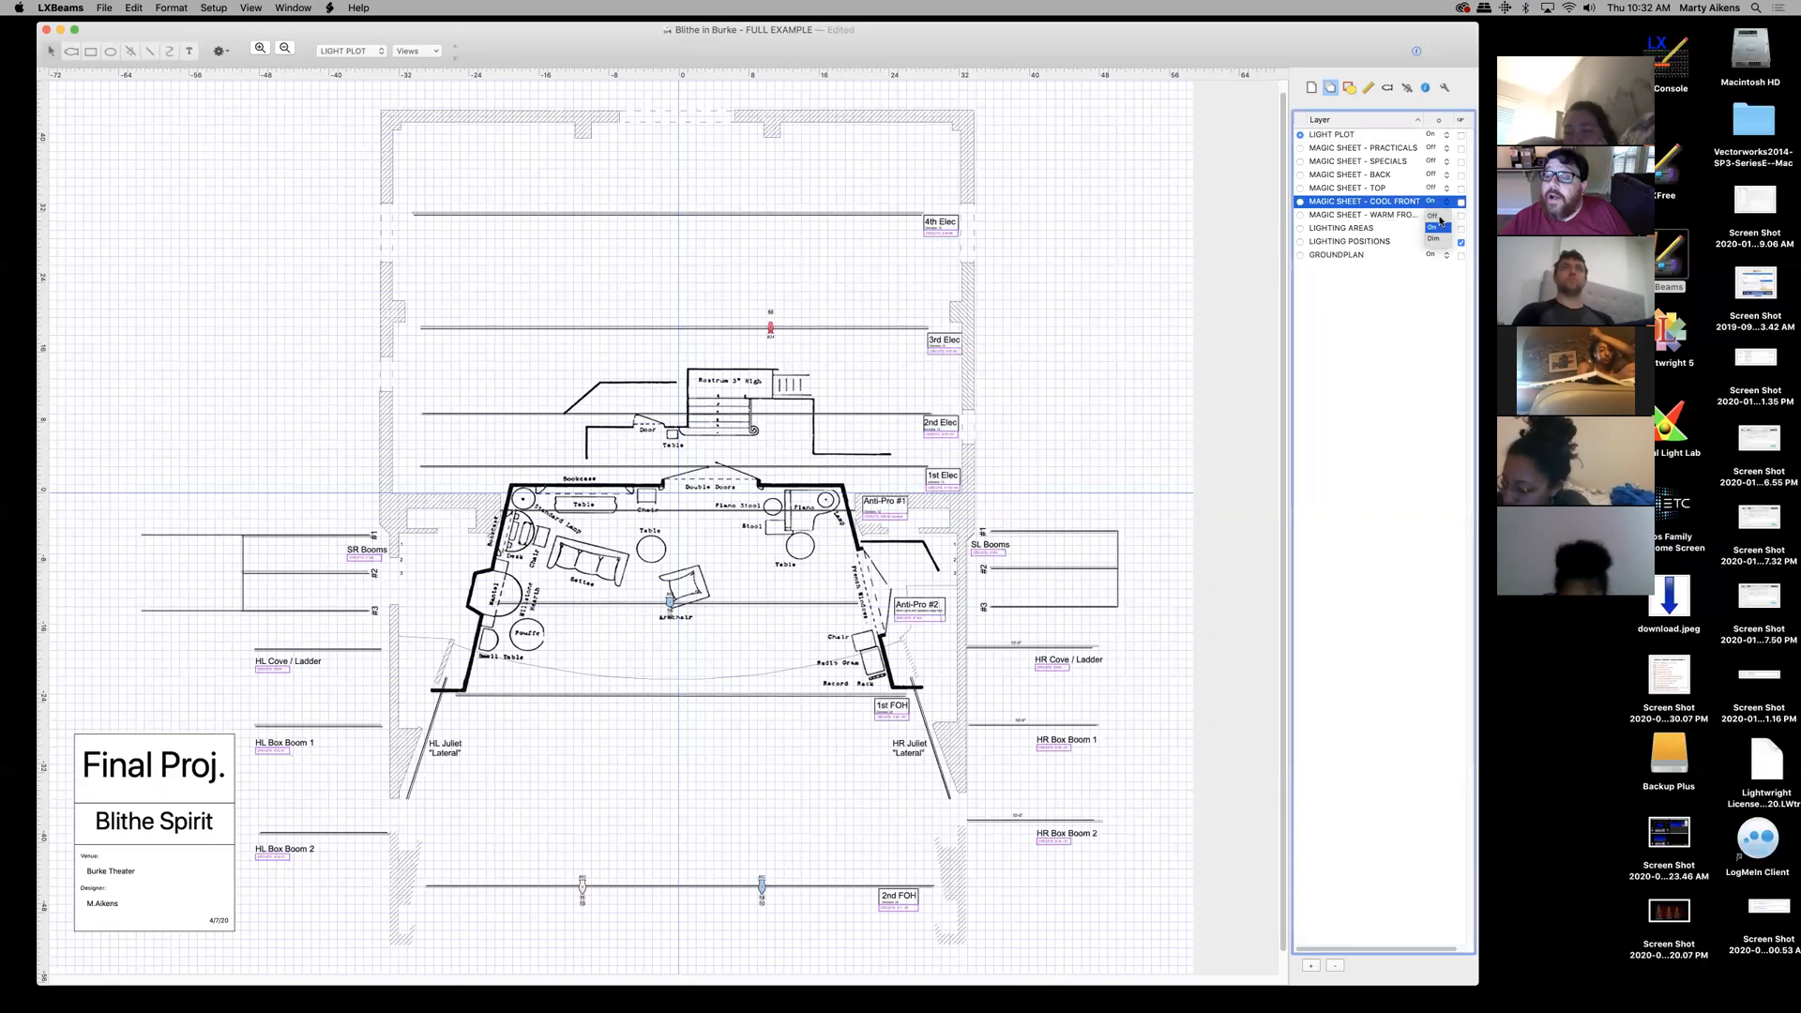
click(1433, 216)
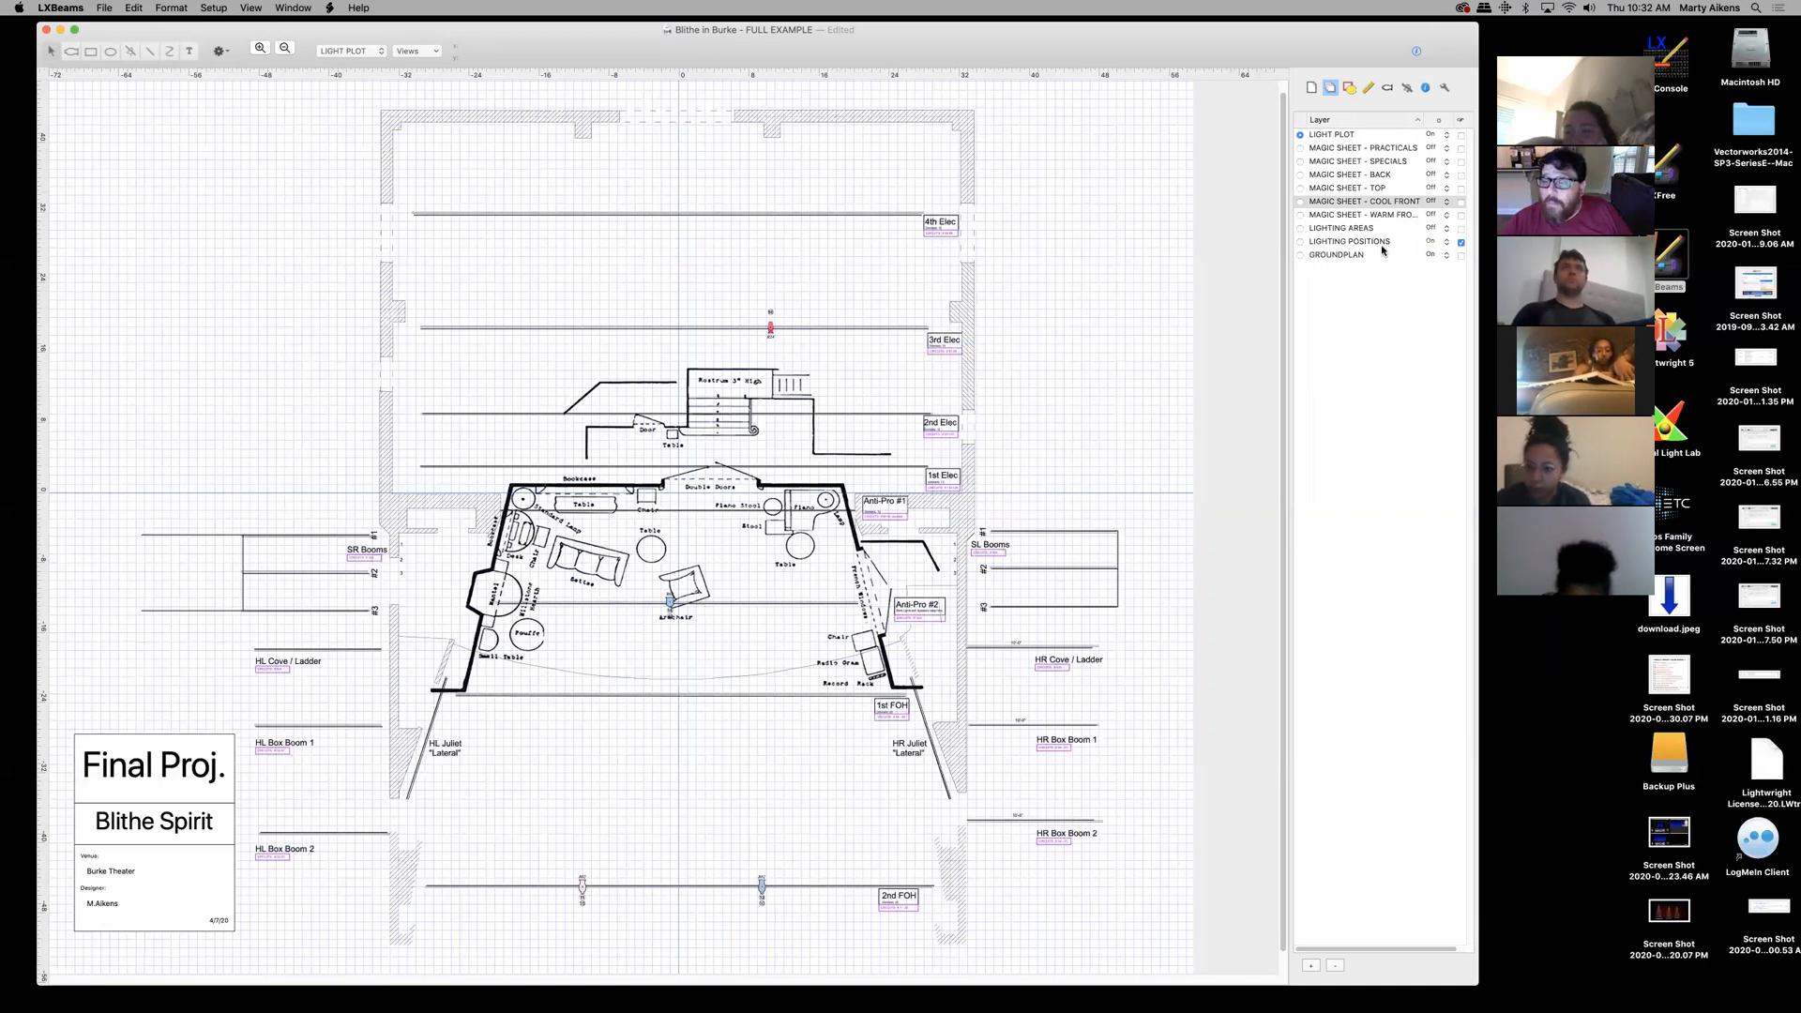
click(1460, 243)
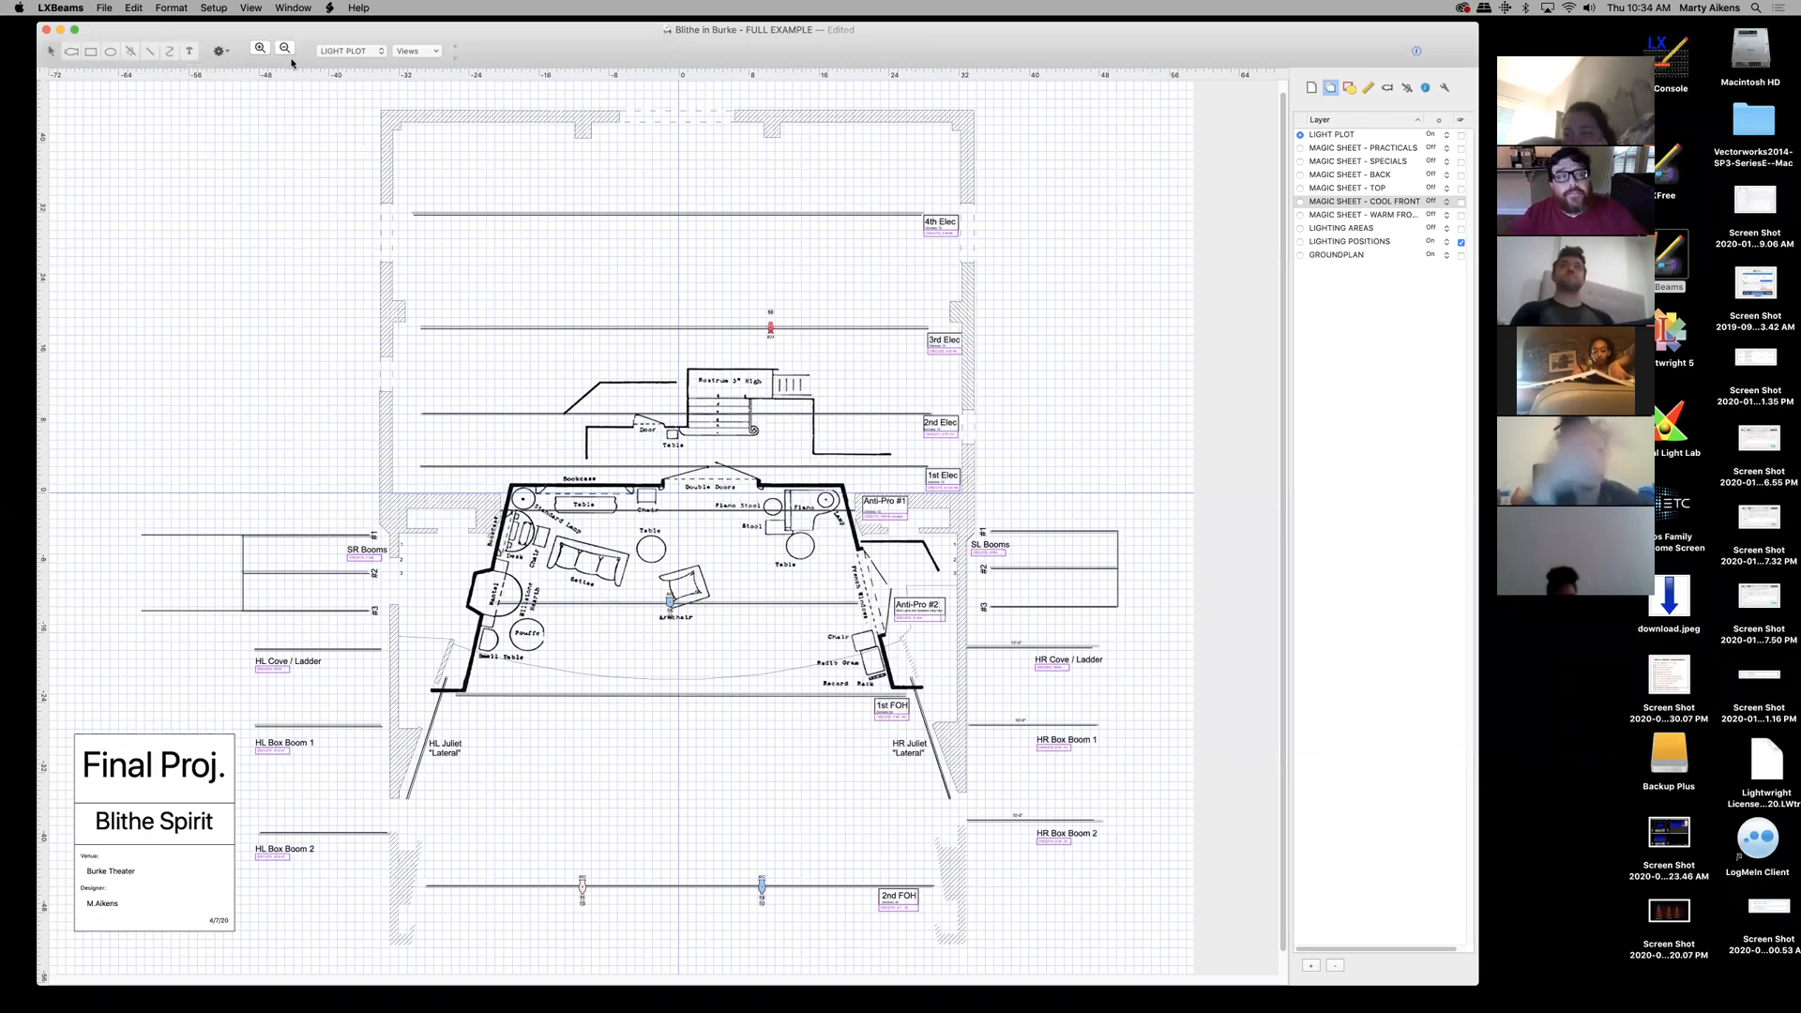
click(379, 52)
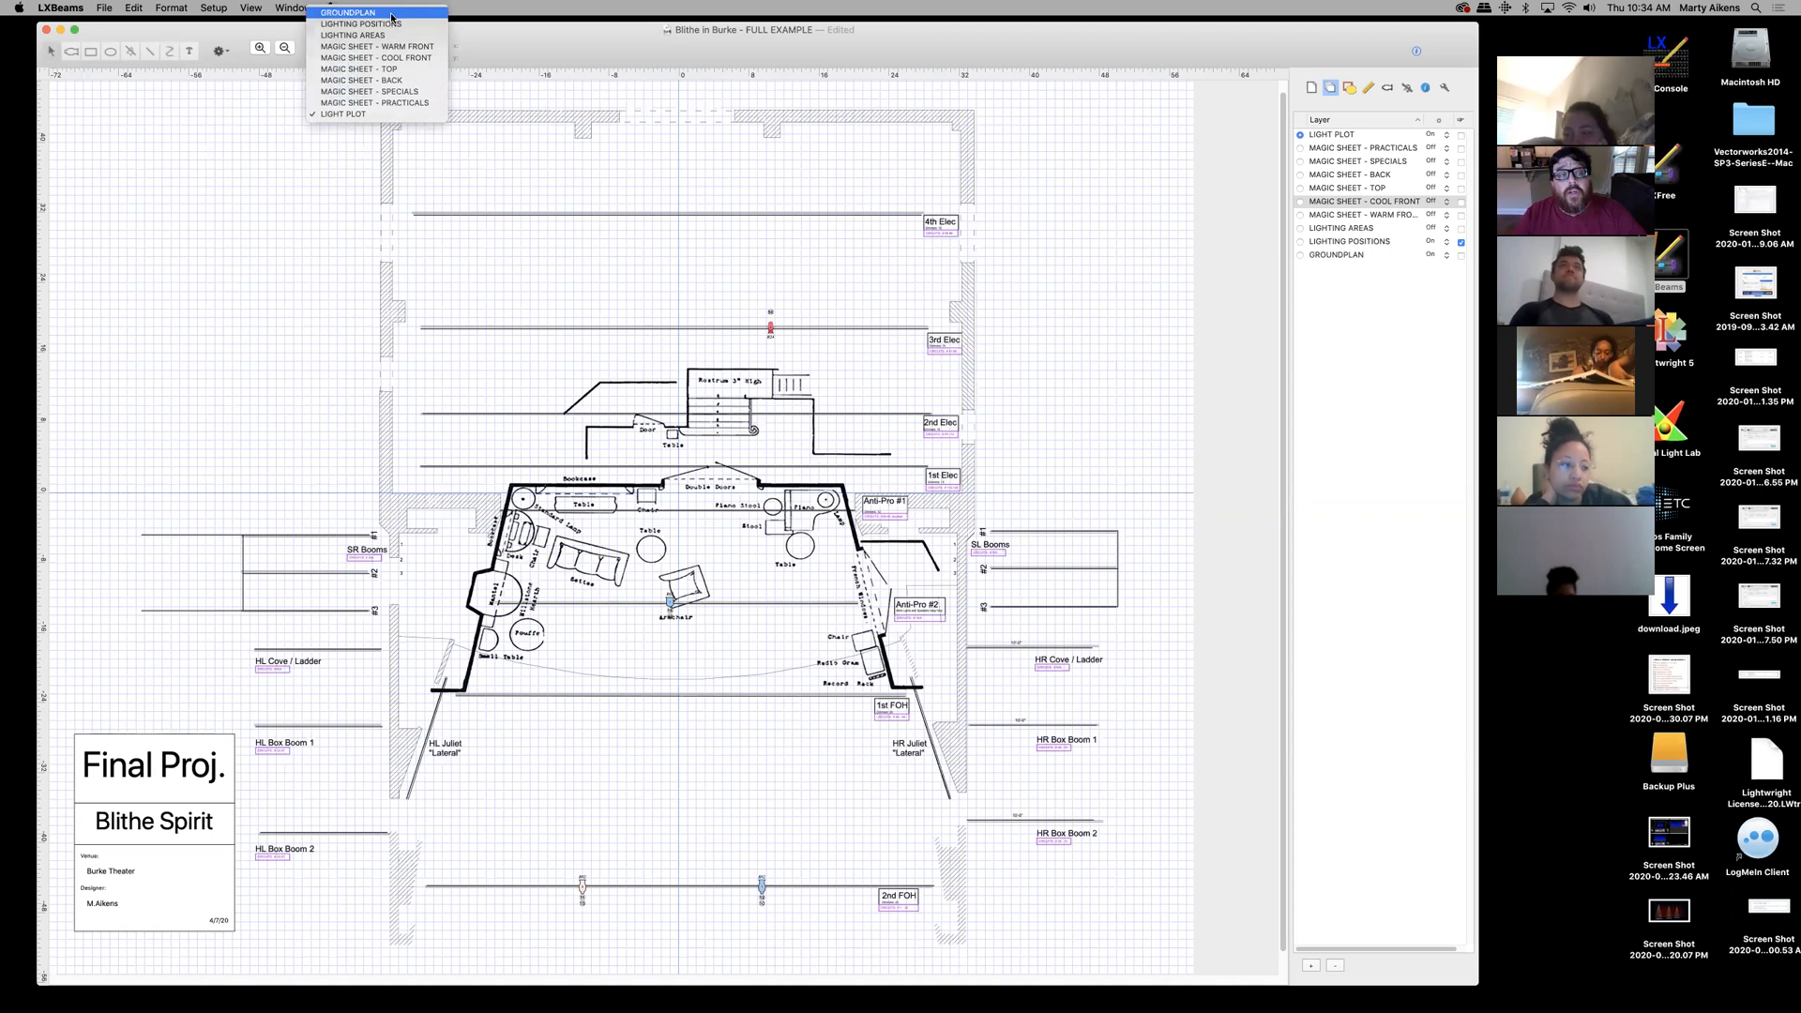
click(376, 114)
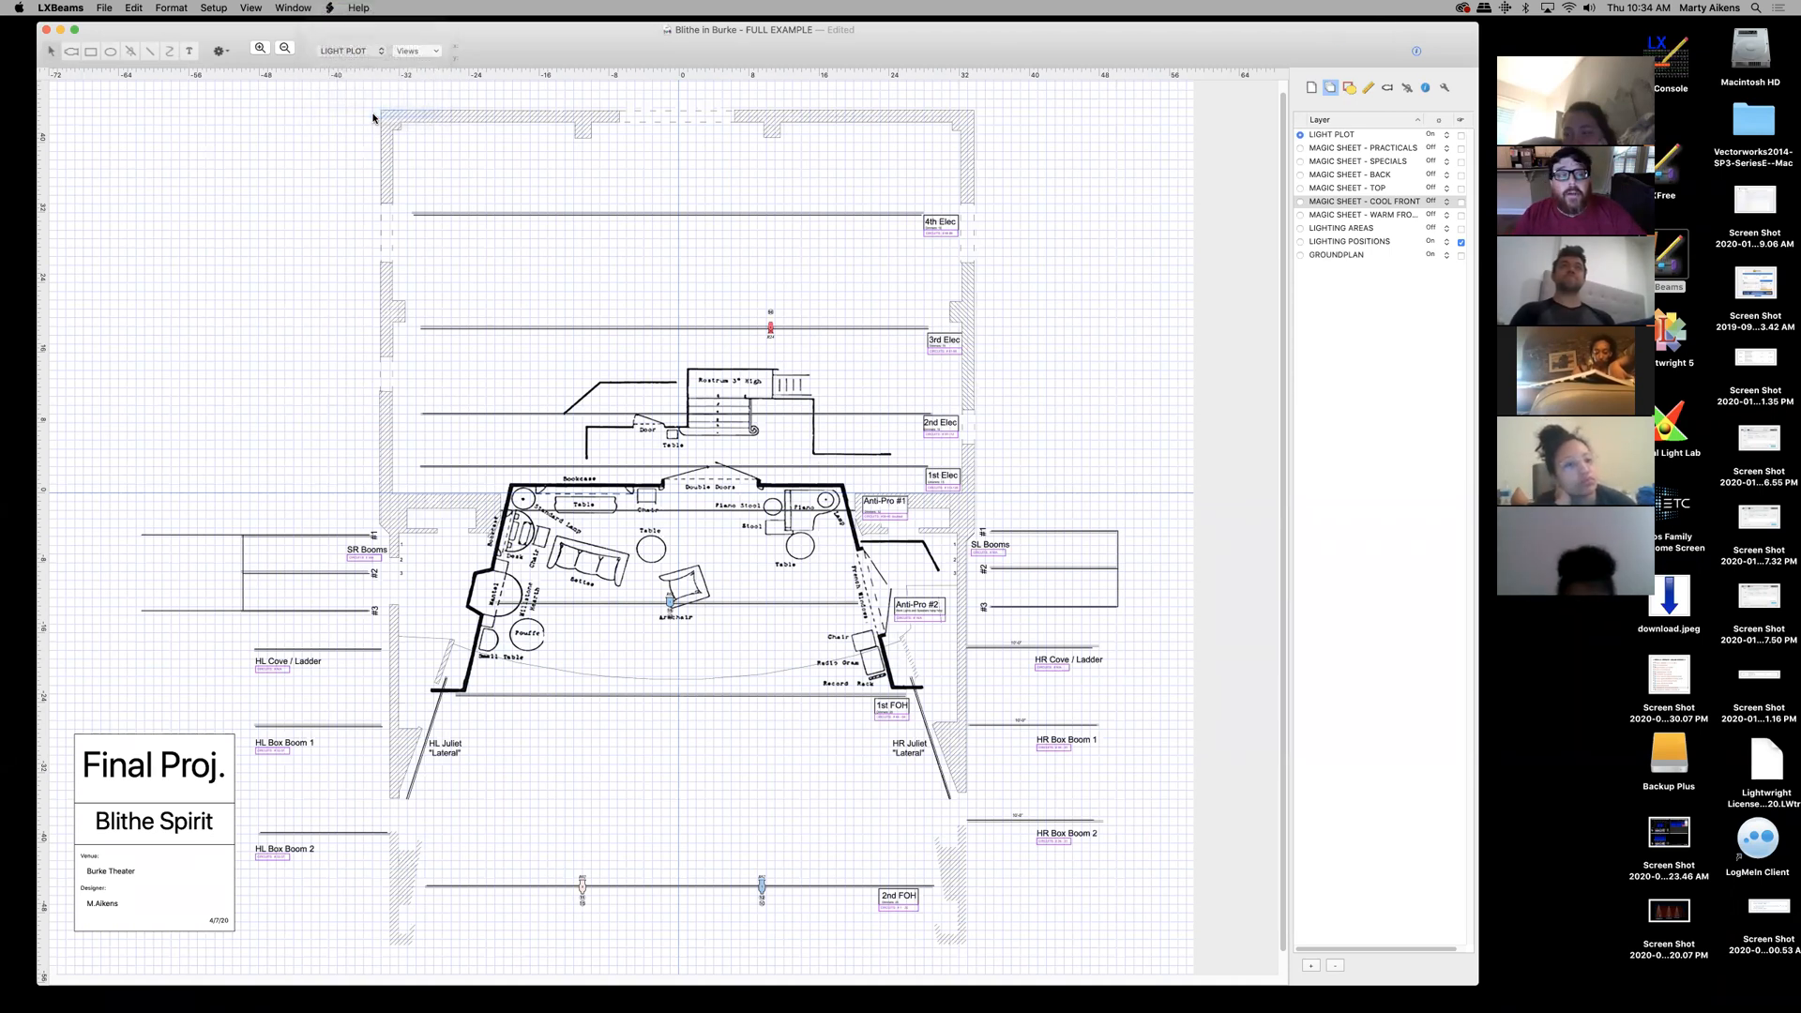
click(427, 53)
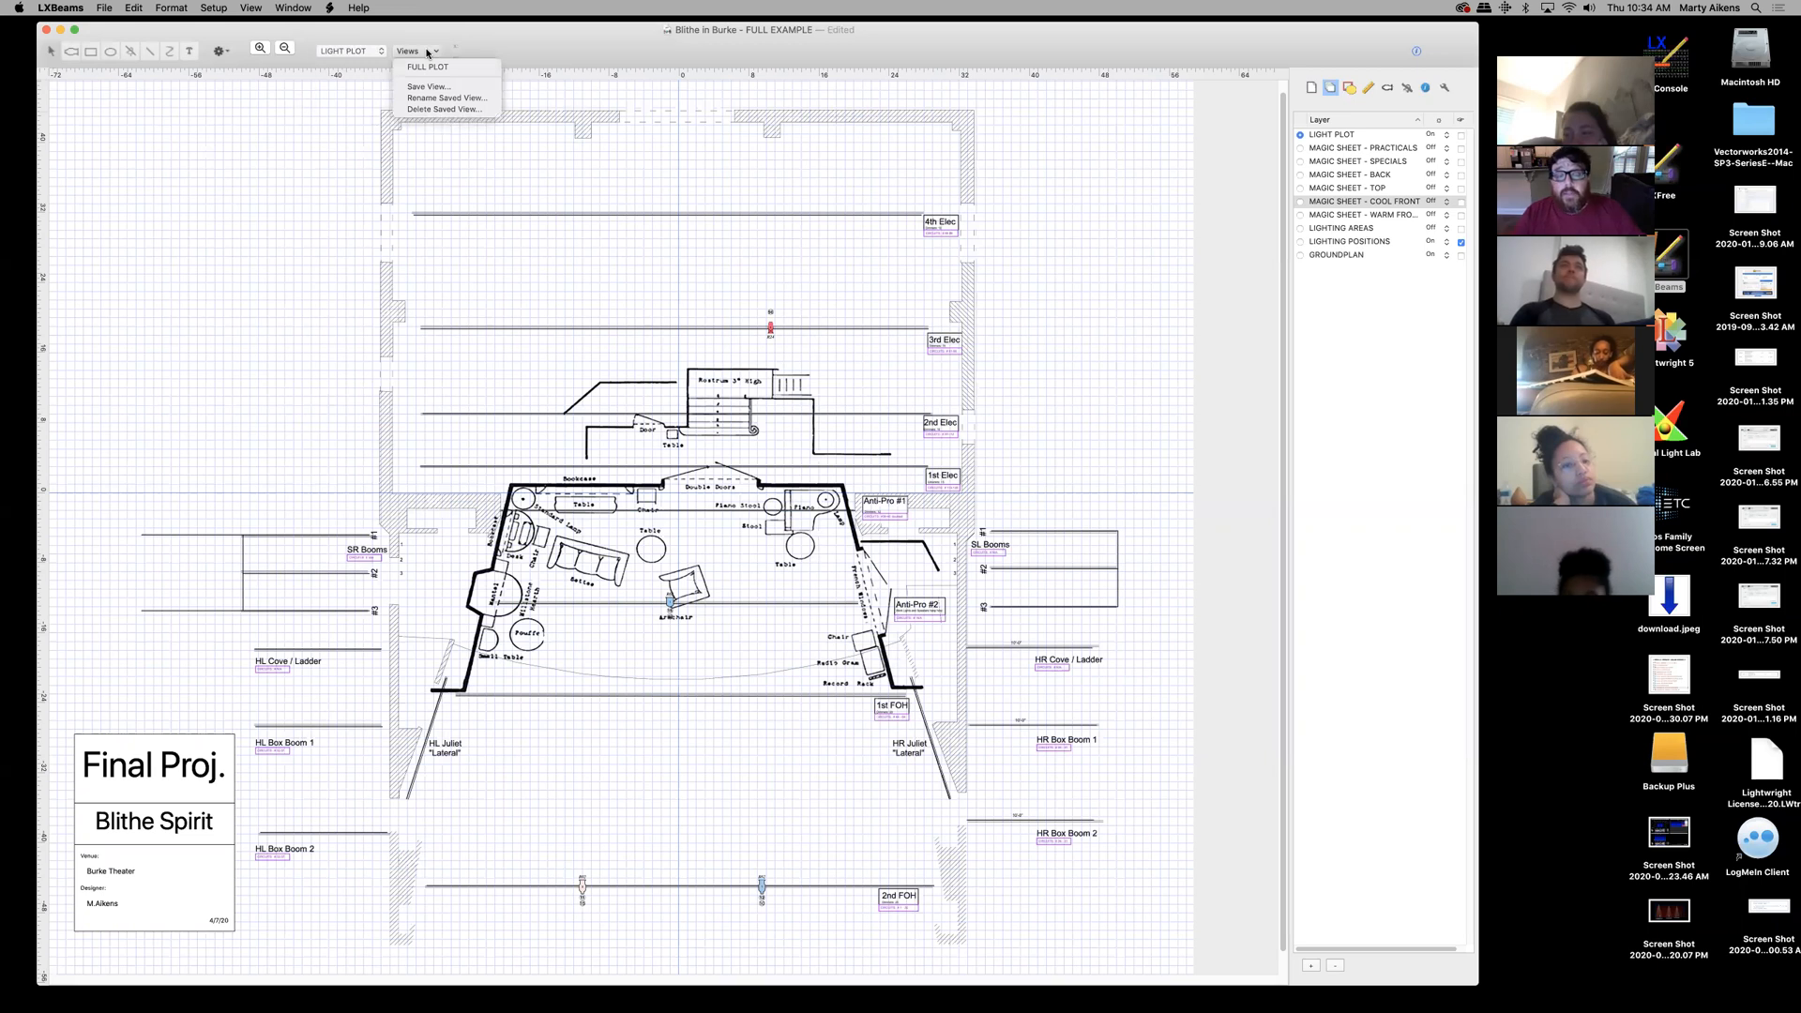
click(507, 39)
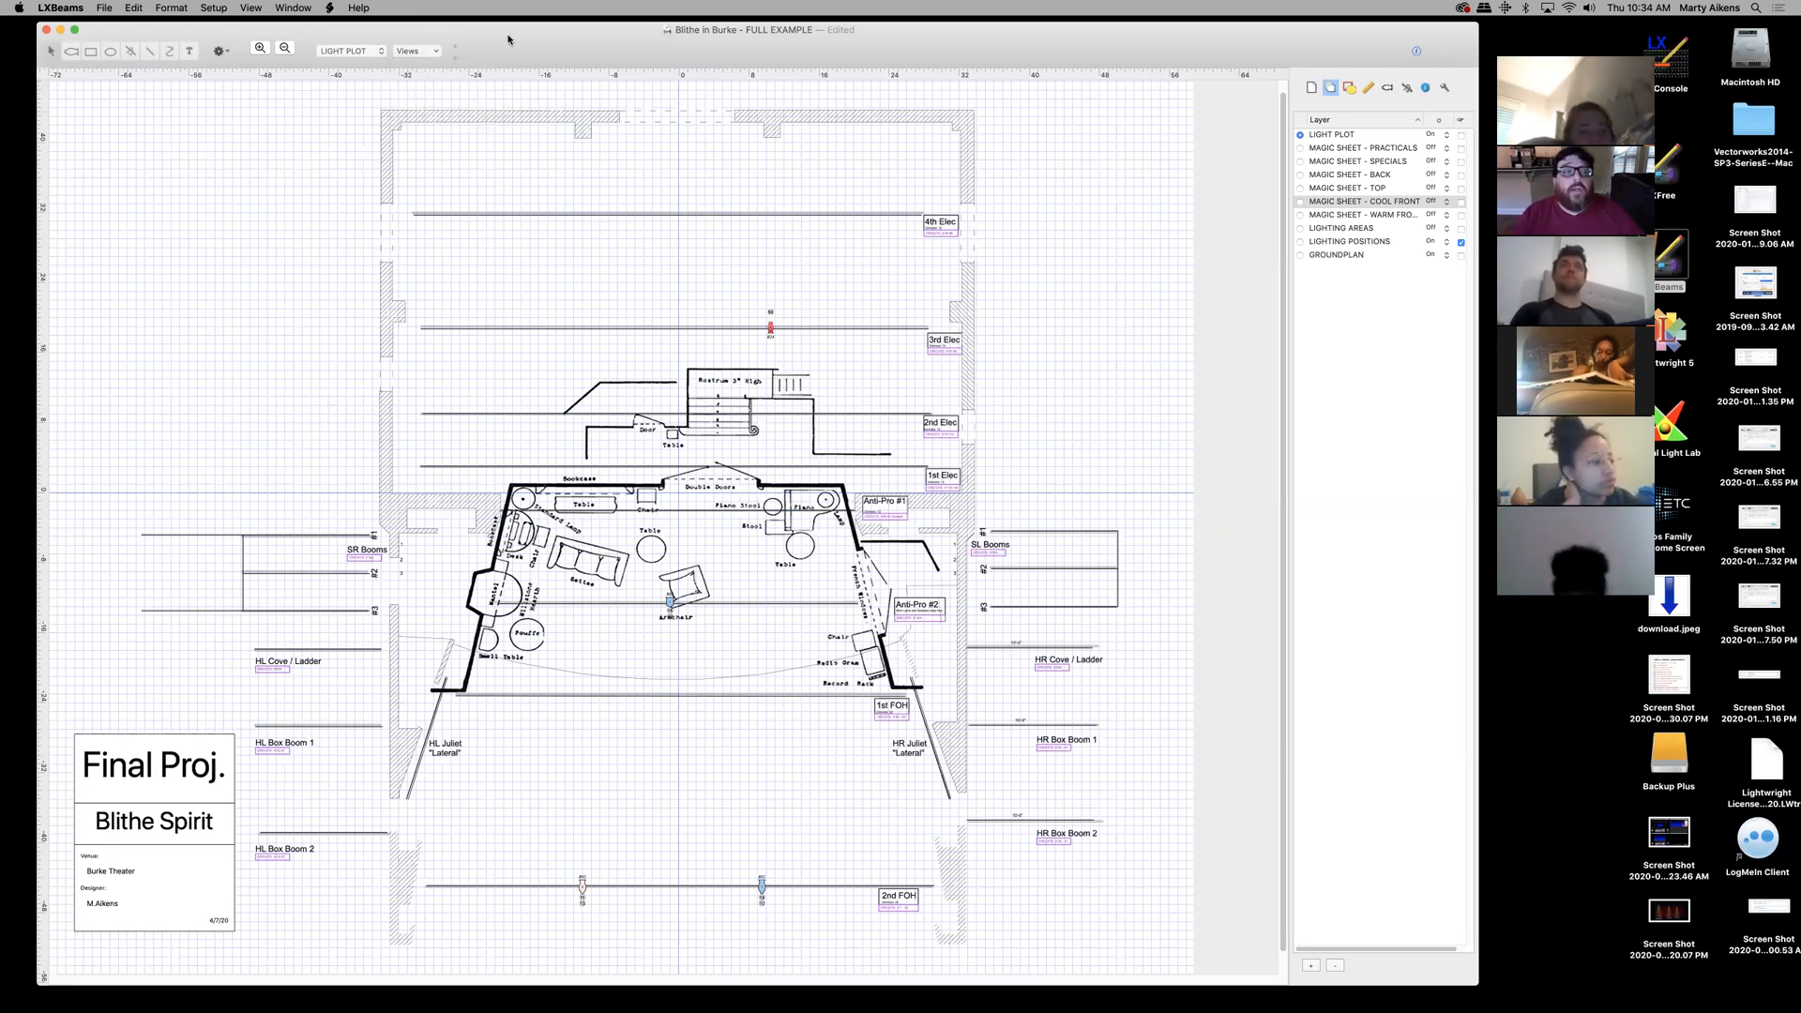
- Zoom the plot to 200% and pan across the plan
click(284, 48)
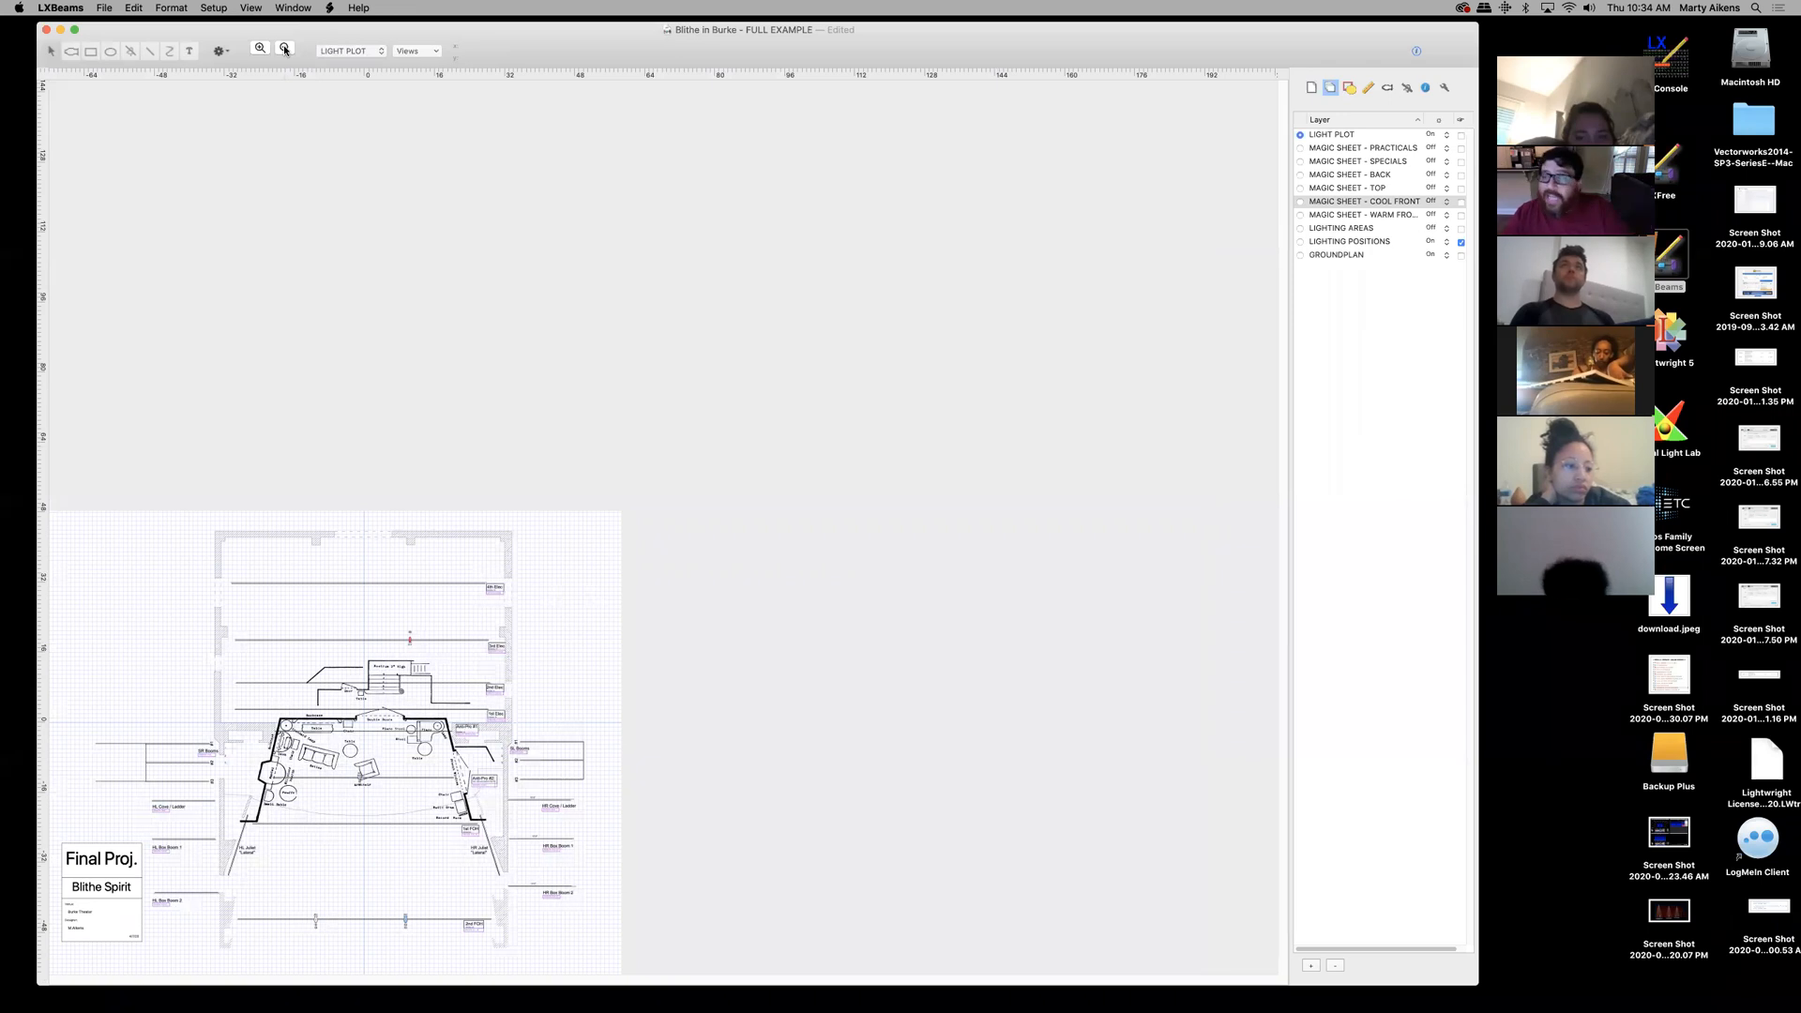
click(250, 8)
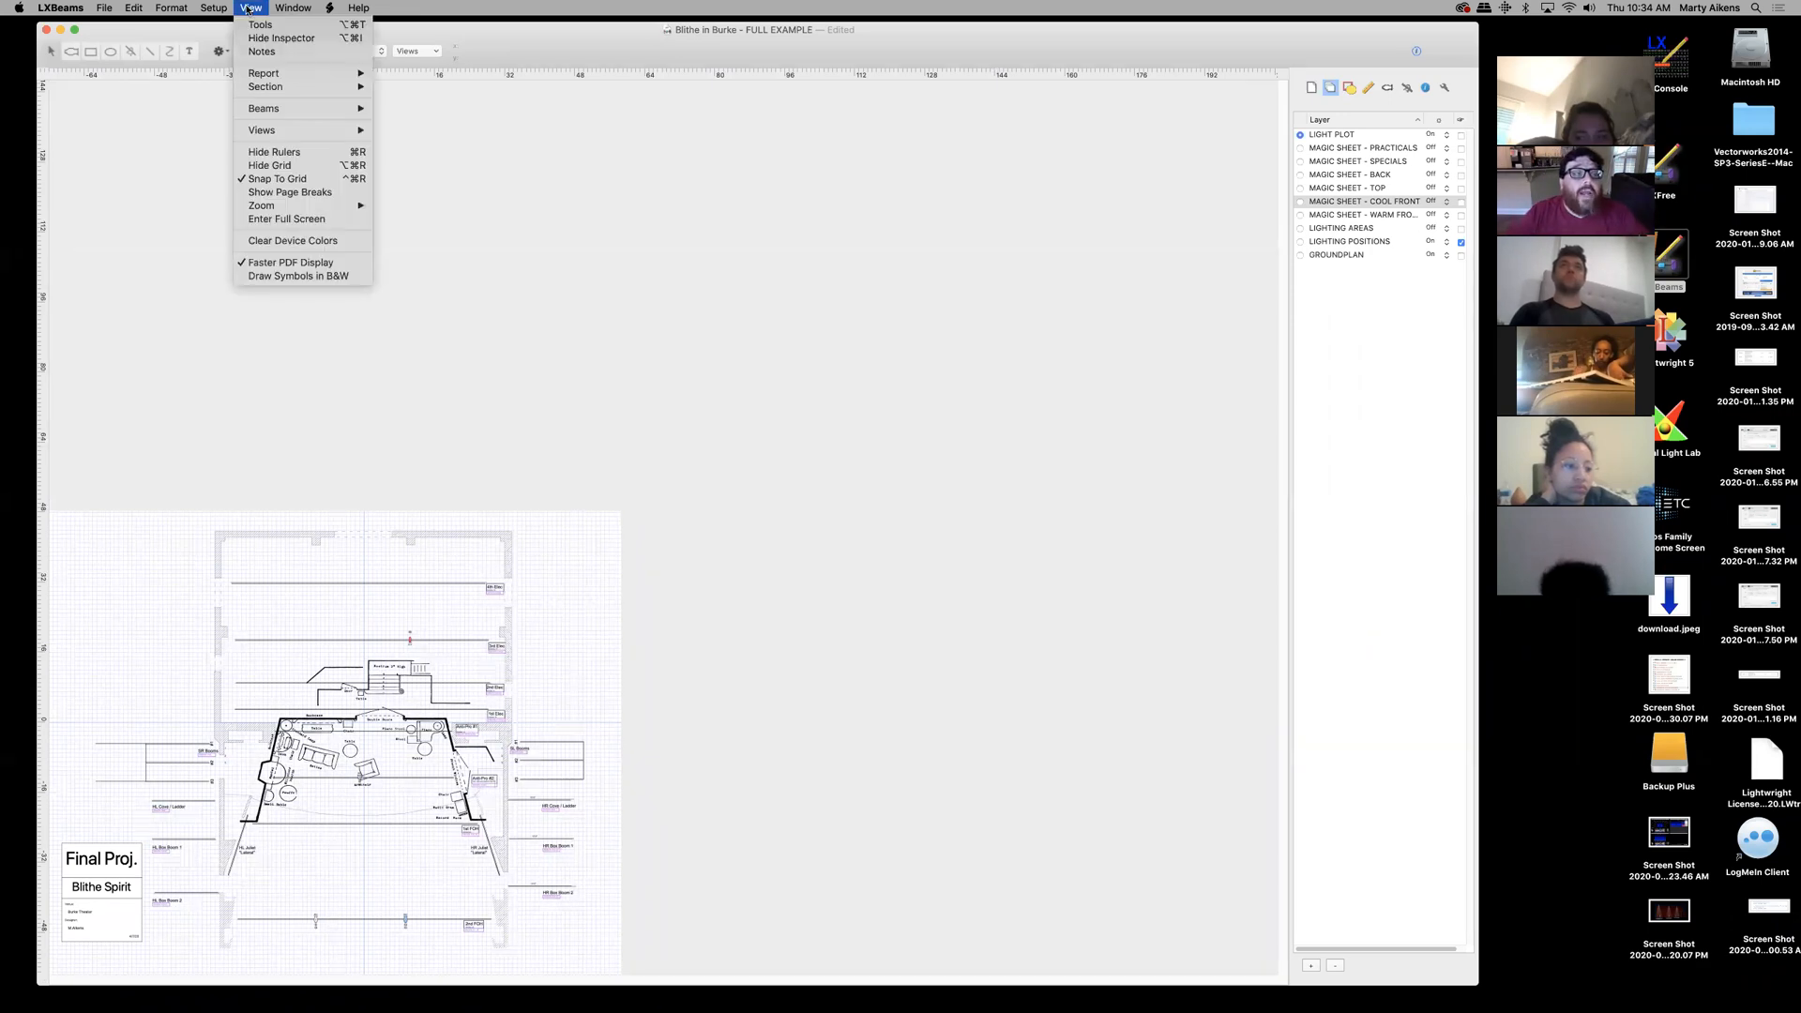
mouse_move(281, 206)
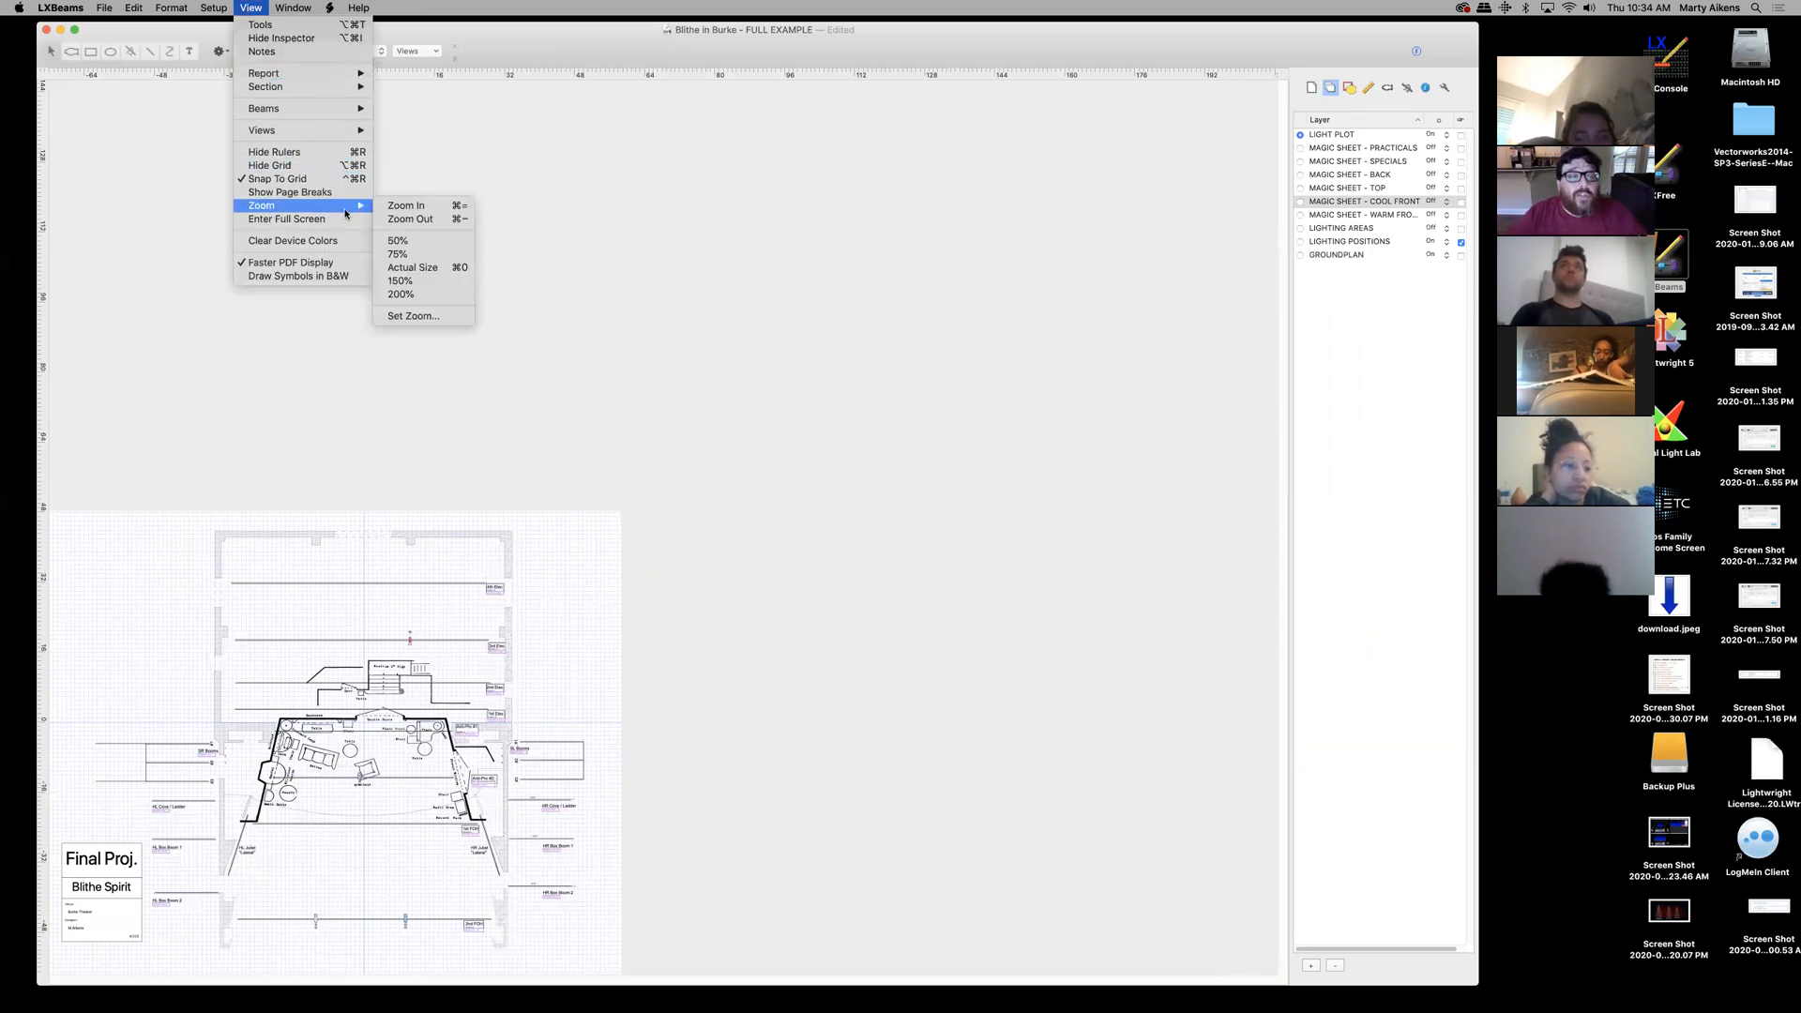
click(418, 294)
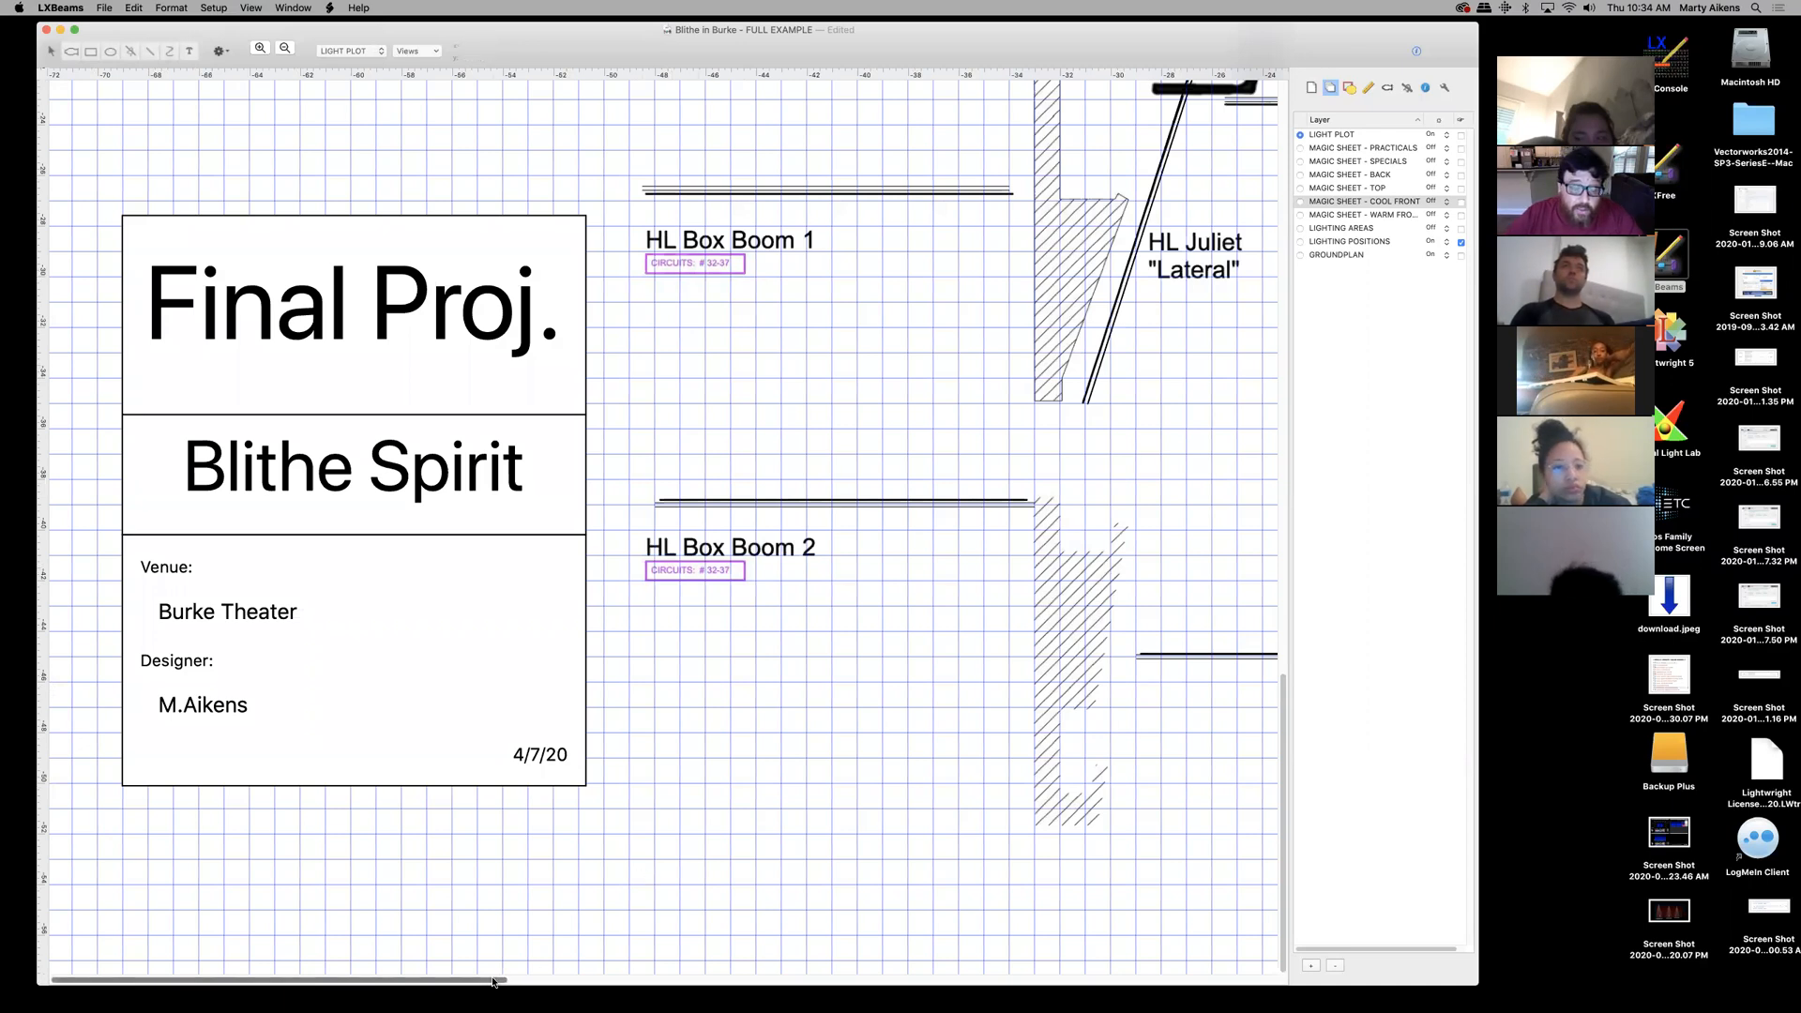
scroll(616, 980, right, 5)
drag(616, 994, 1078, 1002)
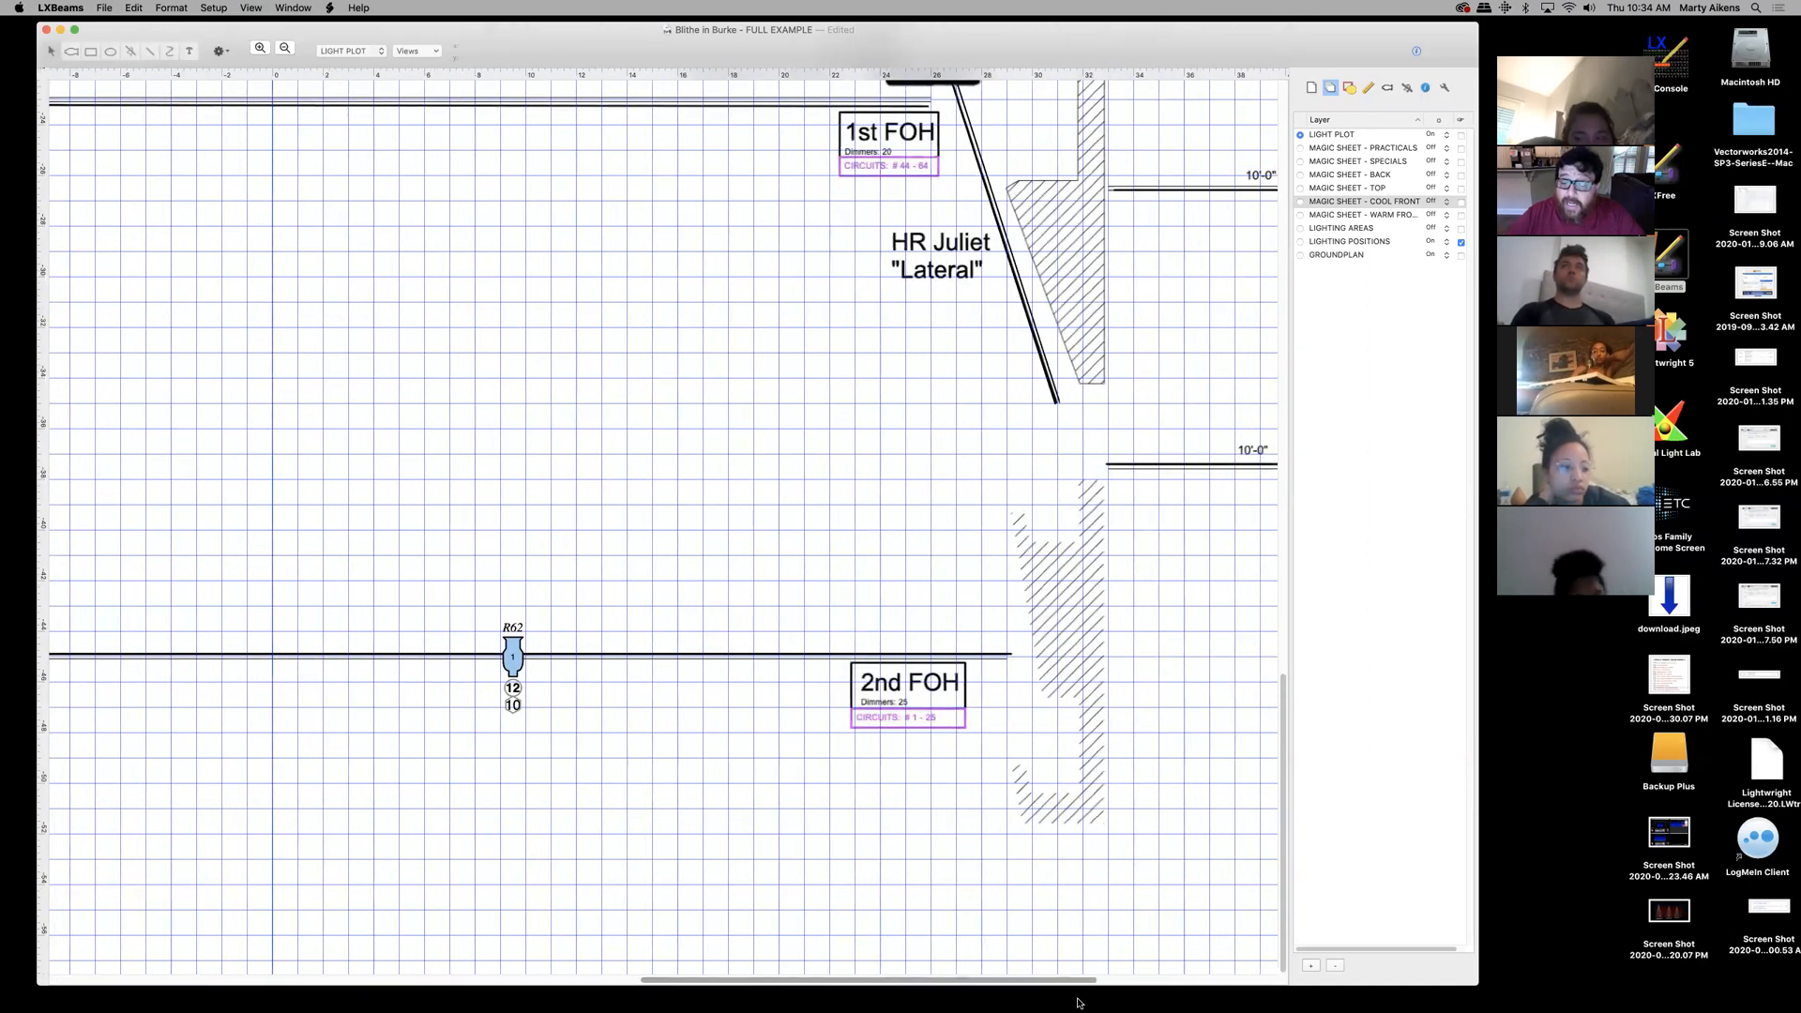
scroll(1294, 637, up, 20)
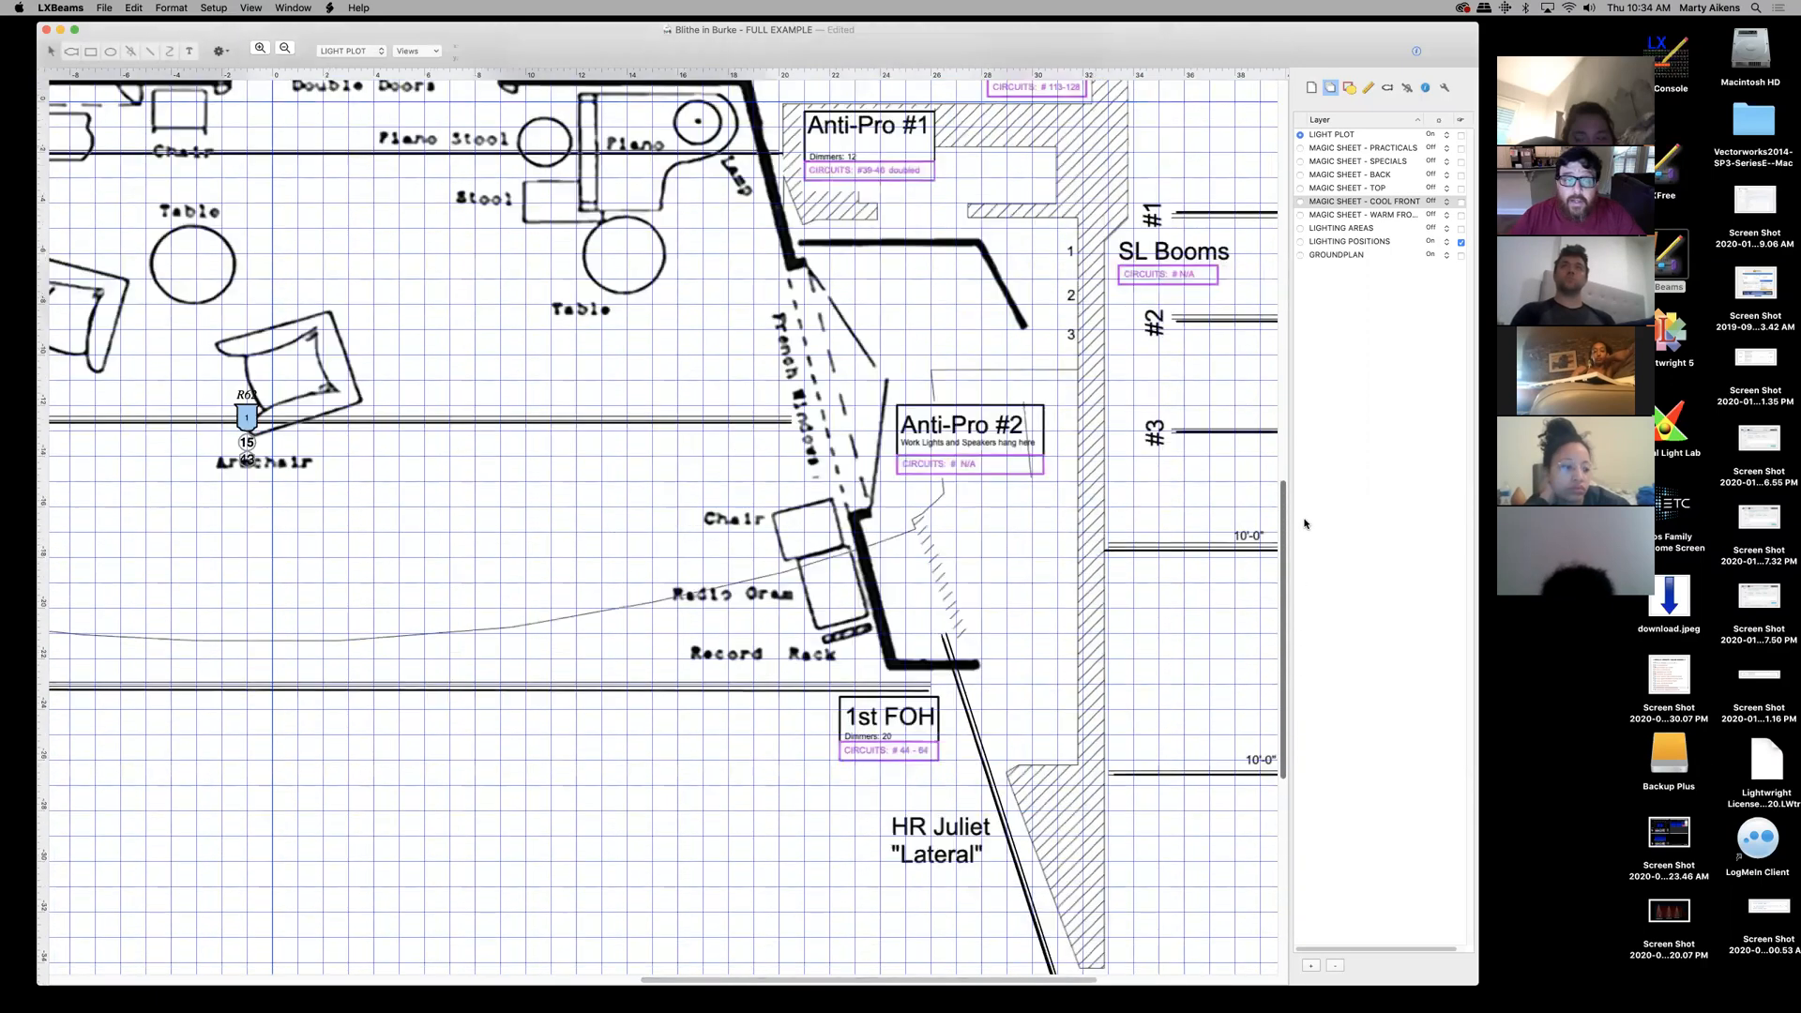
drag(1011, 982, 786, 960)
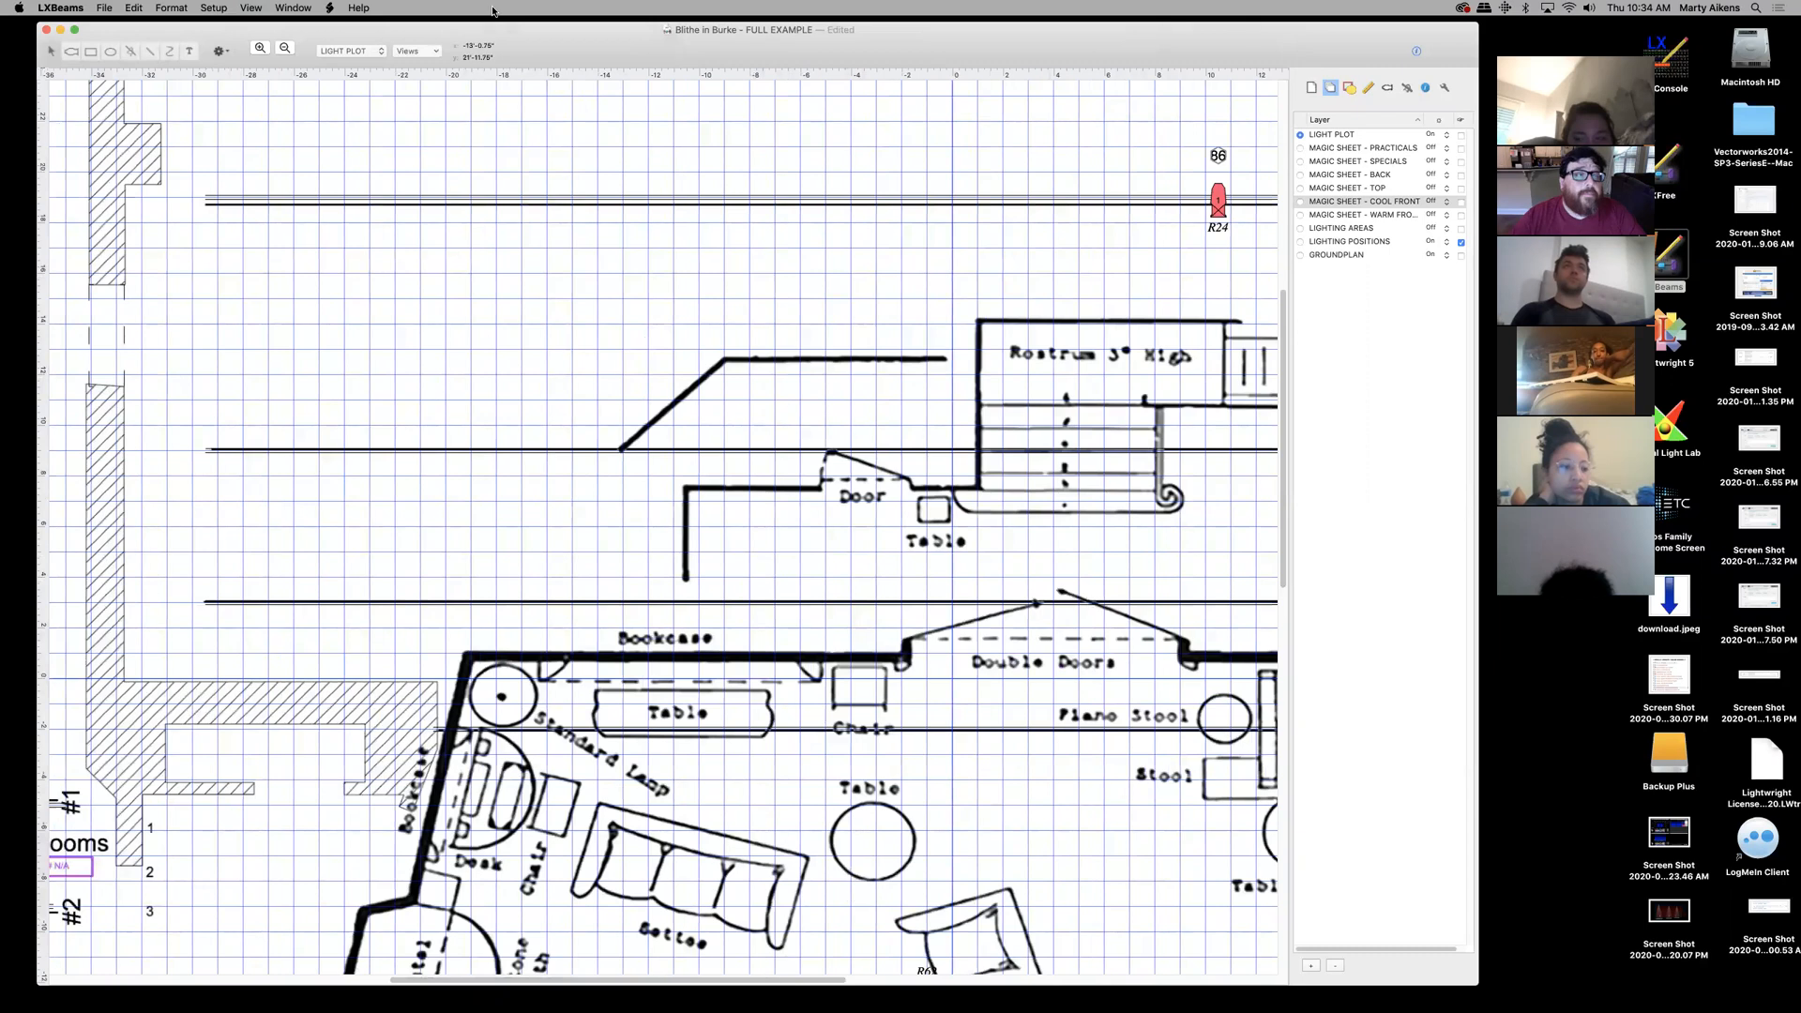
- Set the plot to actual size, then pick a smaller zoom to see the whole plot
click(252, 9)
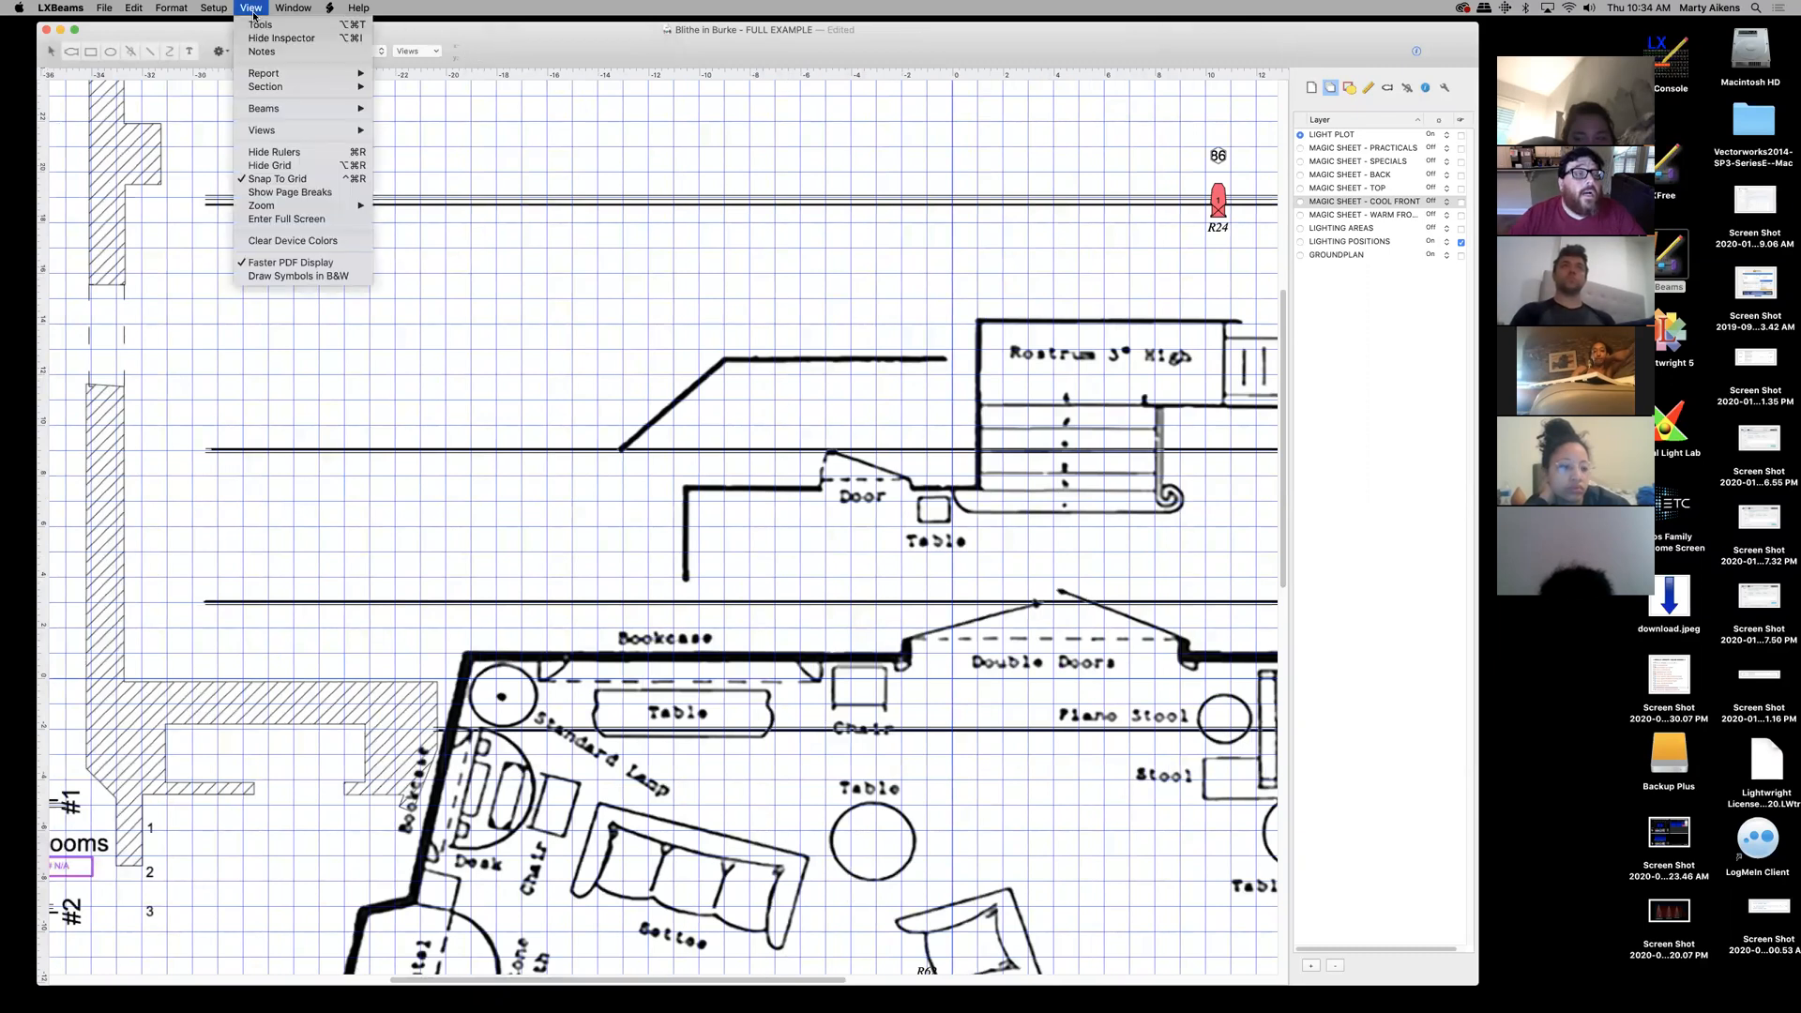
mouse_move(299, 209)
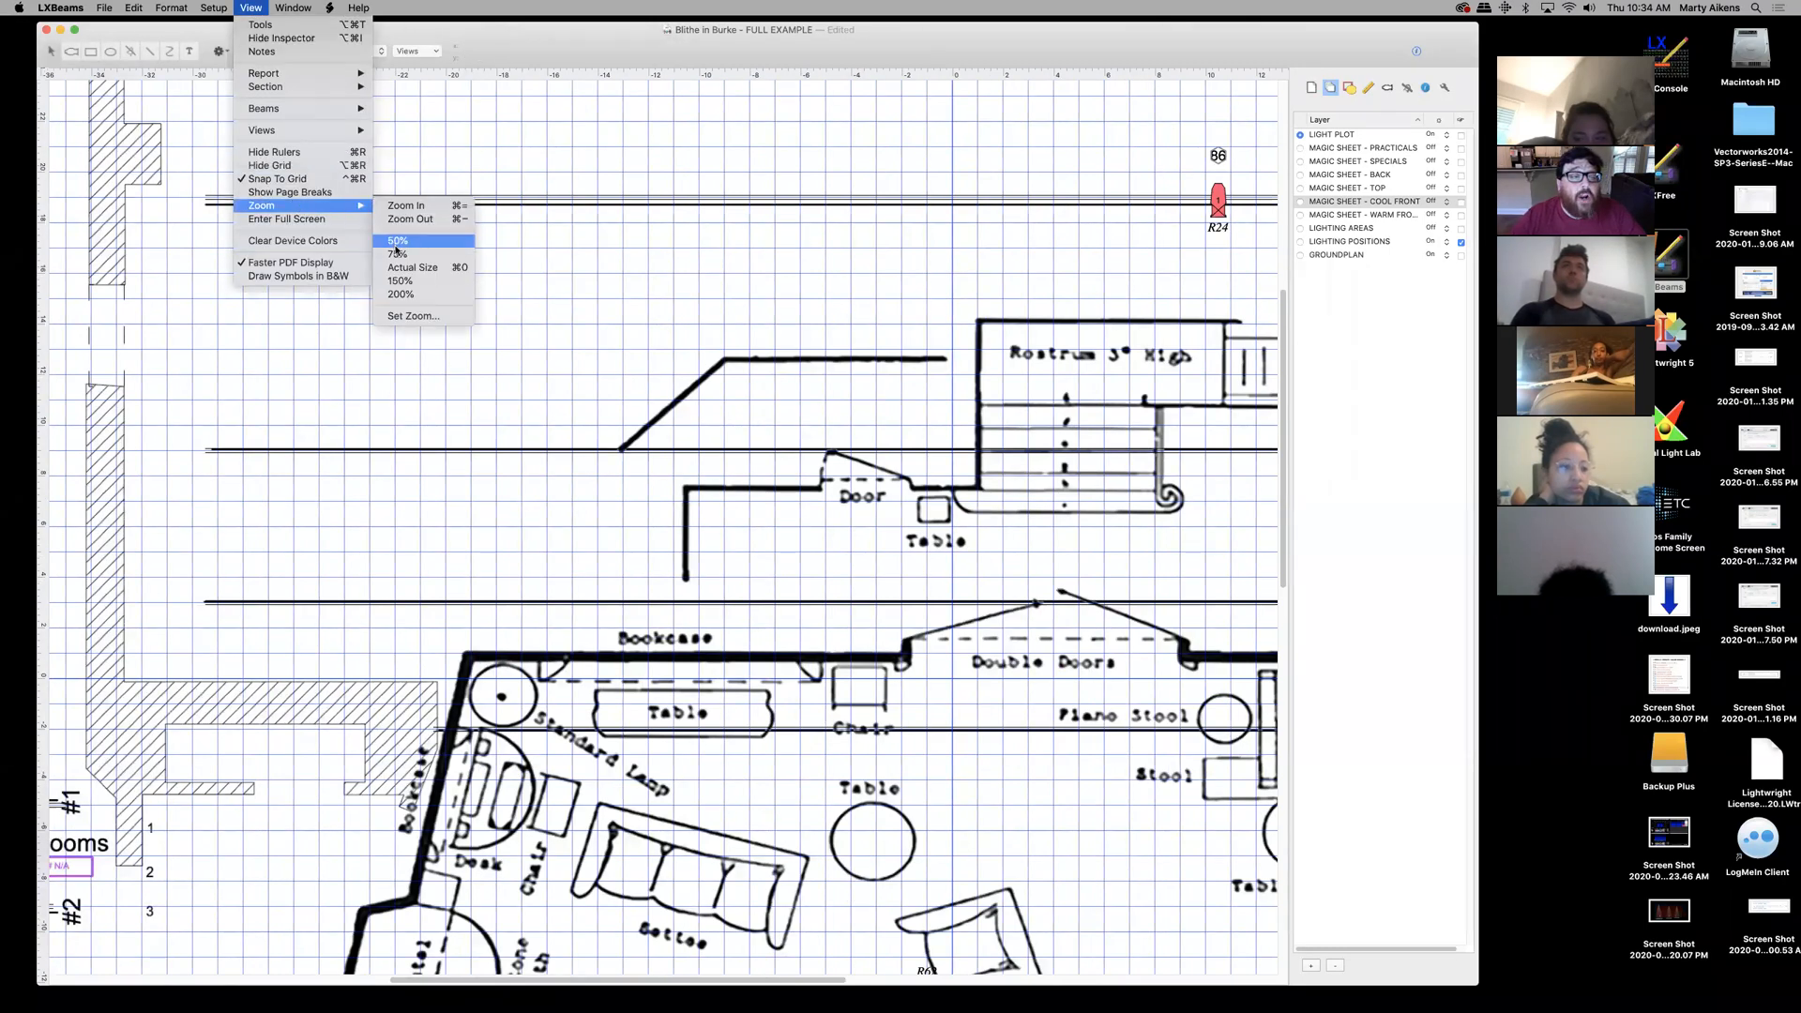
click(413, 268)
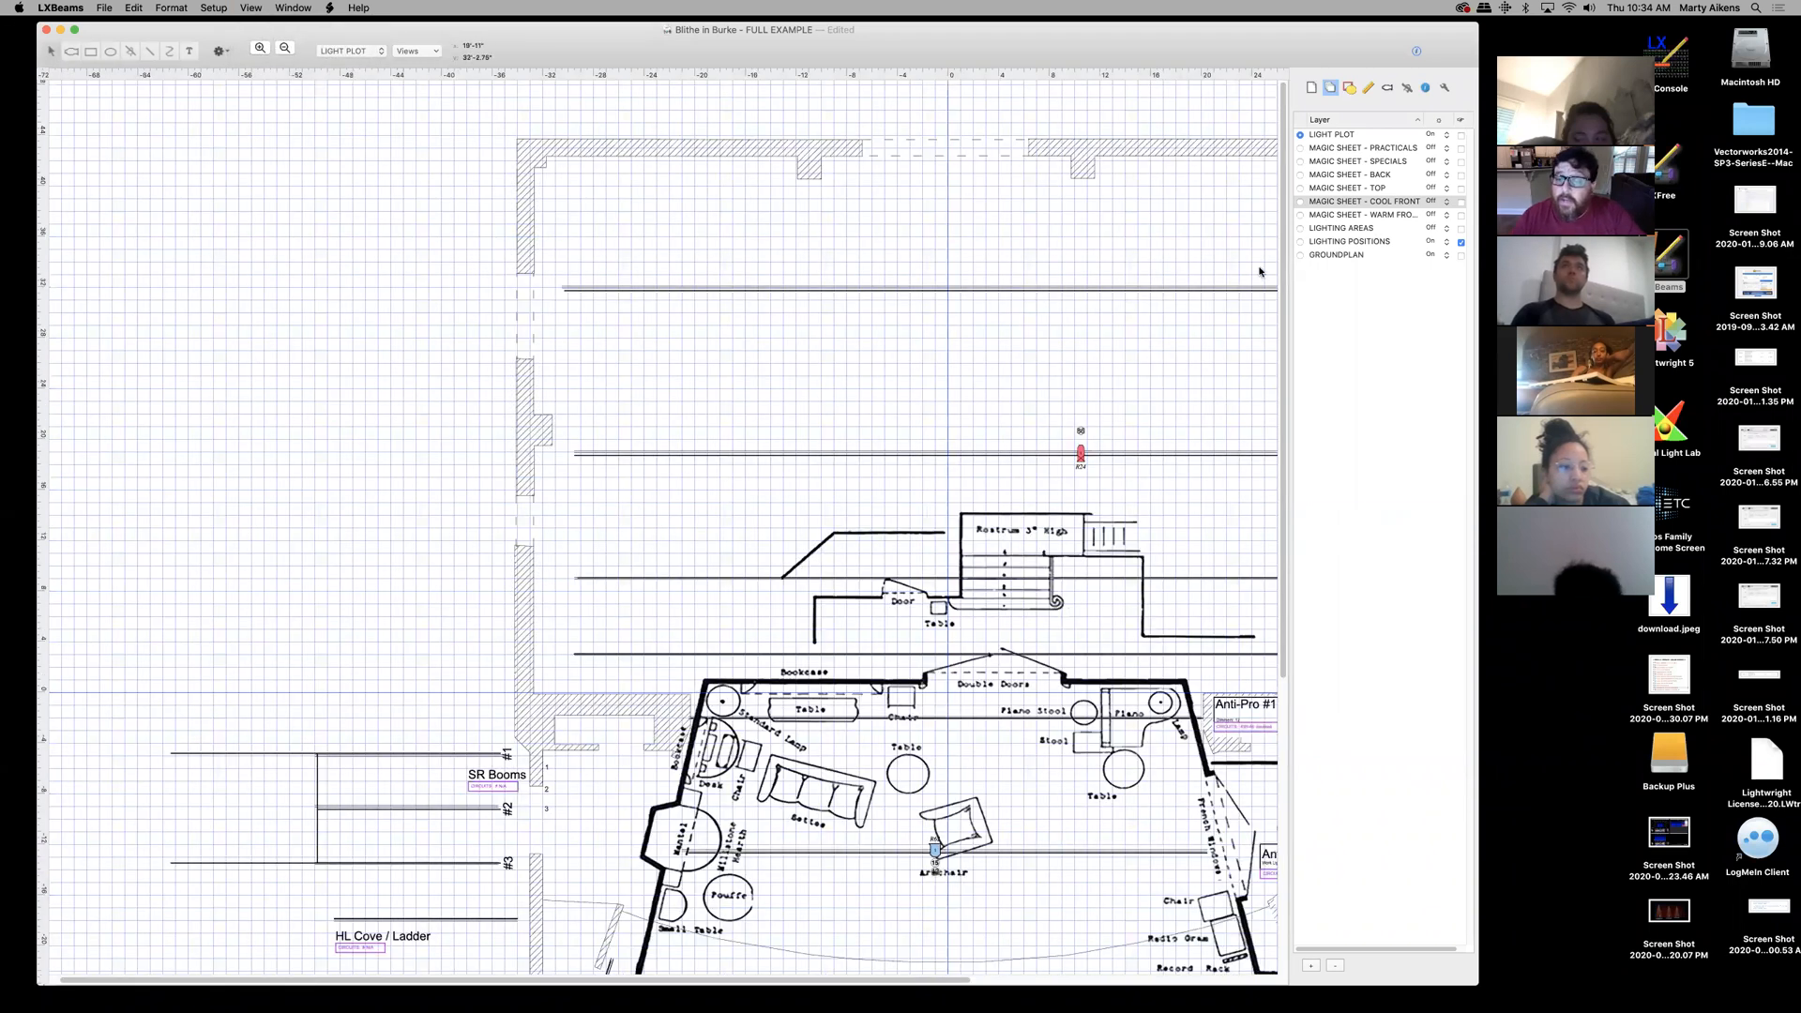
scroll(1278, 260, down, 10)
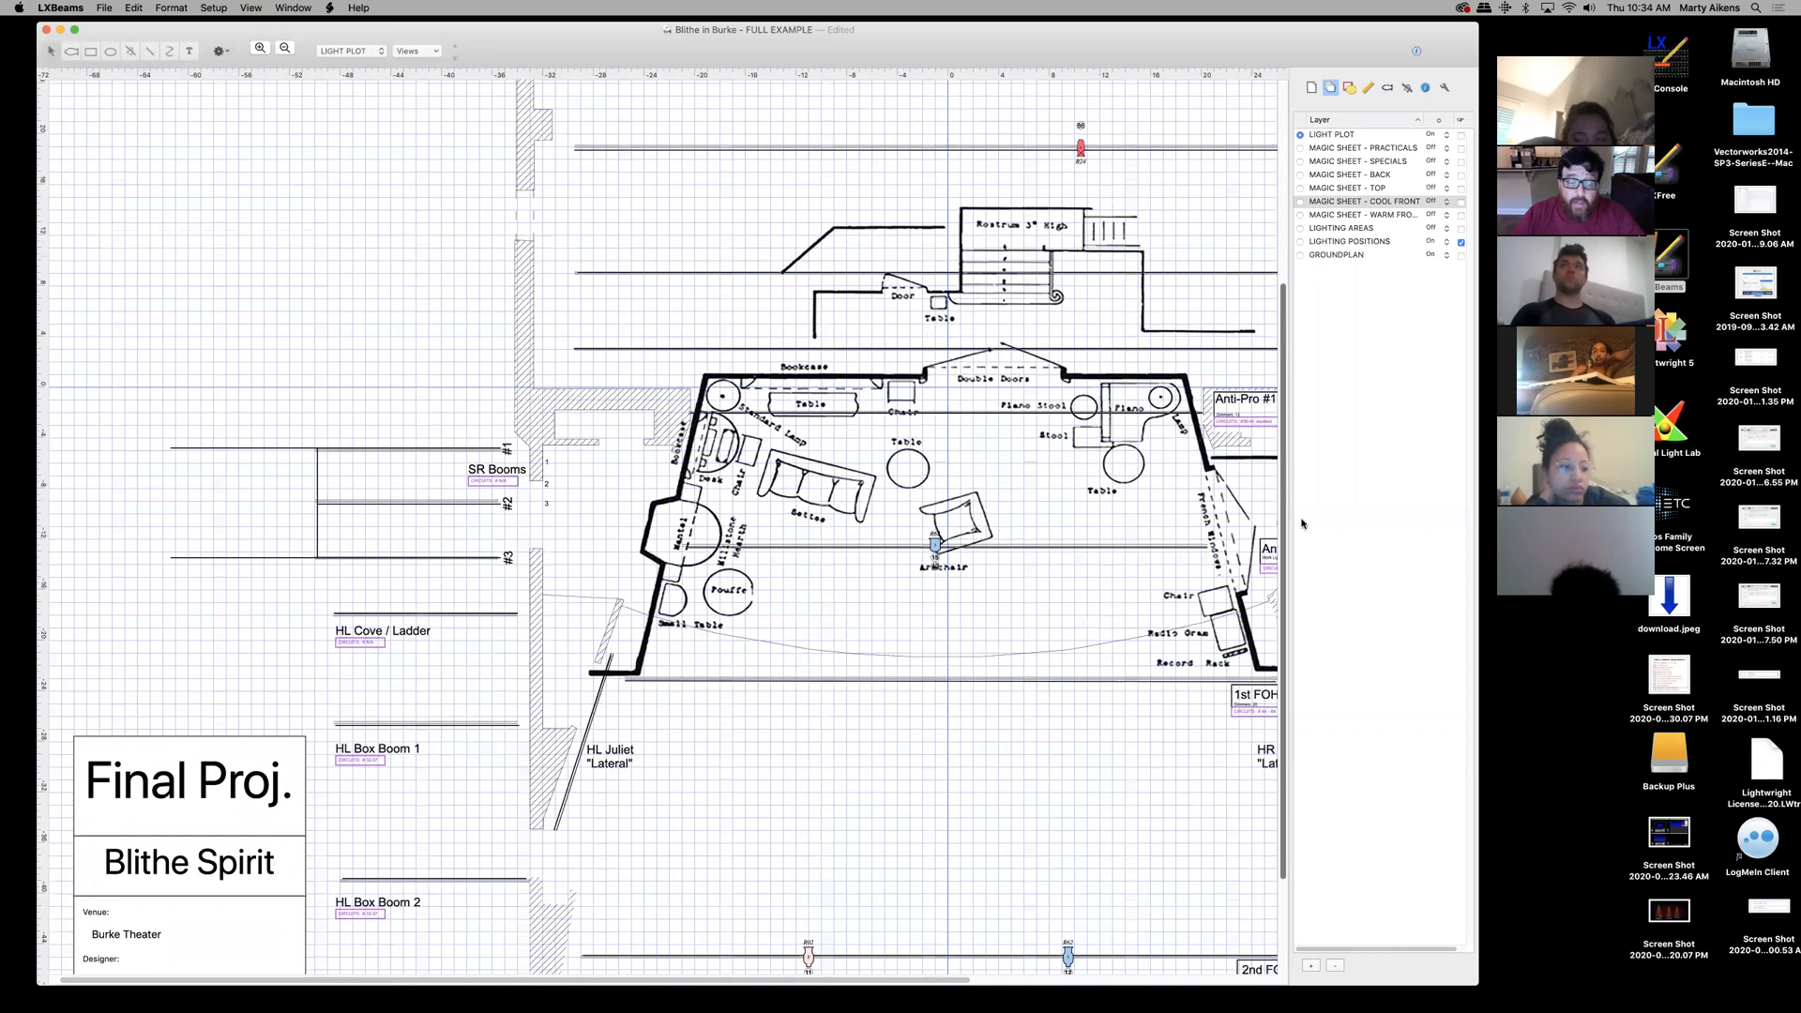
click(251, 7)
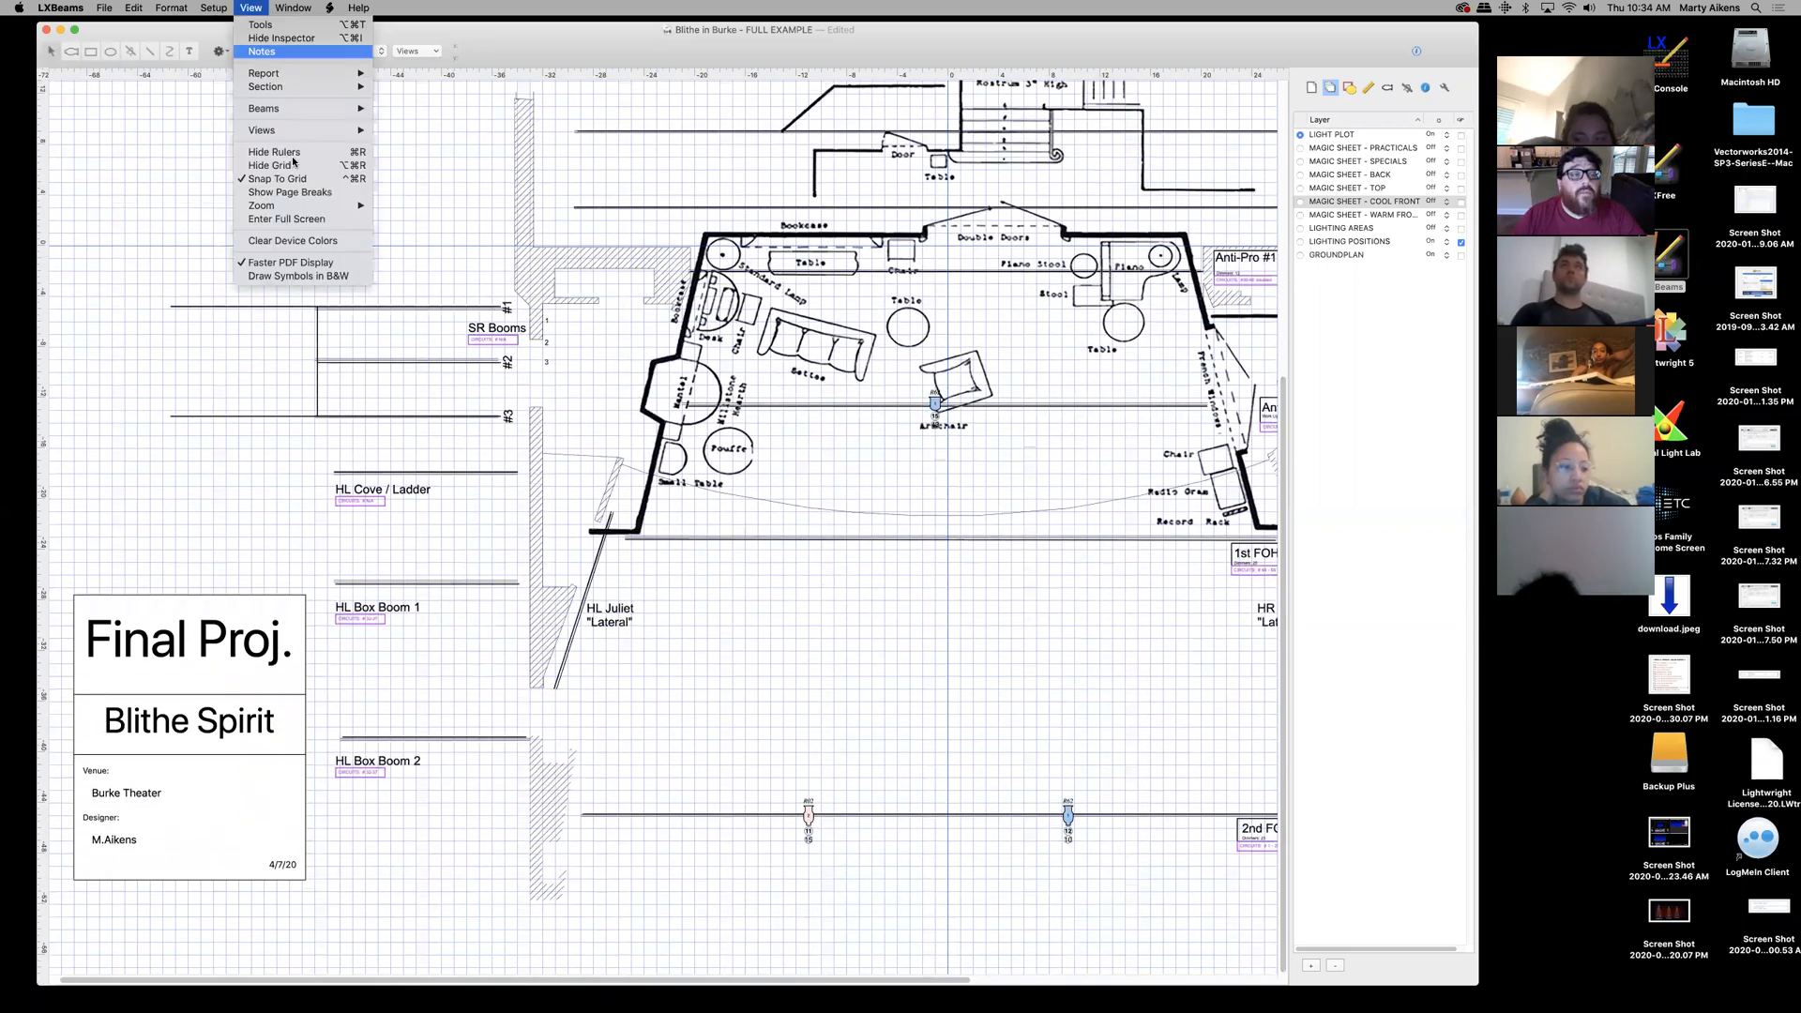
mouse_move(325, 207)
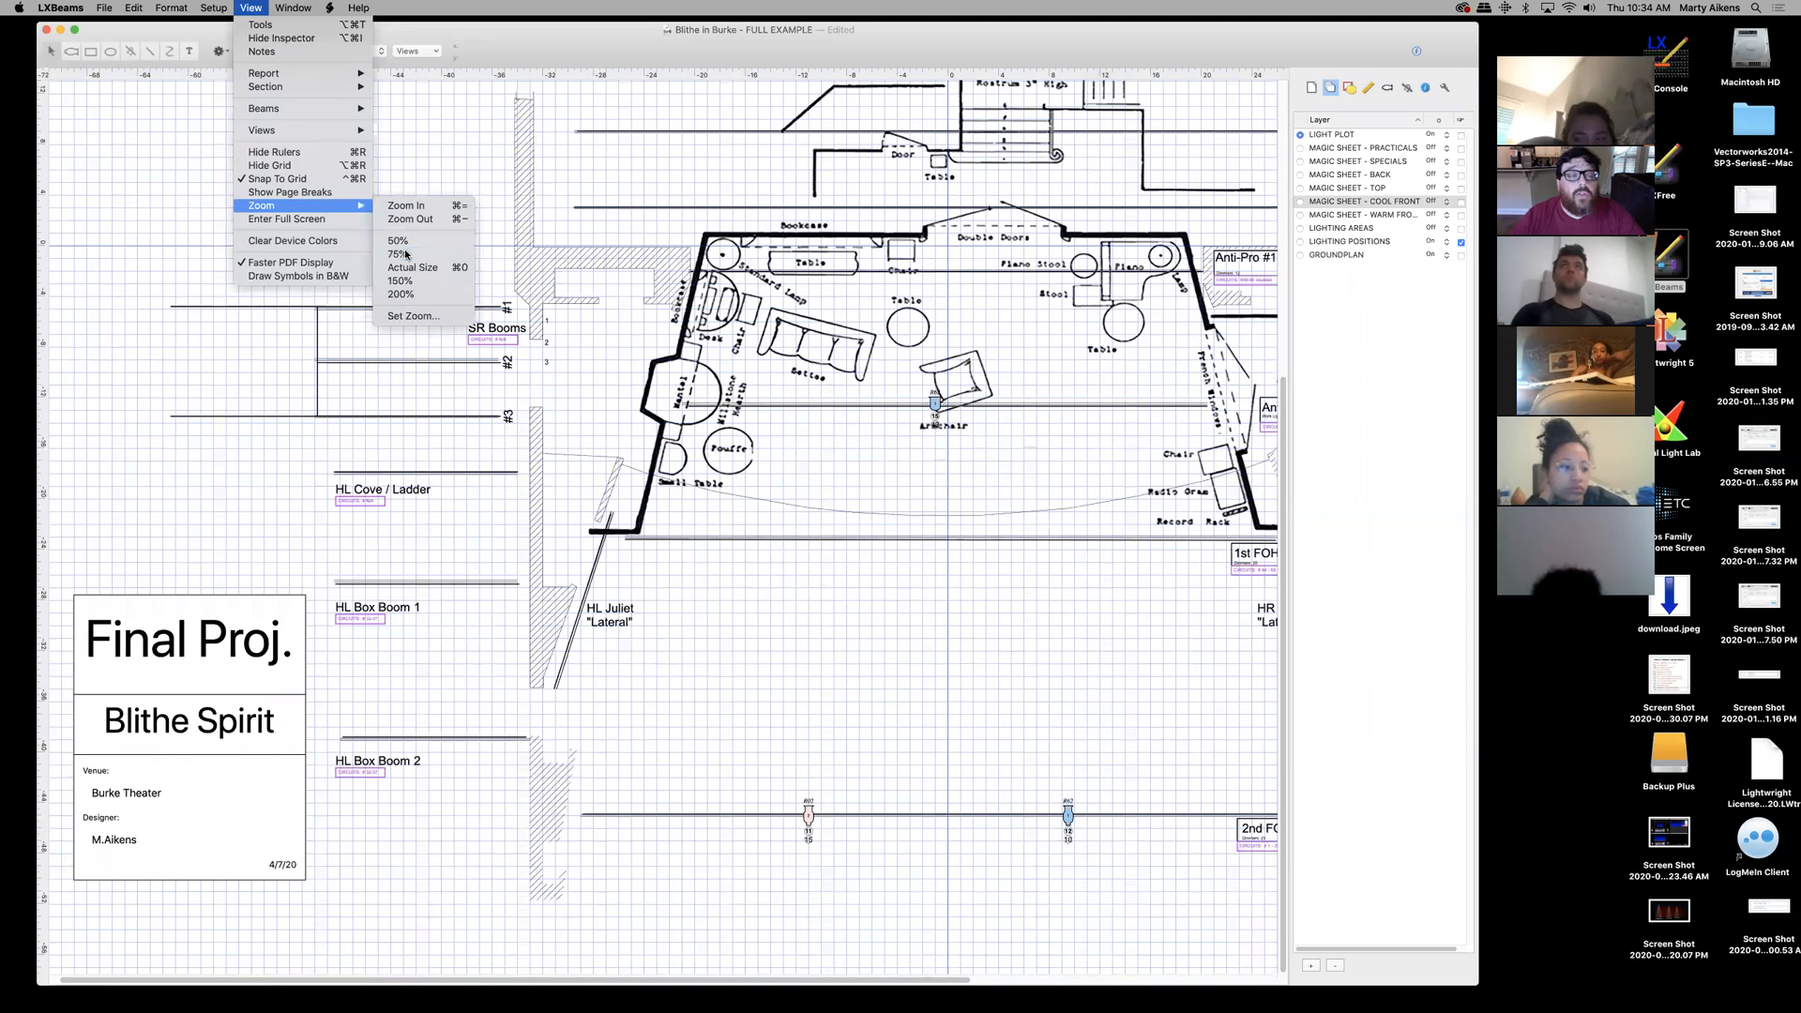
click(407, 254)
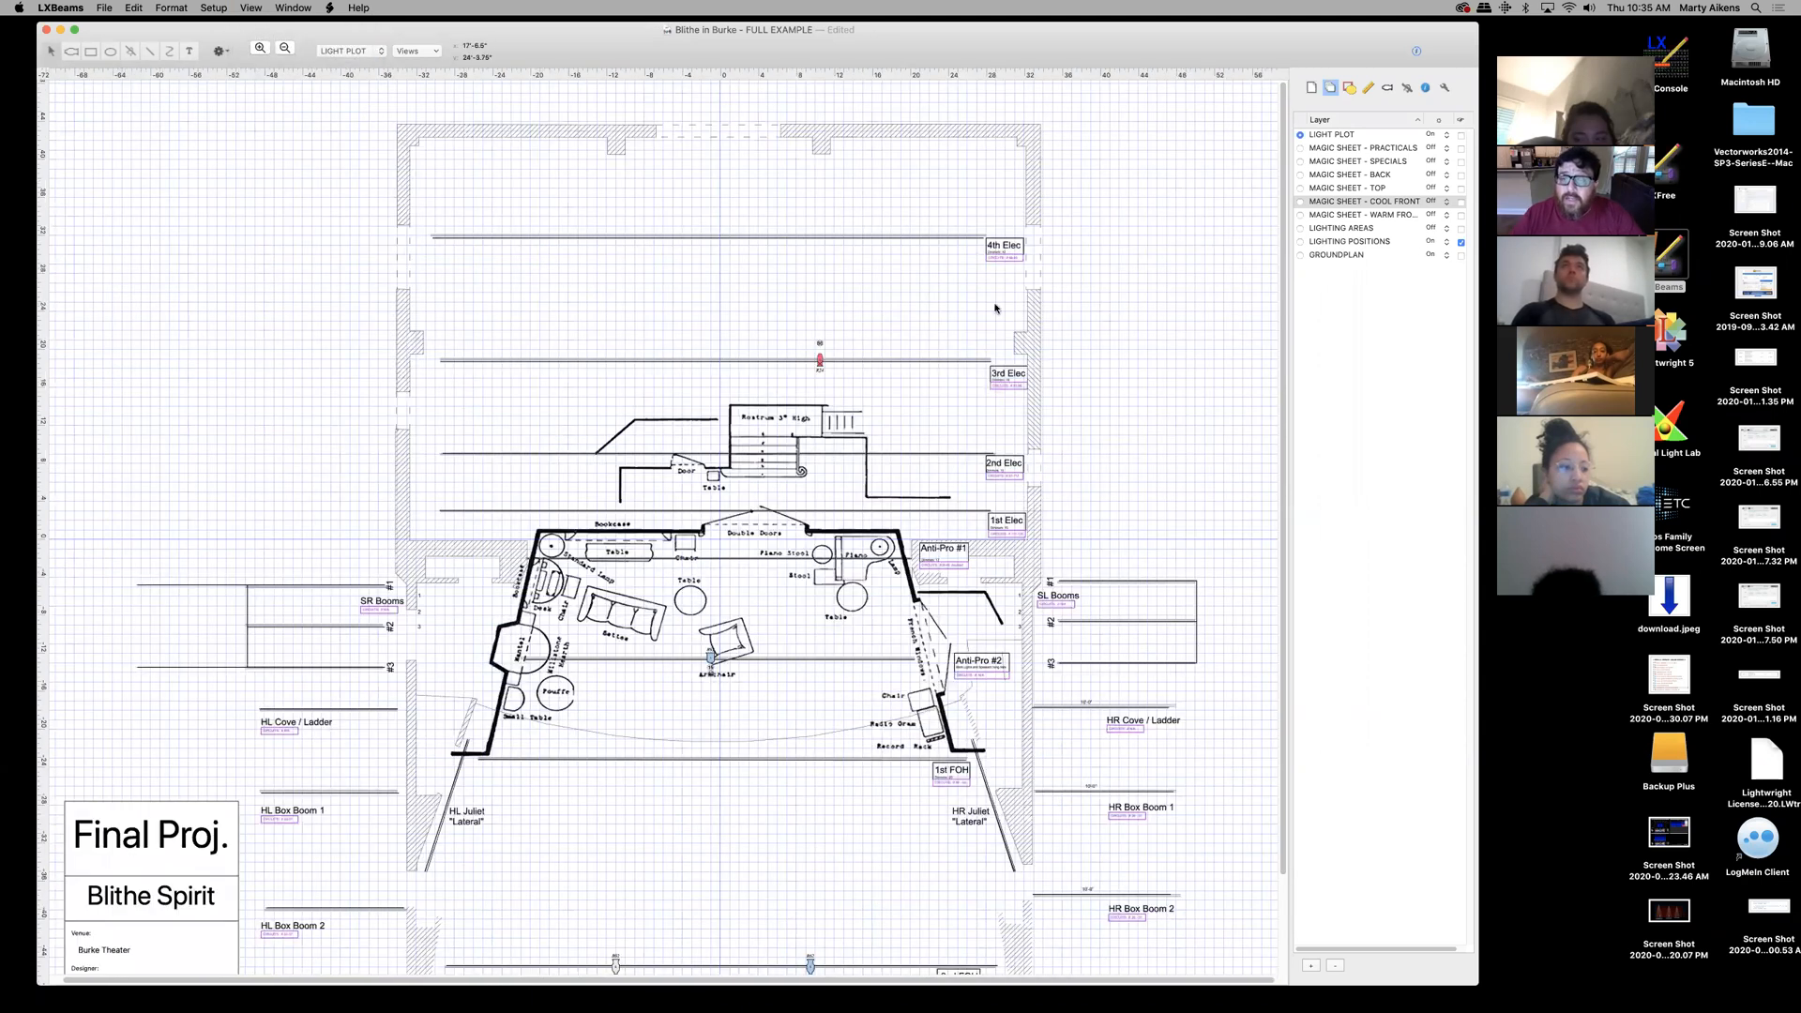
- Open and dismiss the saved plan views list without choosing a view
drag(1283, 217, 1283, 261)
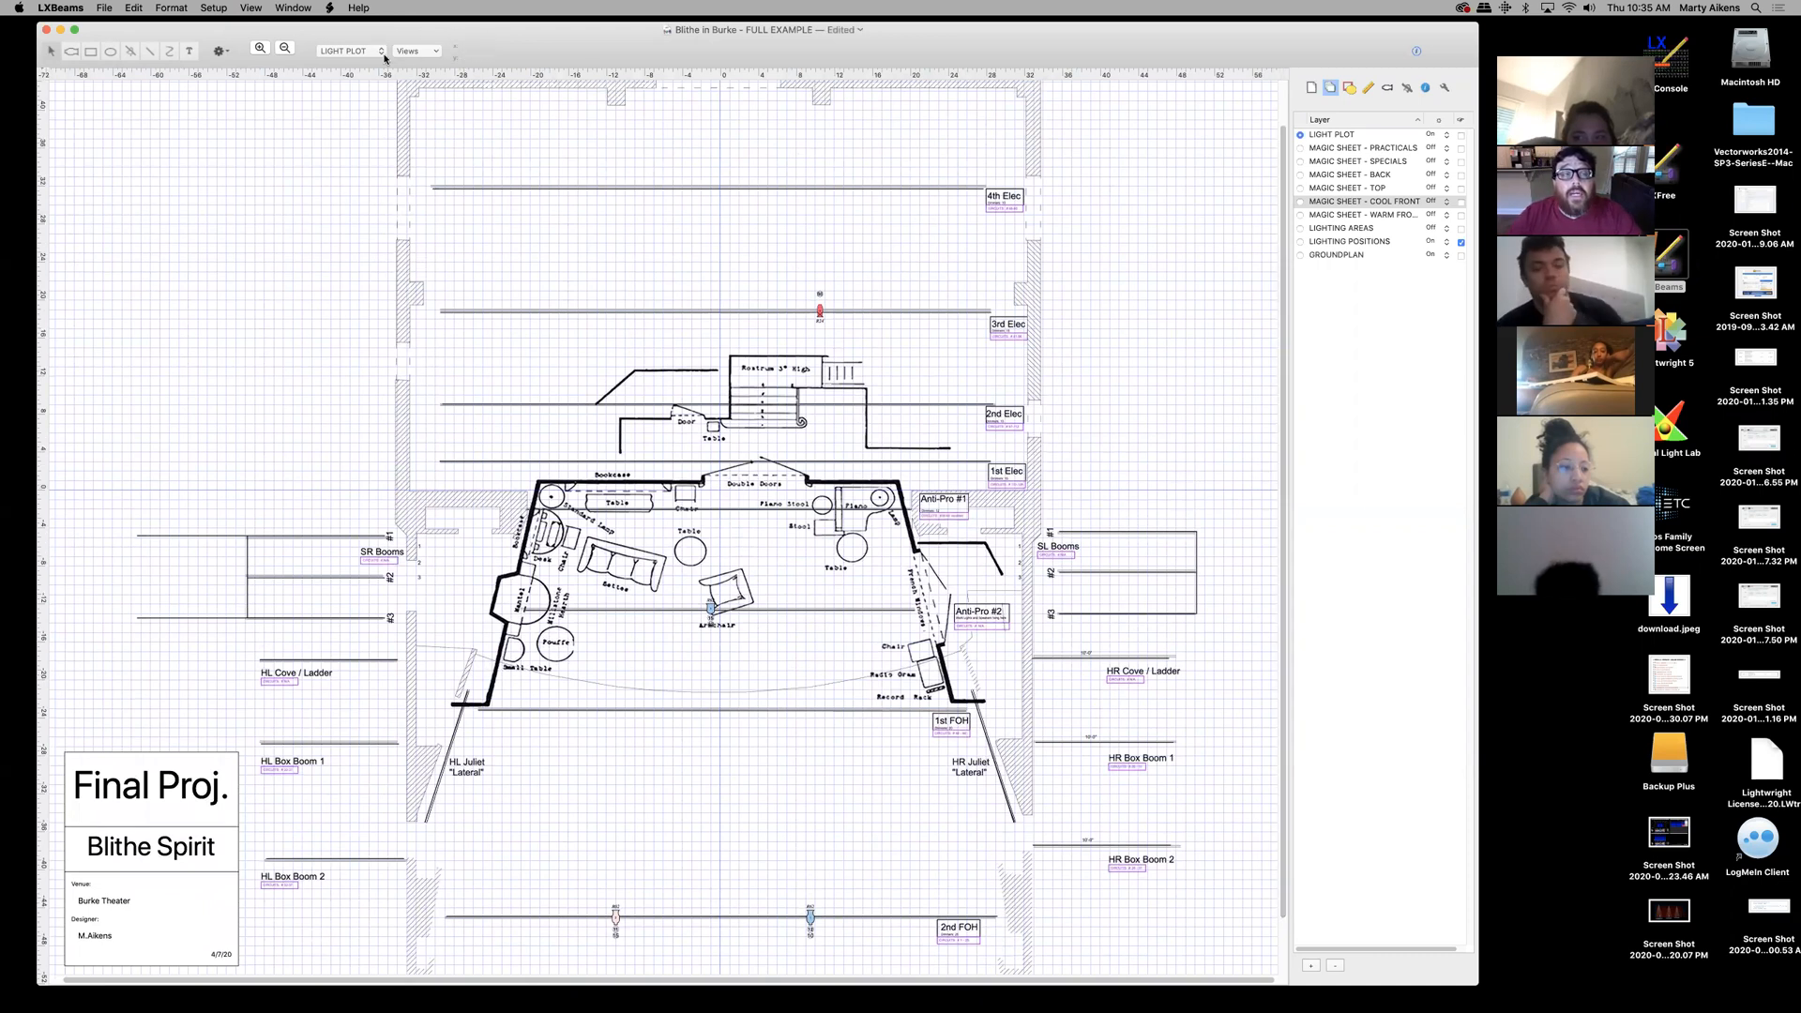
click(435, 52)
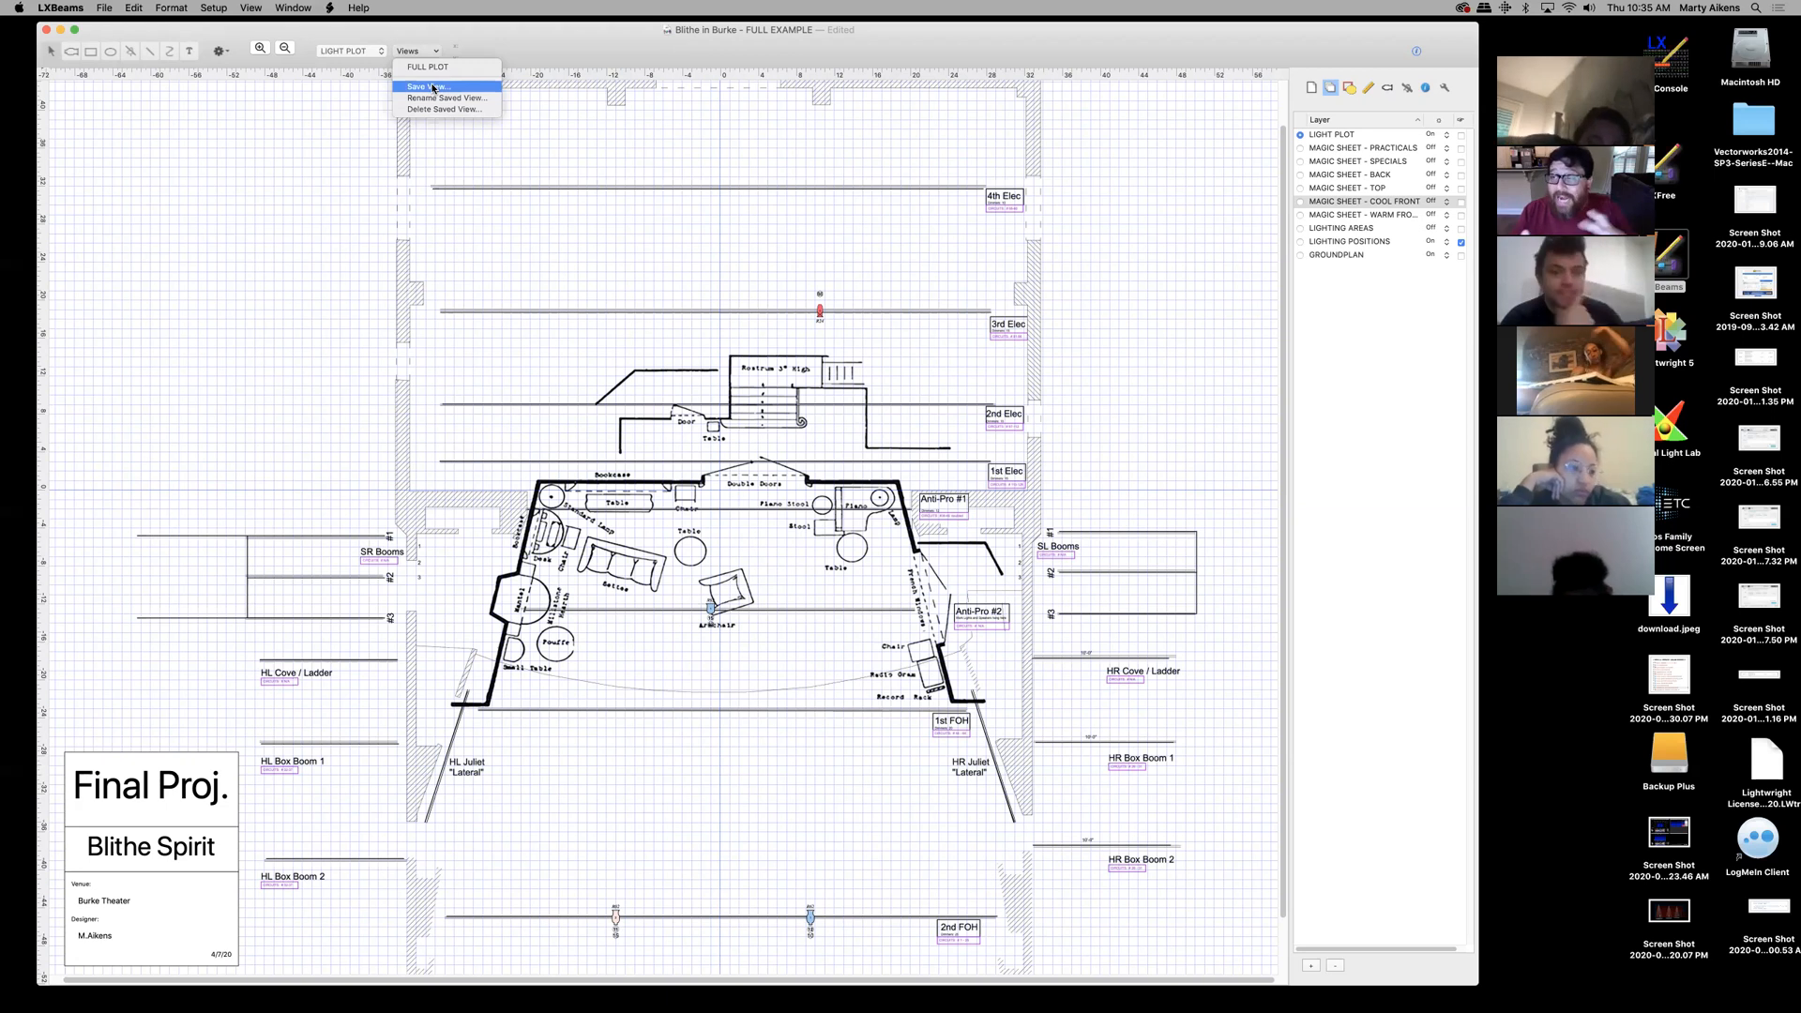
click(511, 22)
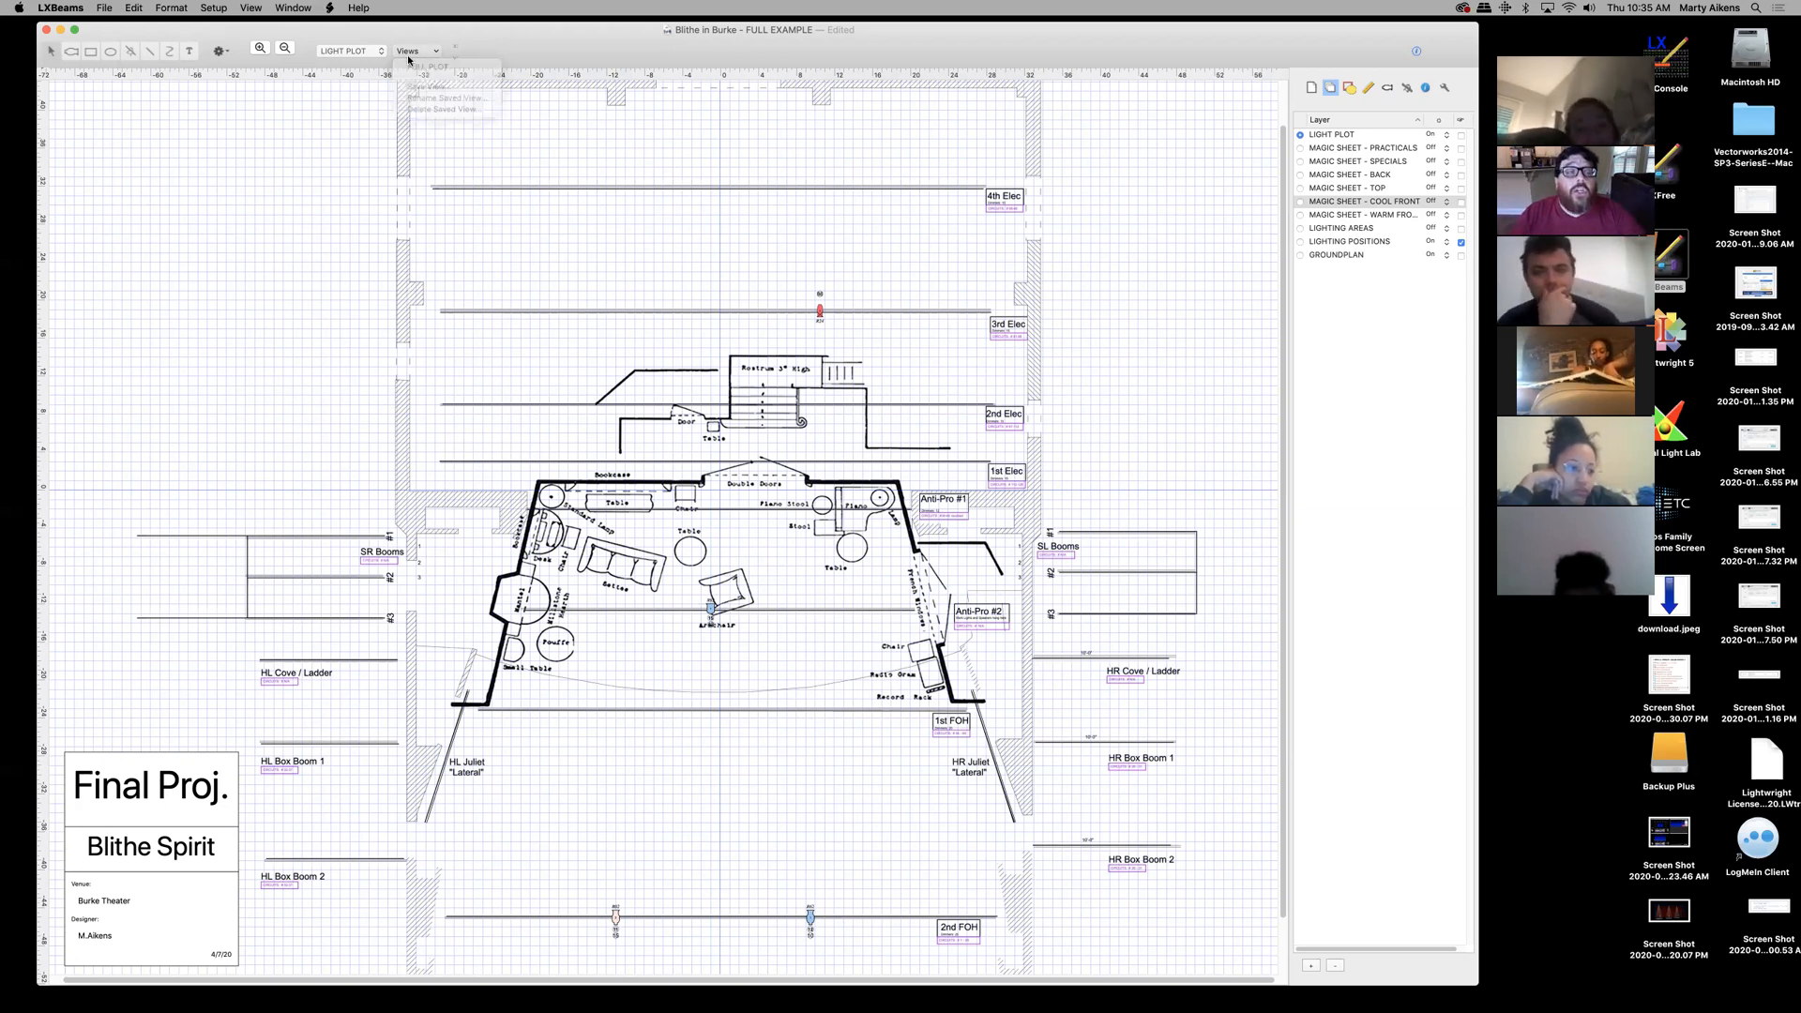
click(421, 53)
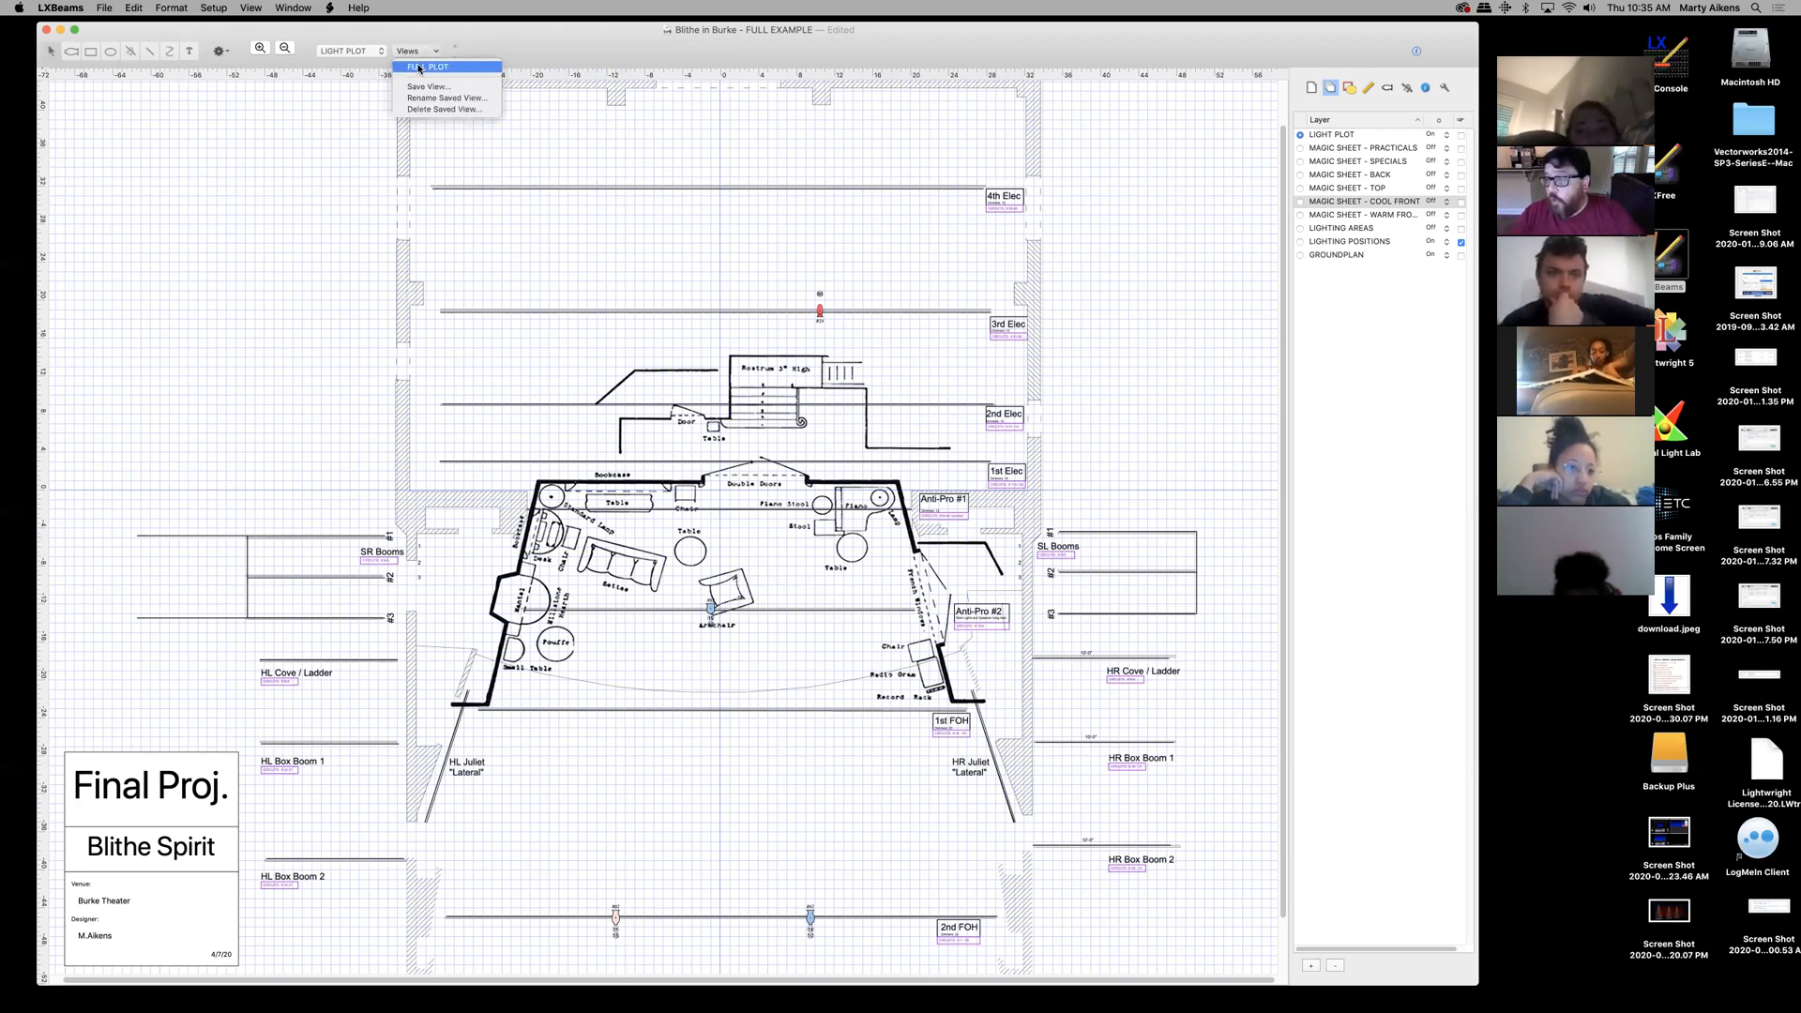
click(454, 26)
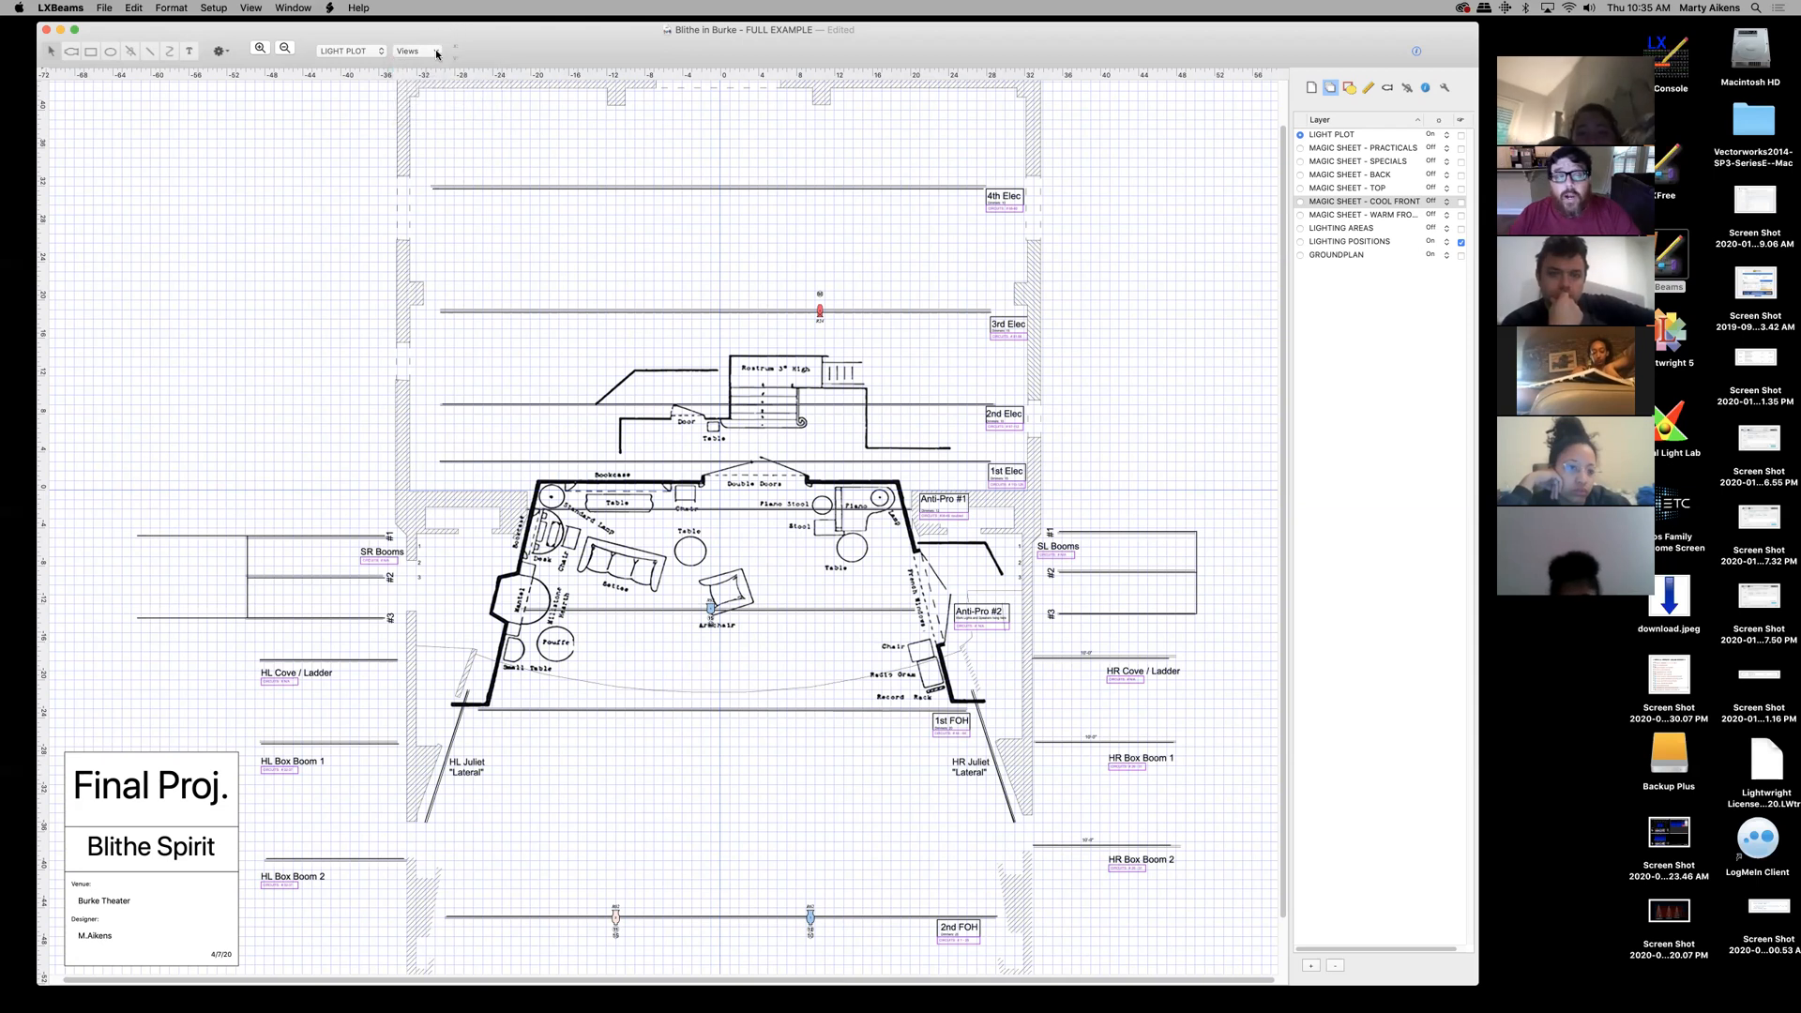
click(436, 53)
click(492, 32)
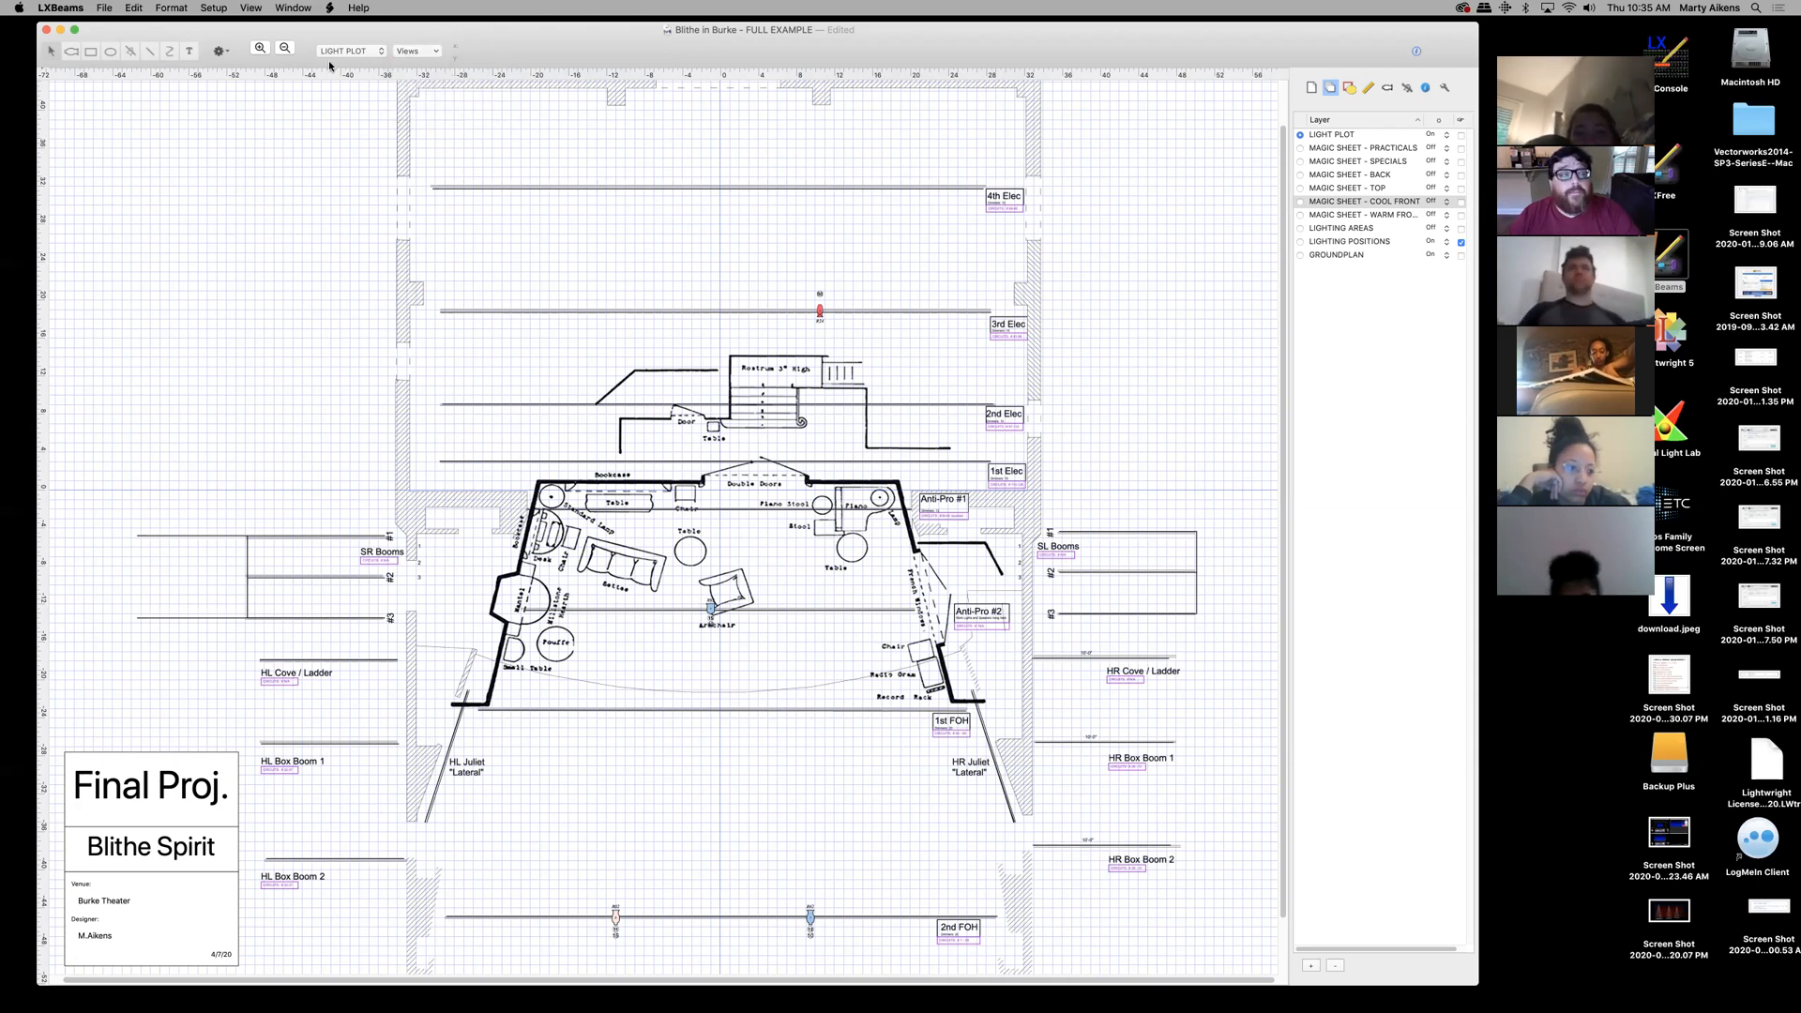
- Zoom in and out on the plan with the zoom buttons, panning across it
click(260, 48)
click(902, 909)
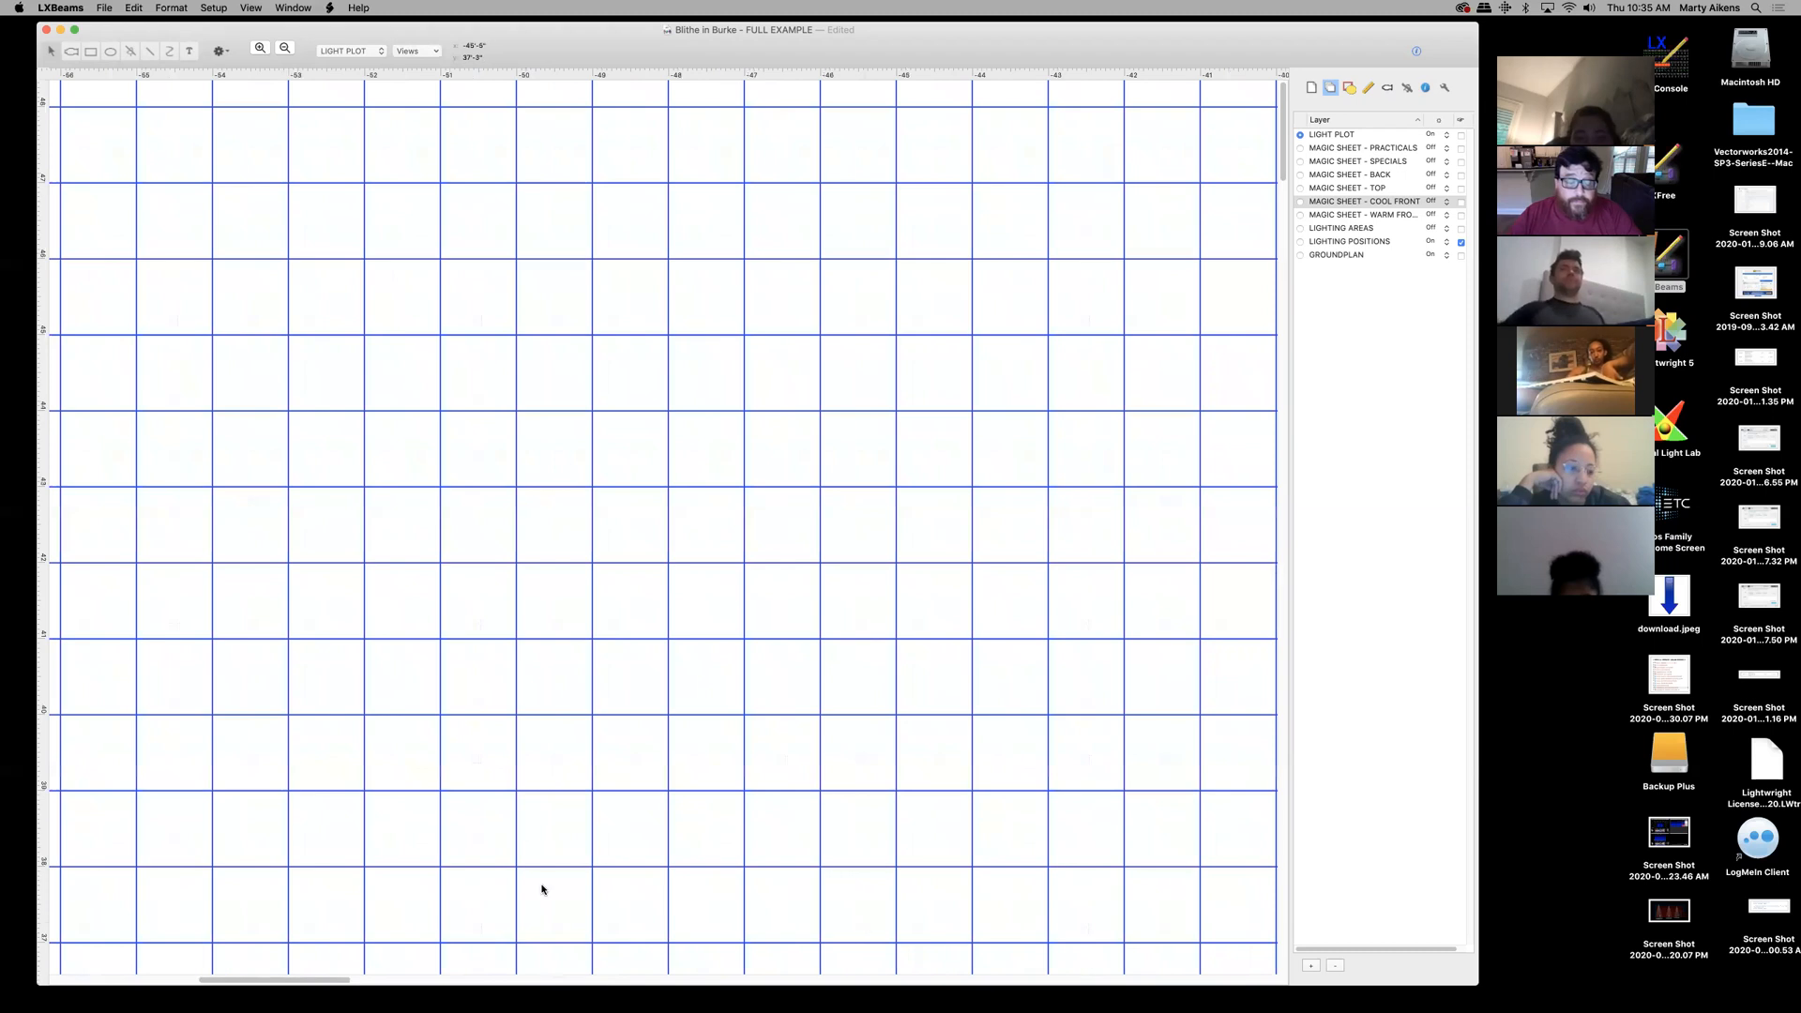
drag(320, 980, 562, 981)
drag(1283, 148, 1285, 373)
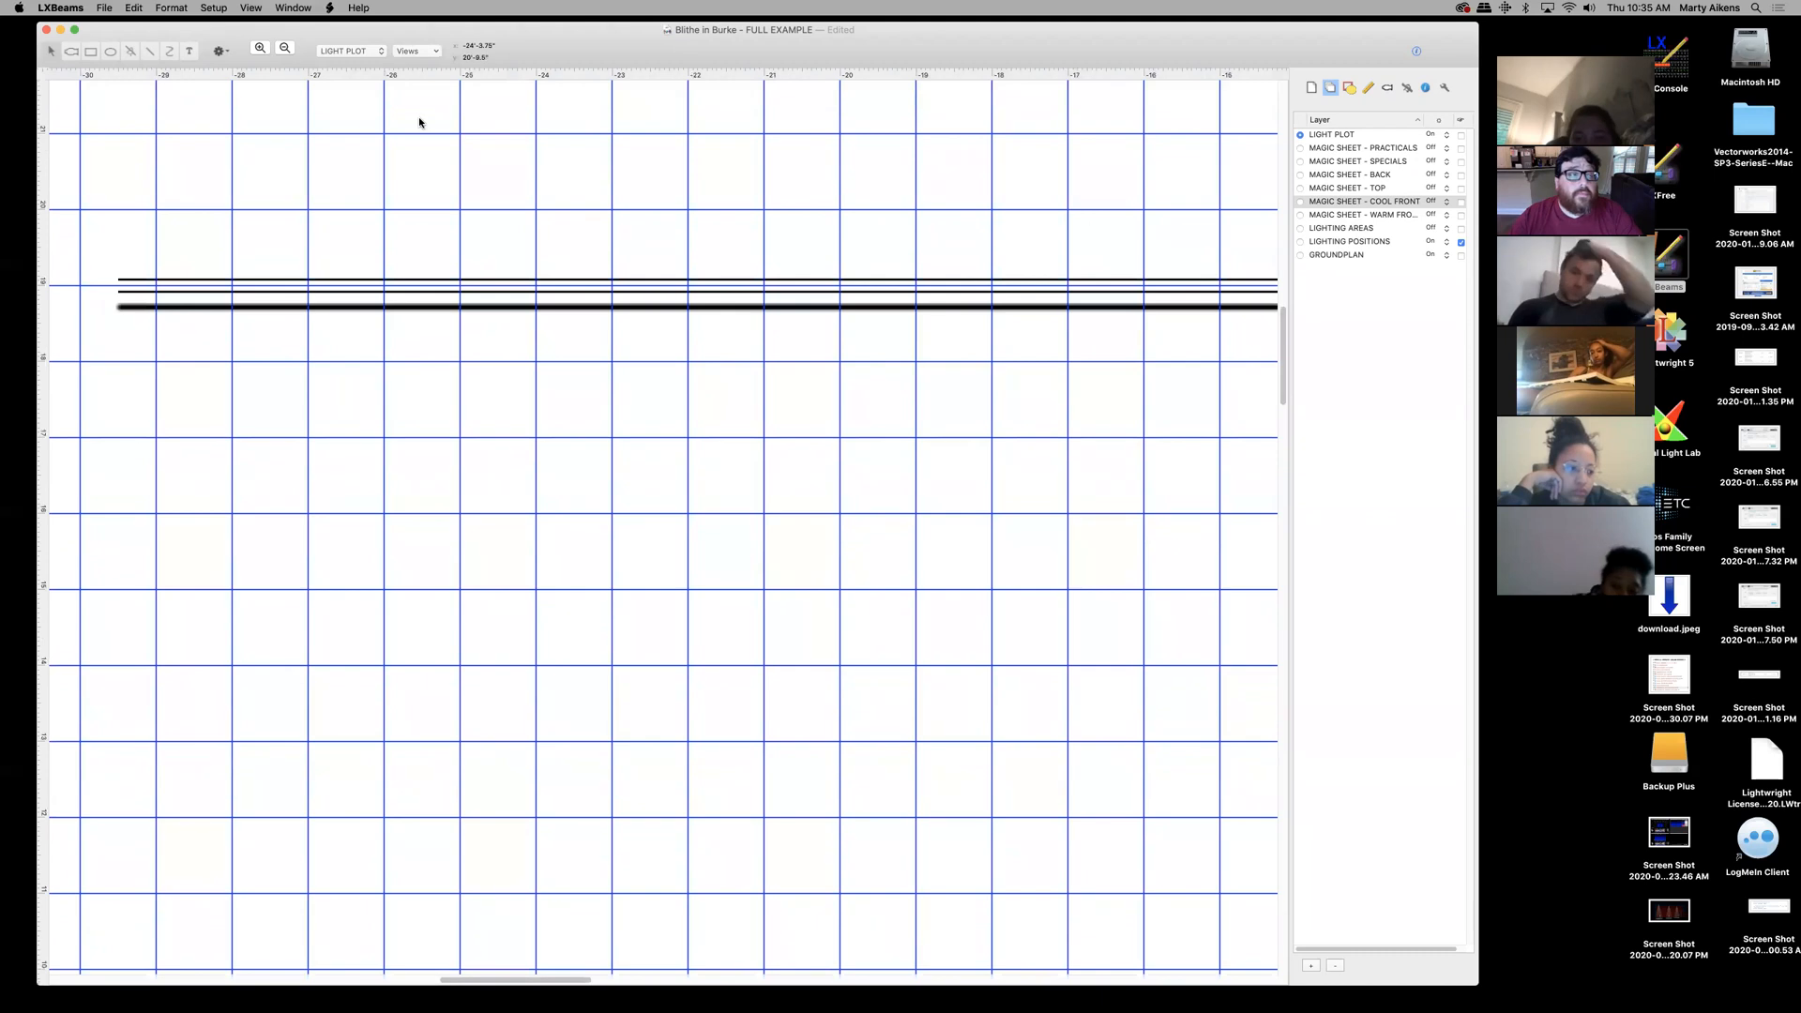
click(286, 49)
click(258, 50)
click(284, 48)
click(285, 49)
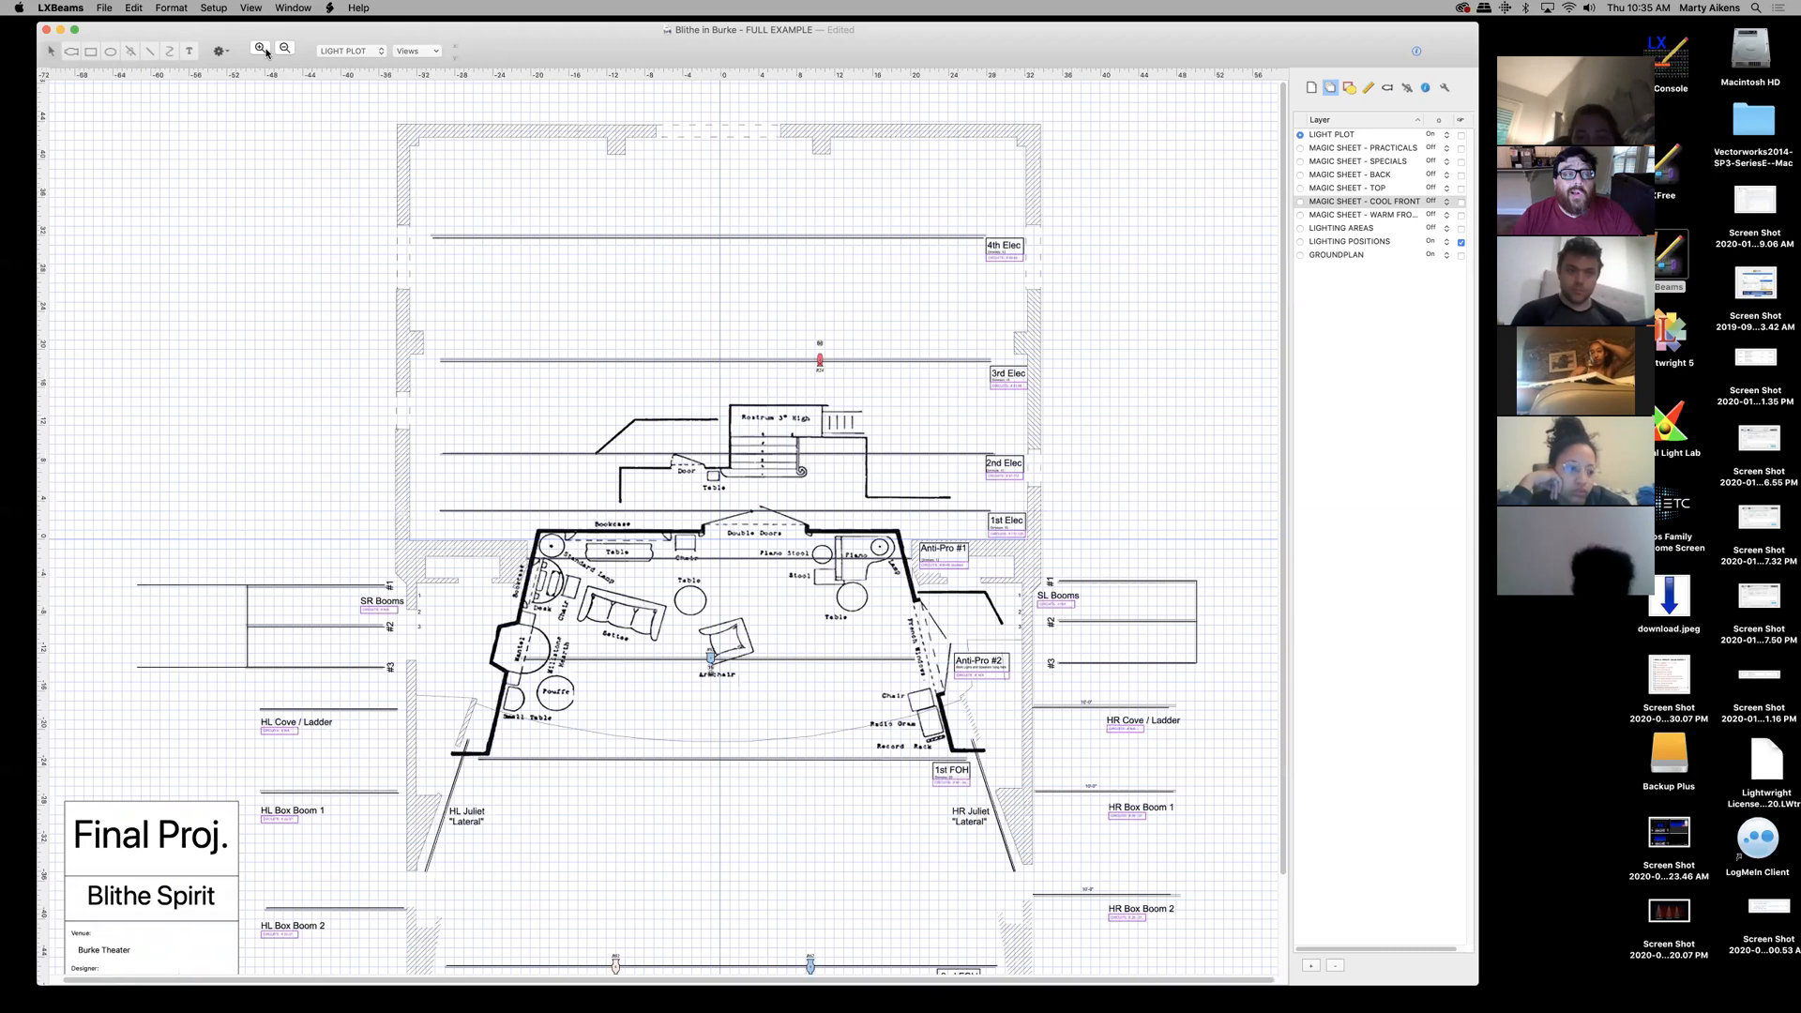
click(259, 48)
- Jump to the saved FULL PLOT view and select the Light tool
click(434, 53)
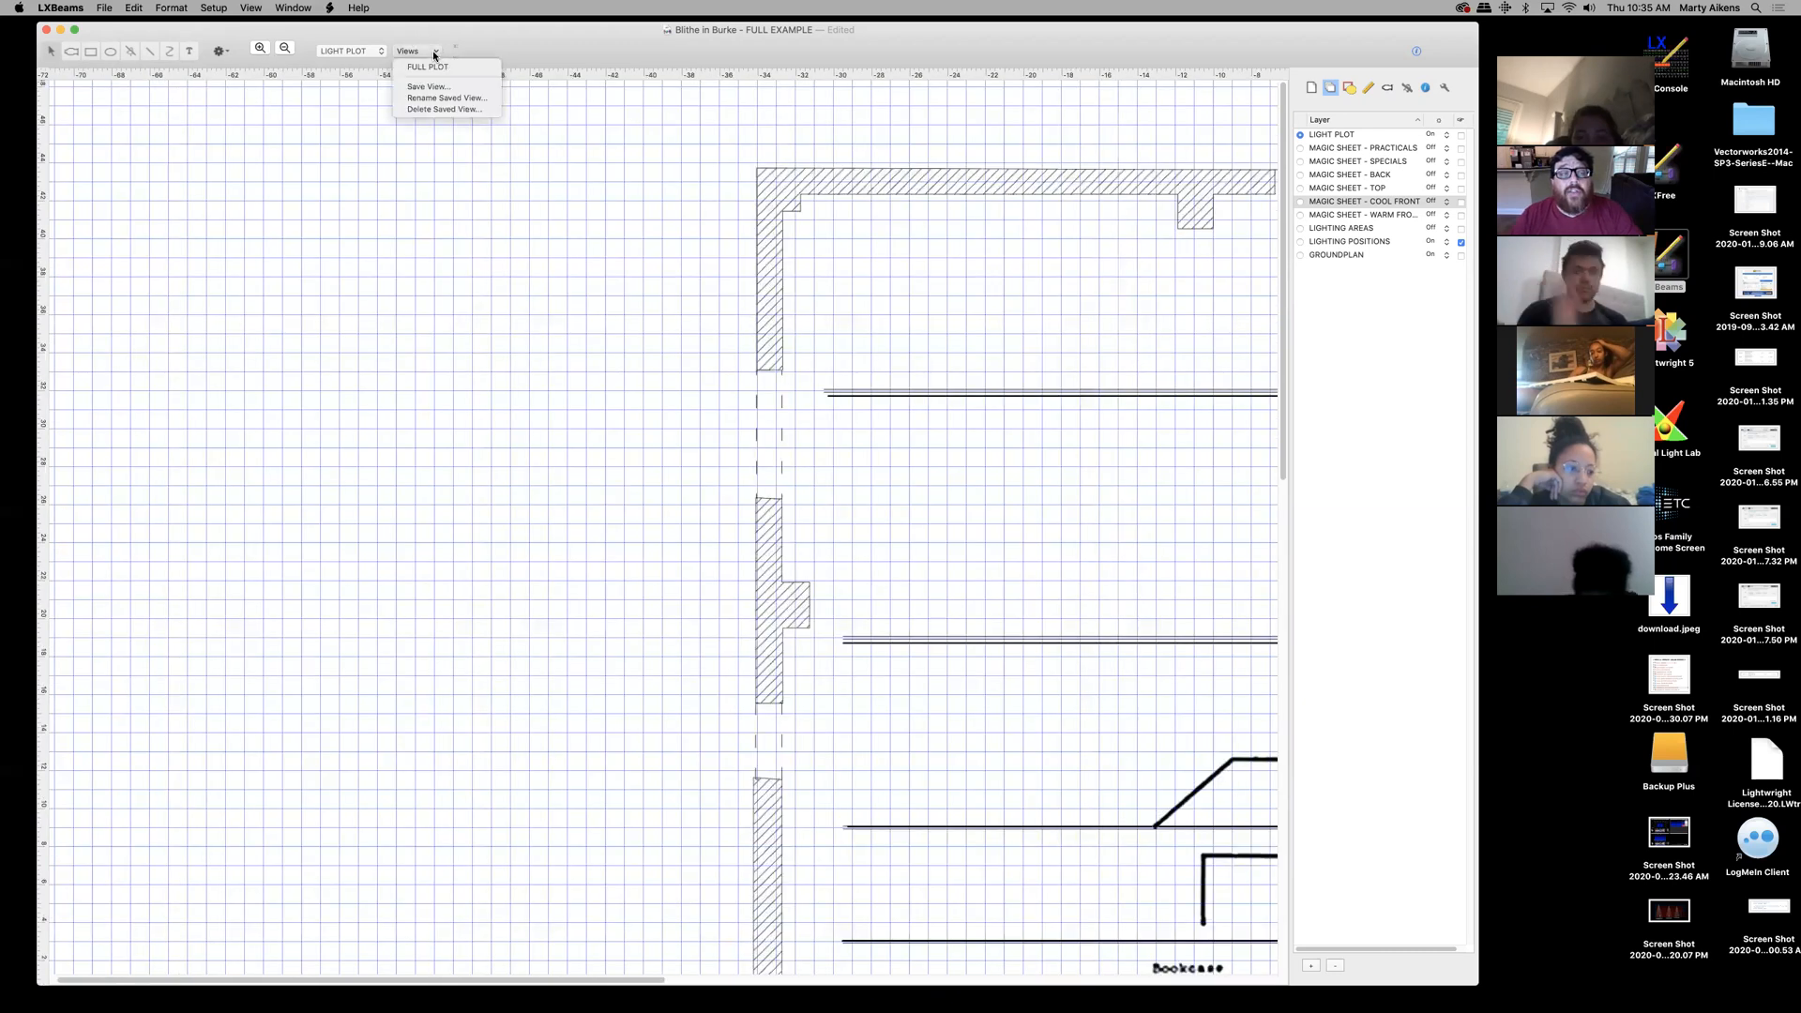
click(432, 68)
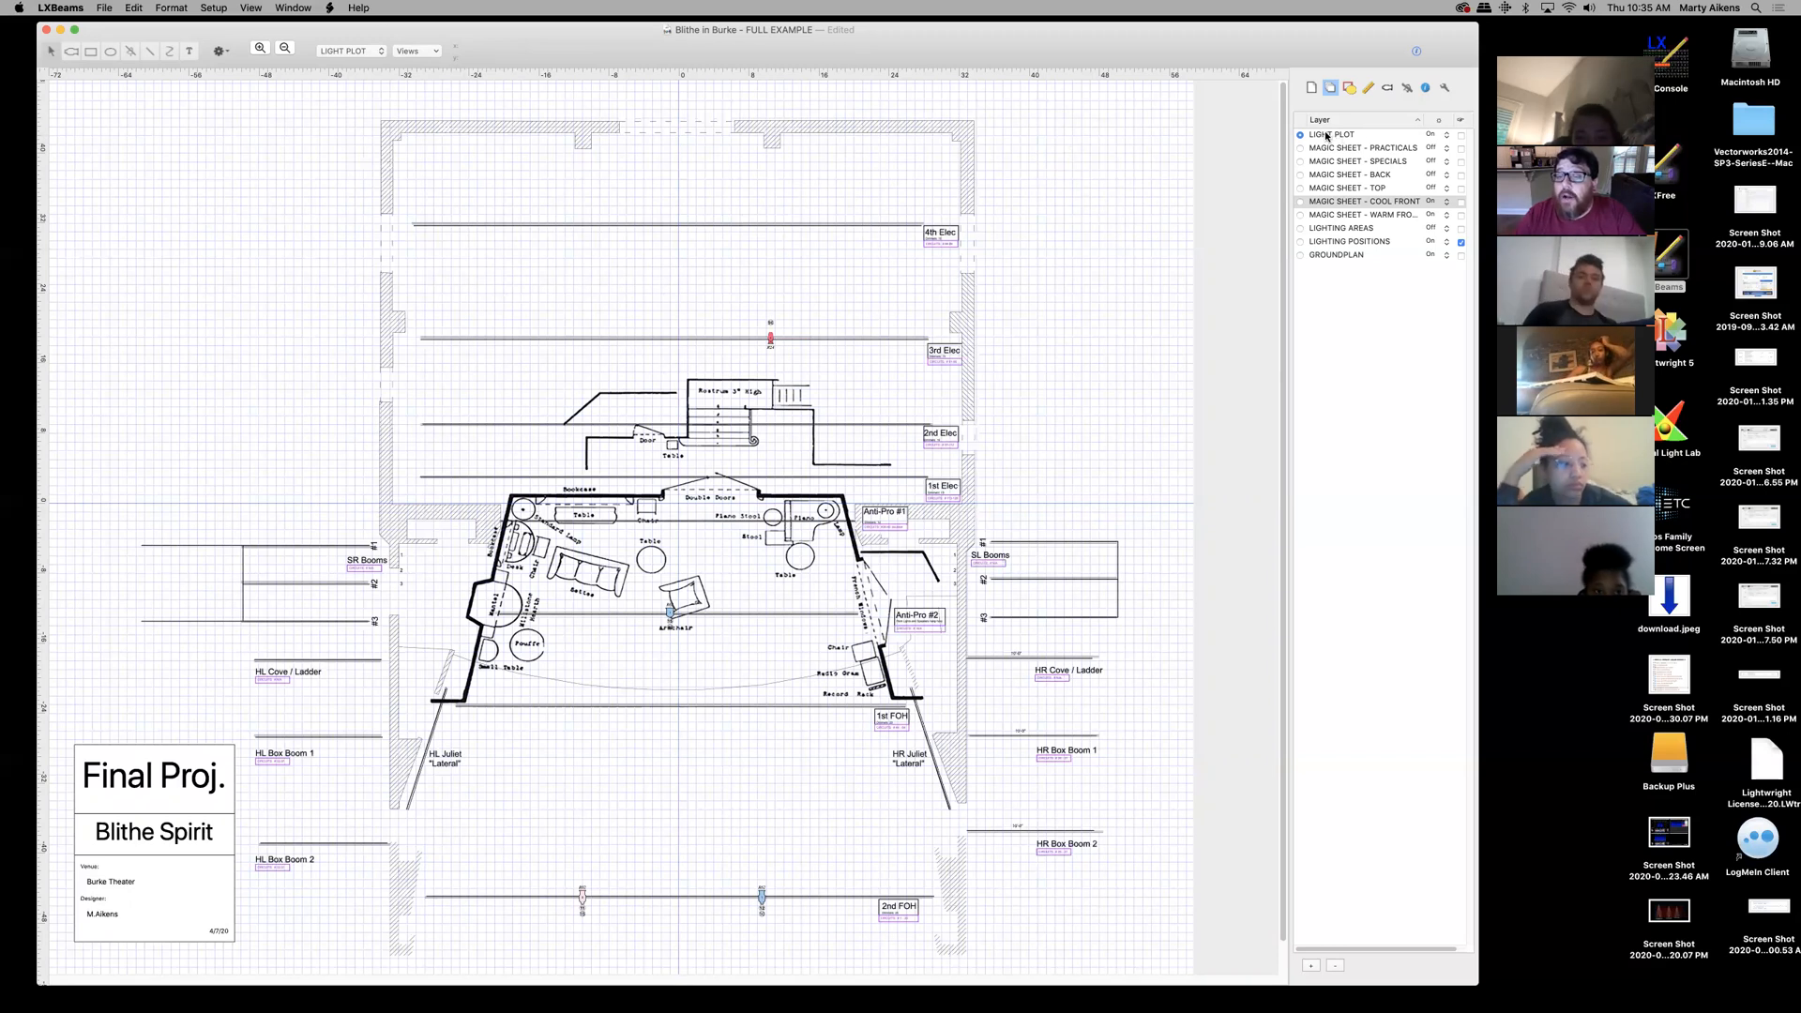
click(71, 53)
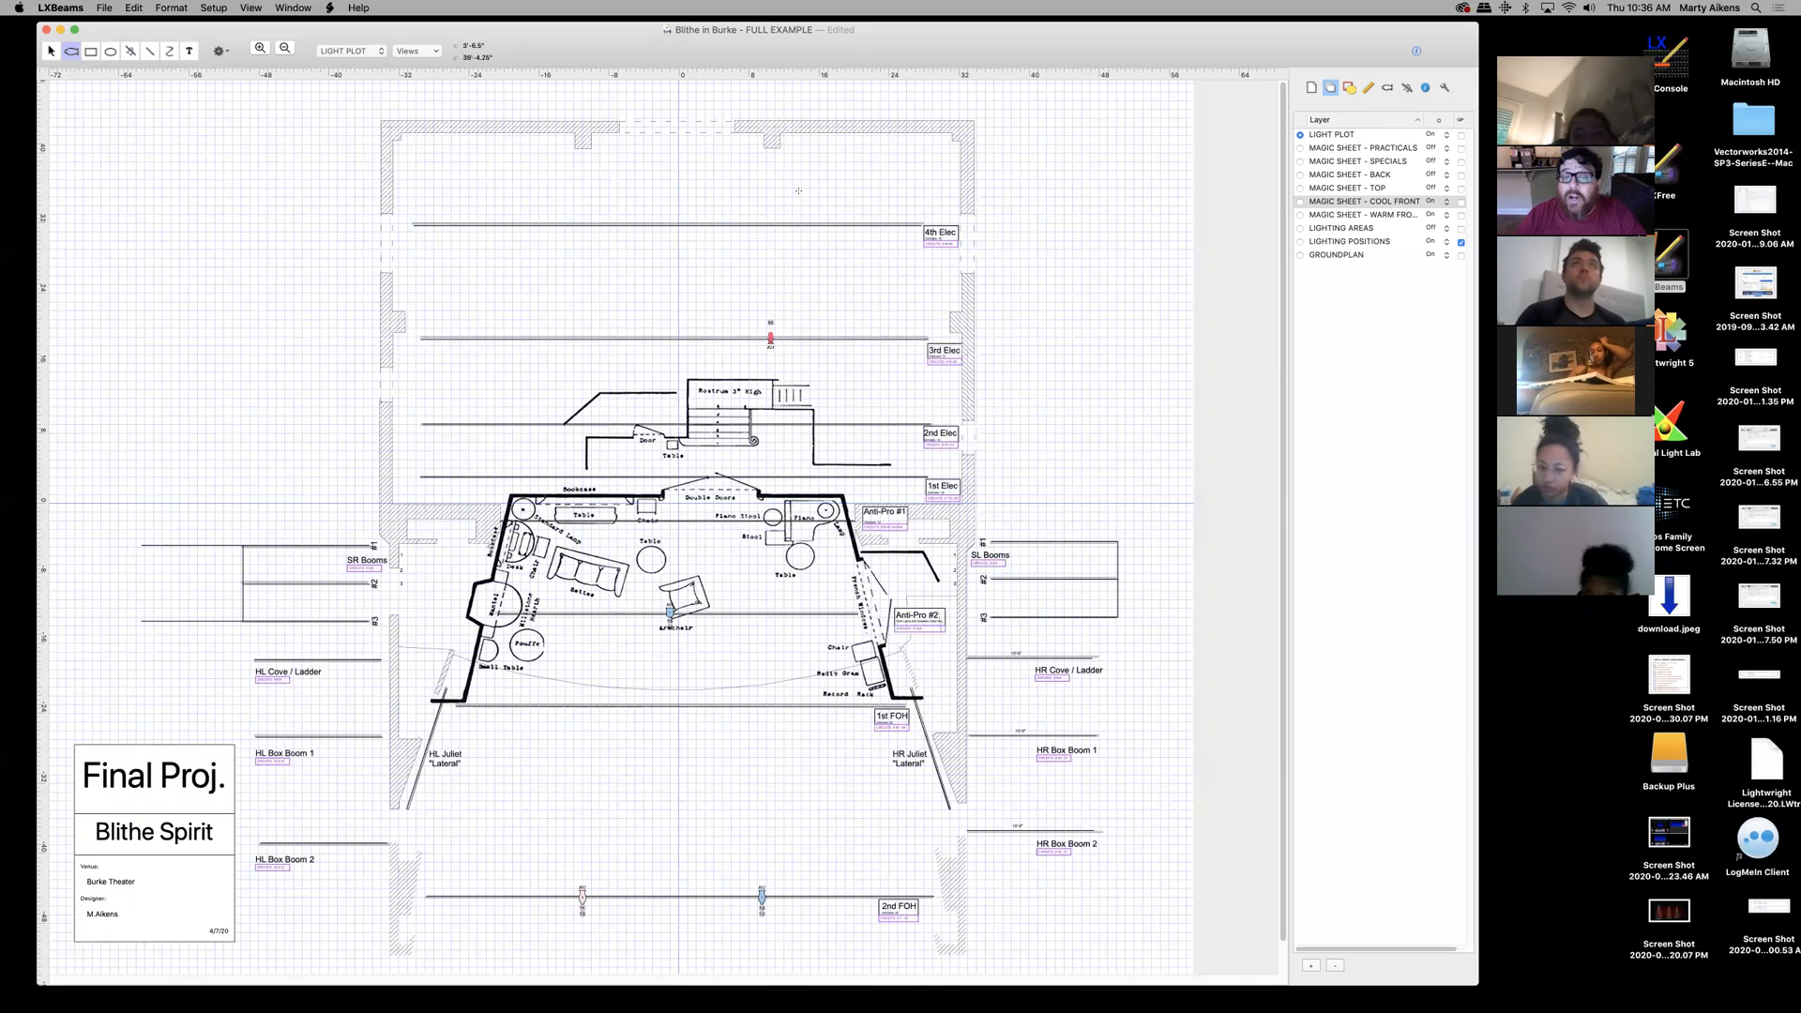
- Show the fixture Symbol library and scroll through the lighting instrument palette
click(1388, 89)
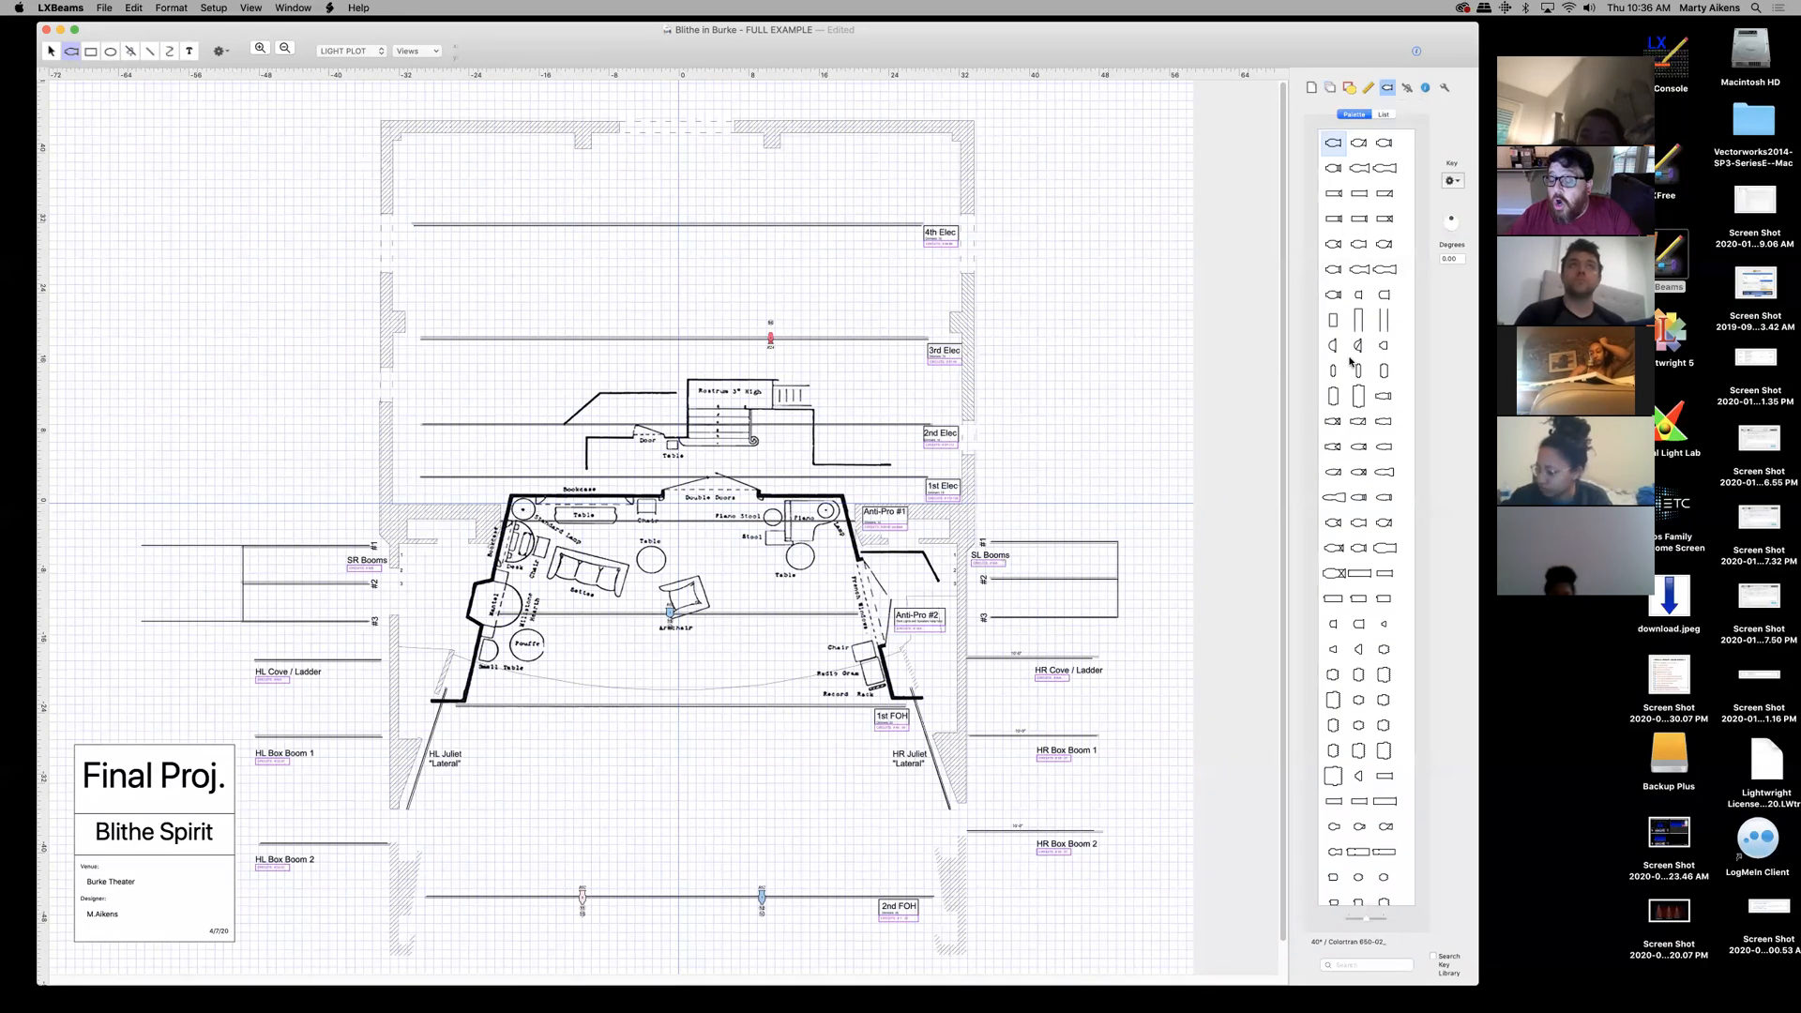
scroll(1389, 166, down, 10)
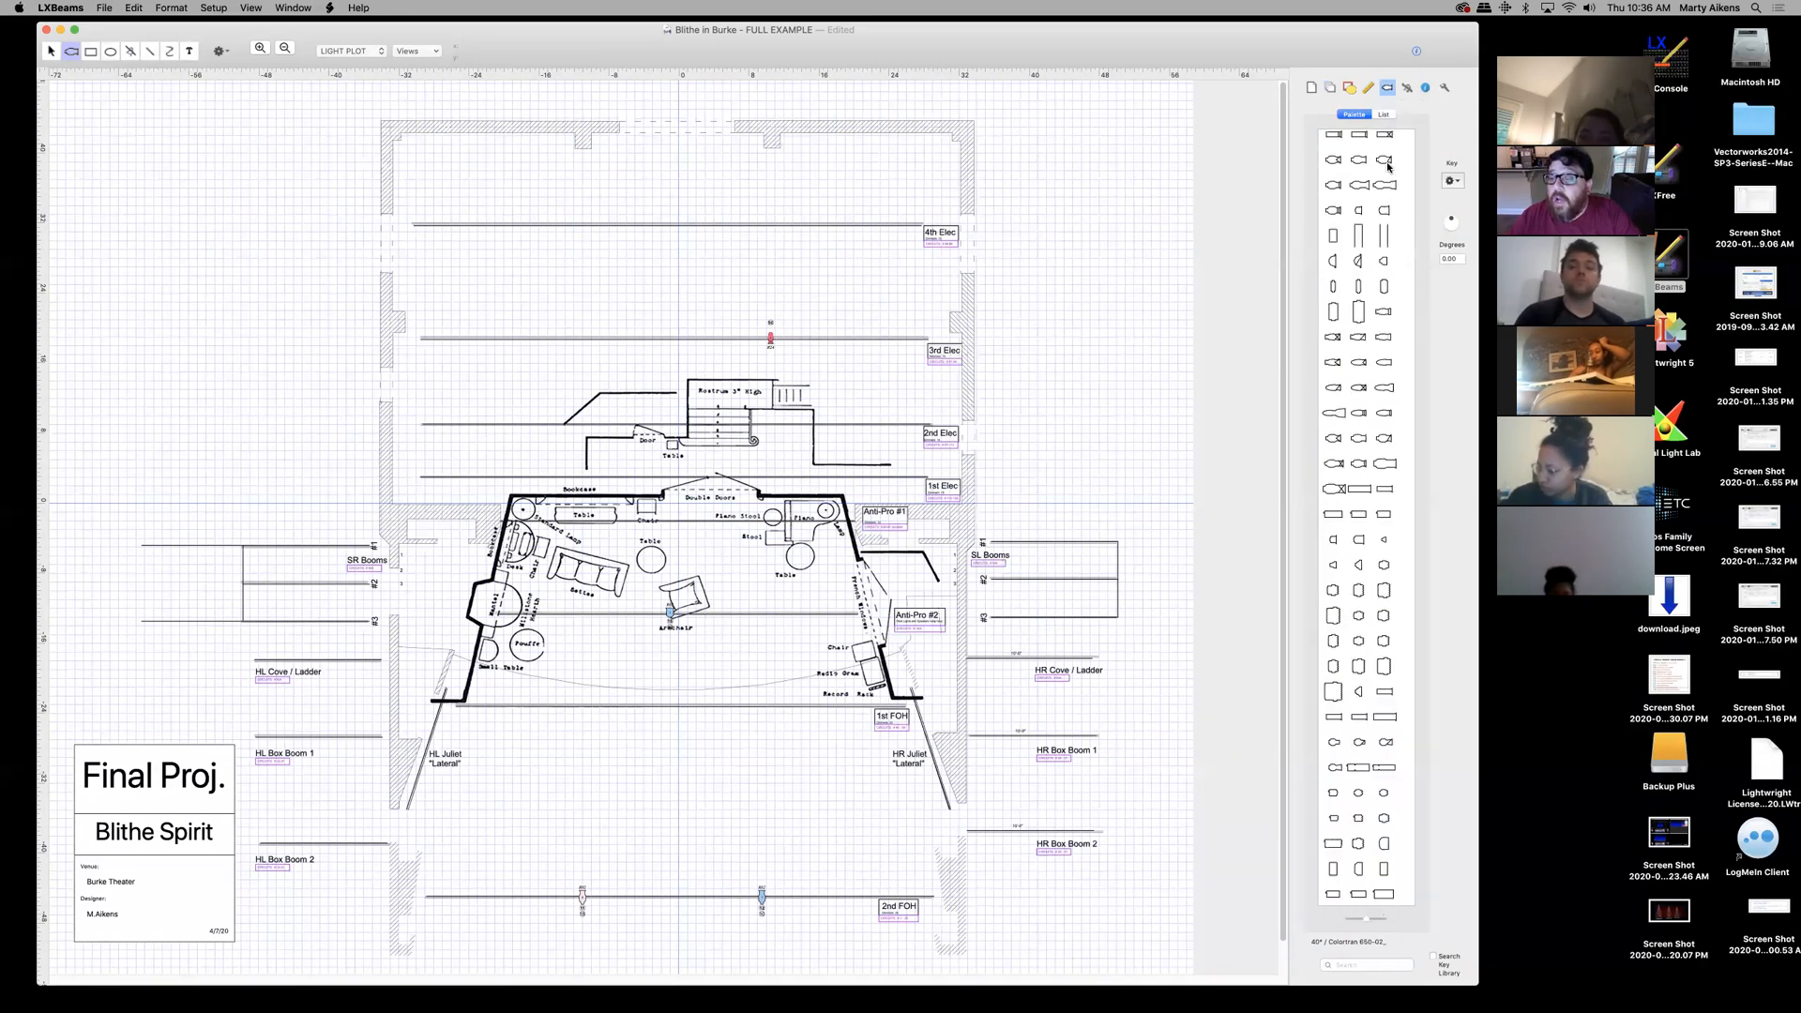
scroll(1389, 166, down, 10)
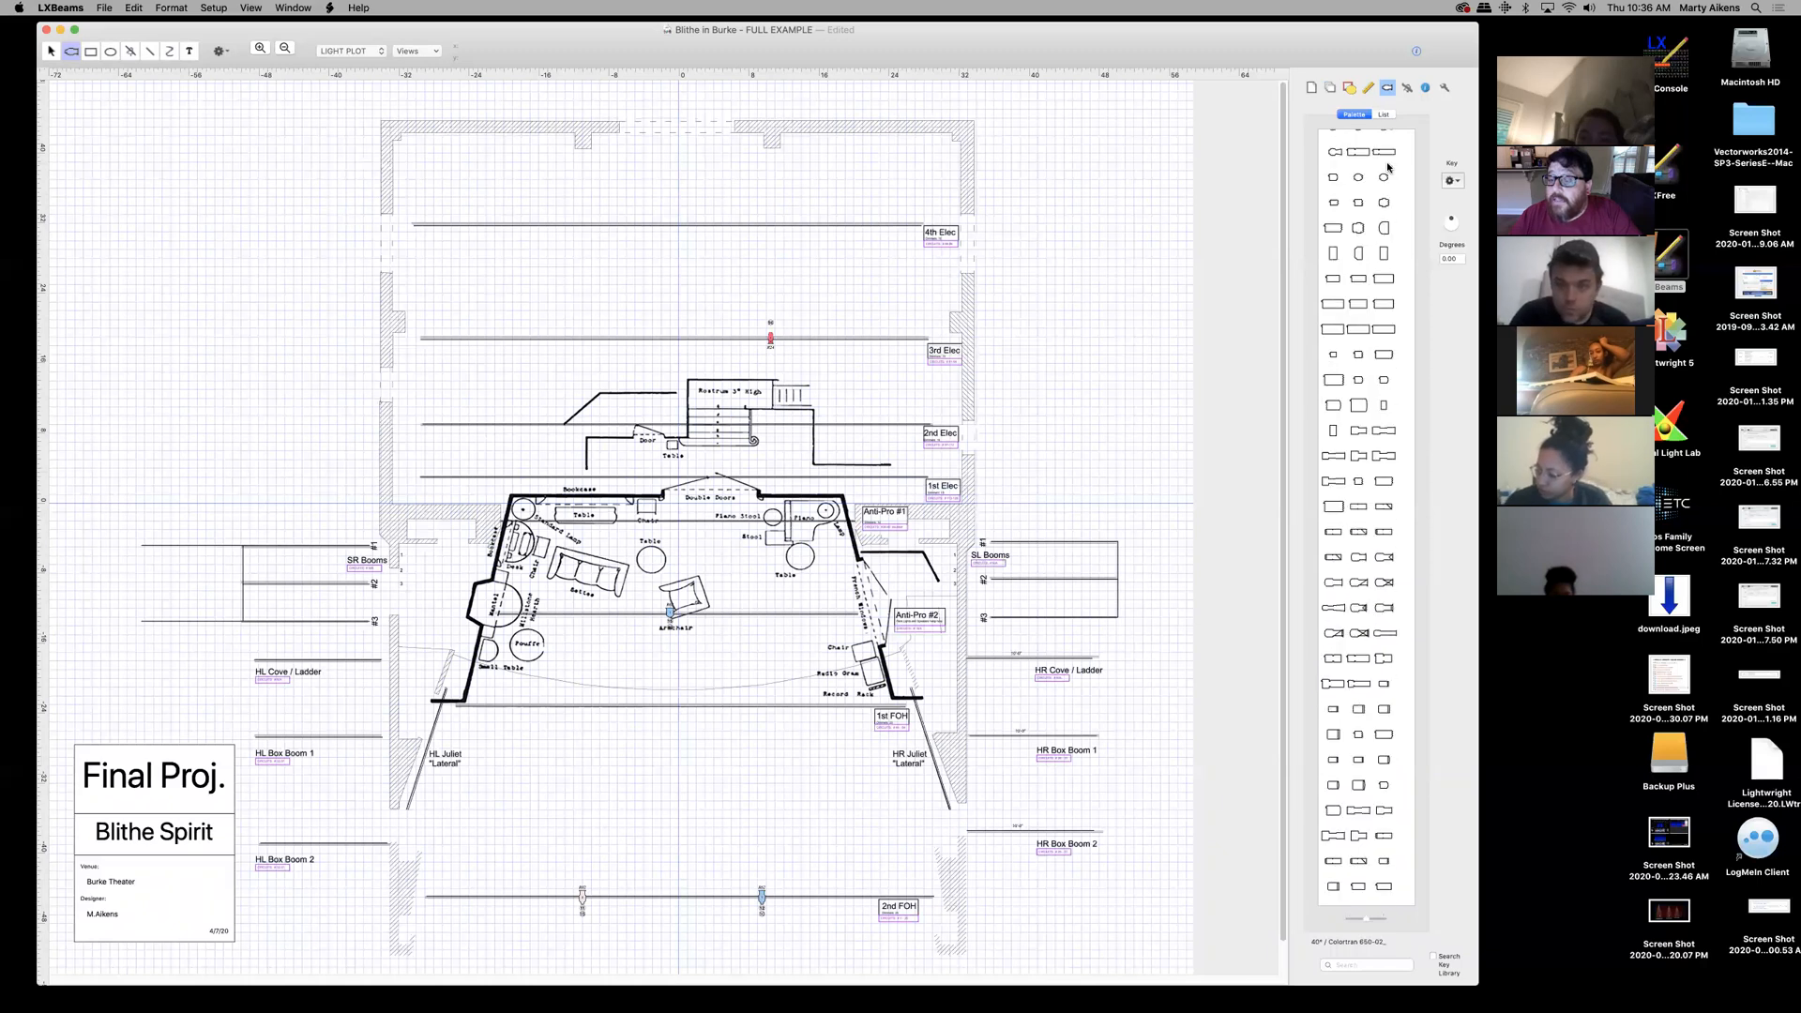
scroll(1389, 166, down, 9)
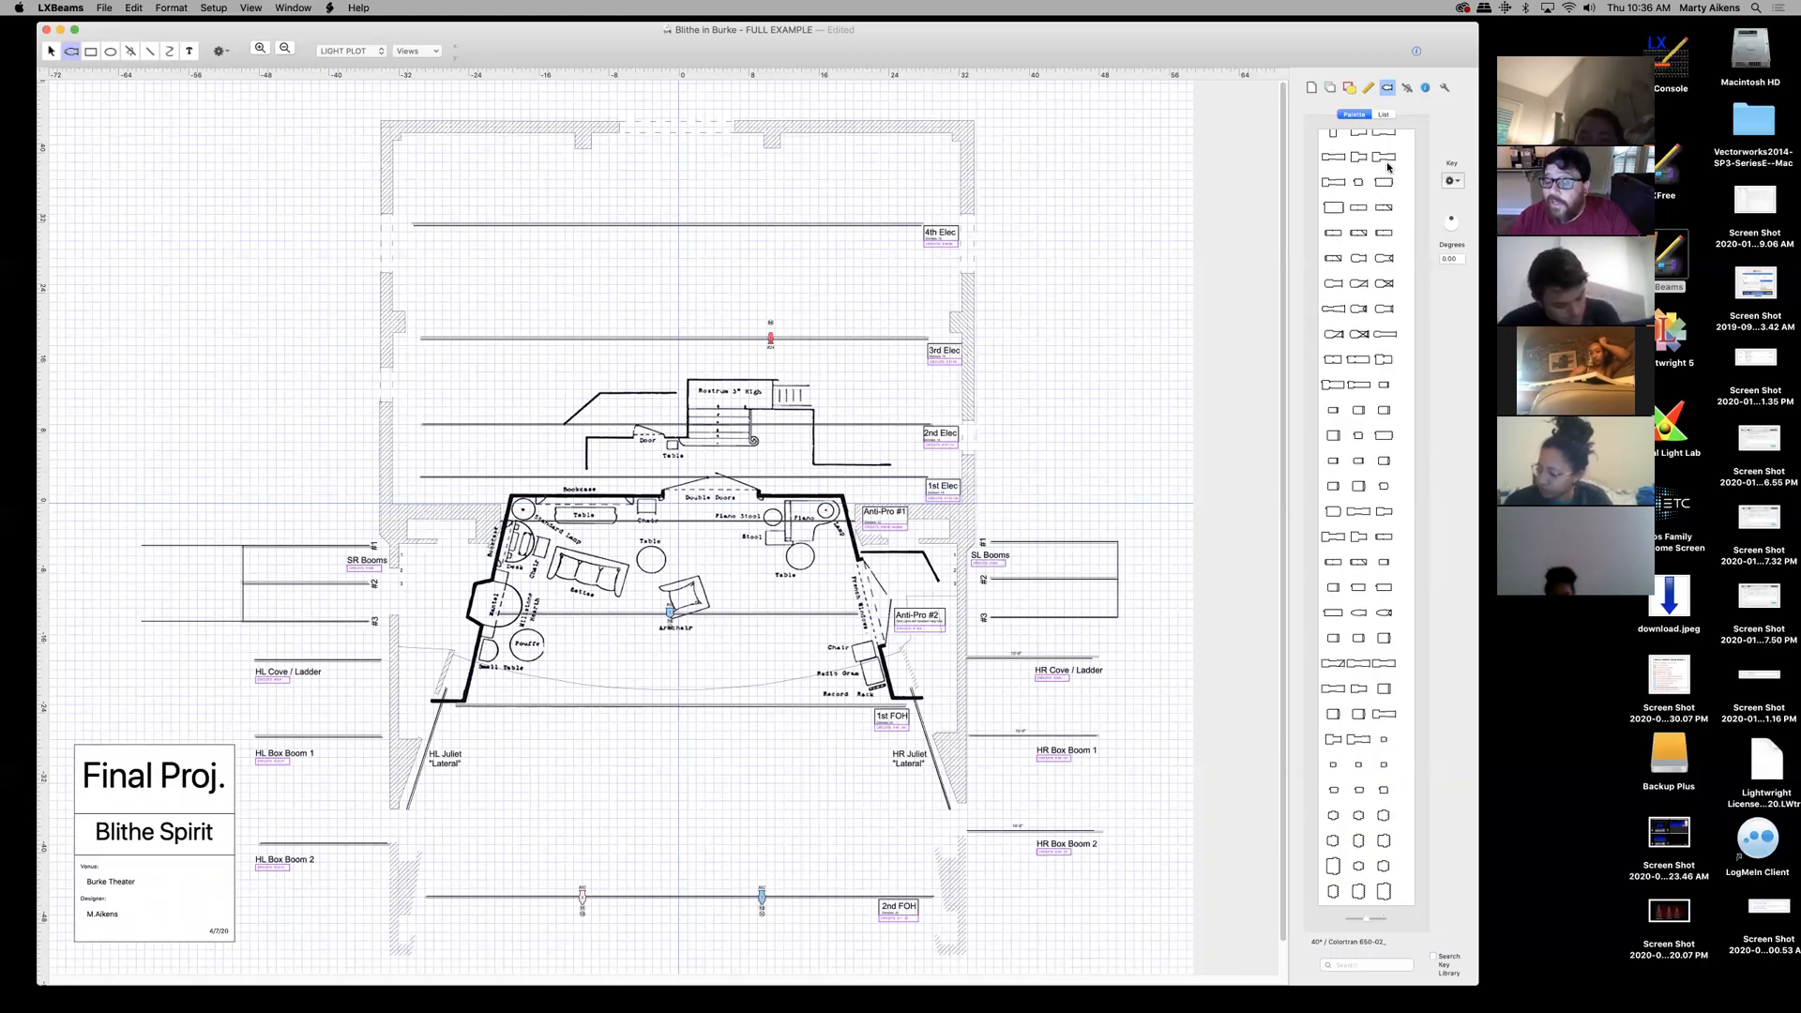
scroll(1390, 166, down, 4)
scroll(1389, 166, down, 4)
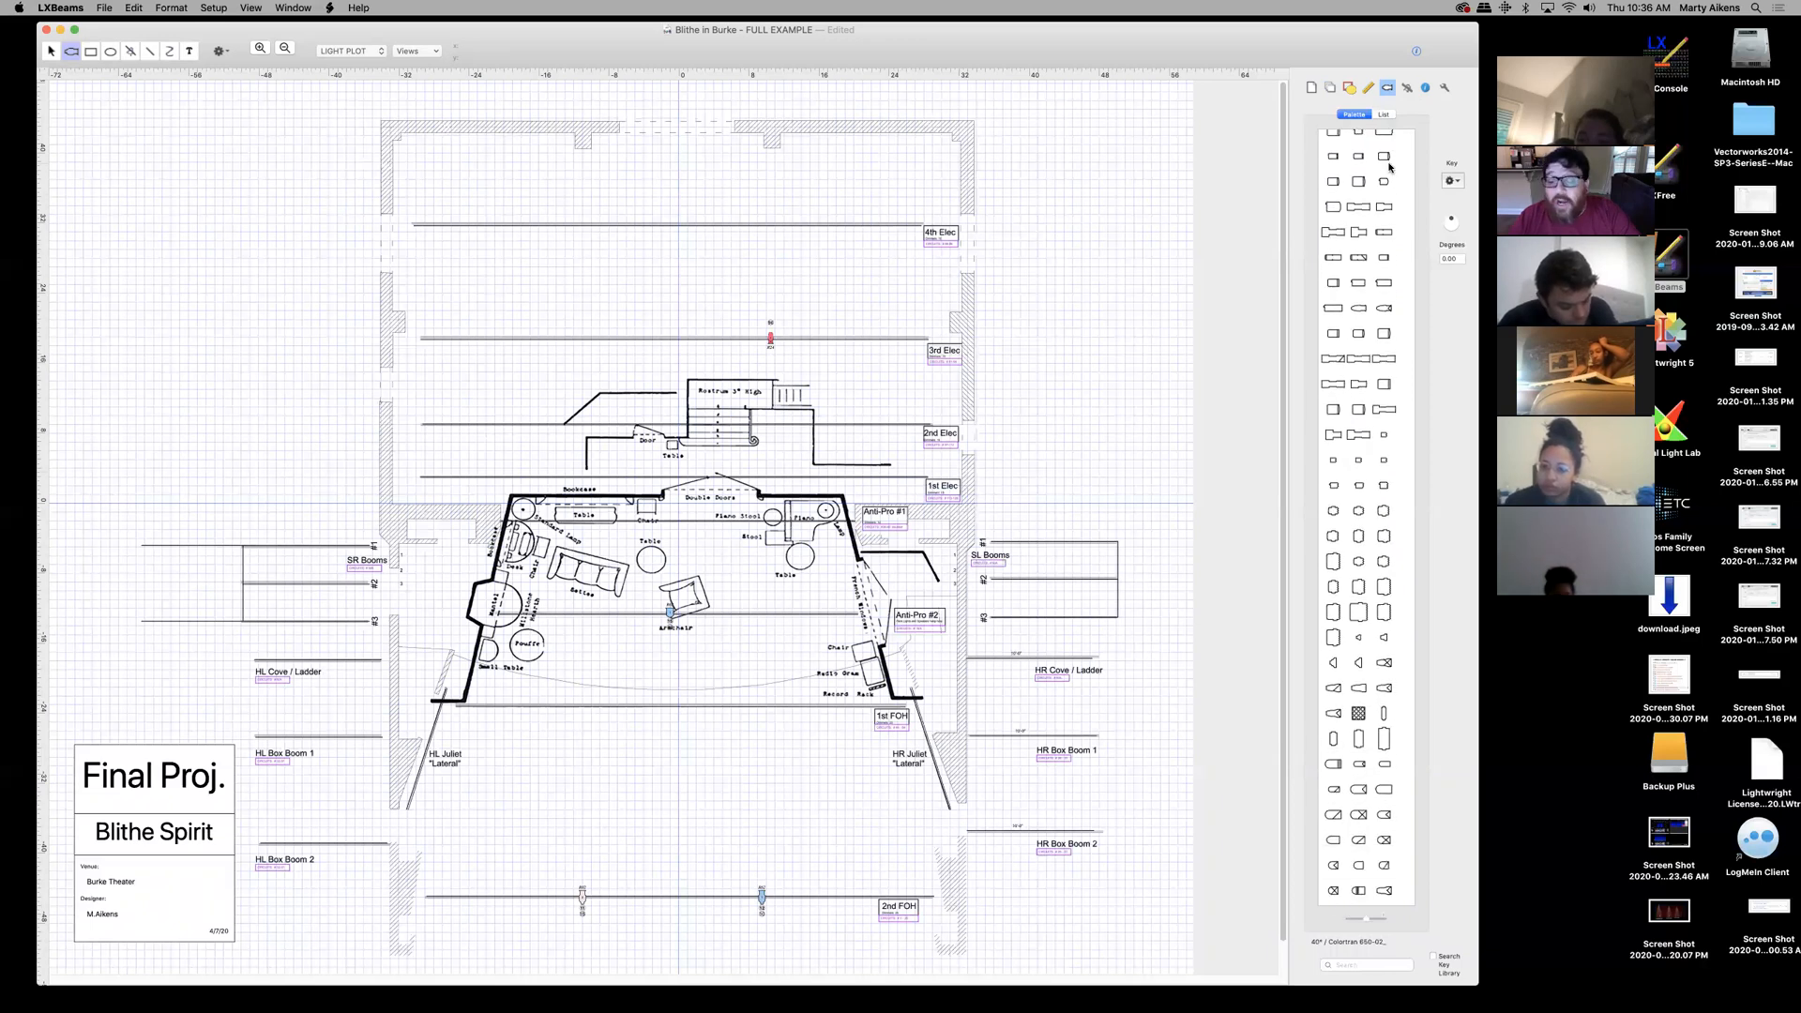
scroll(1389, 166, down, 2)
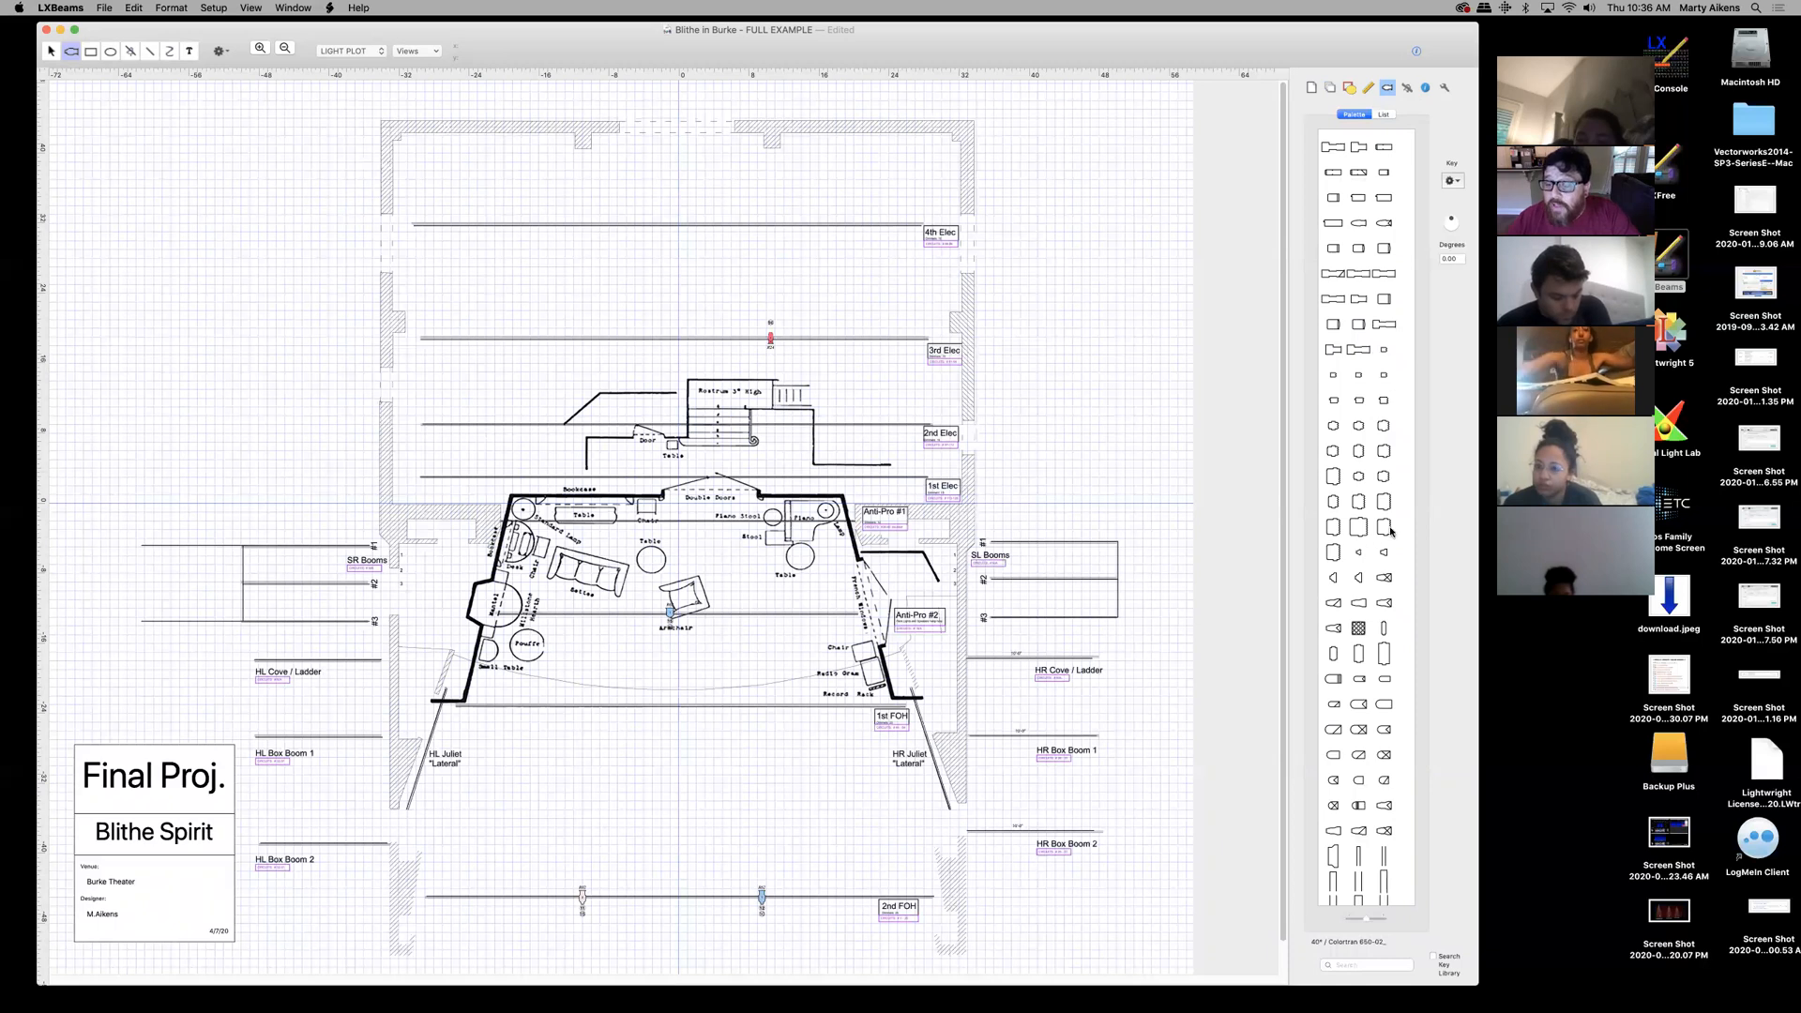
scroll(1376, 459, down, 5)
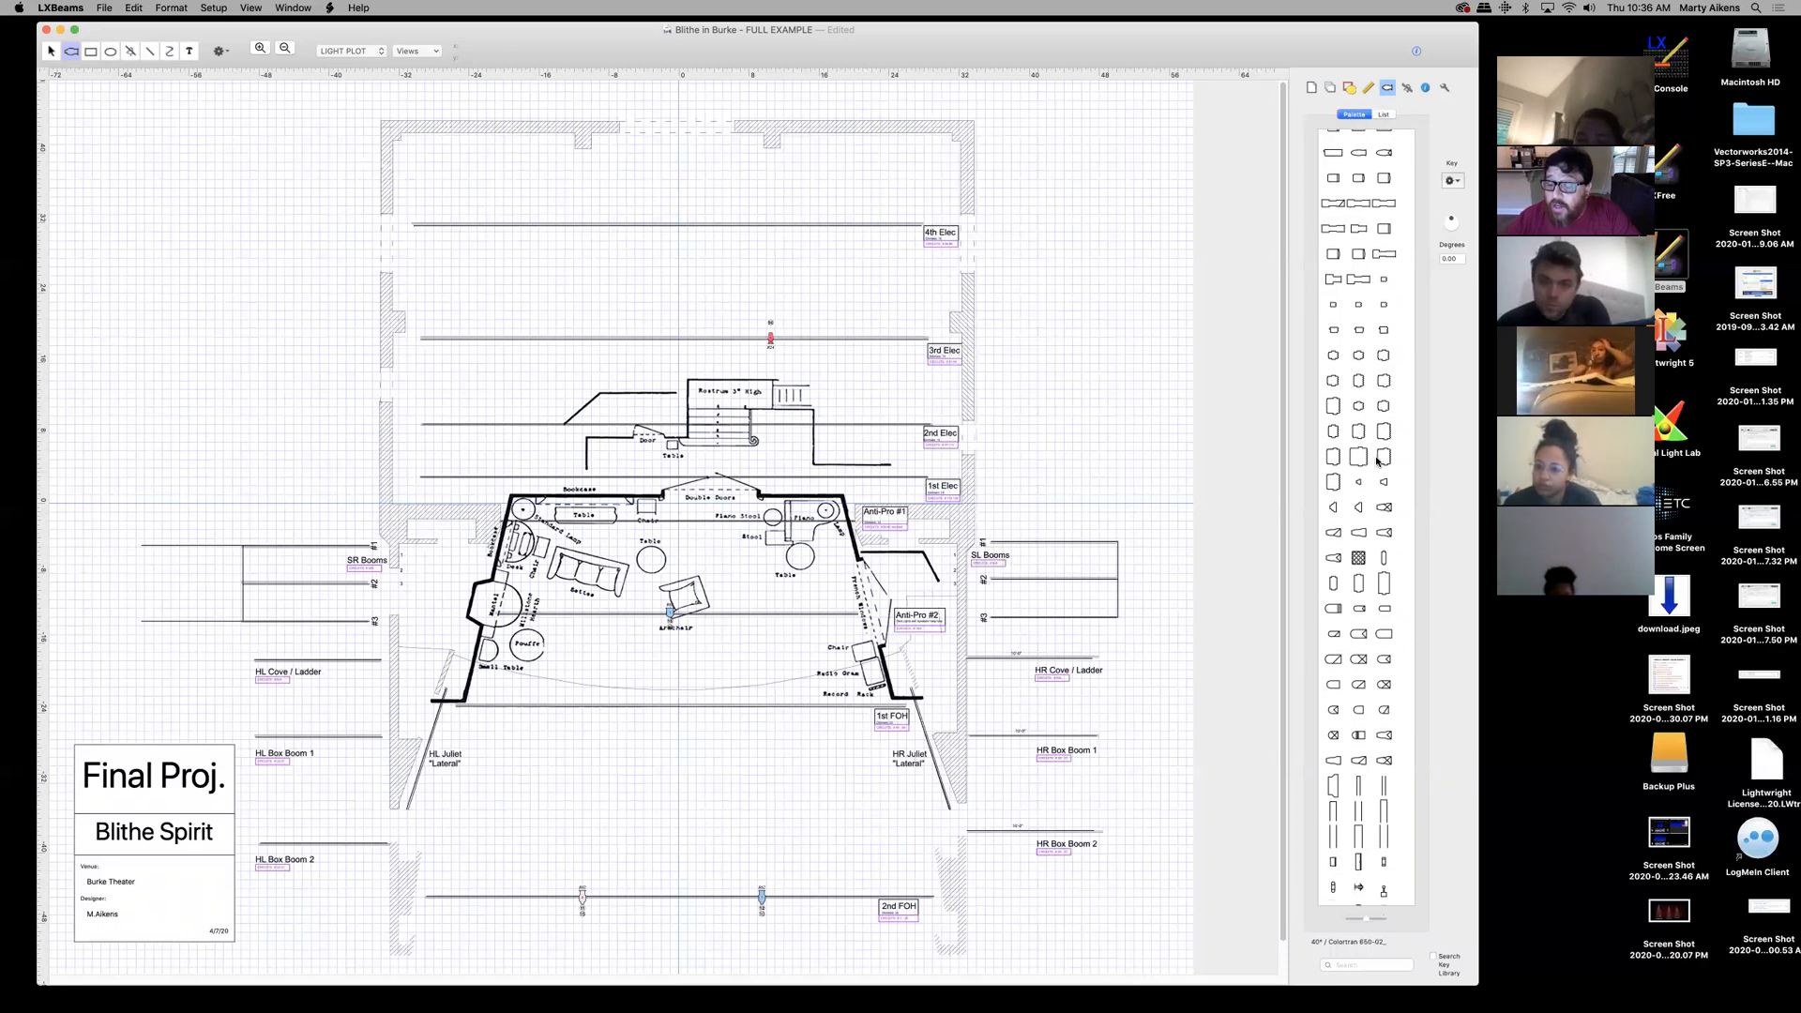
scroll(1376, 459, down, 6)
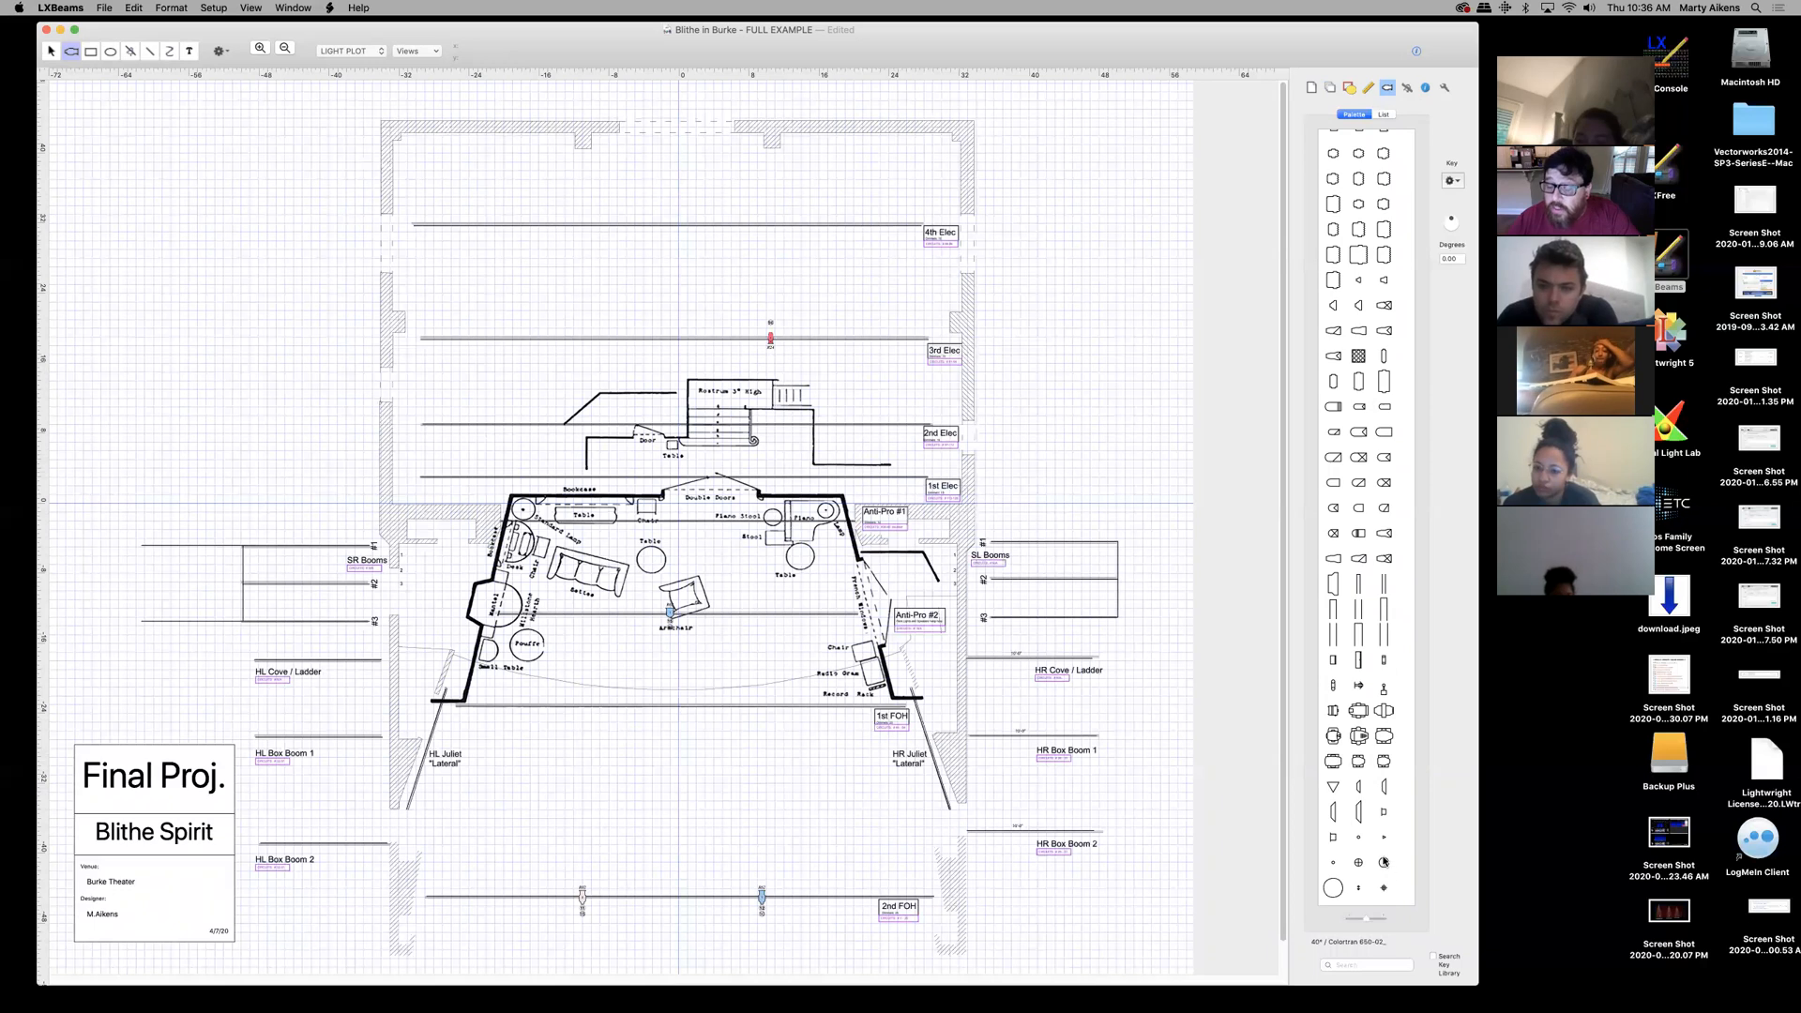
scroll(1348, 608, down, 8)
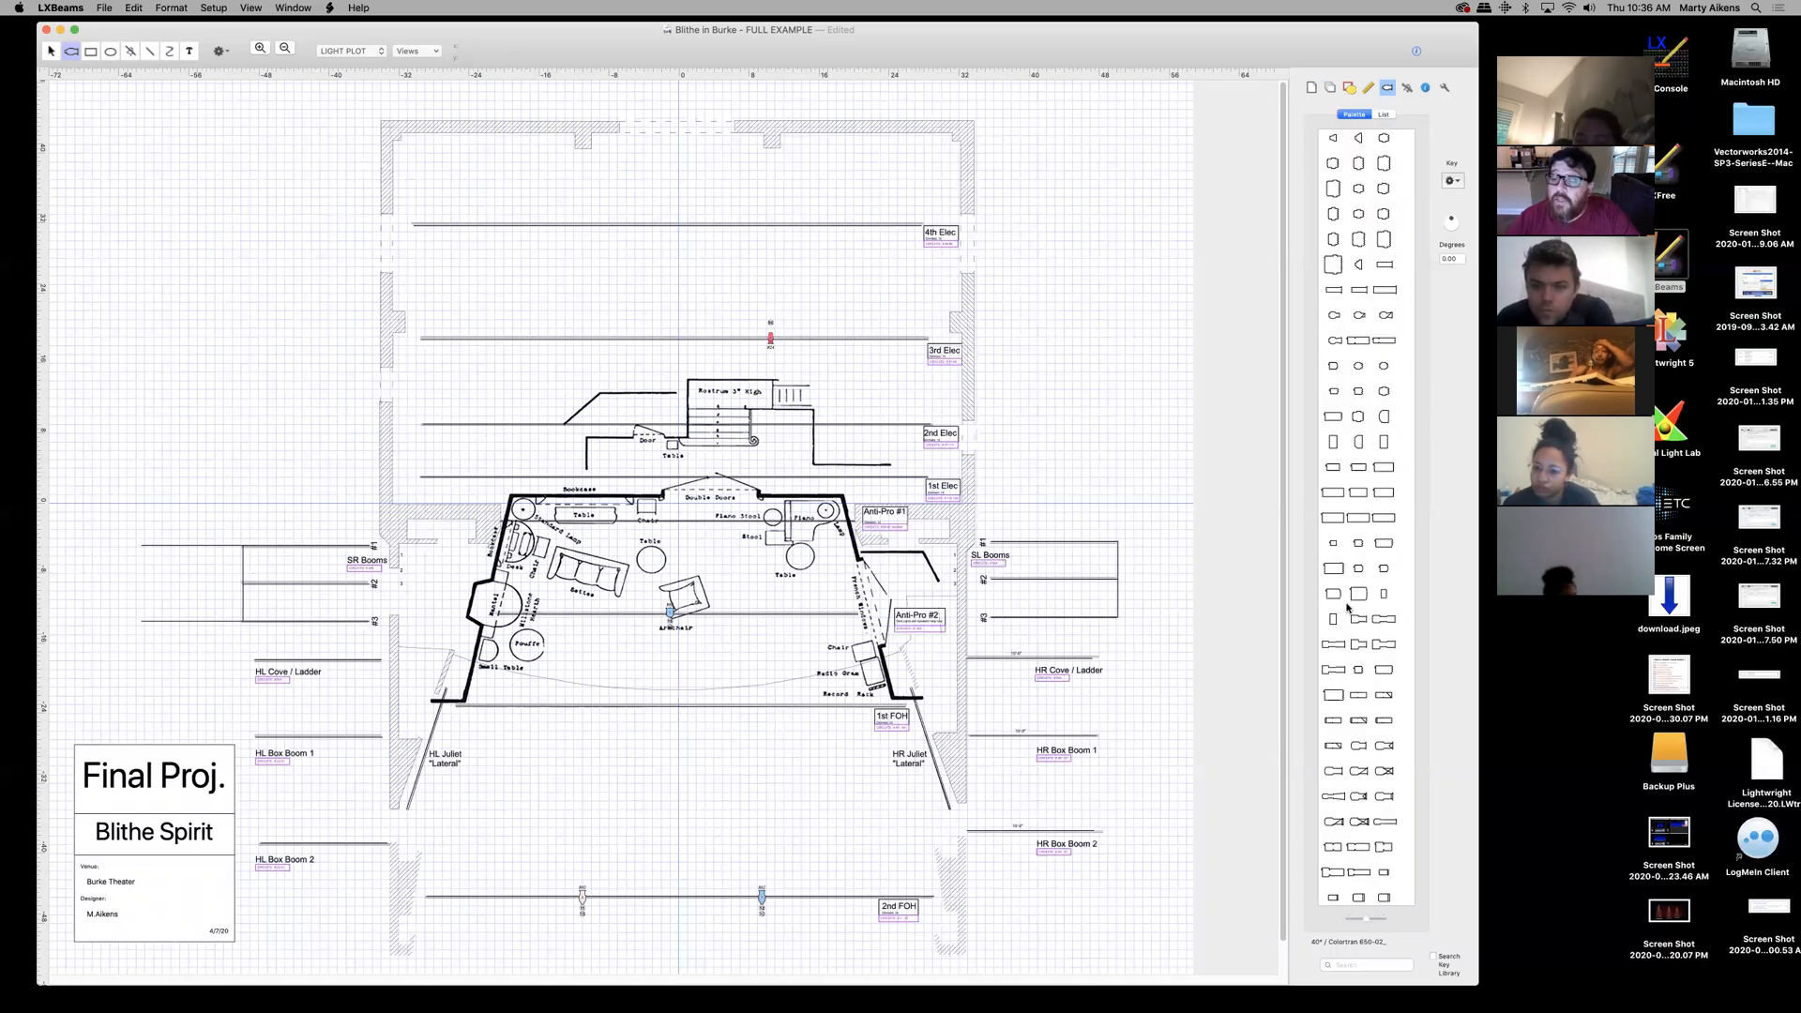
scroll(1352, 363, up, 5)
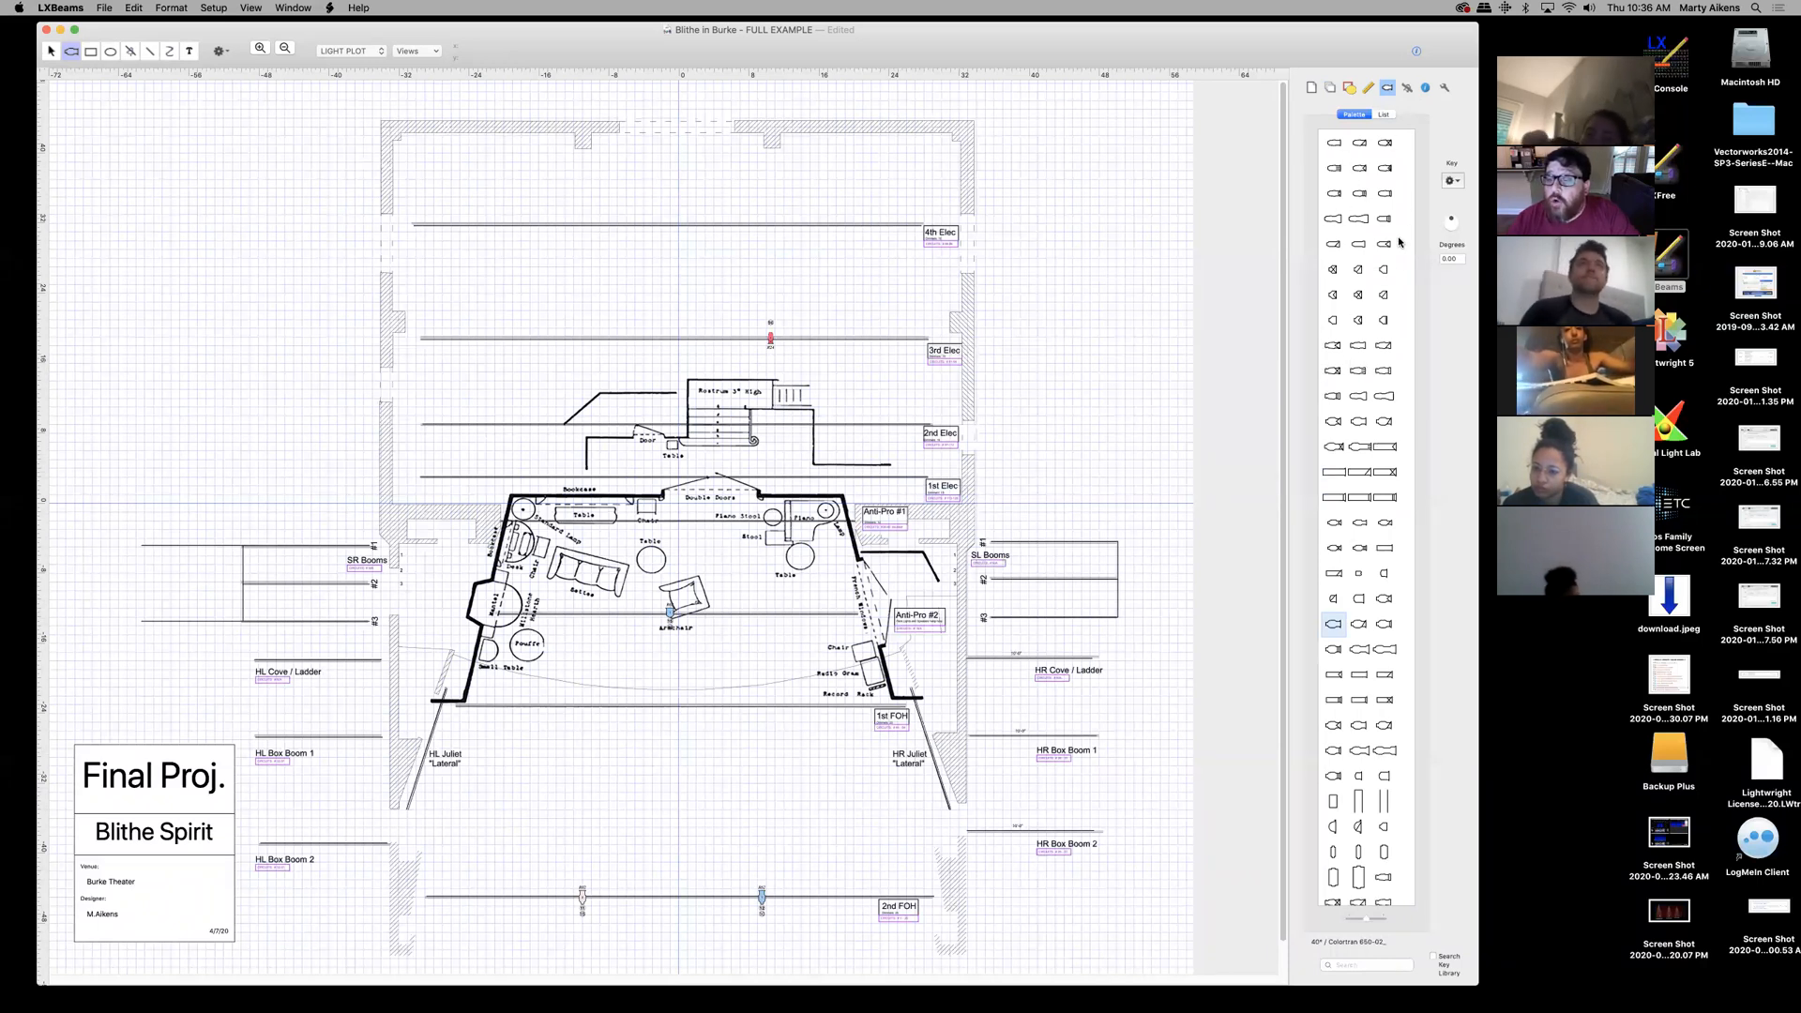
scroll(1406, 273, down, 5)
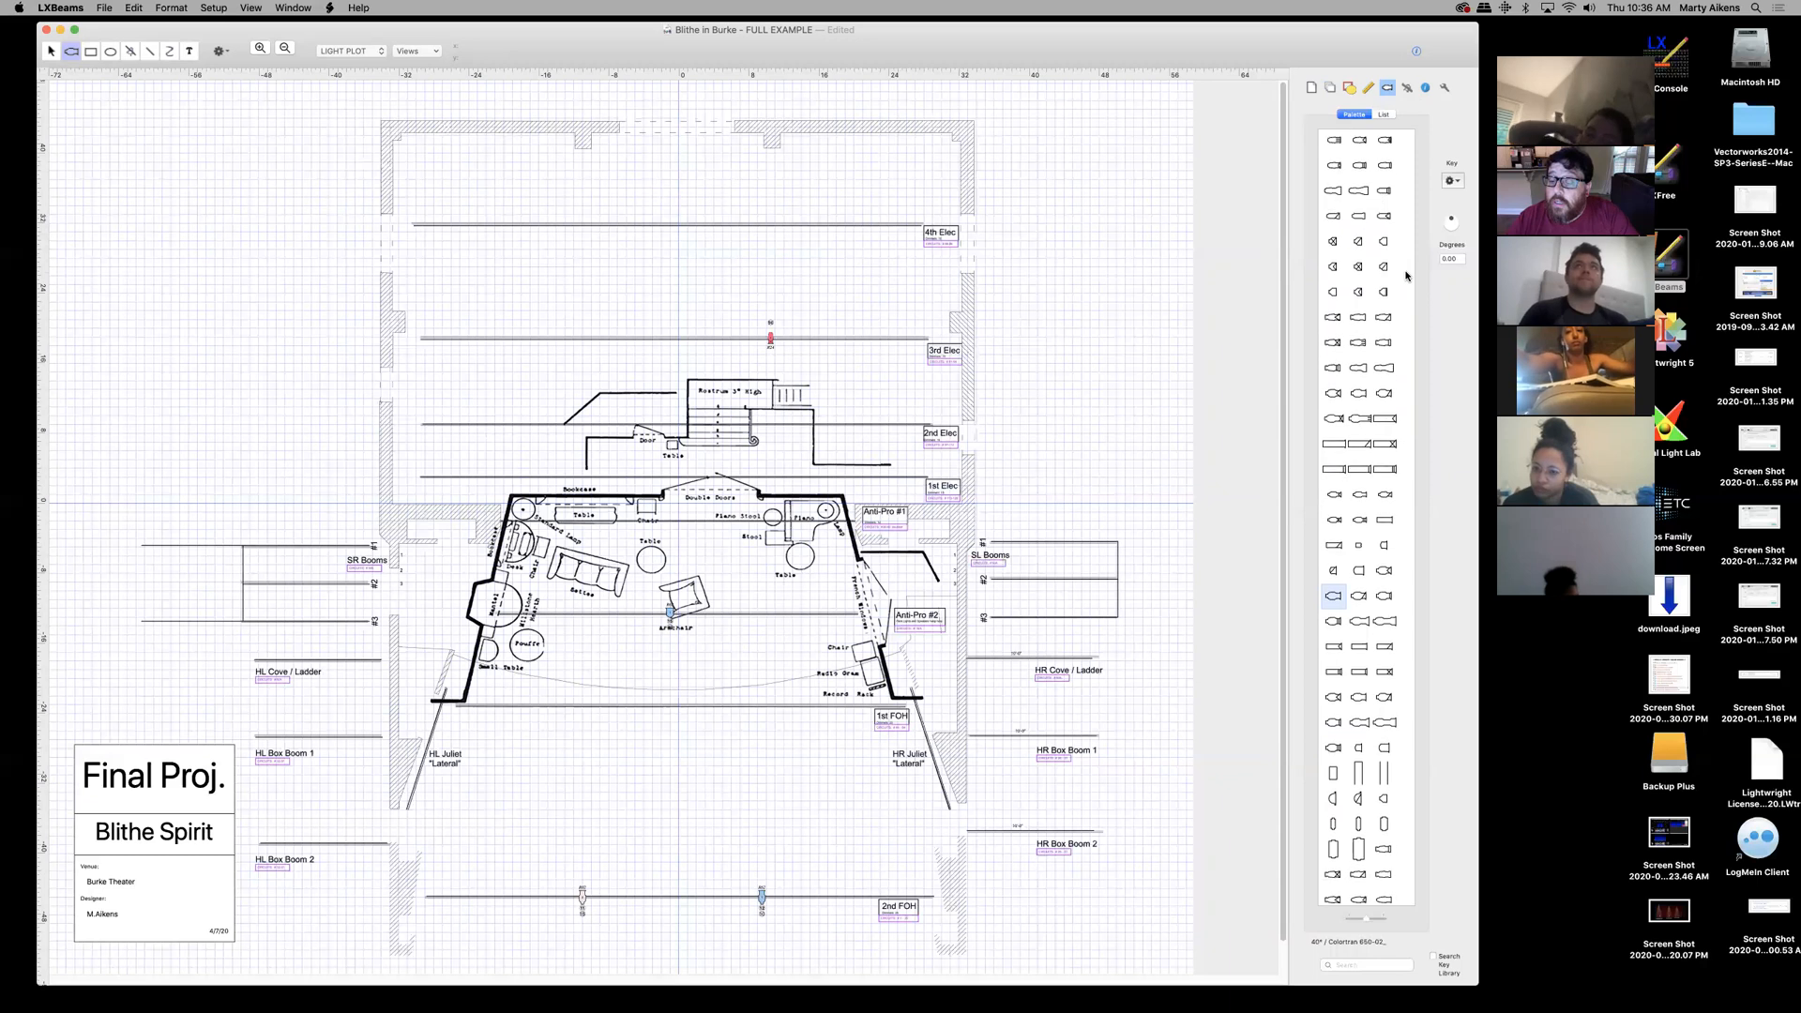
scroll(1404, 277, down, 2)
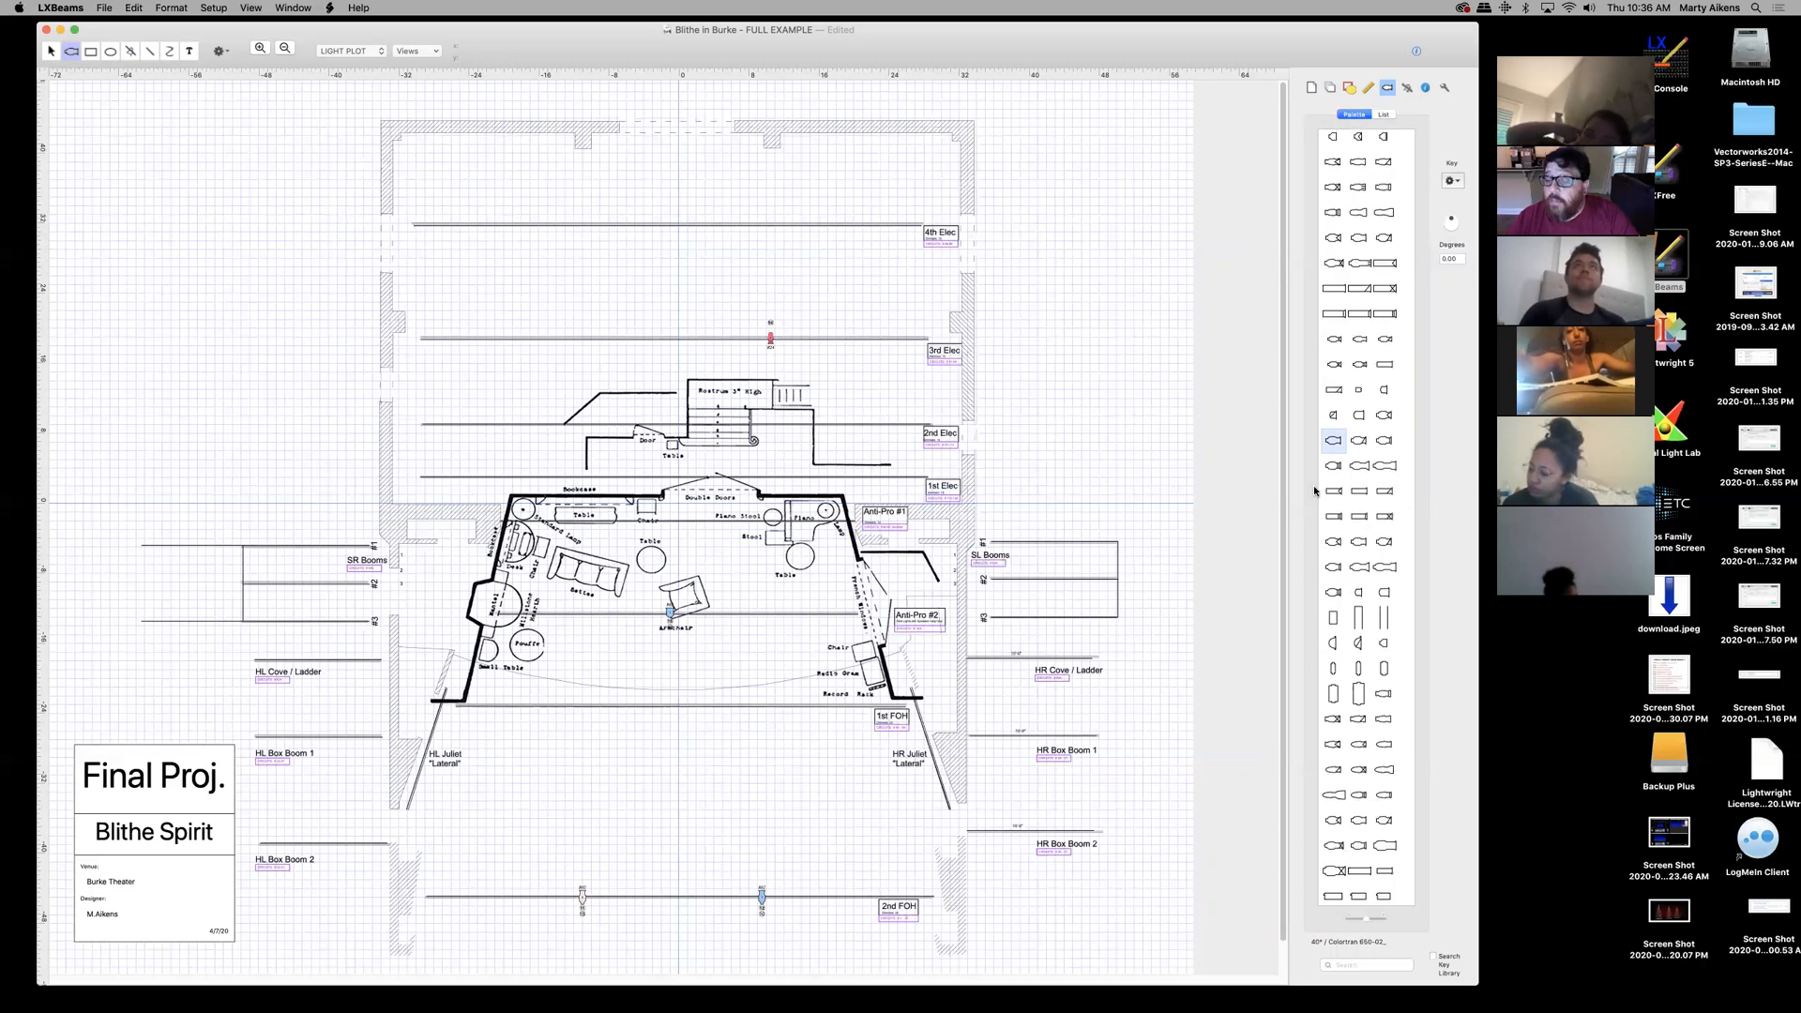
scroll(1398, 469, down, 4)
scroll(1398, 470, down, 11)
scroll(1397, 472, down, 4)
scroll(1394, 471, up, 20)
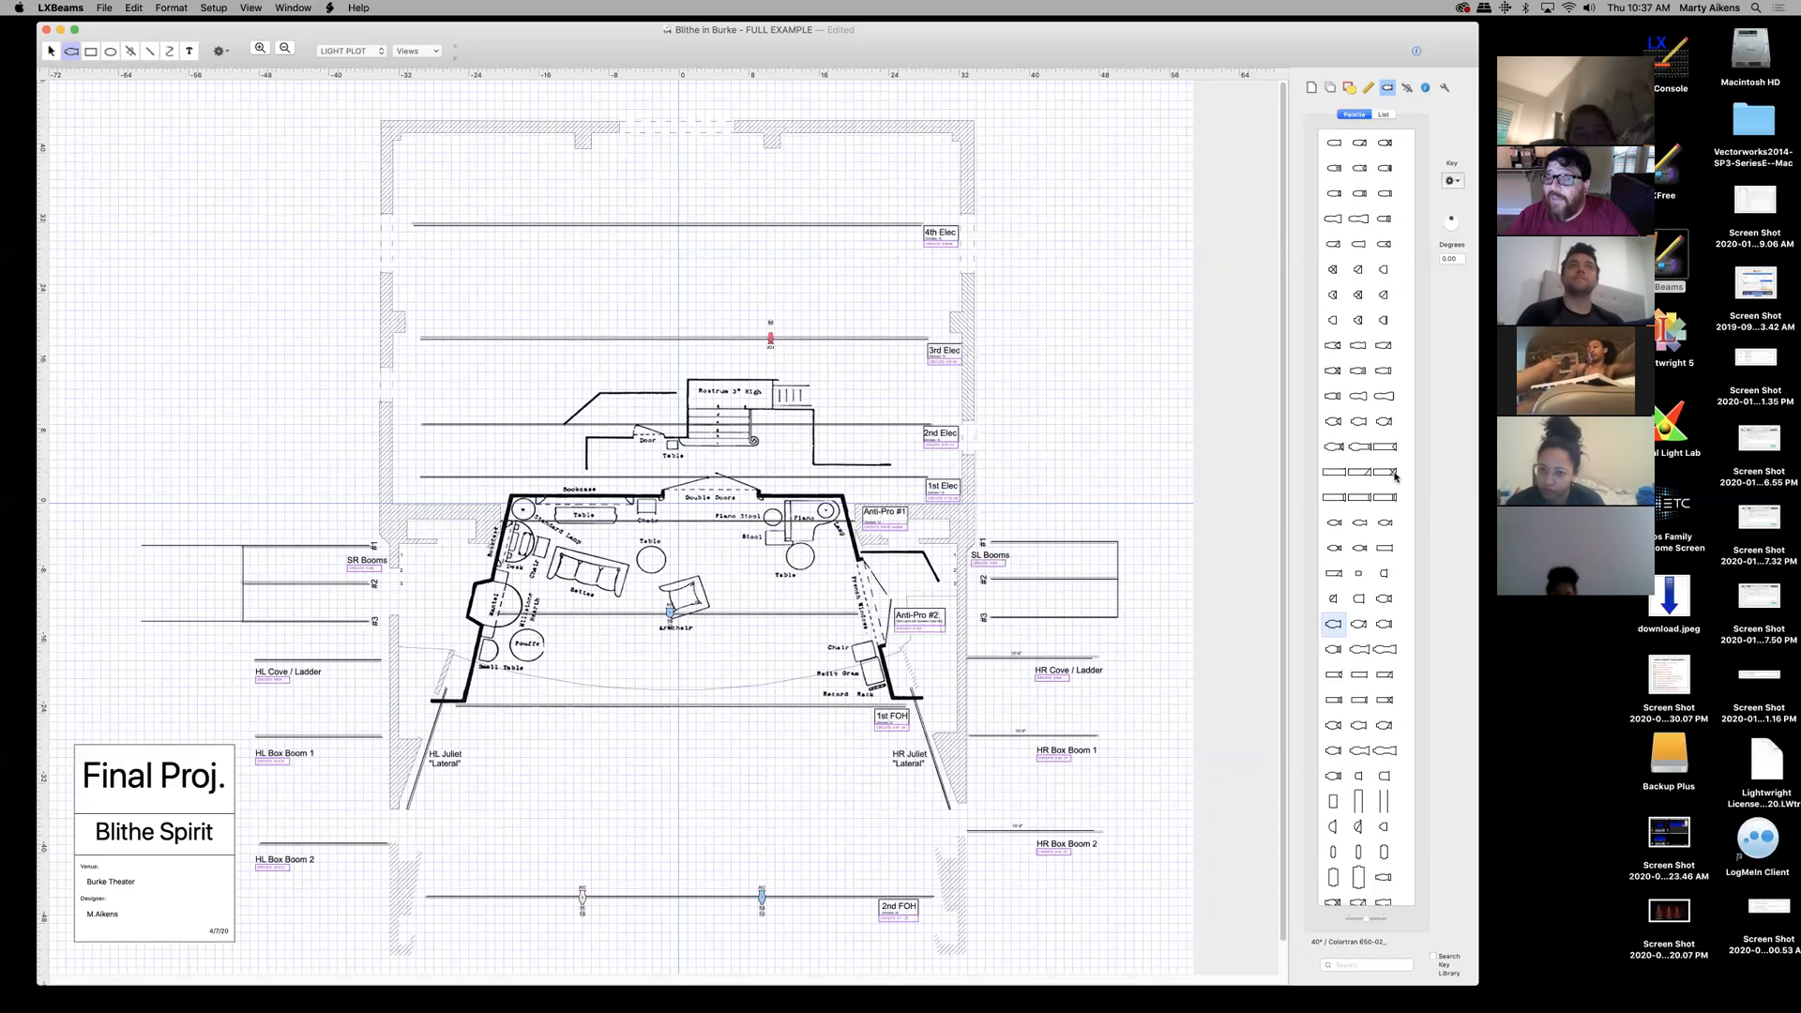
- In the fixture List view, select the 19° Source Four / ETC 419 instrument type
click(1385, 114)
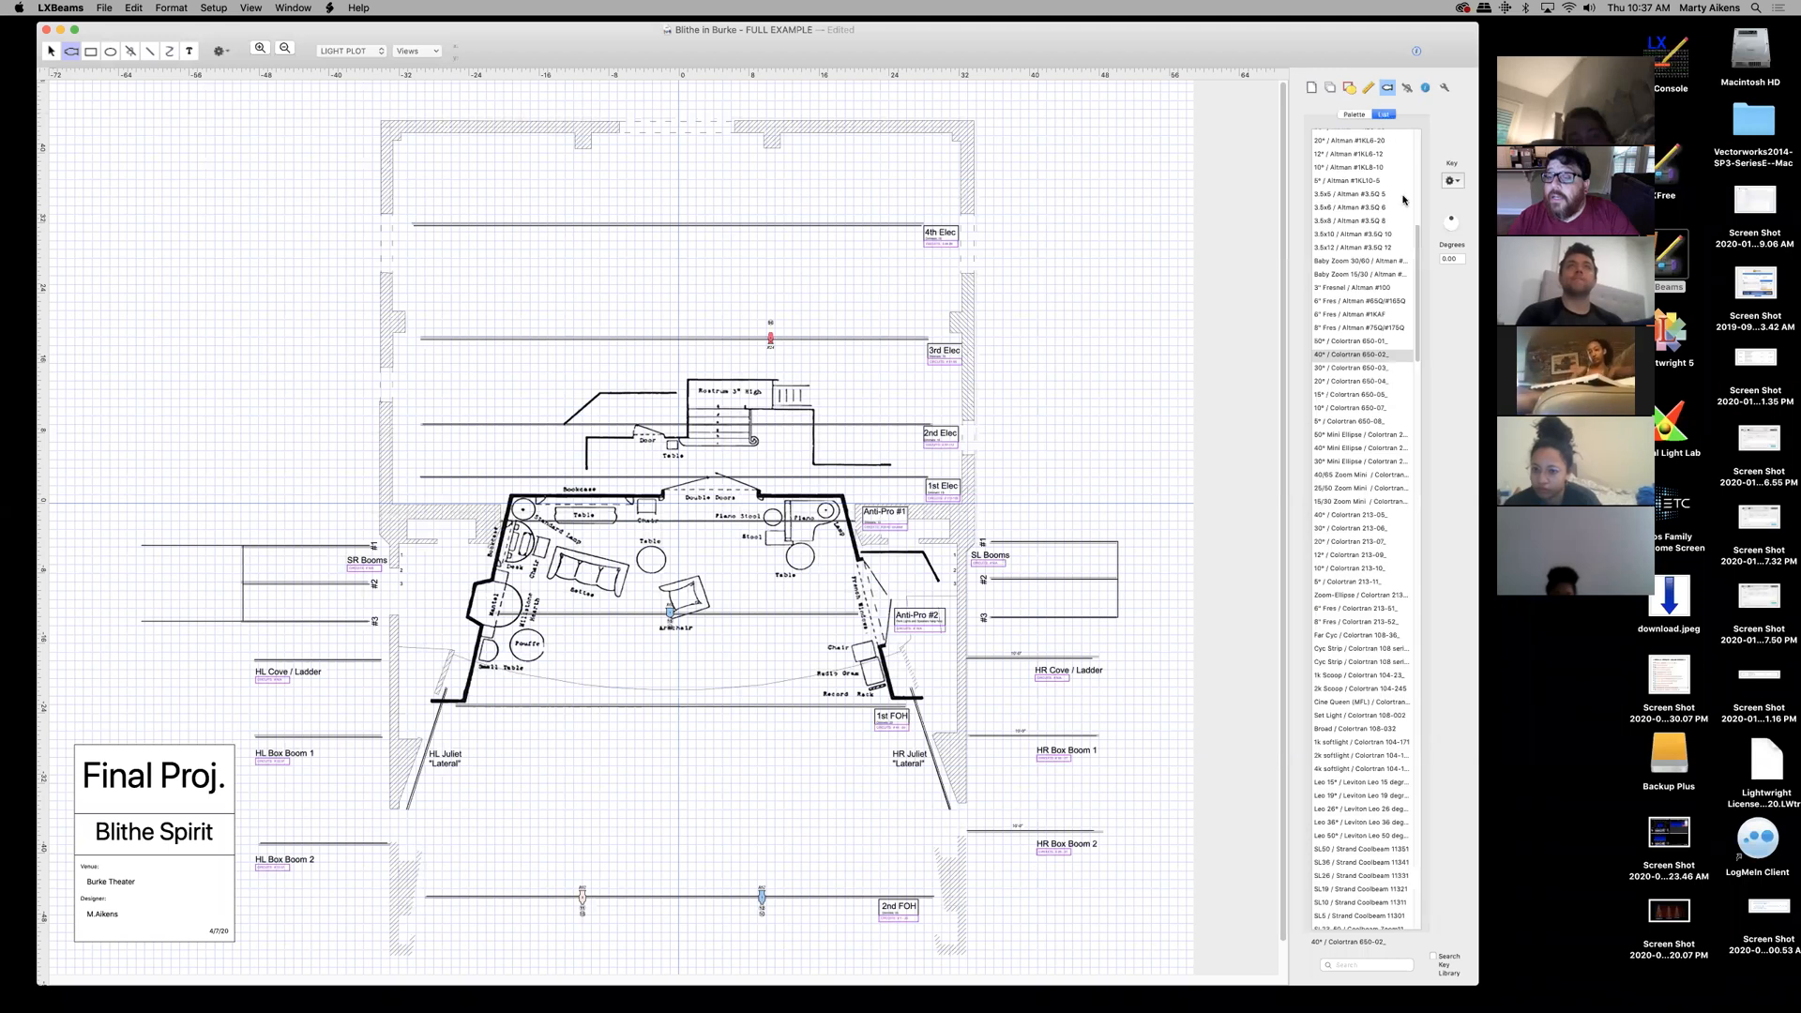
drag(1416, 247, 1423, 129)
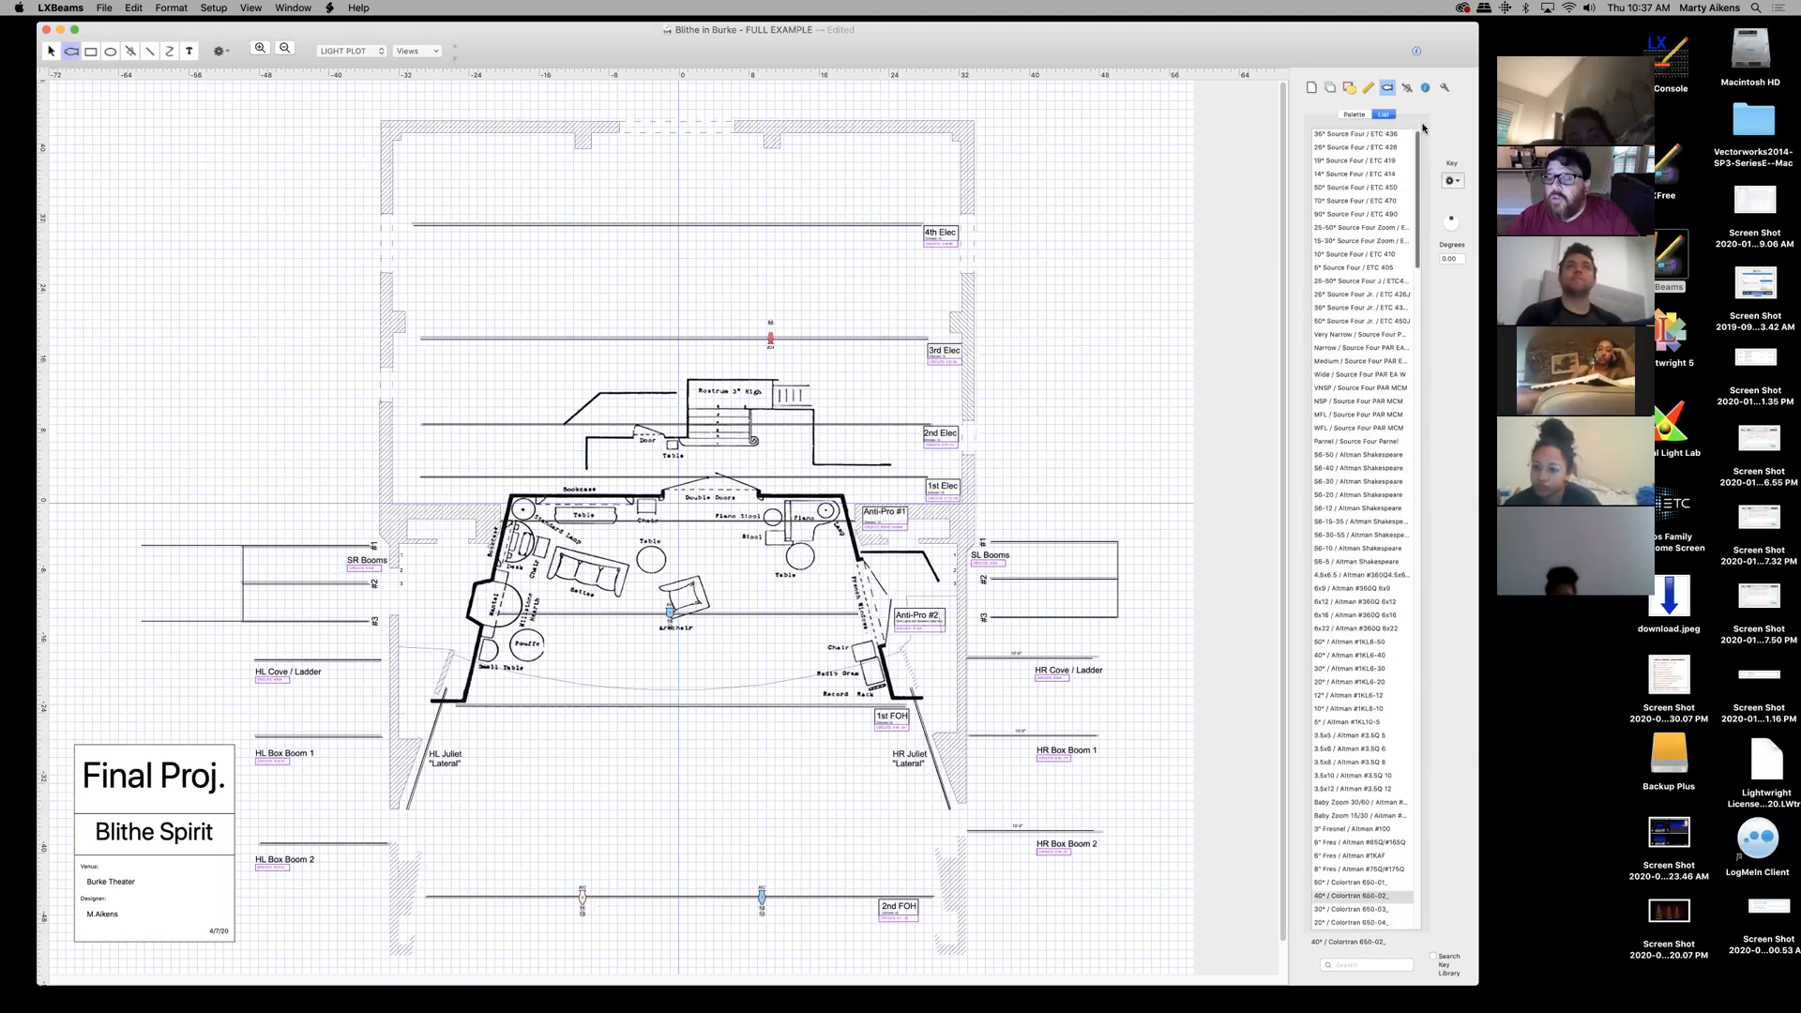
click(1323, 140)
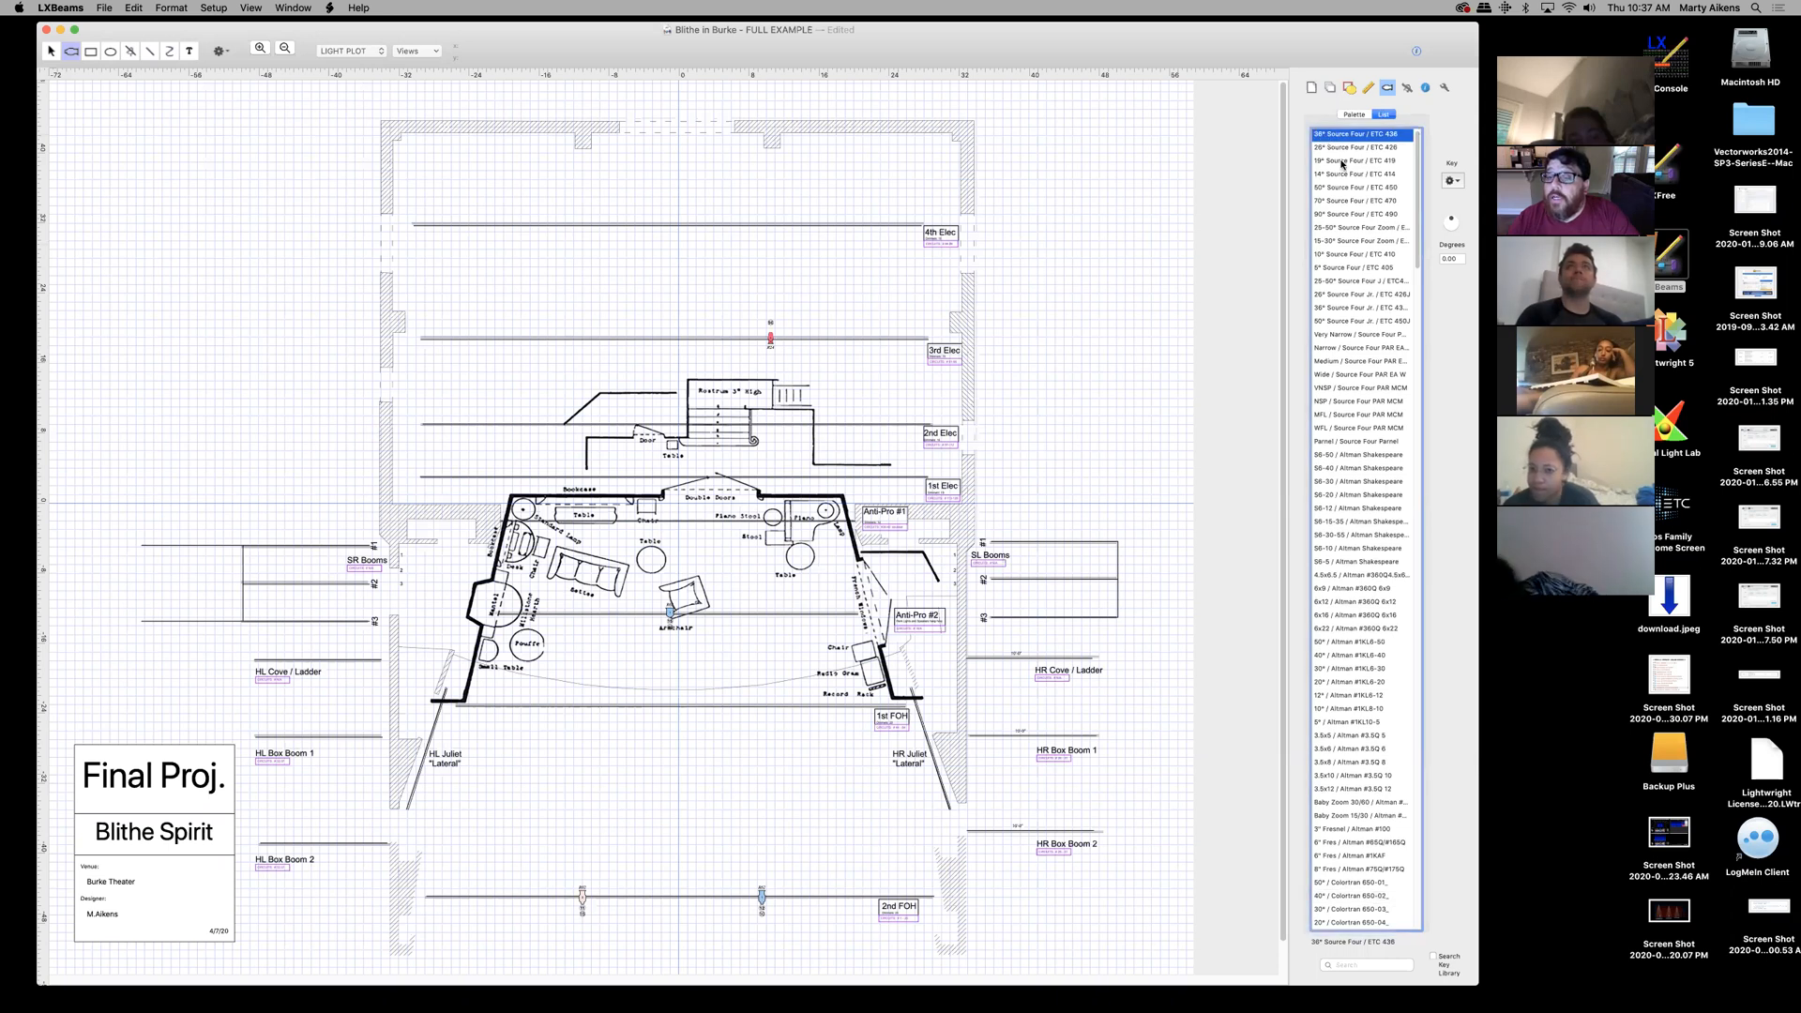
click(1343, 161)
drag(1417, 171, 1417, 184)
scroll(1385, 477, down, 8)
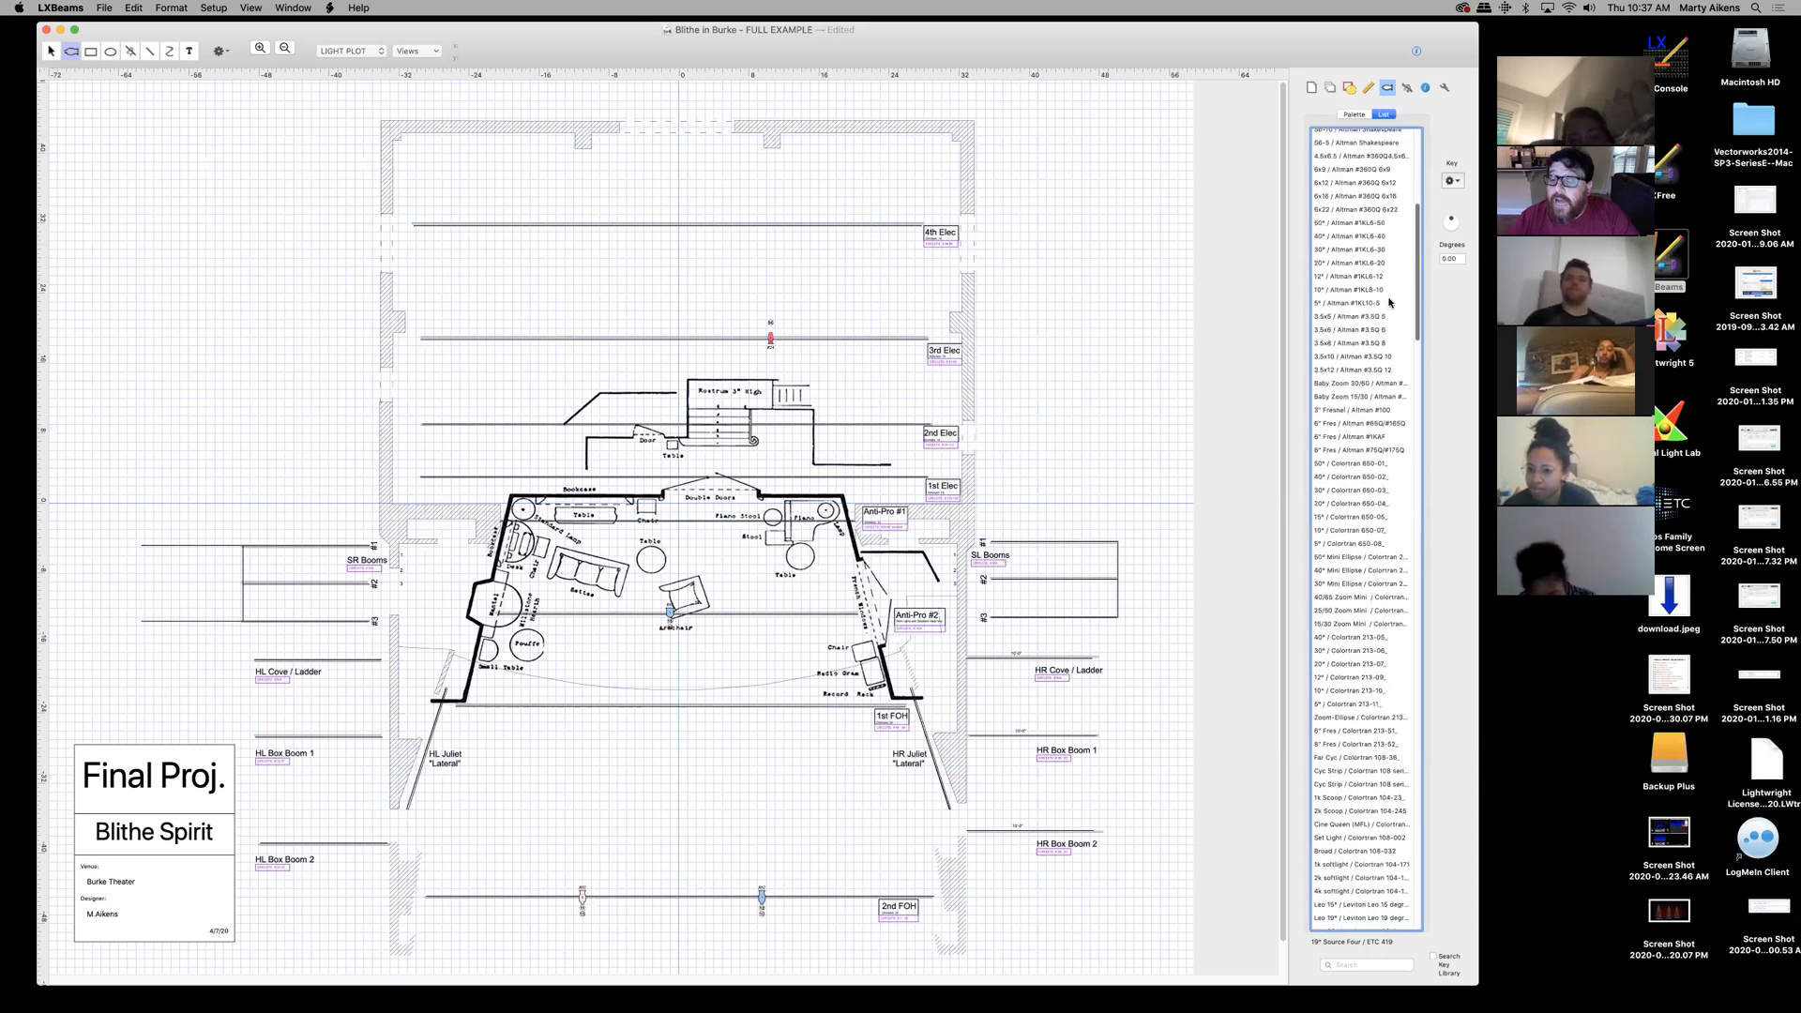
click(1343, 439)
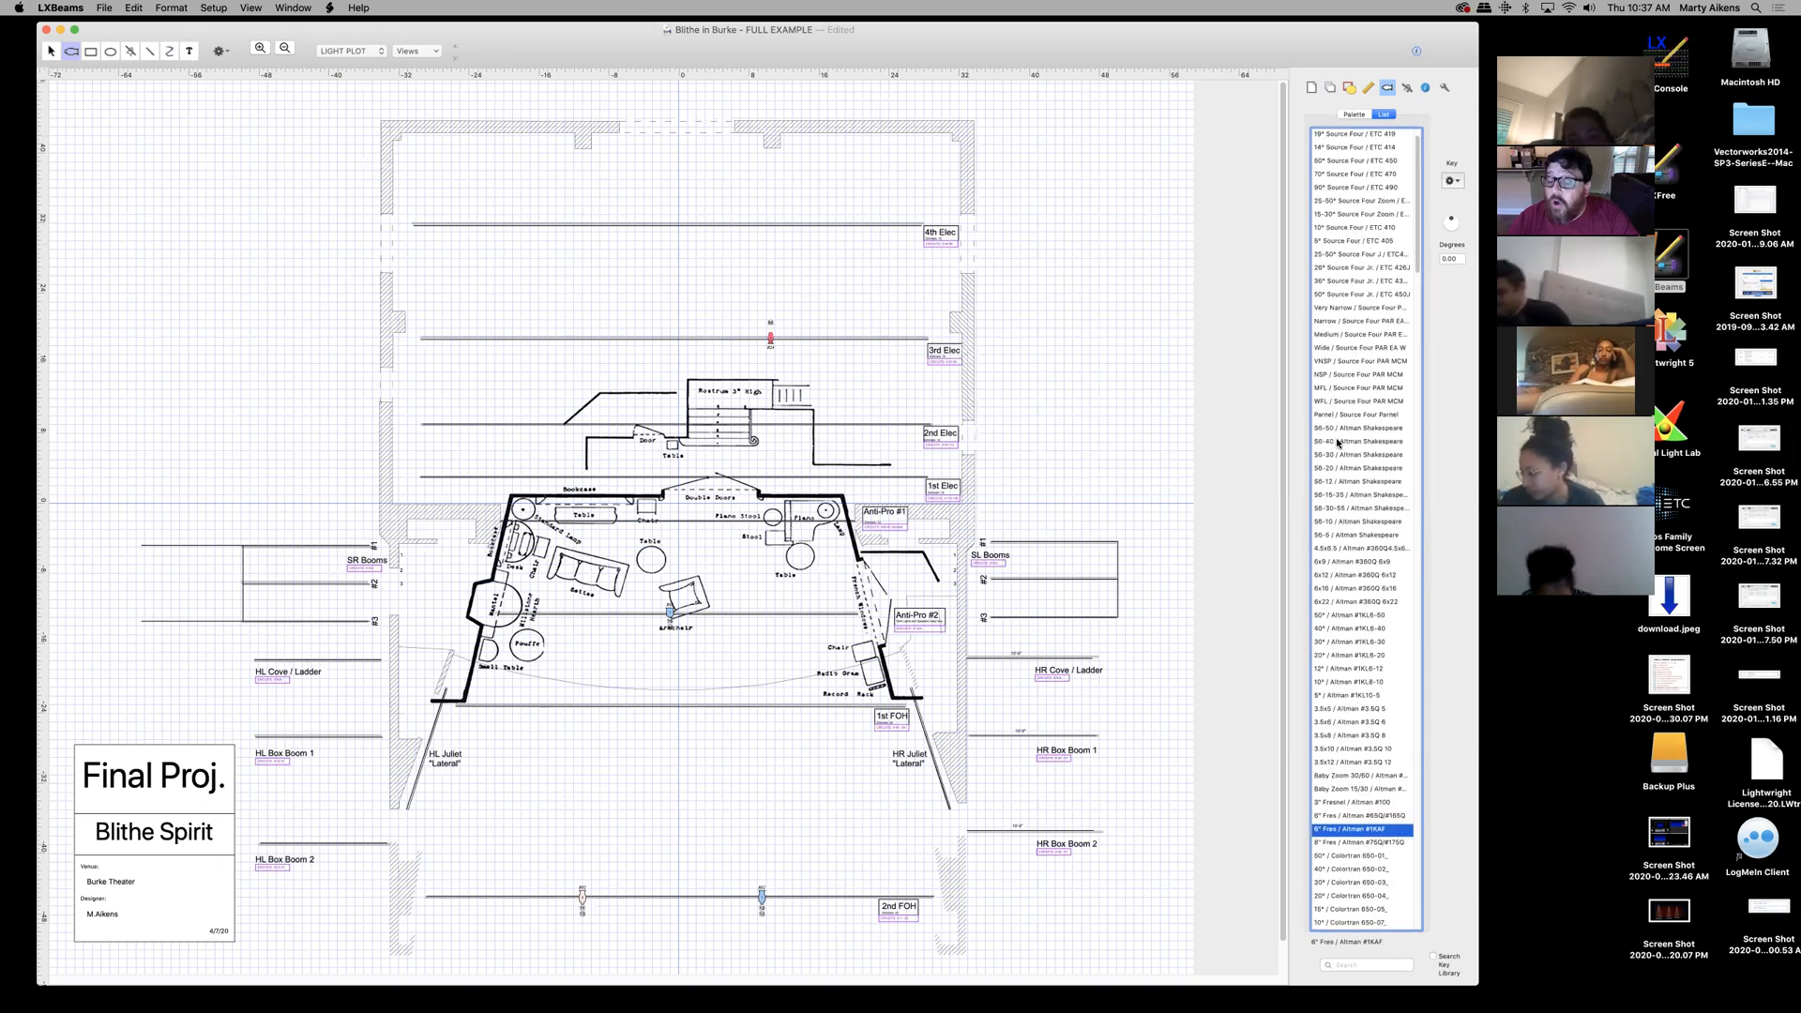
drag(1416, 226, 1427, 177)
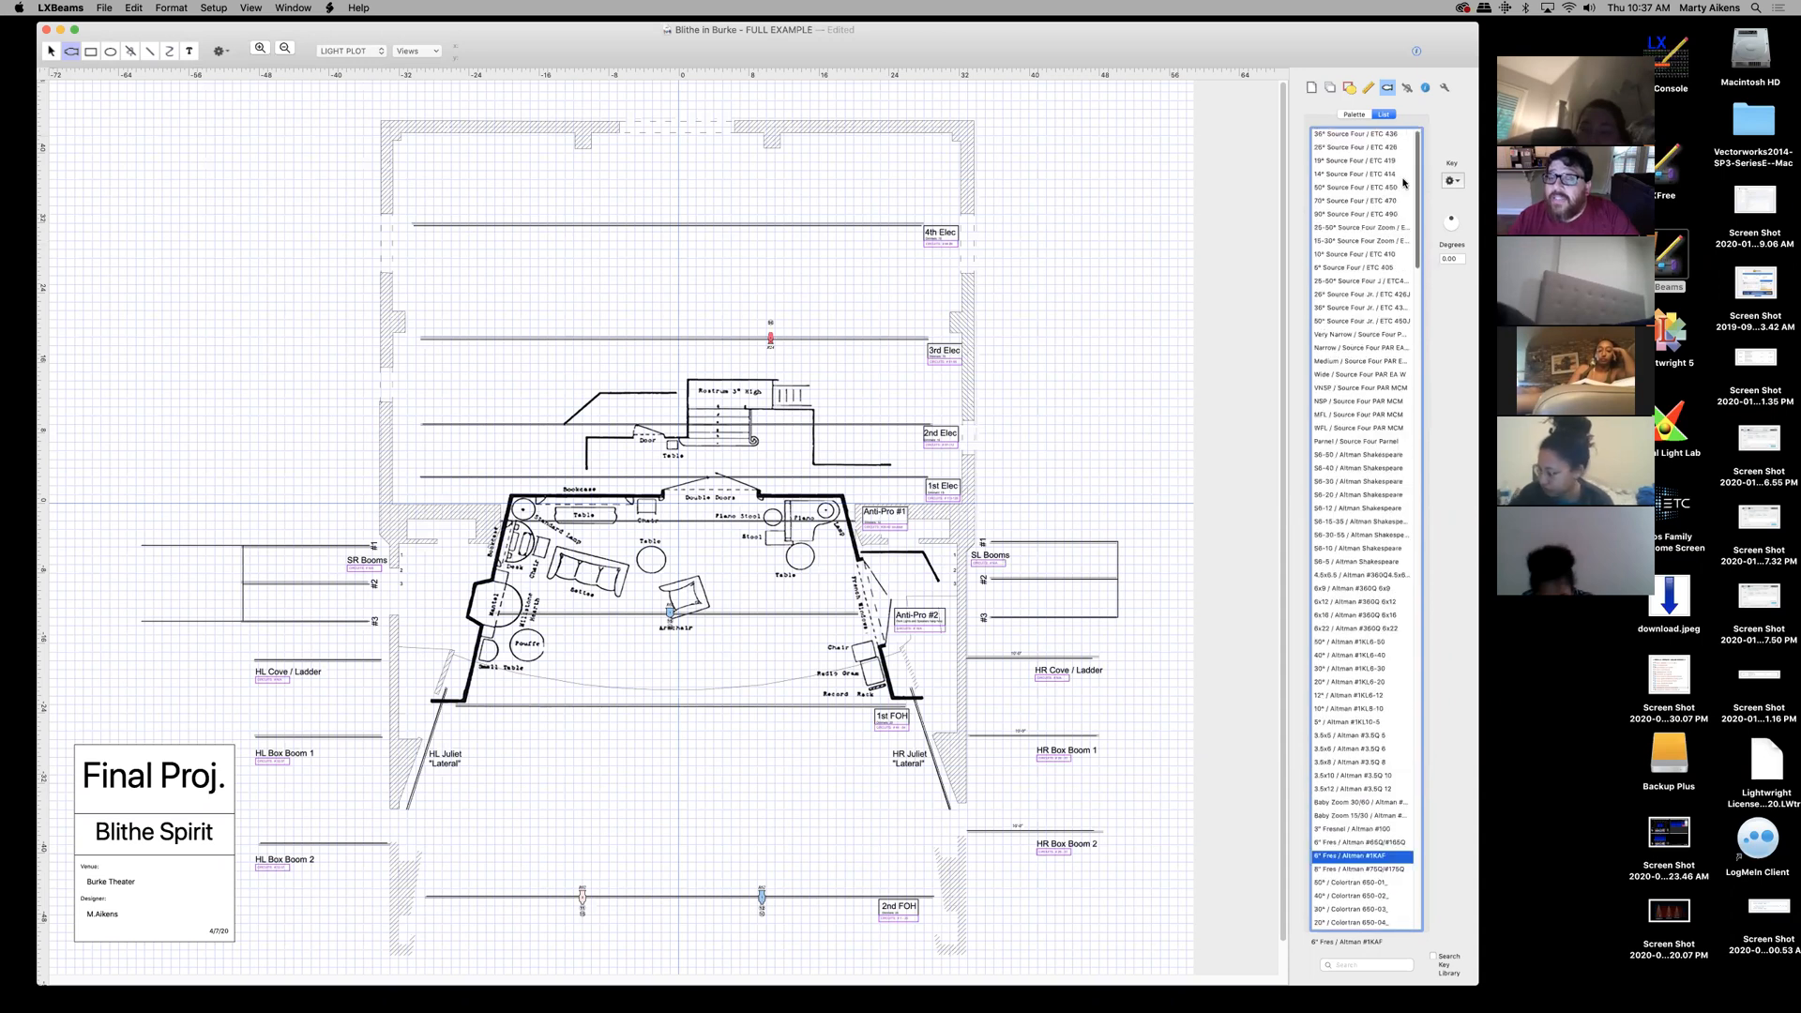
click(1336, 161)
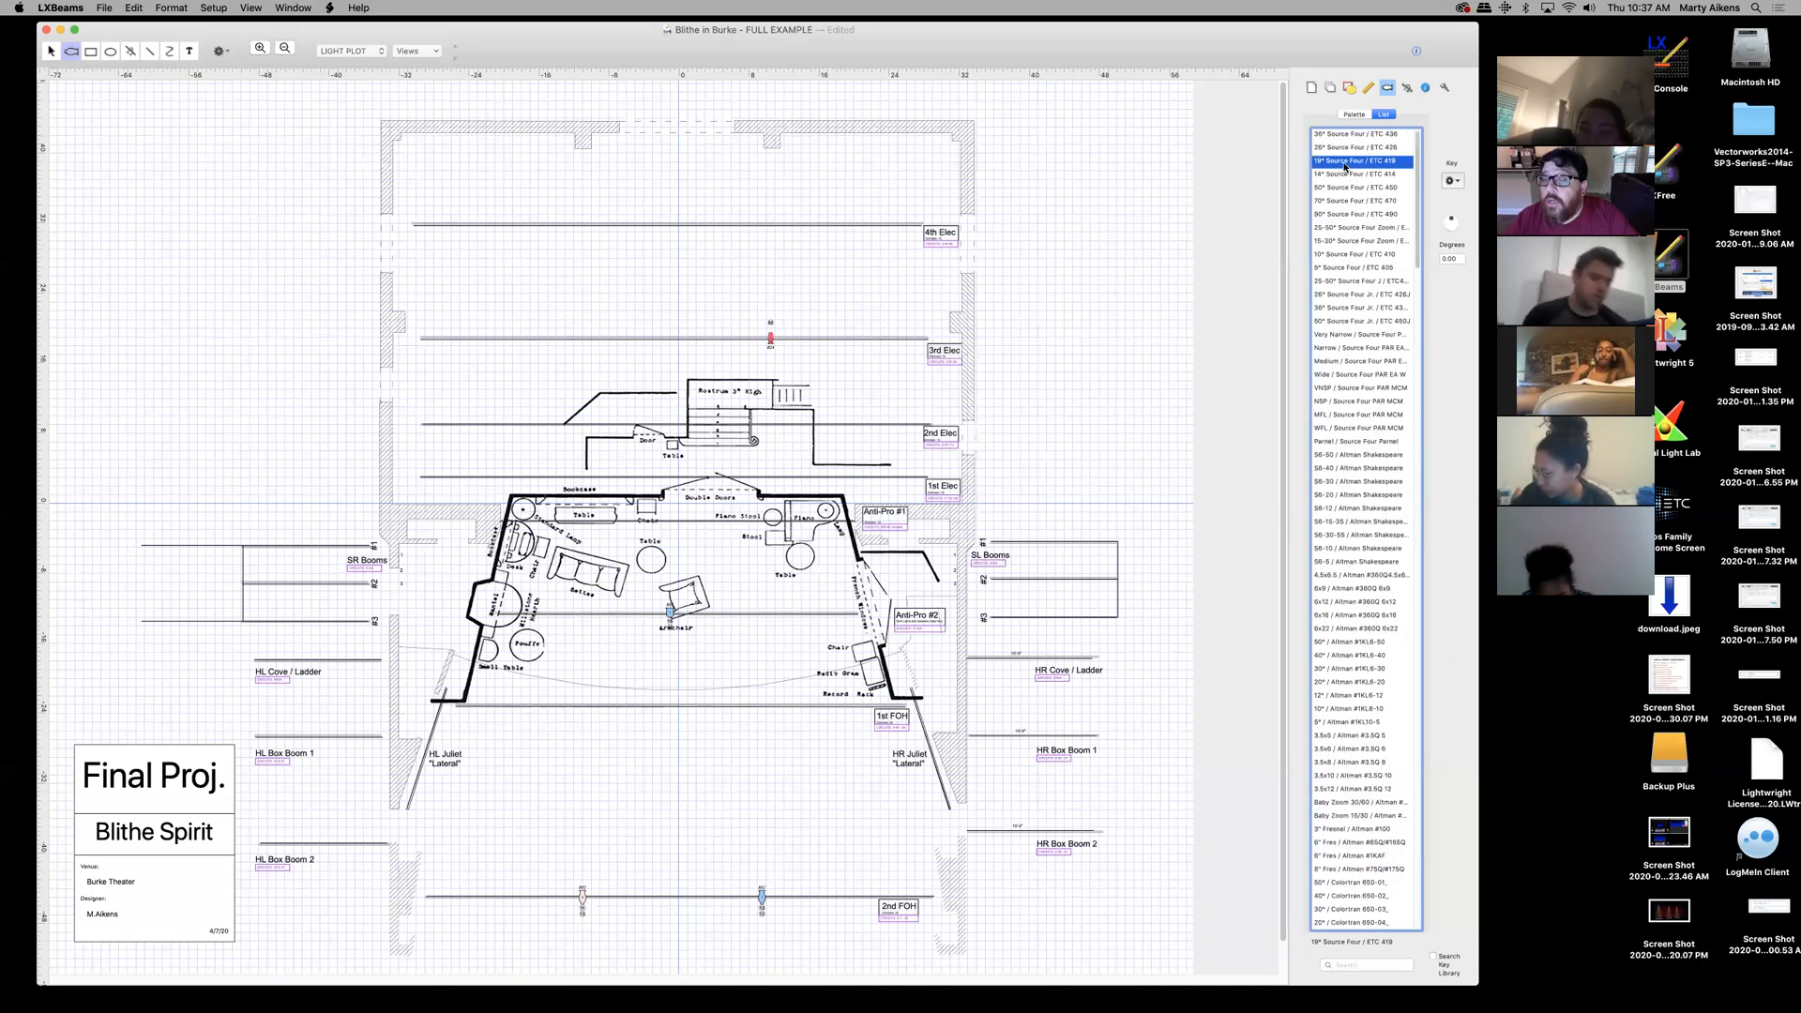
- Toggle the fixture library between Palette and List views, ending on List
click(1352, 115)
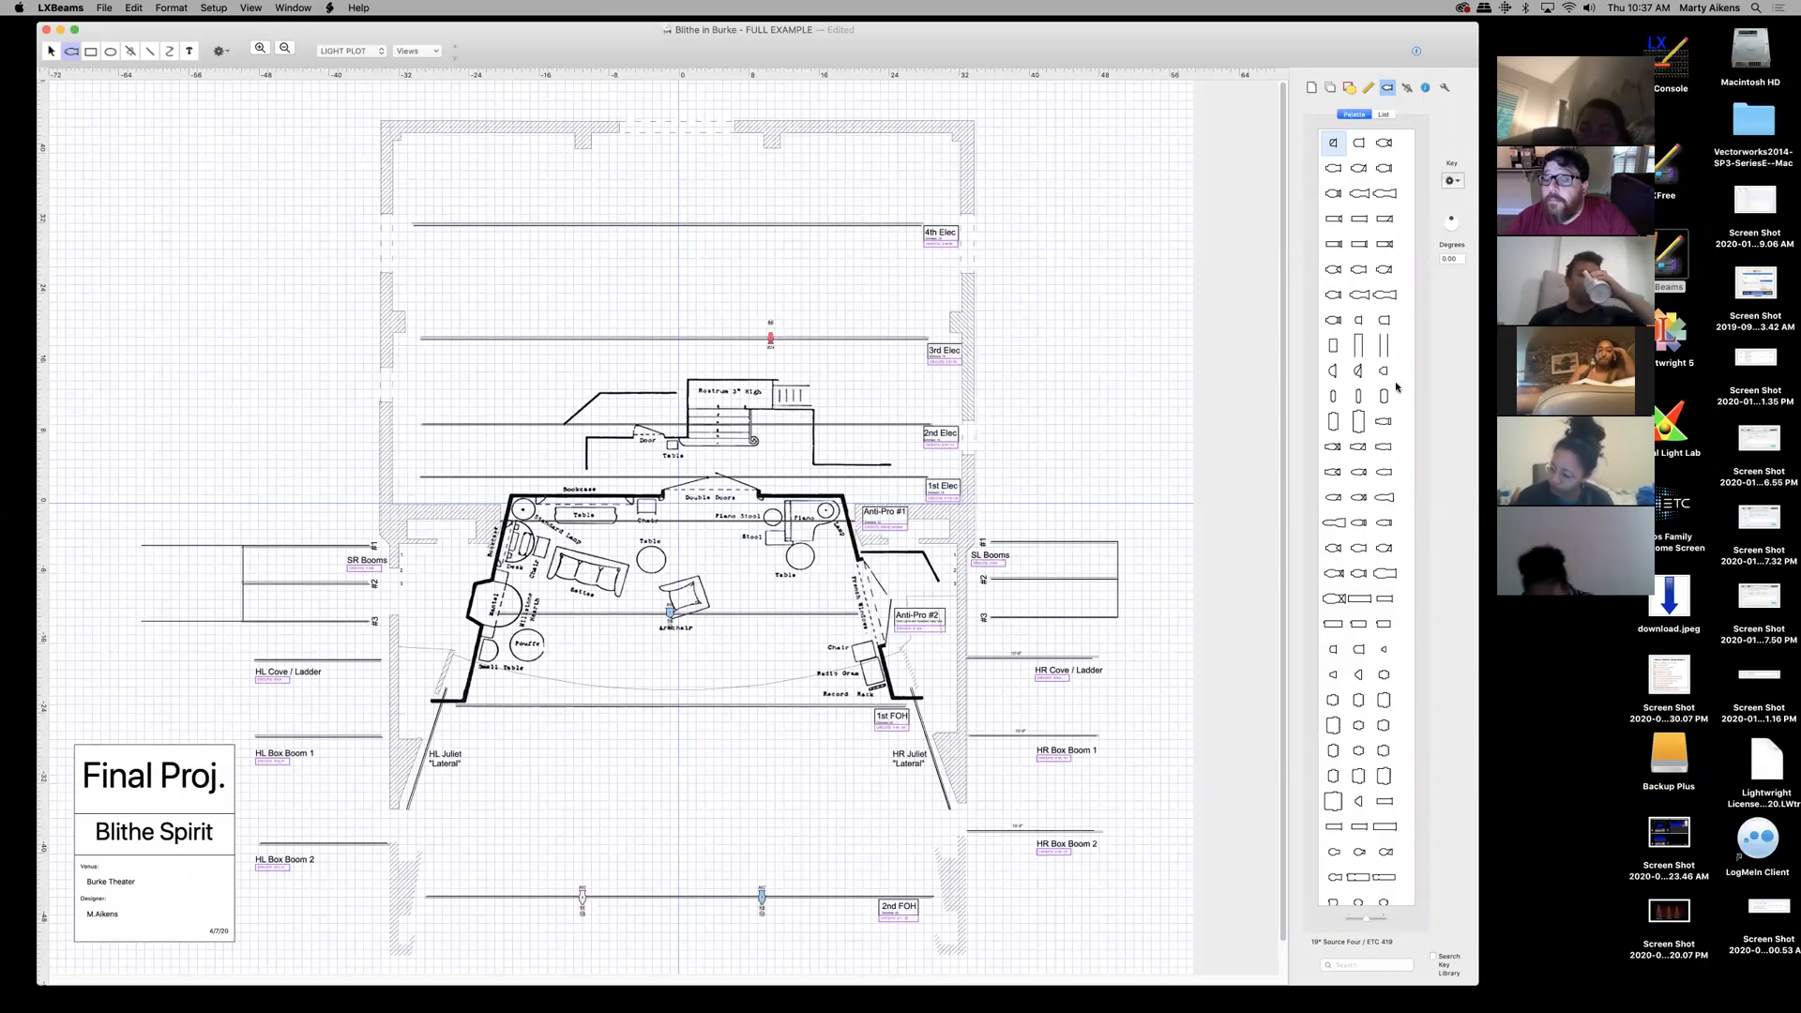
scroll(1396, 386, up, 5)
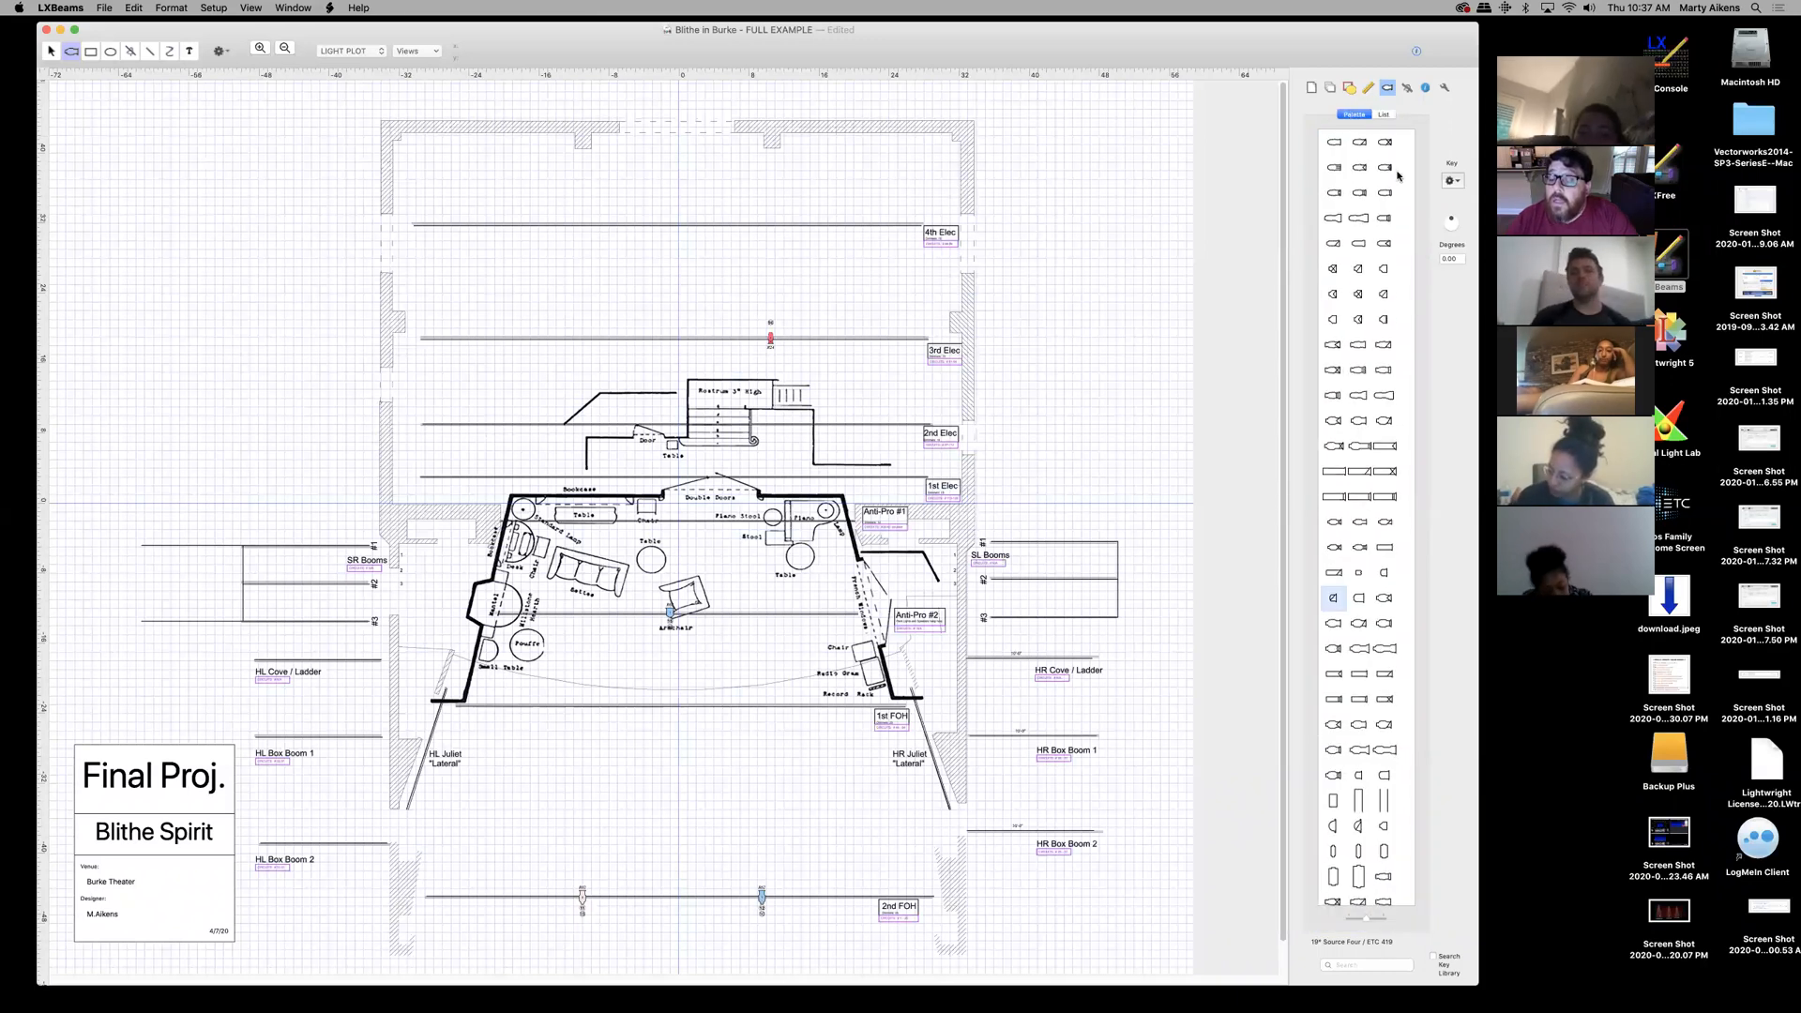
click(1386, 114)
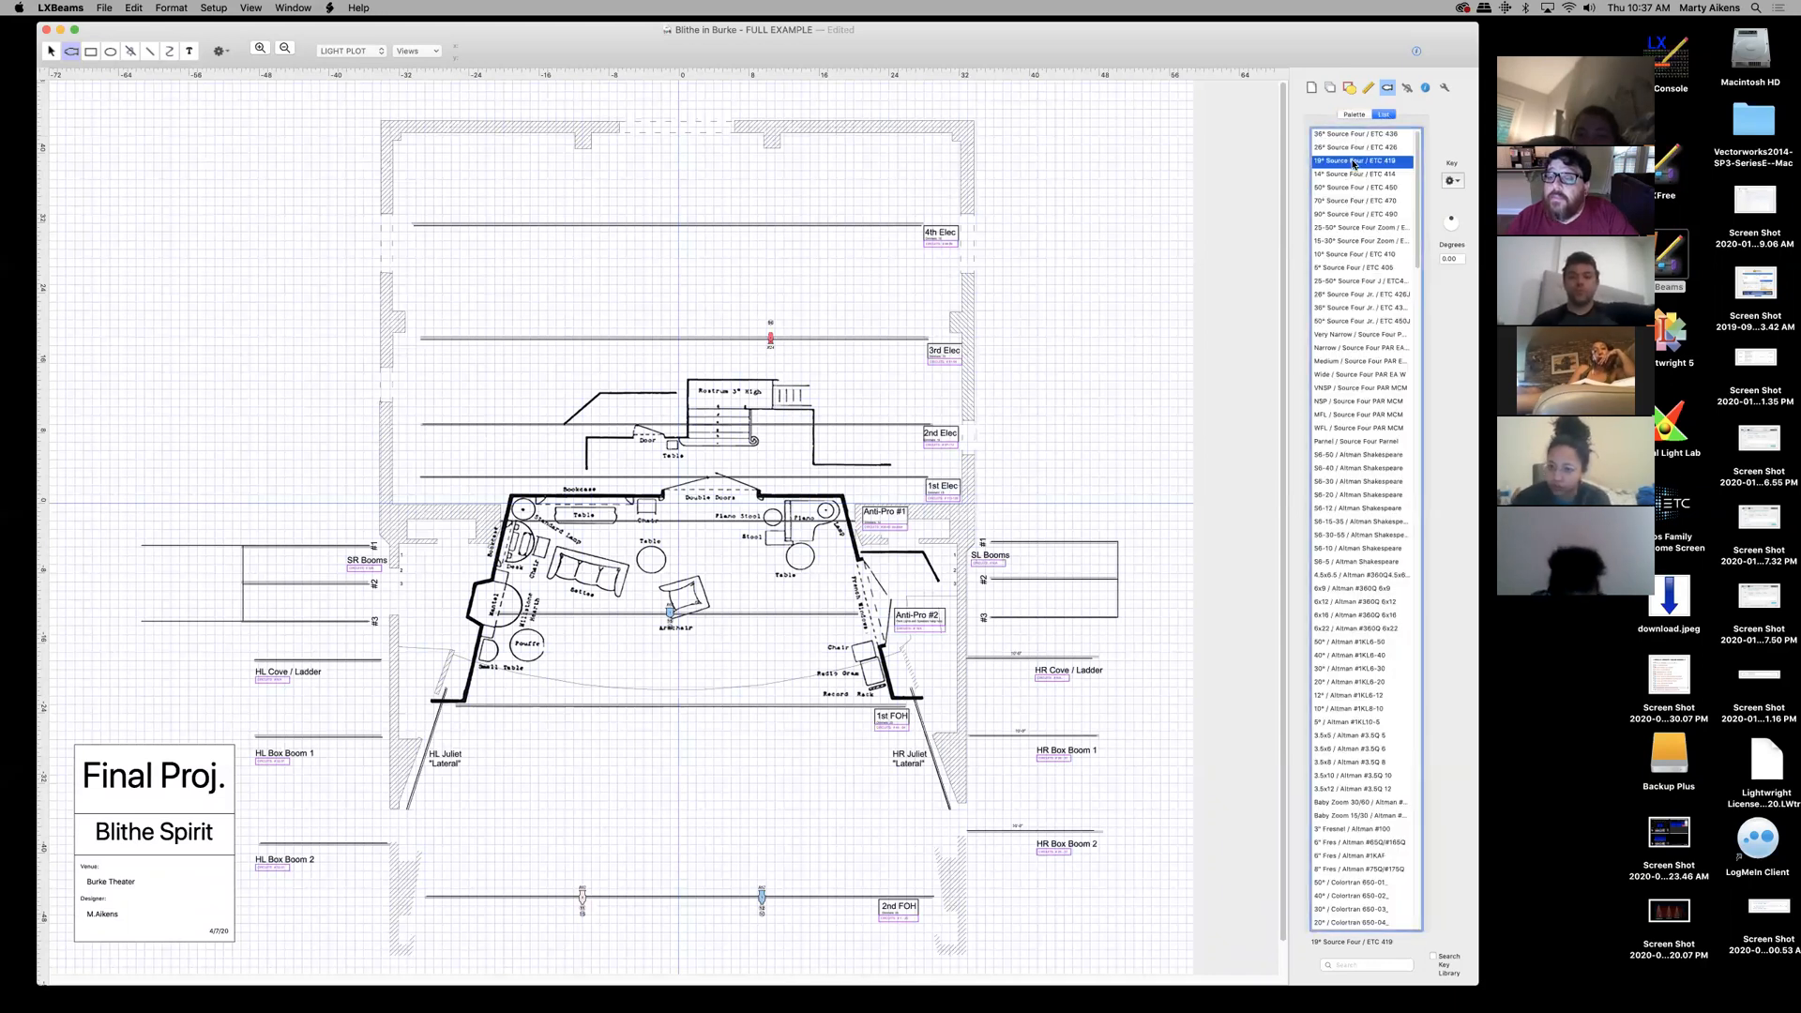
click(1352, 114)
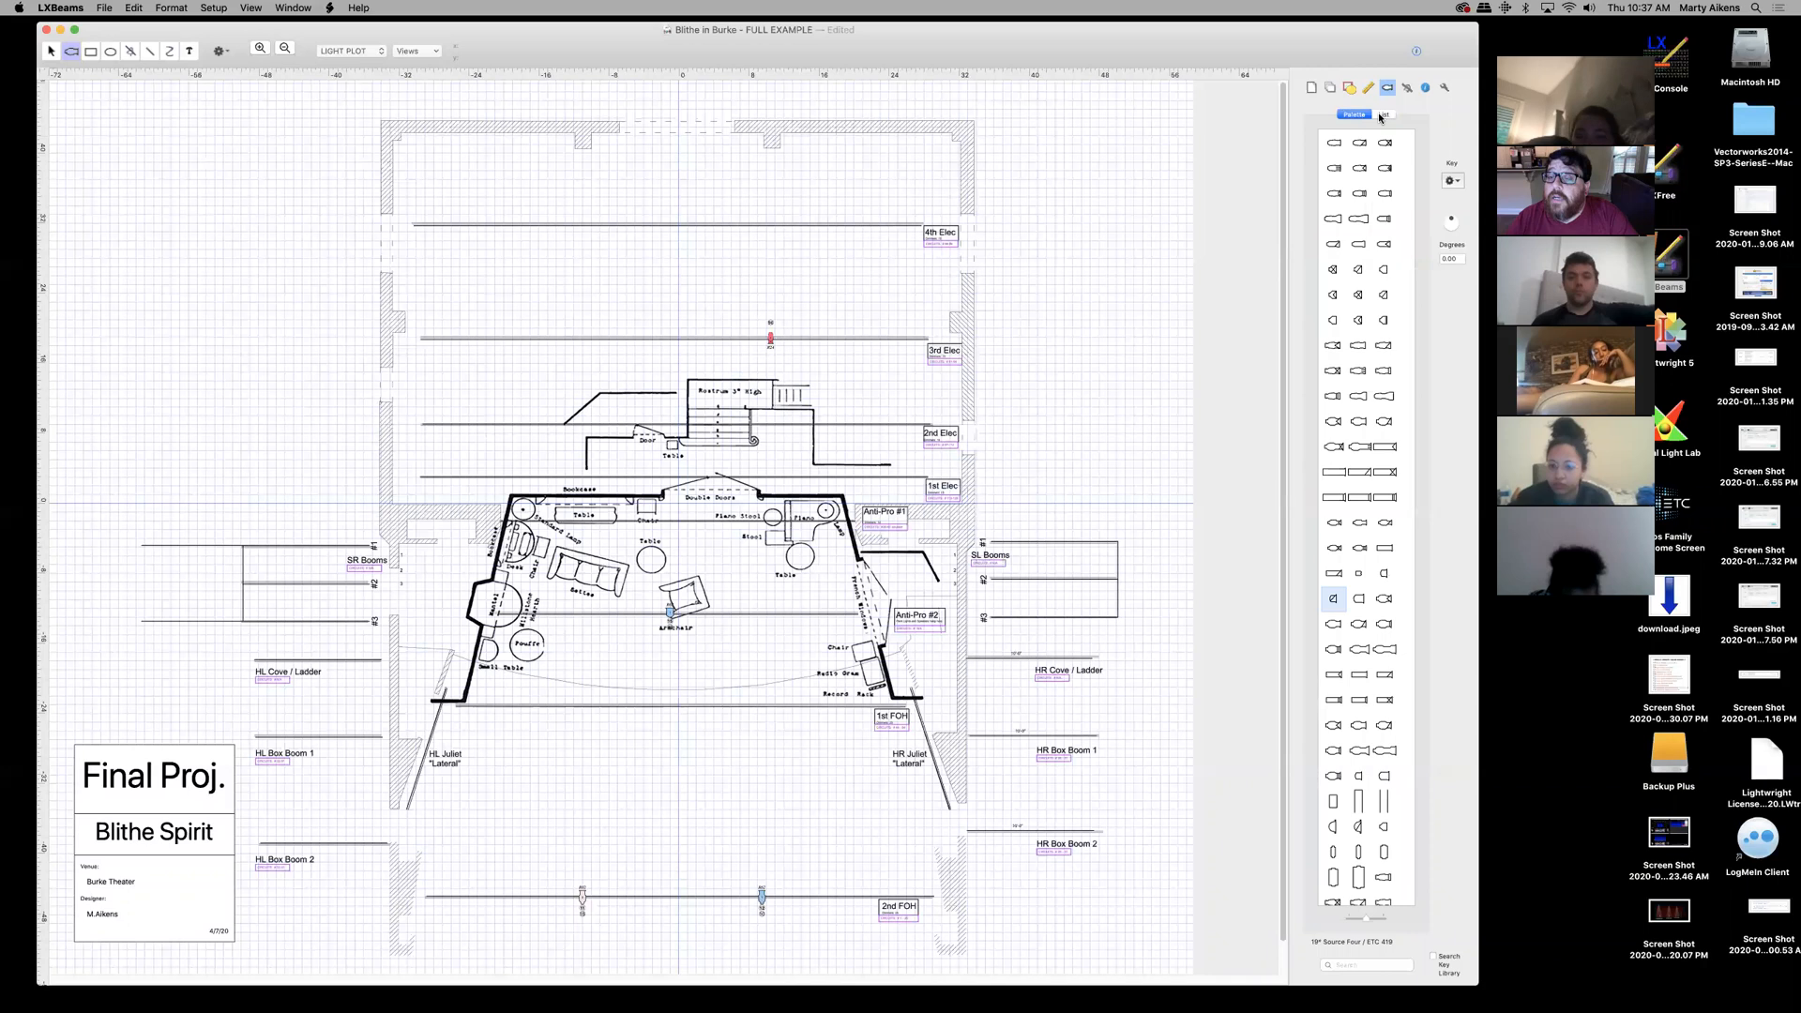
click(1386, 114)
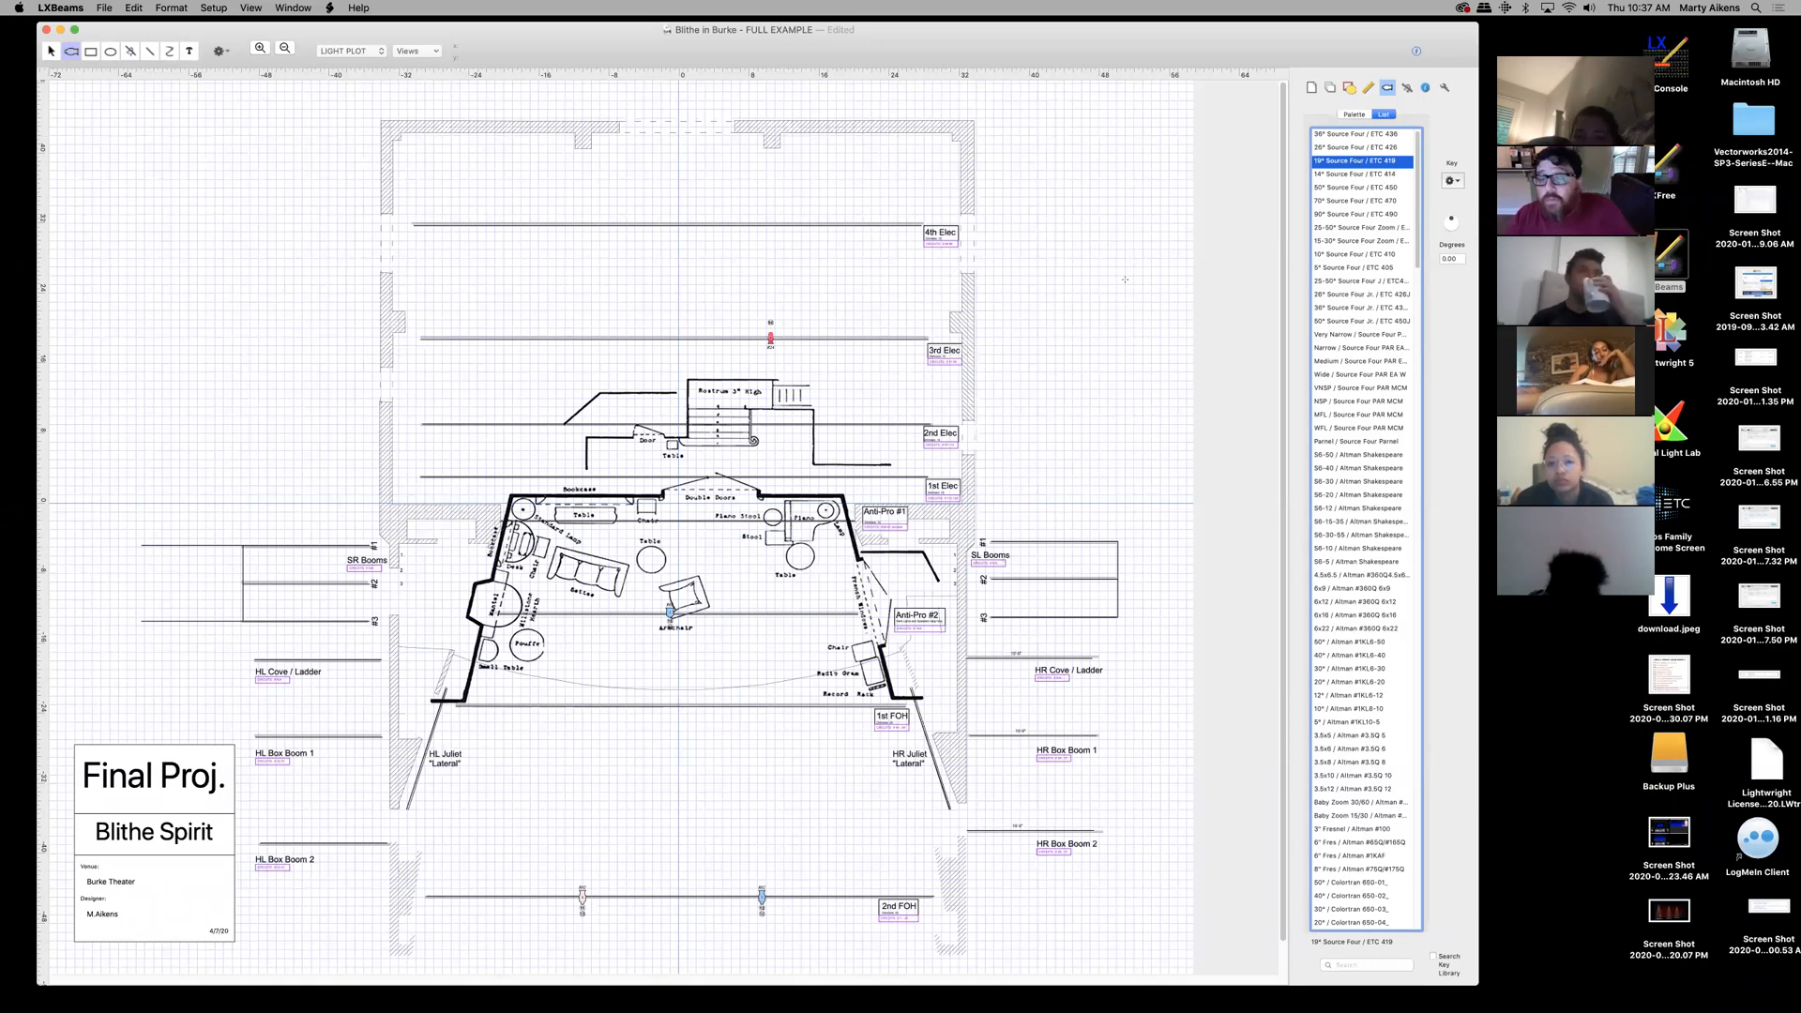
- Hang a 19° Source Four on the 4th Elec pipe, declining to replace its instrument type
click(856, 221)
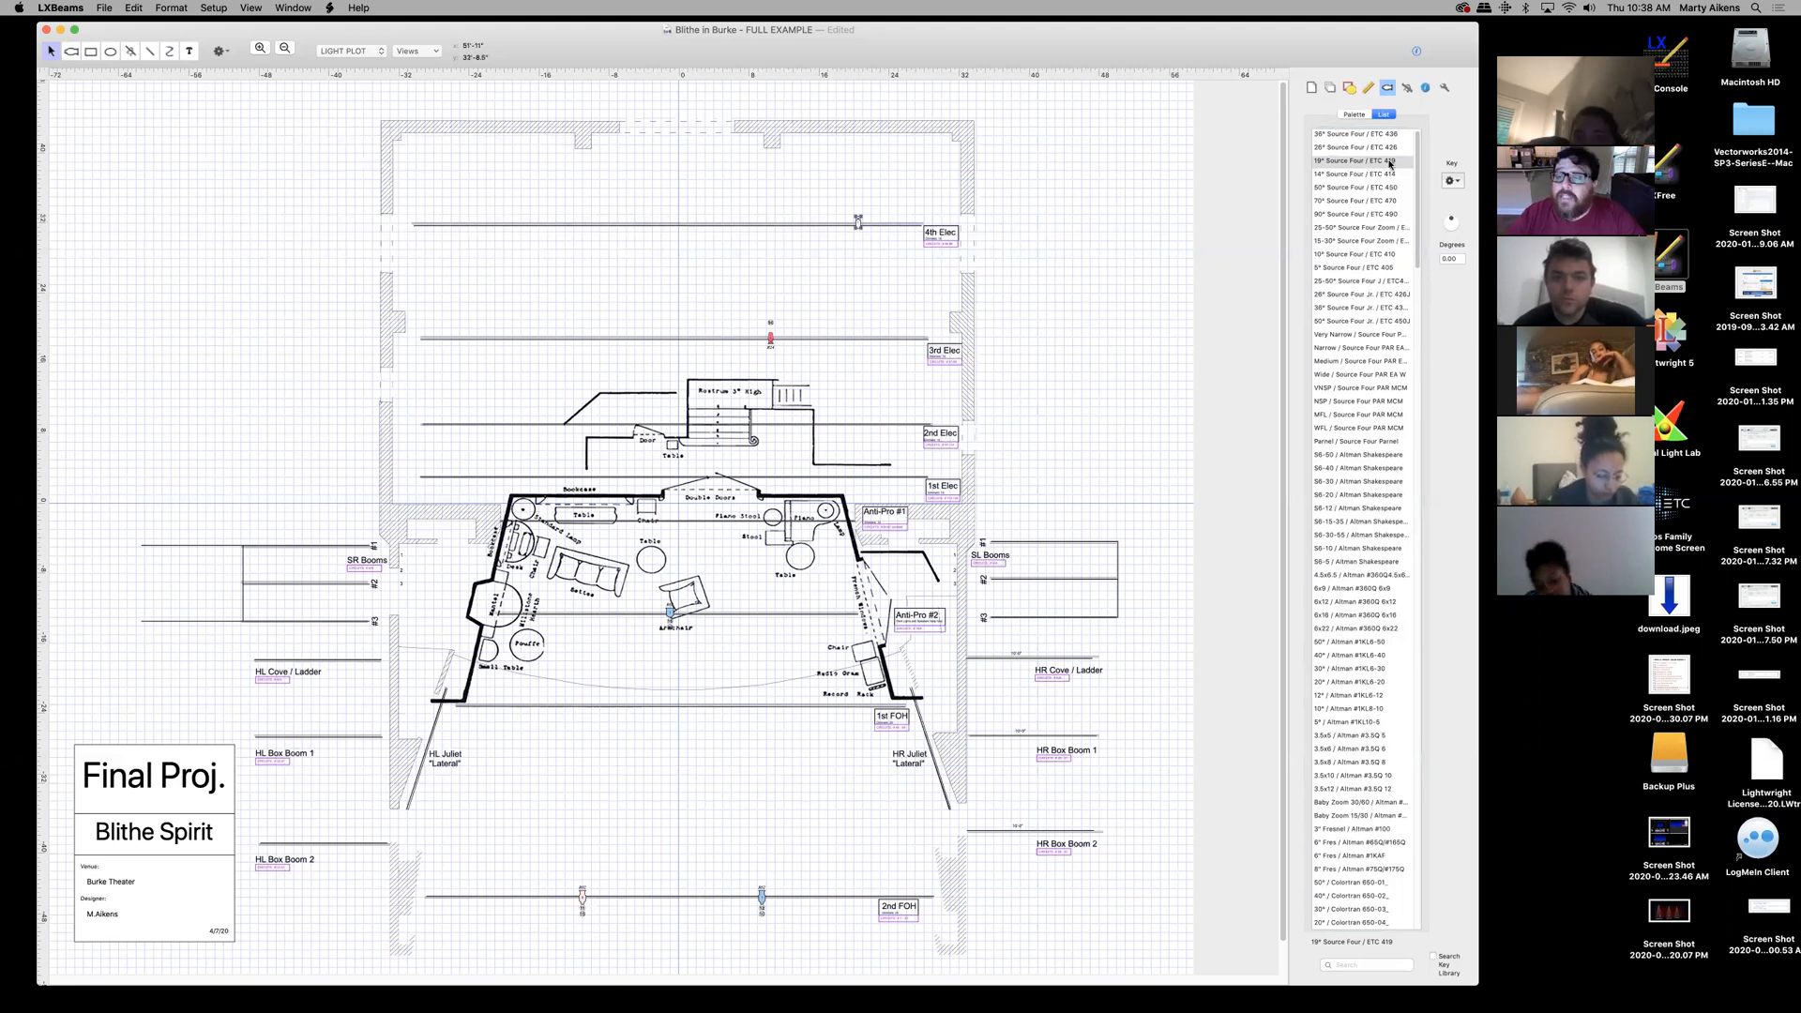
click(1342, 134)
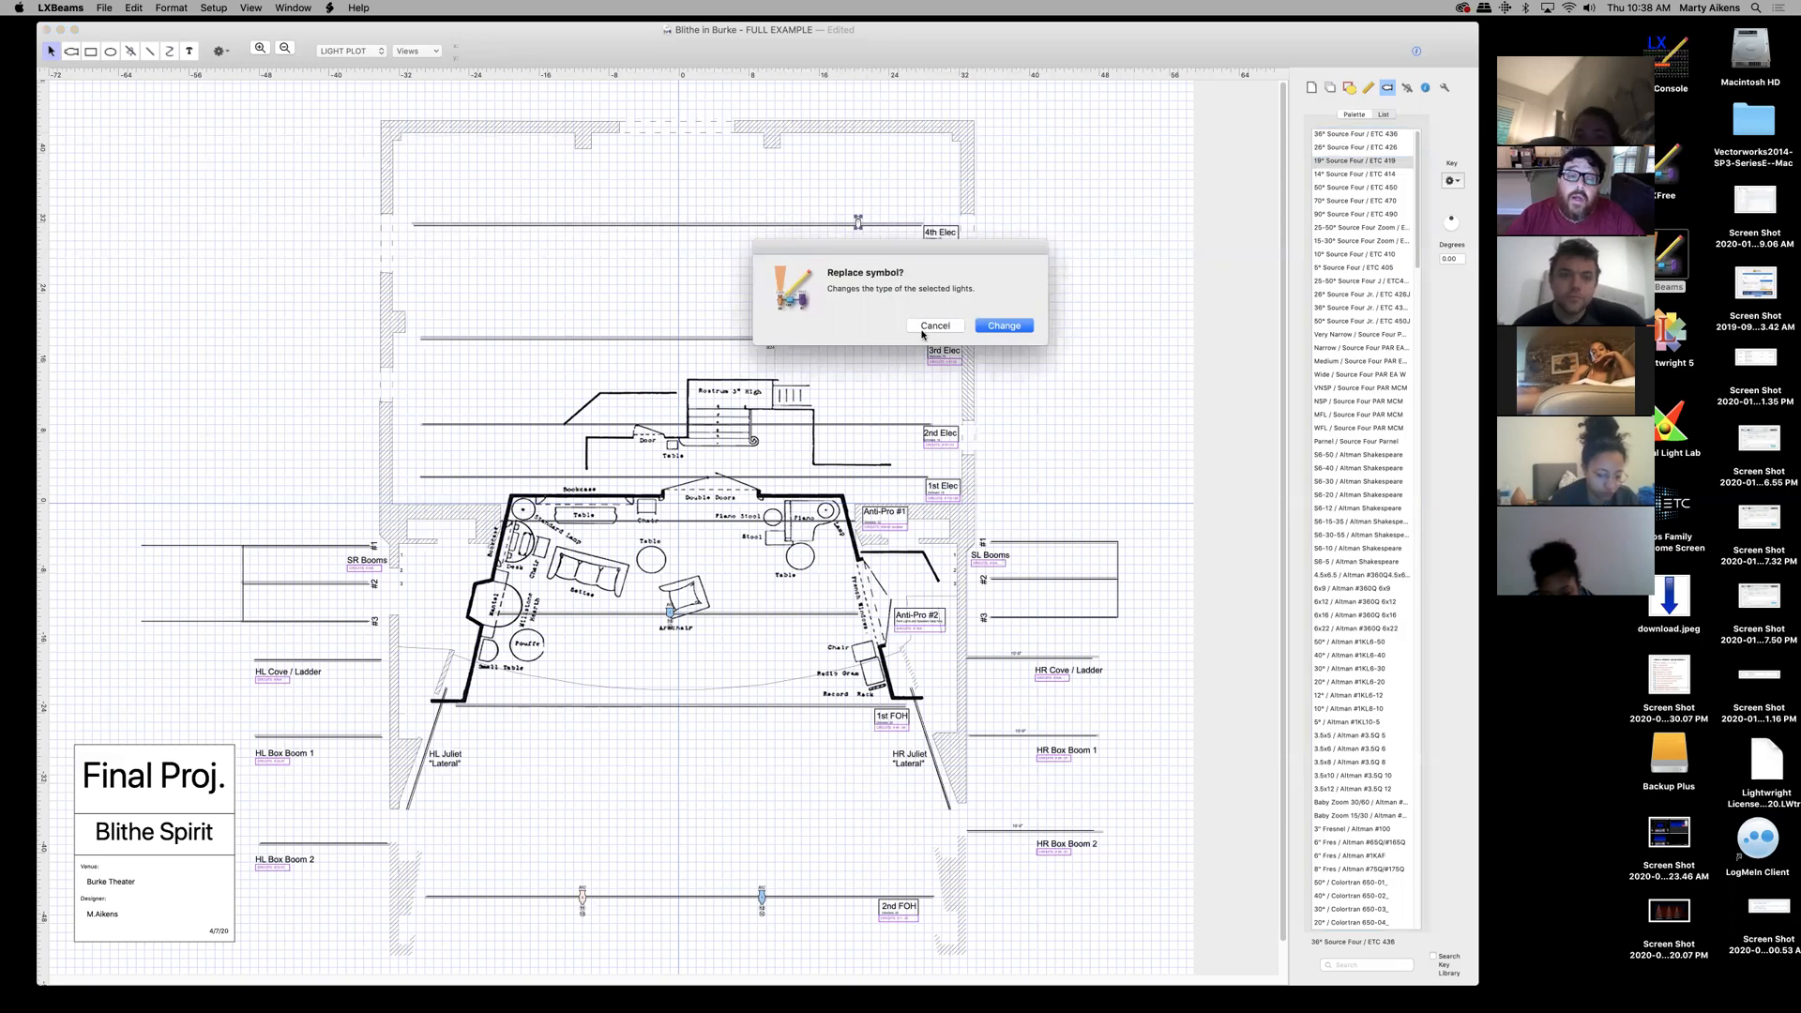
click(935, 325)
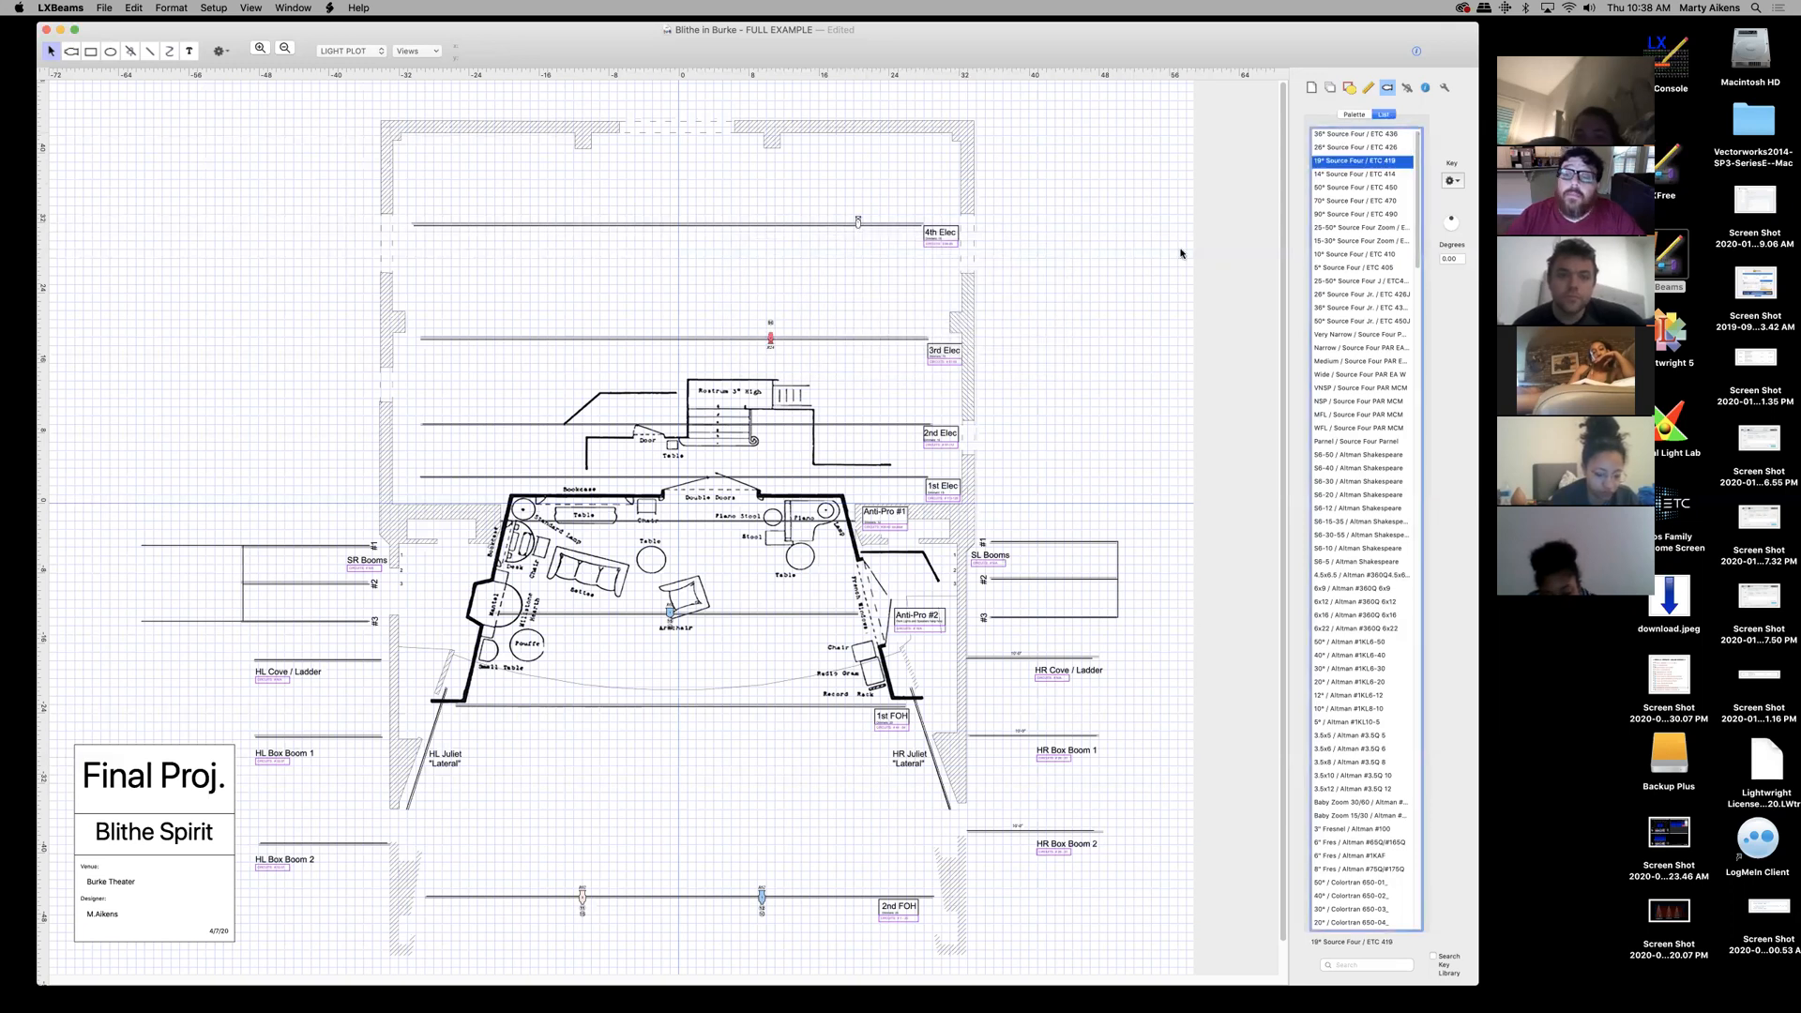
- Select the 36° Source Four (ETC 436) and place one on a pipe
click(1352, 135)
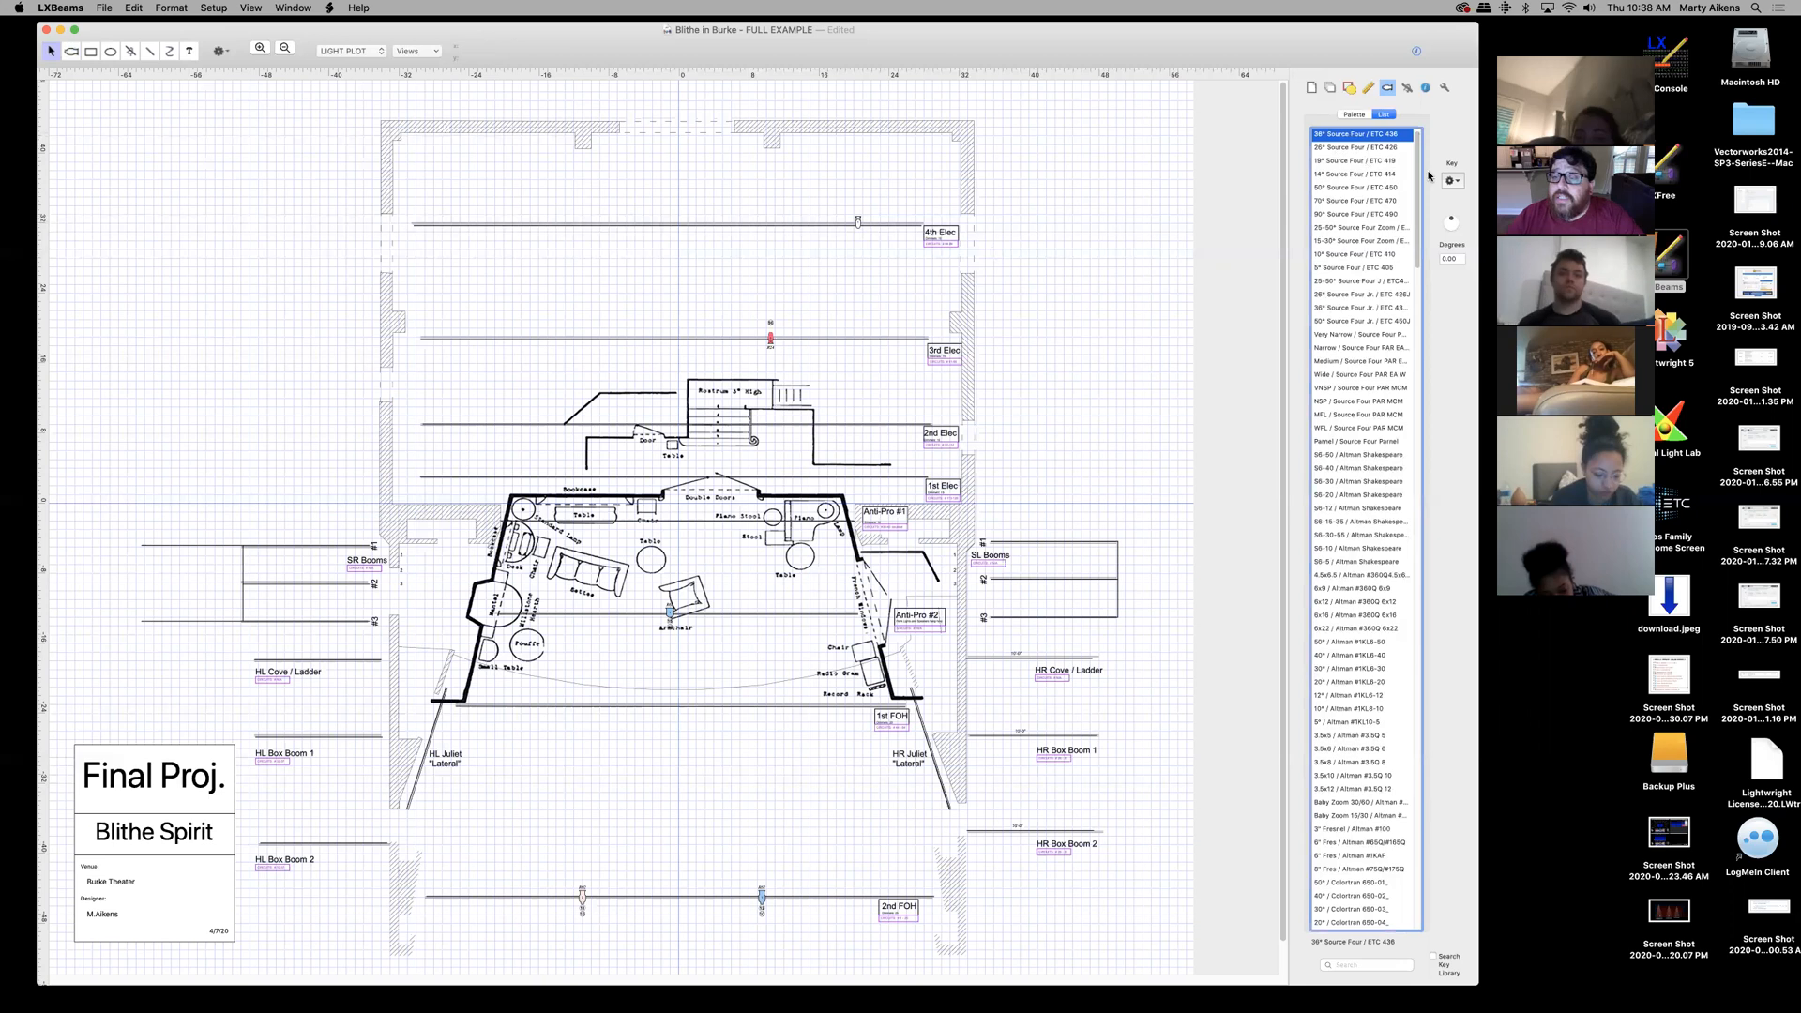
scroll(1412, 188, down, 7)
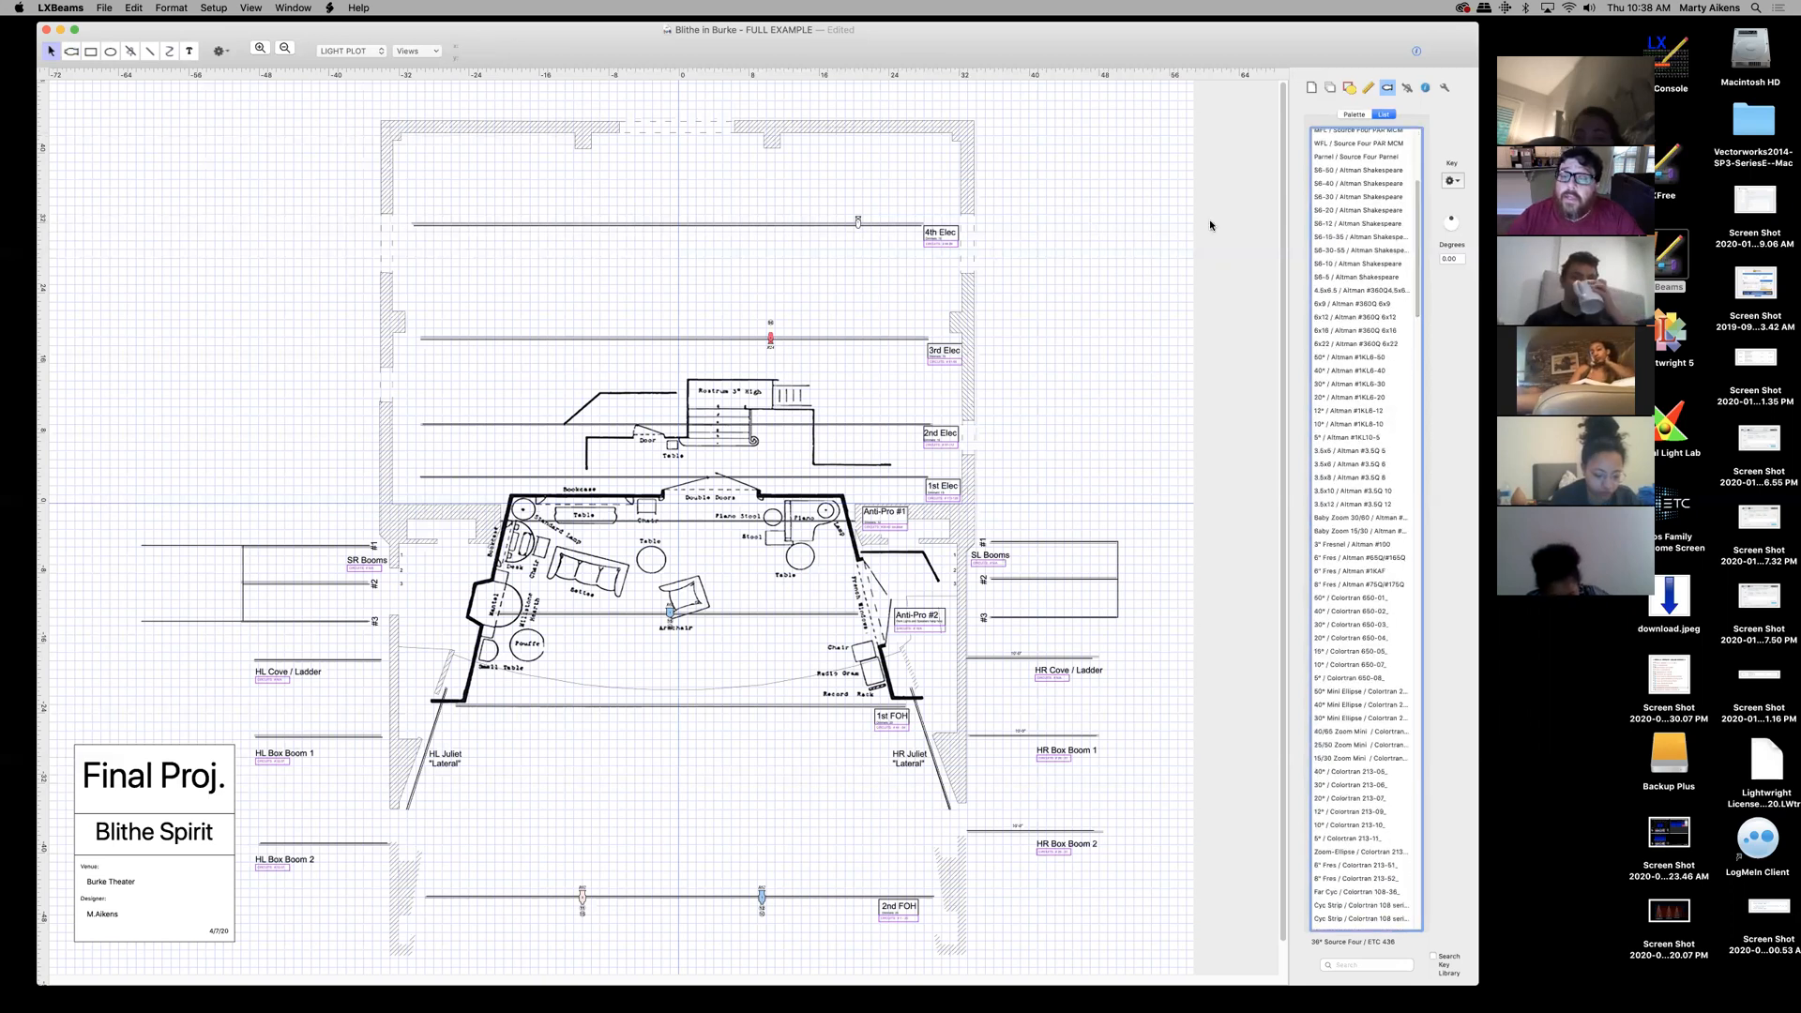
scroll(1280, 225, down, 2)
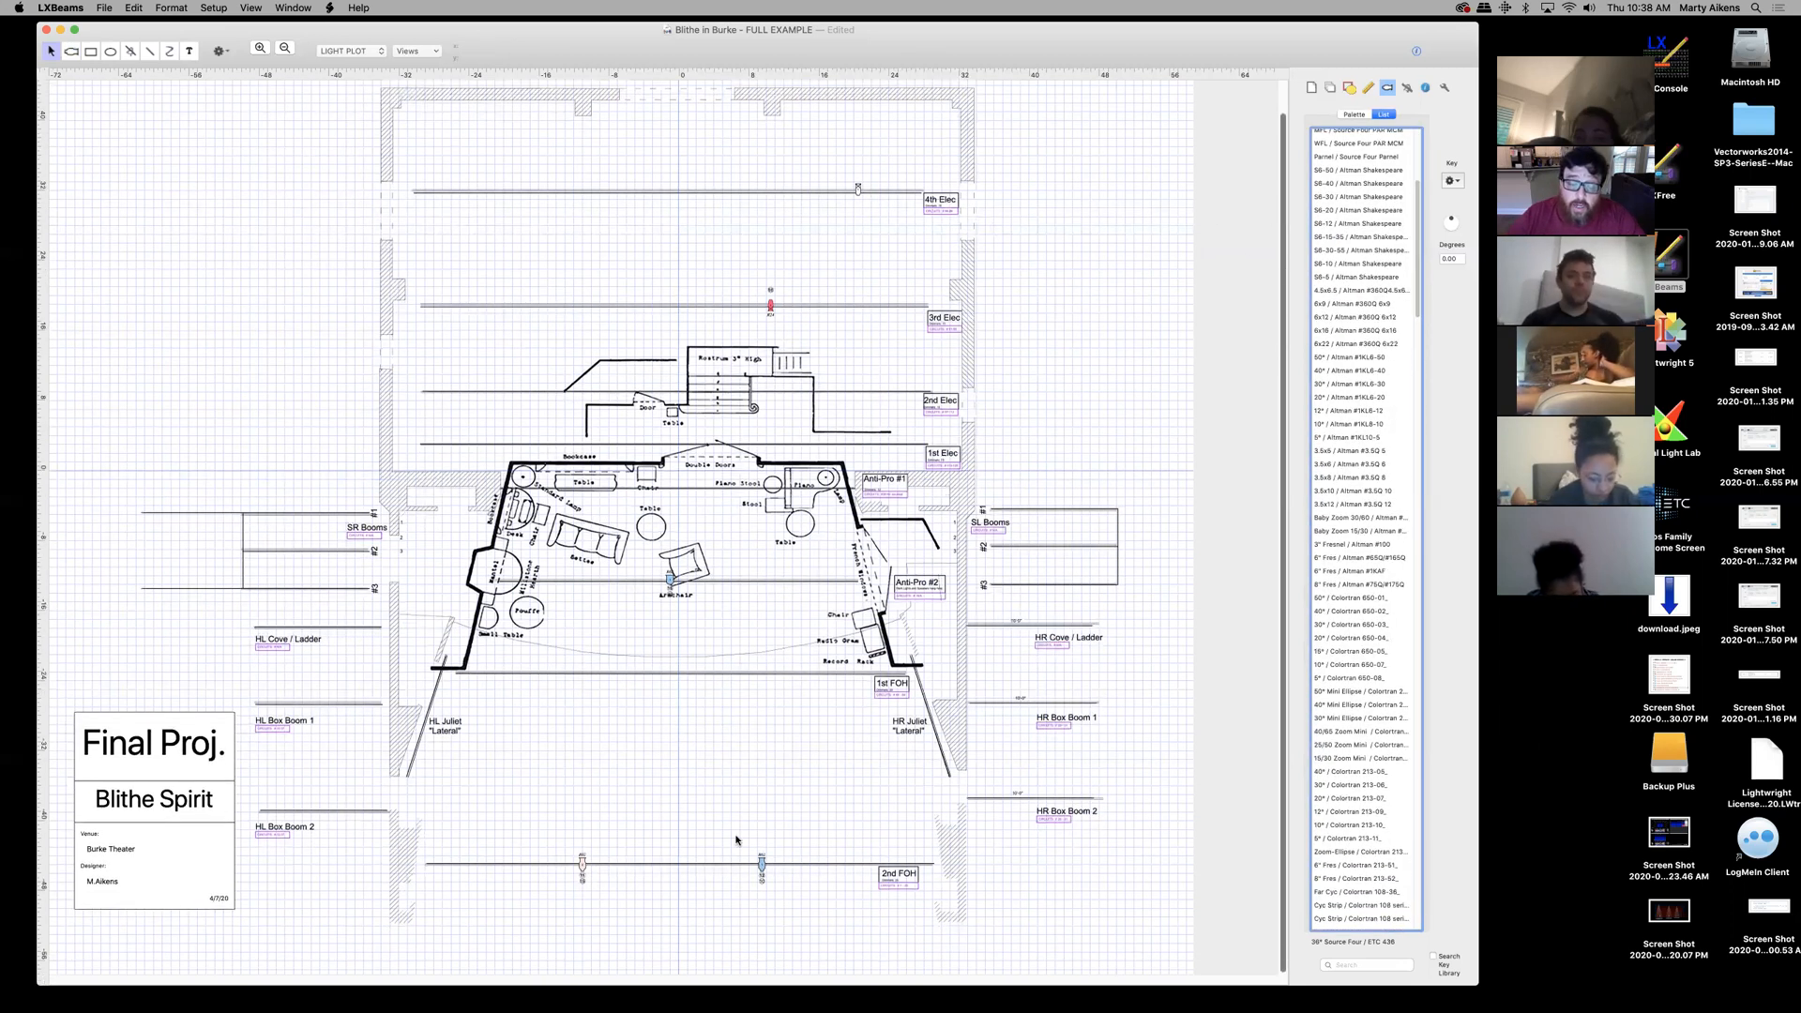
scroll(1379, 136, up, 7)
click(1371, 135)
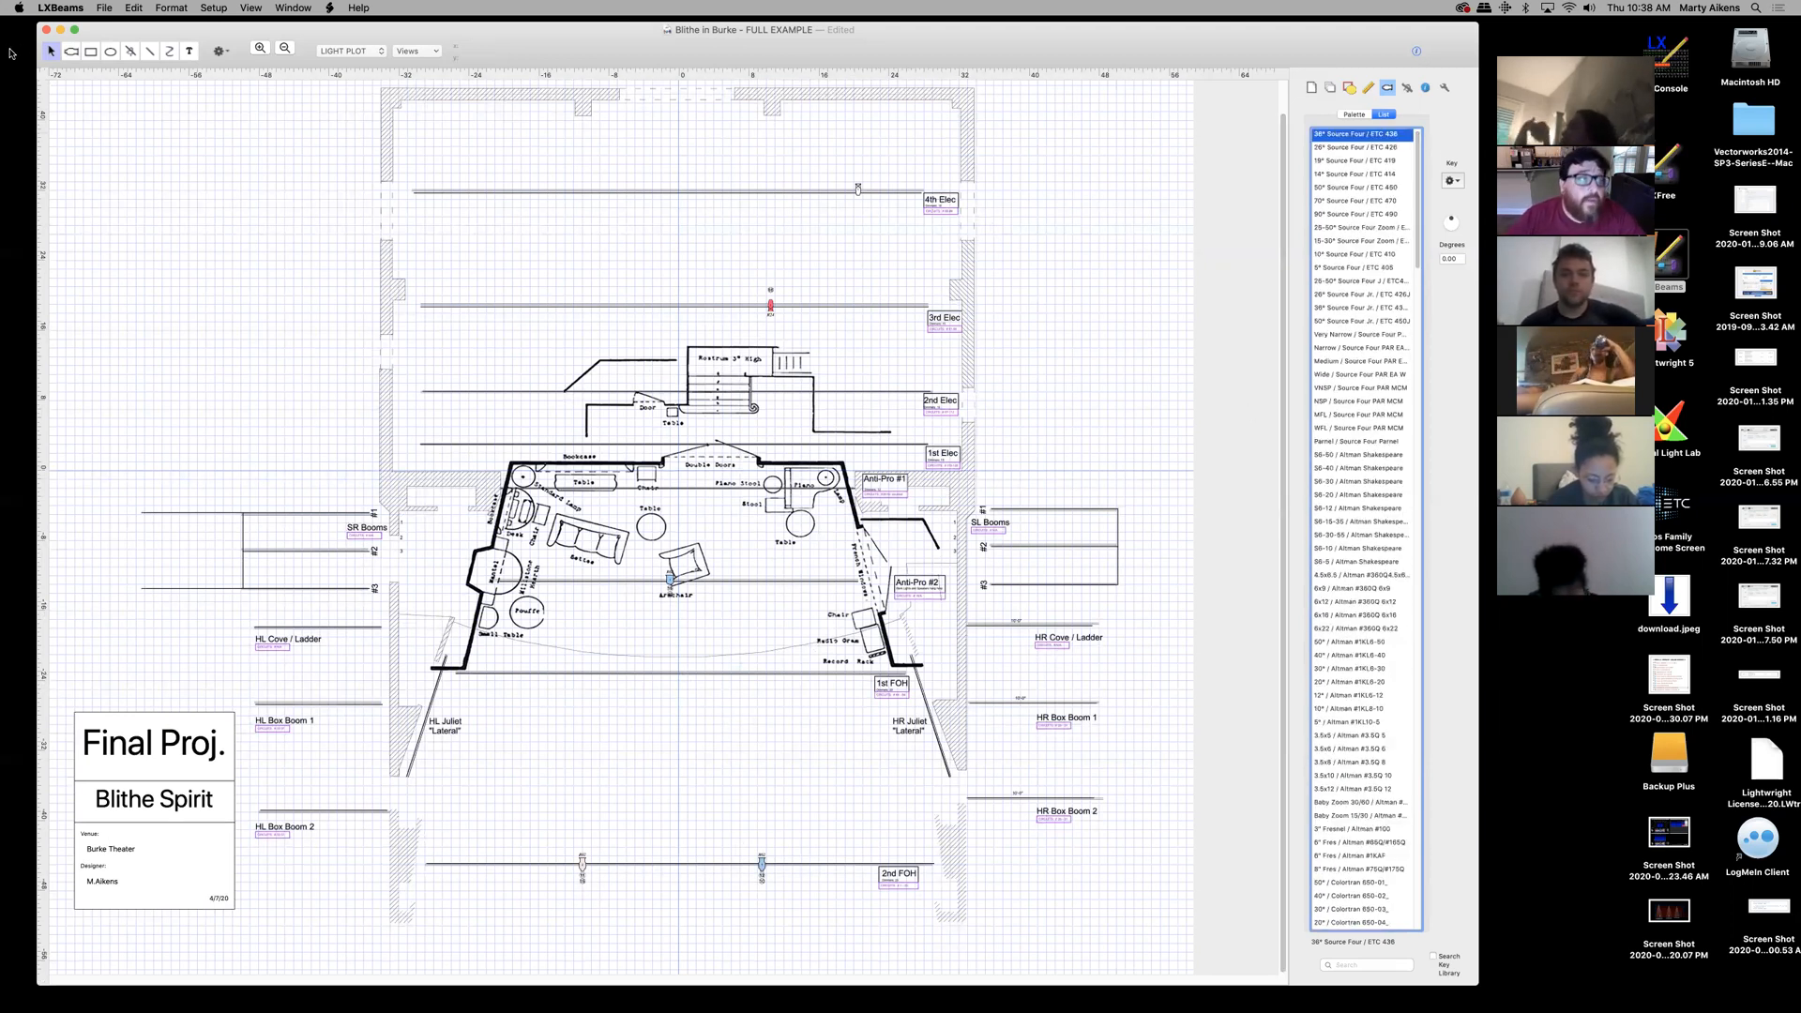
click(72, 52)
click(1360, 161)
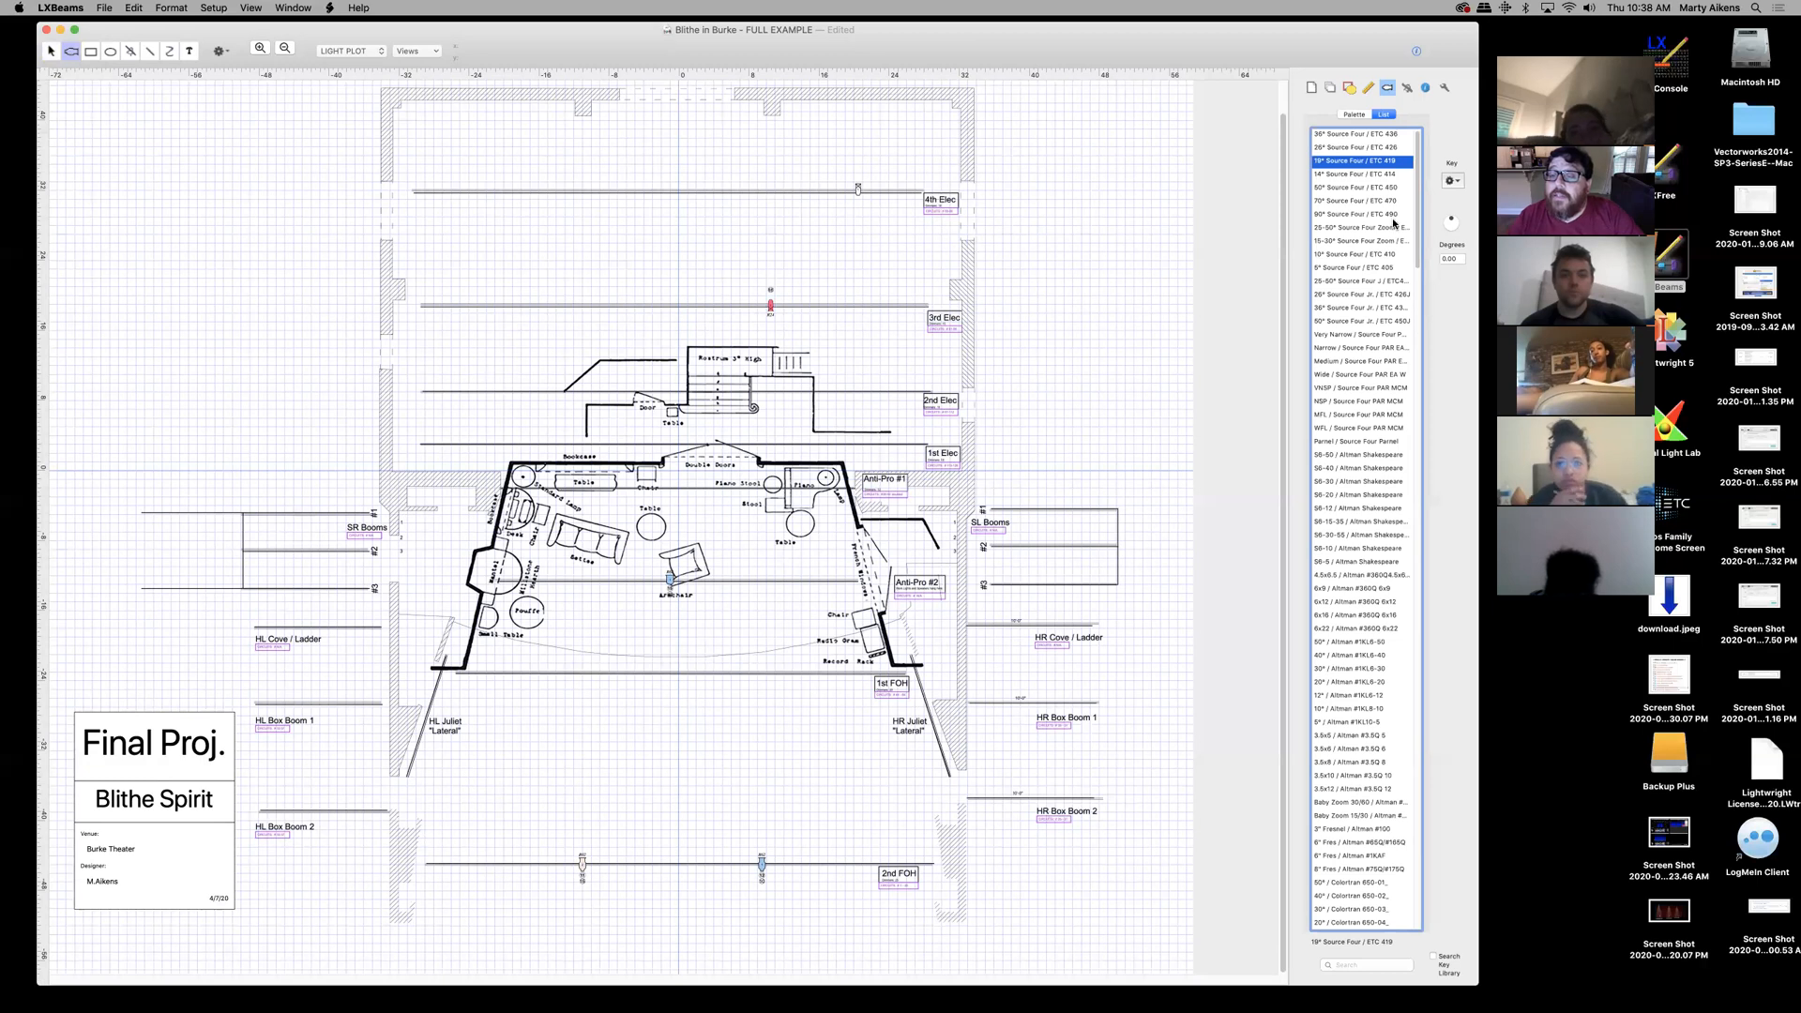
click(1360, 135)
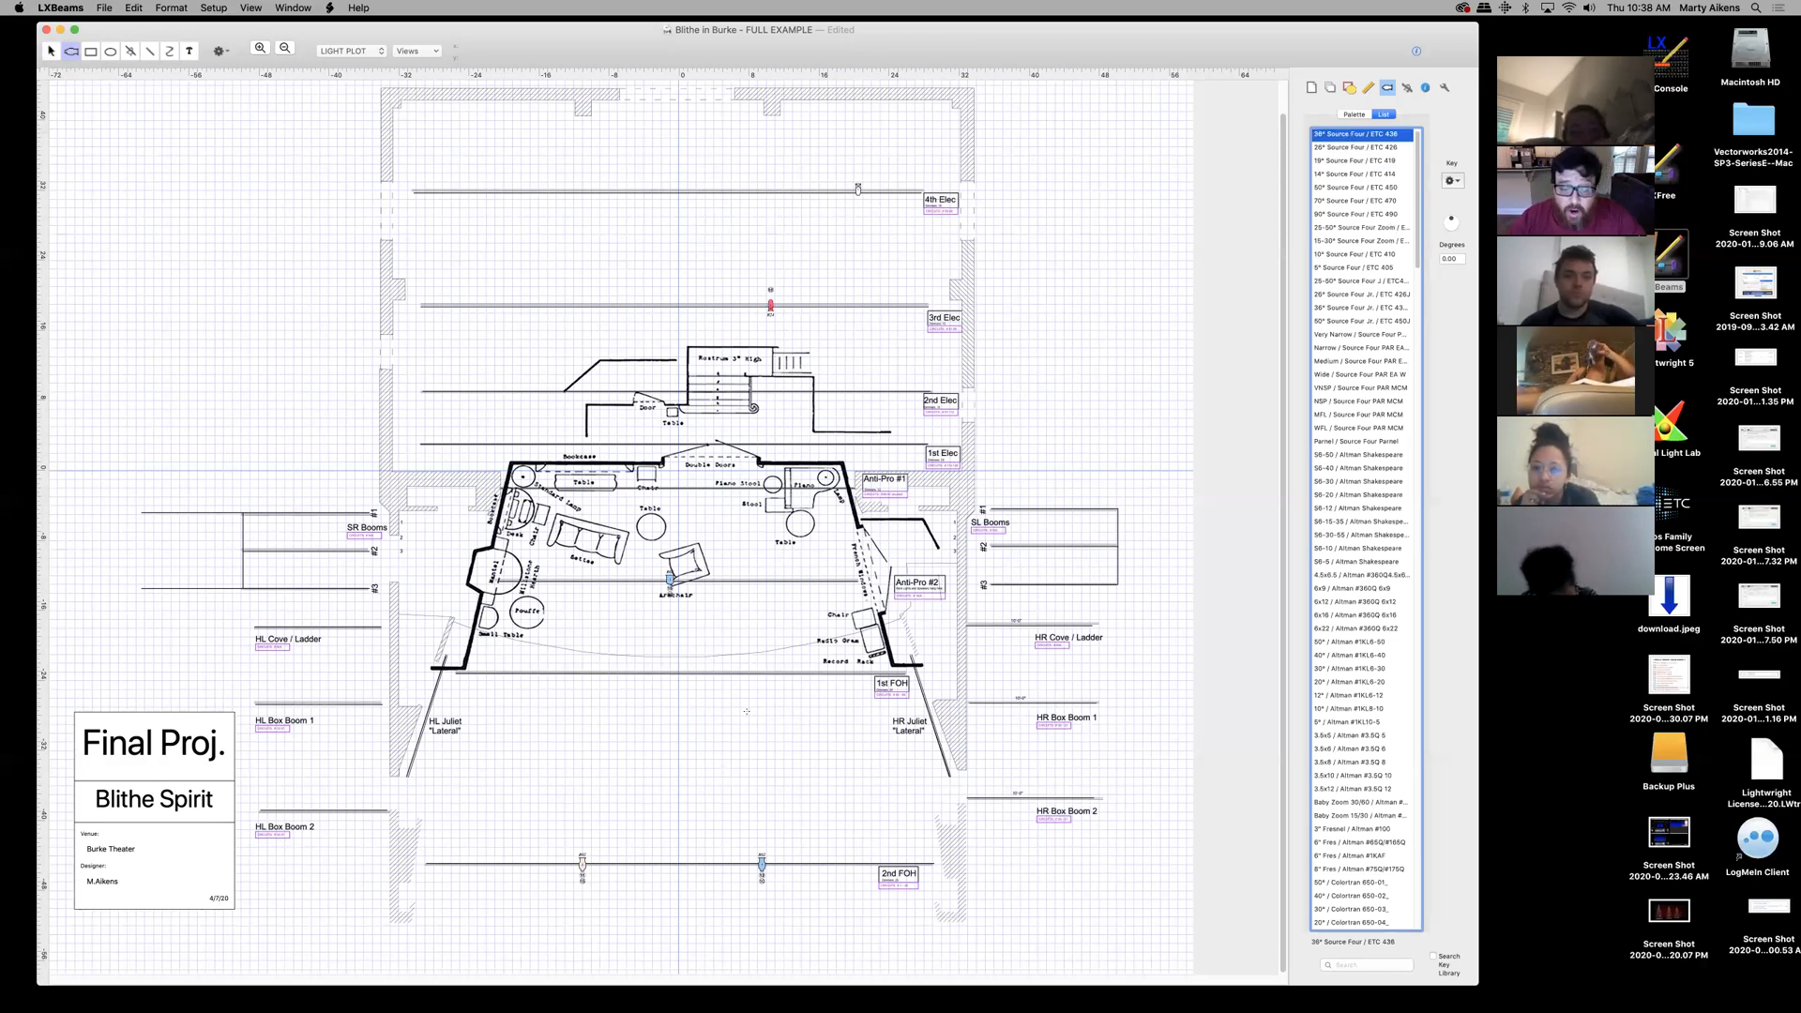
click(677, 672)
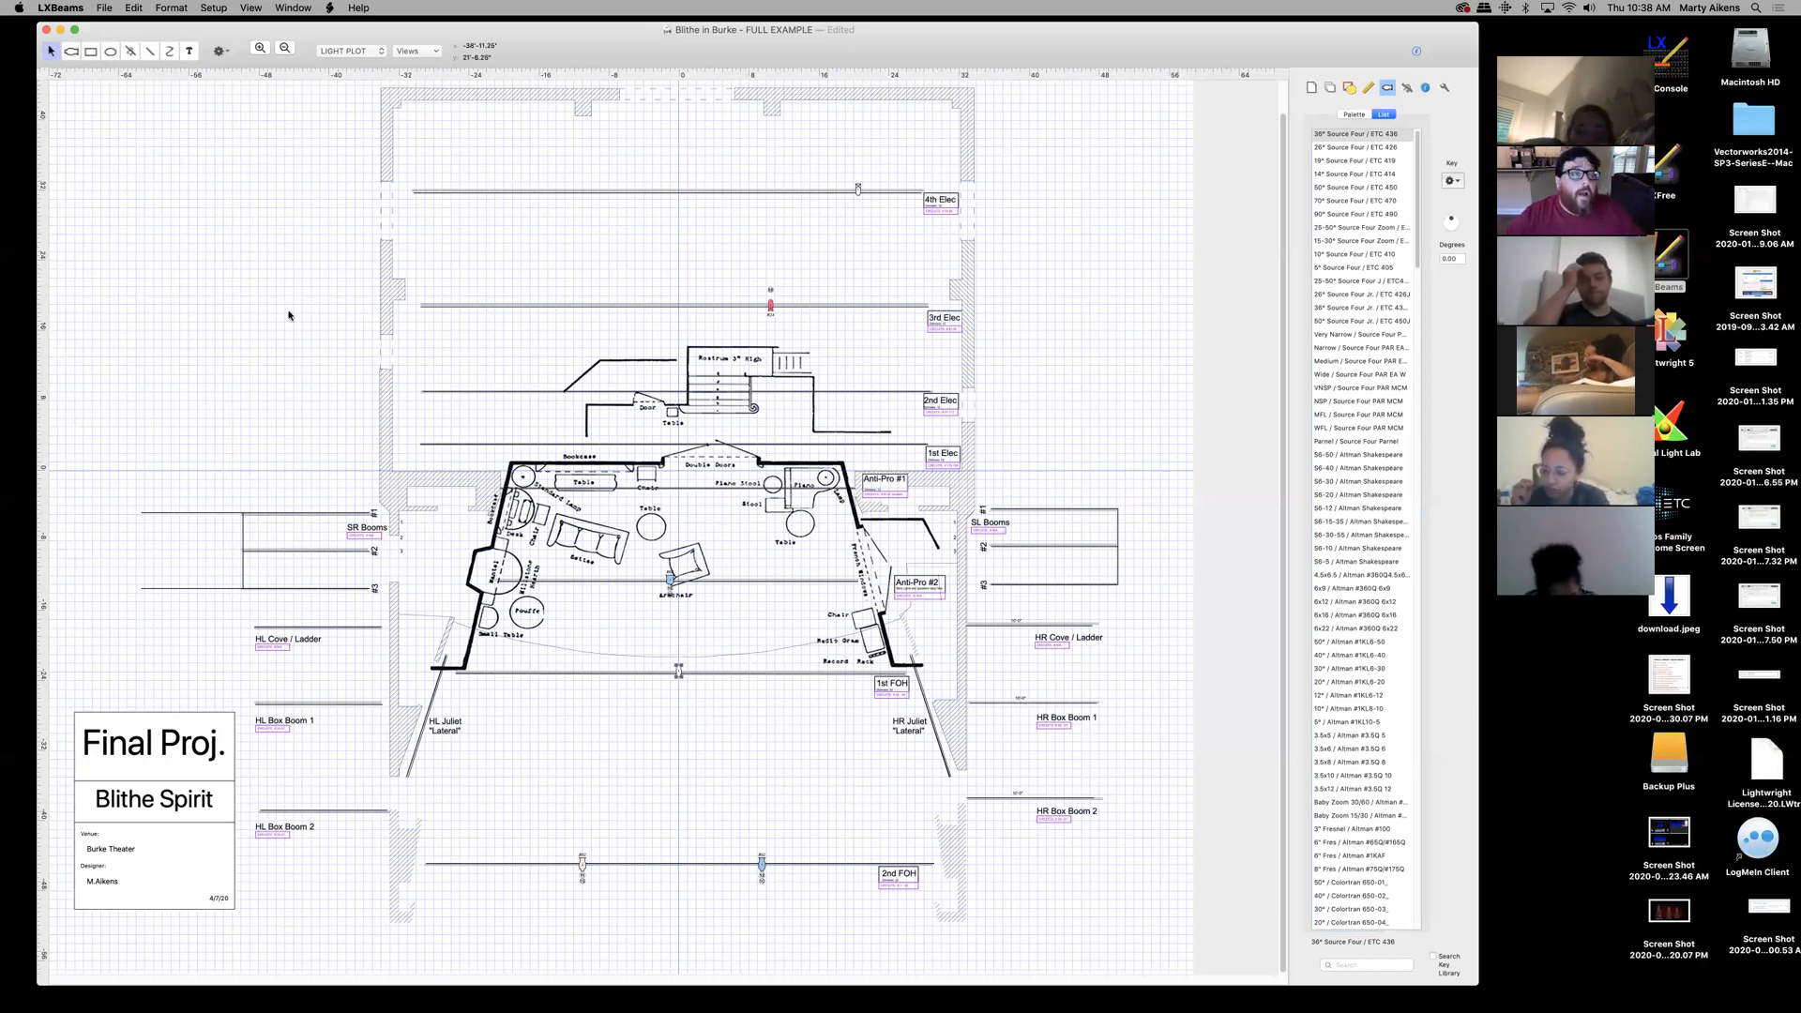
- Zoom in on the stage and show the property Inspector instead of the fixture library
click(259, 49)
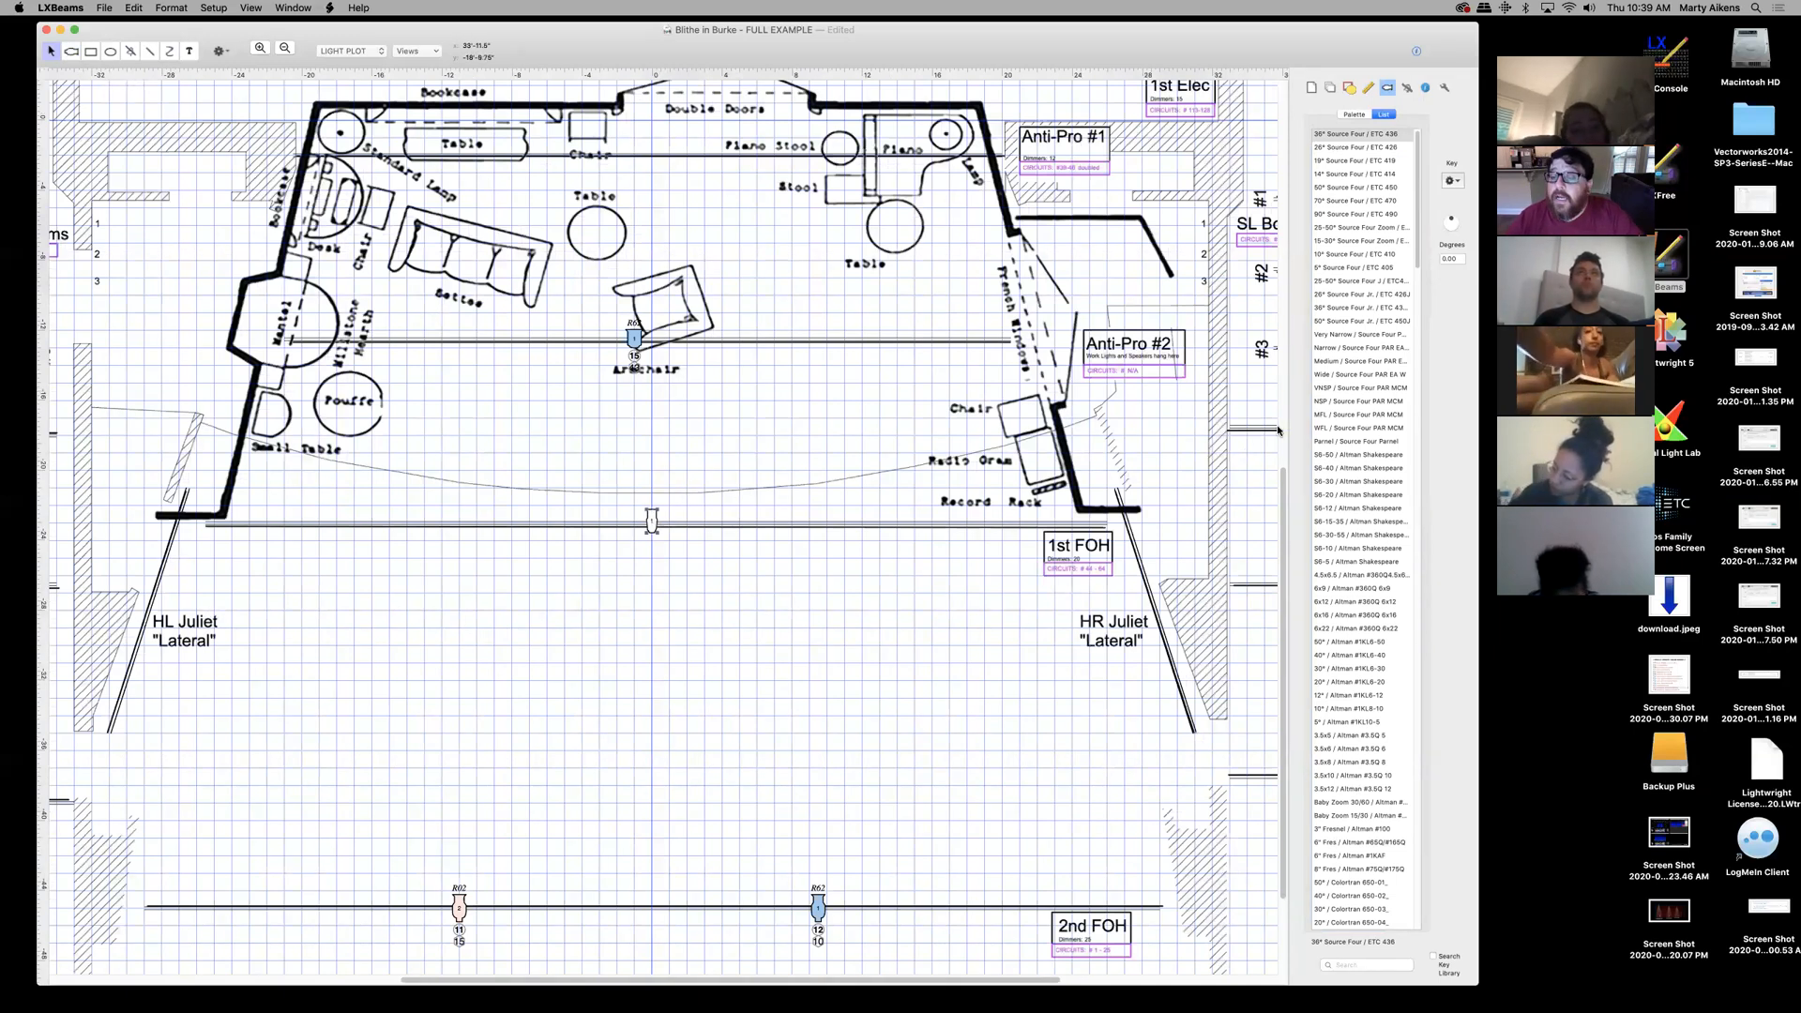
click(1426, 88)
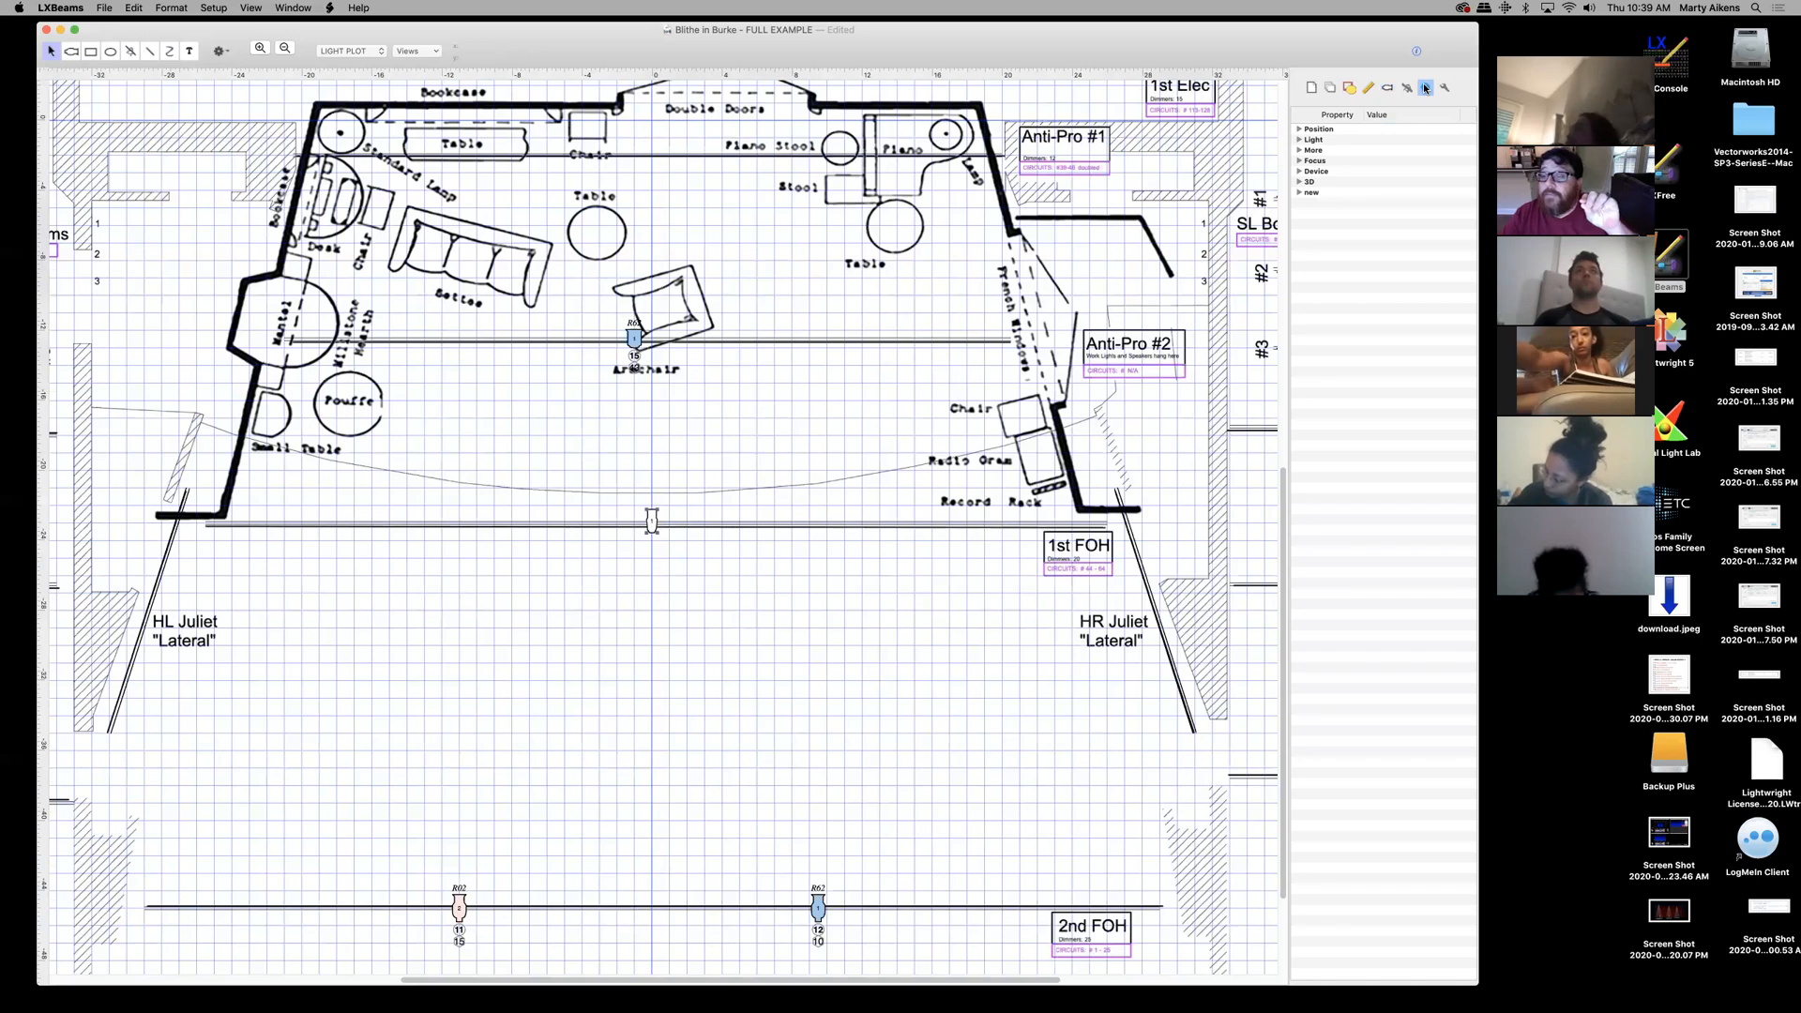
- Expand the Light properties and turn on the LIGHTING POSITIONS layer, returning to the Inspector
click(1300, 130)
click(1300, 139)
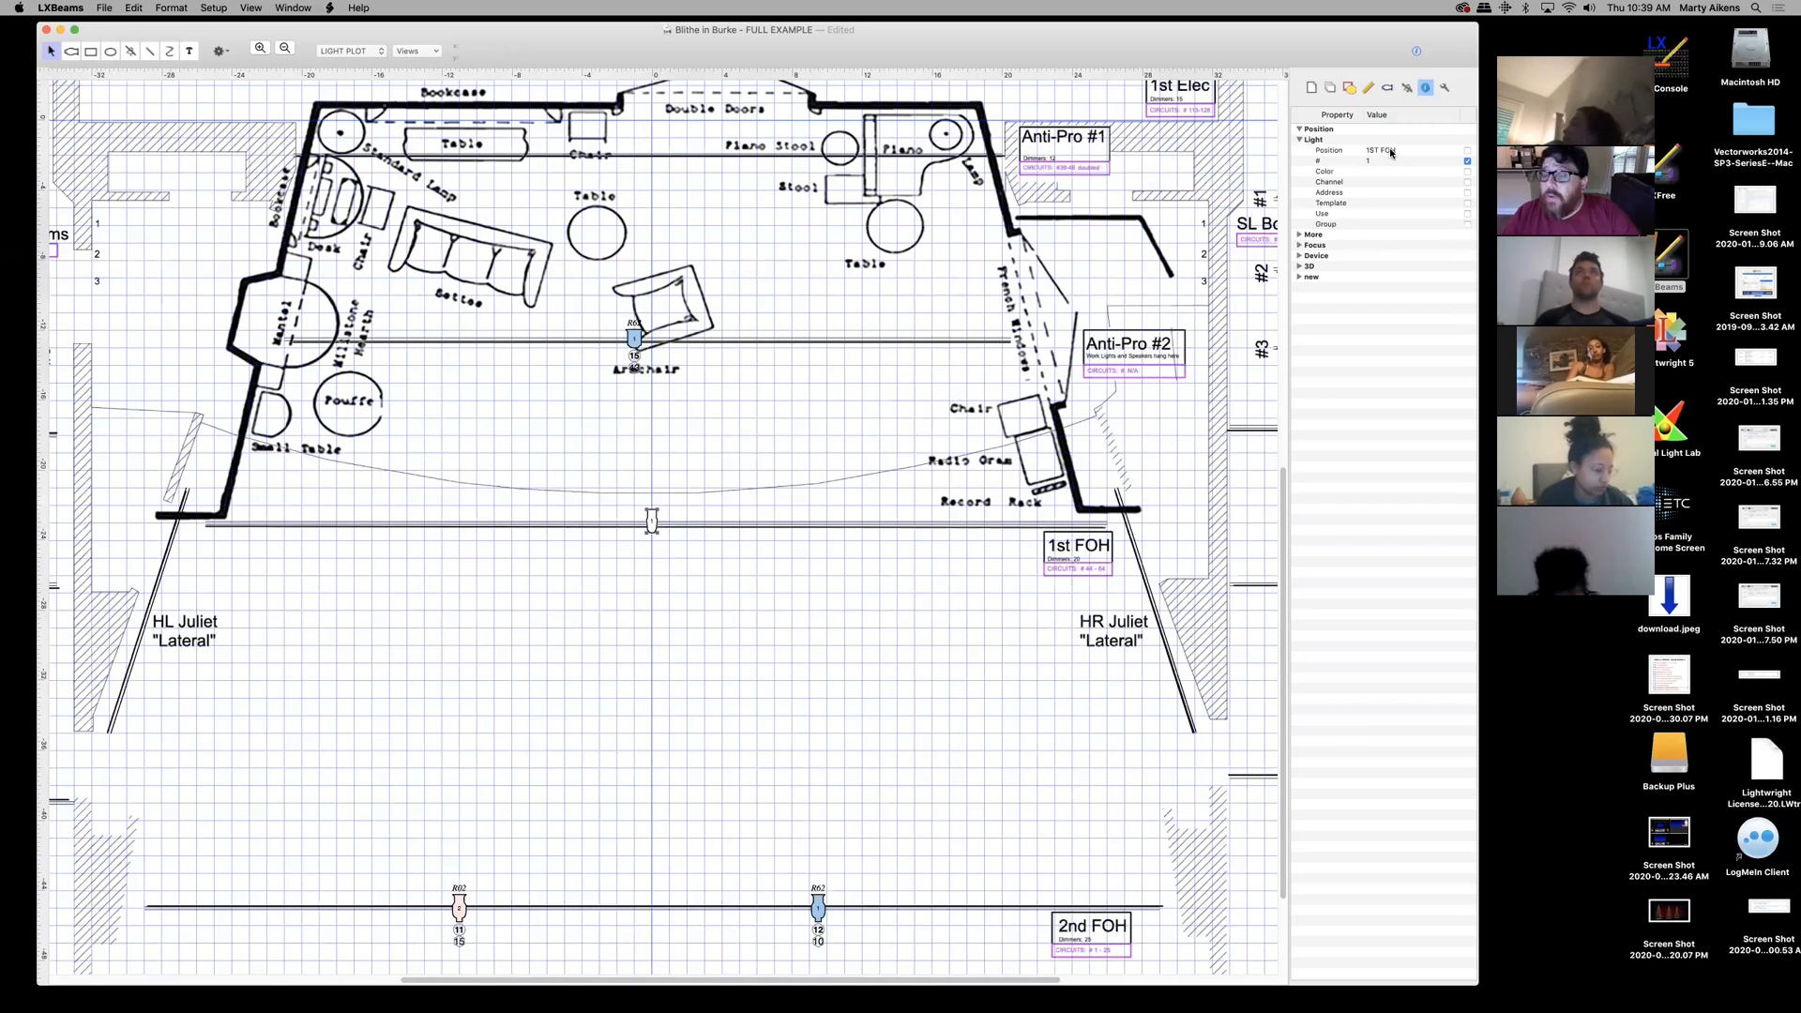
click(1330, 89)
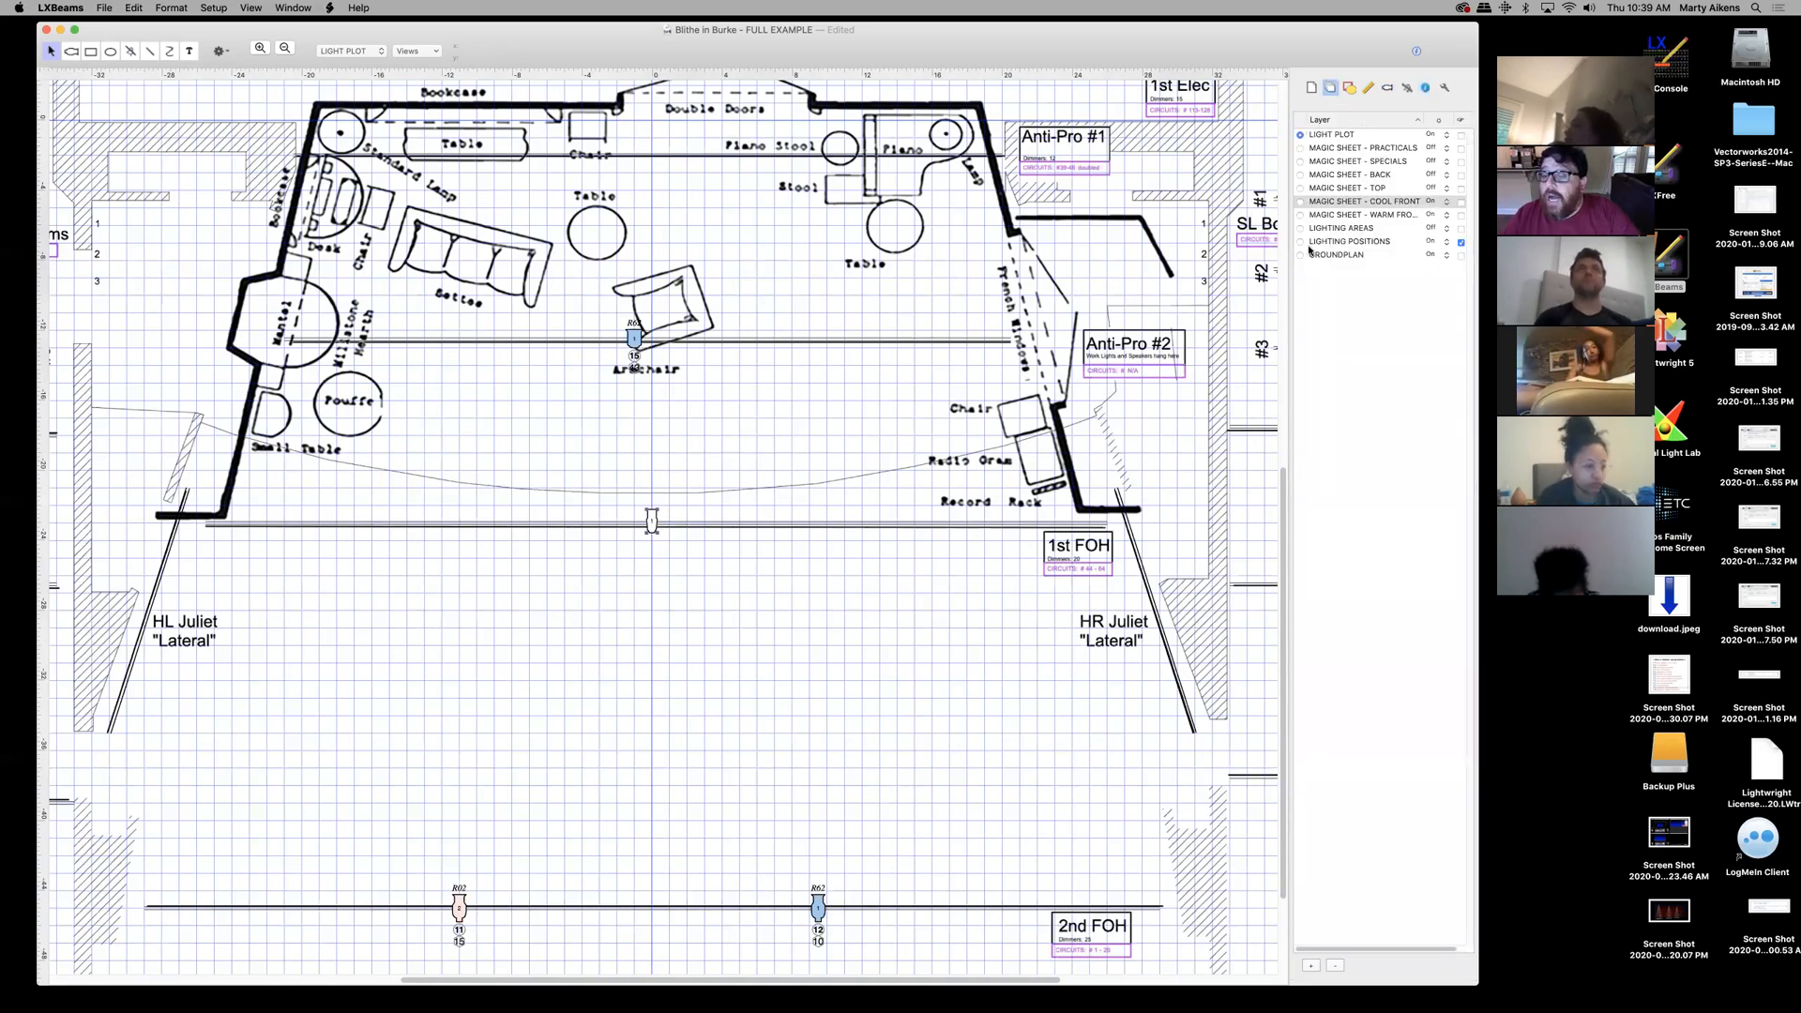
click(1460, 243)
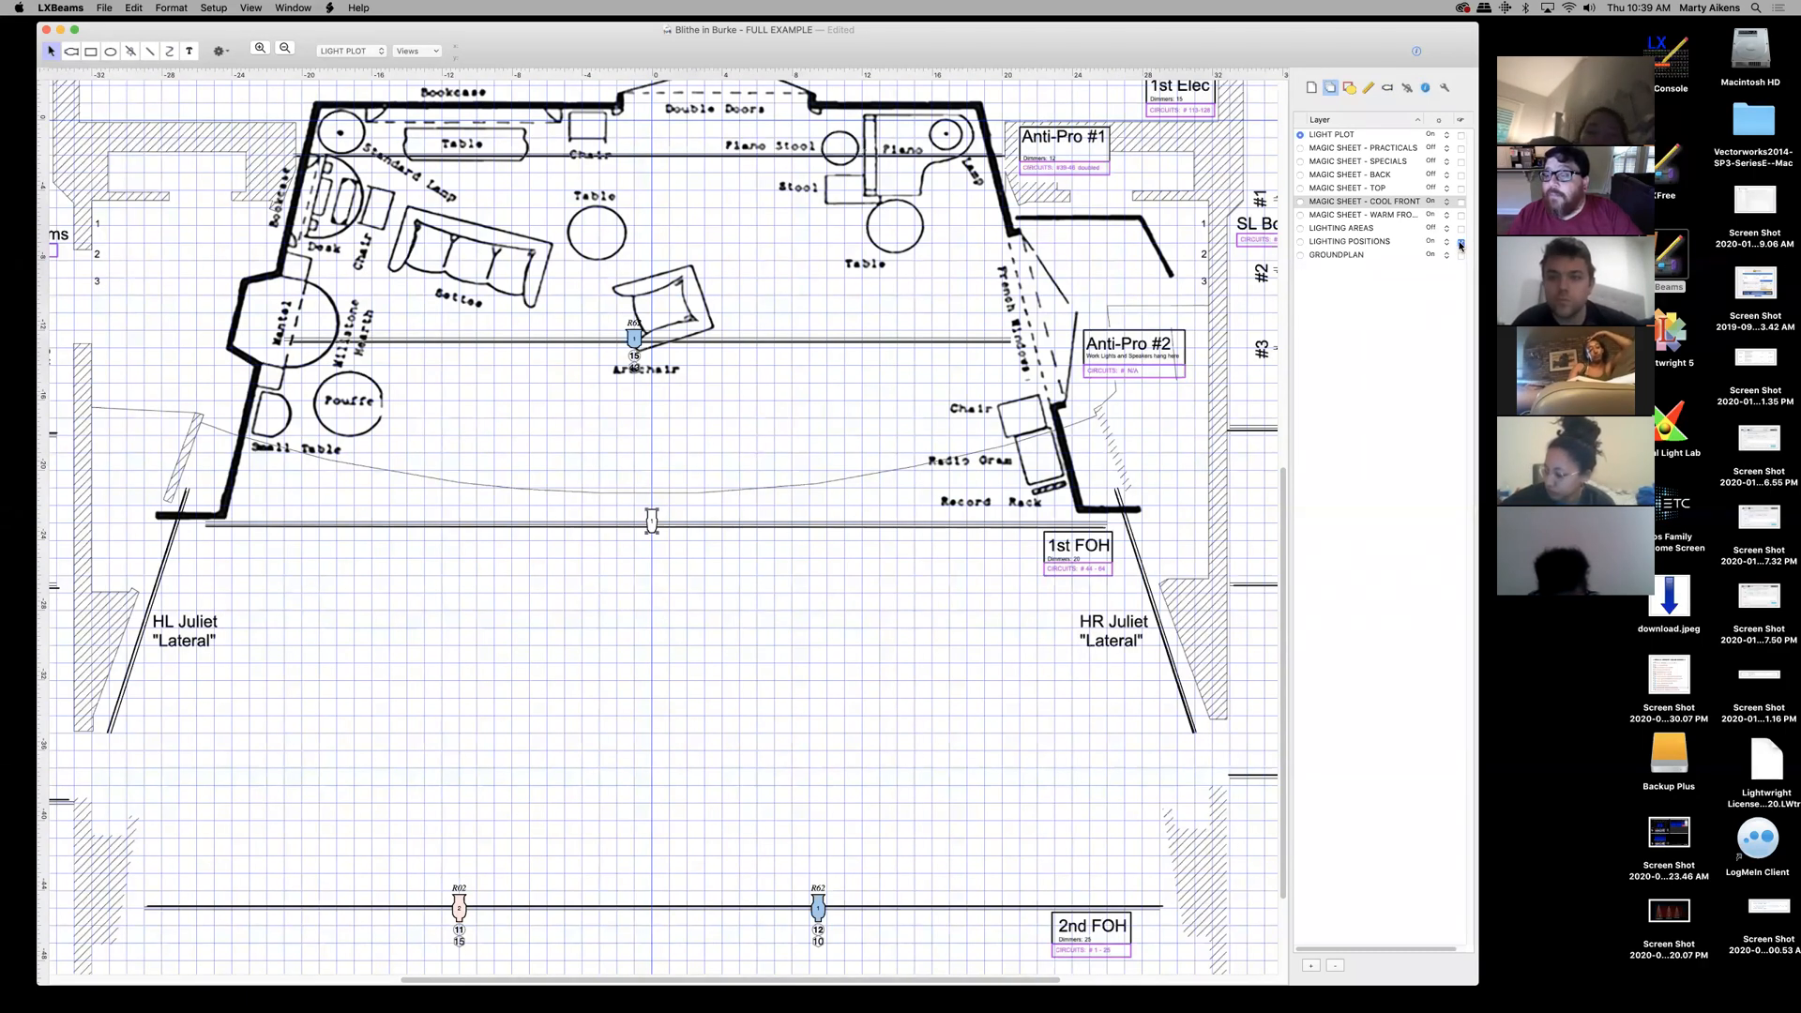
click(1388, 89)
click(1425, 89)
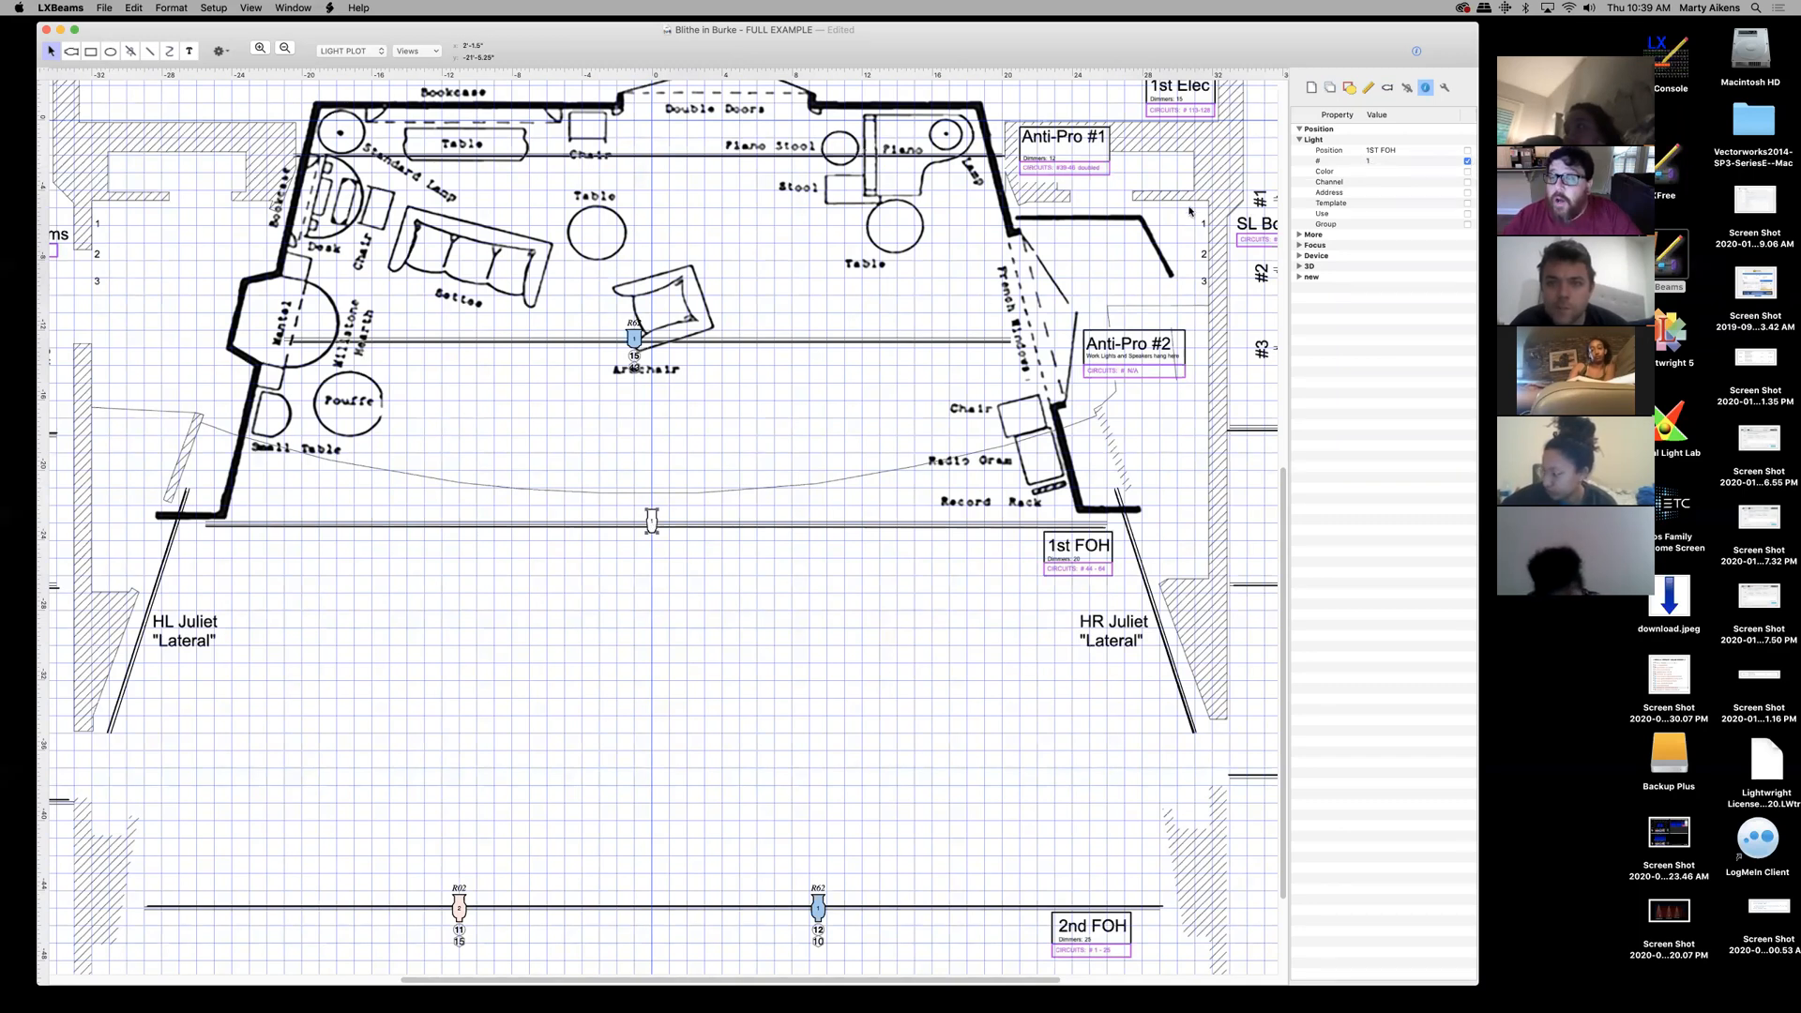
- Set the 1st FOH light's Color to R62, show it on the plot, and zoom in
click(1387, 173)
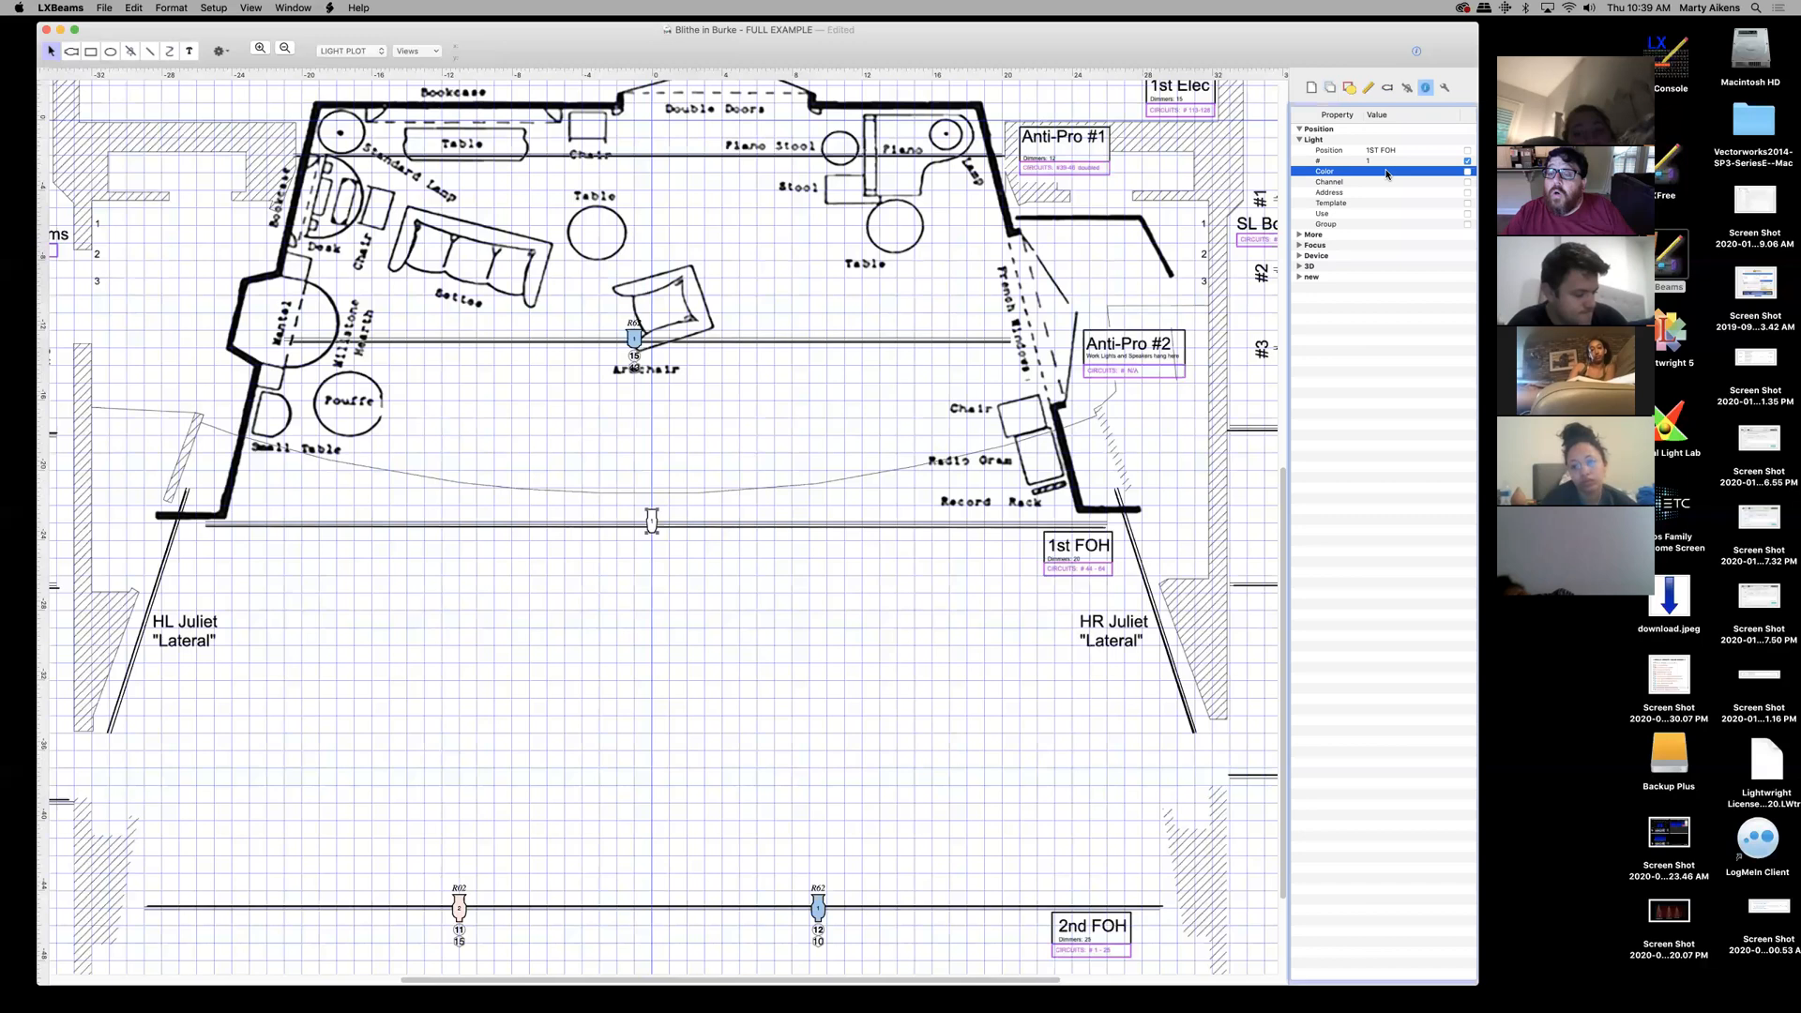
click(1387, 173)
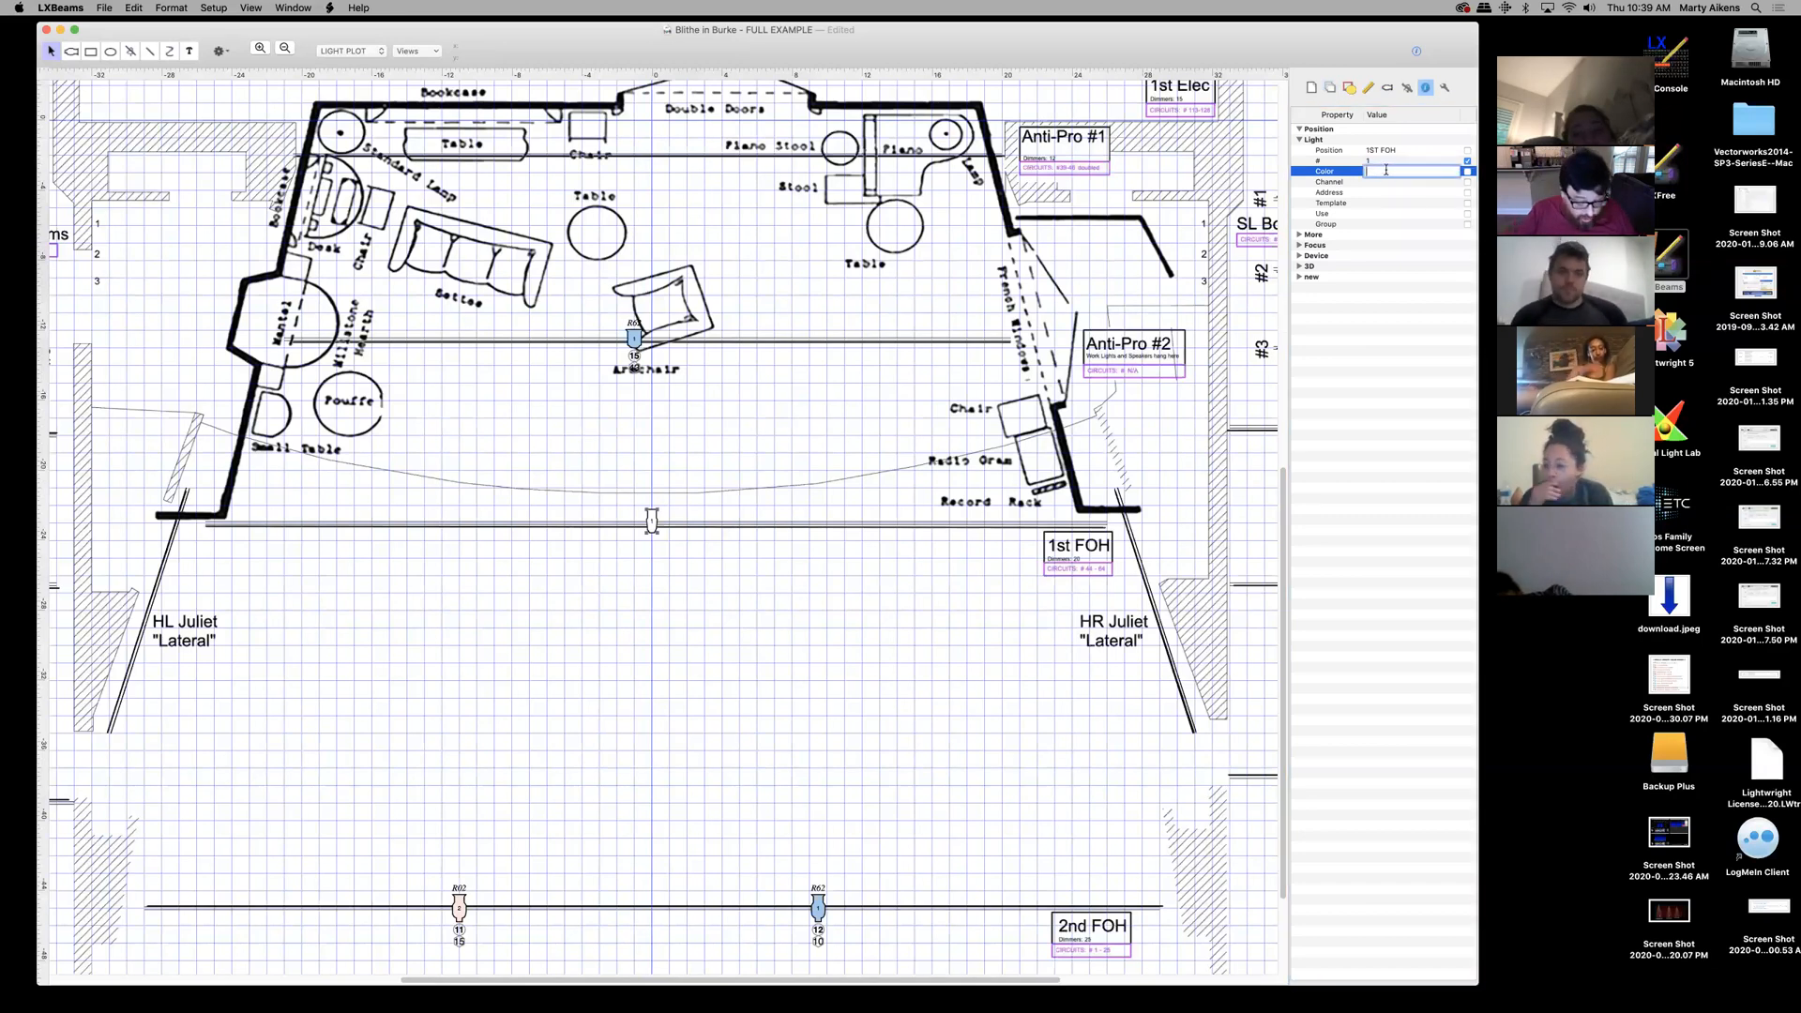
text(R62)
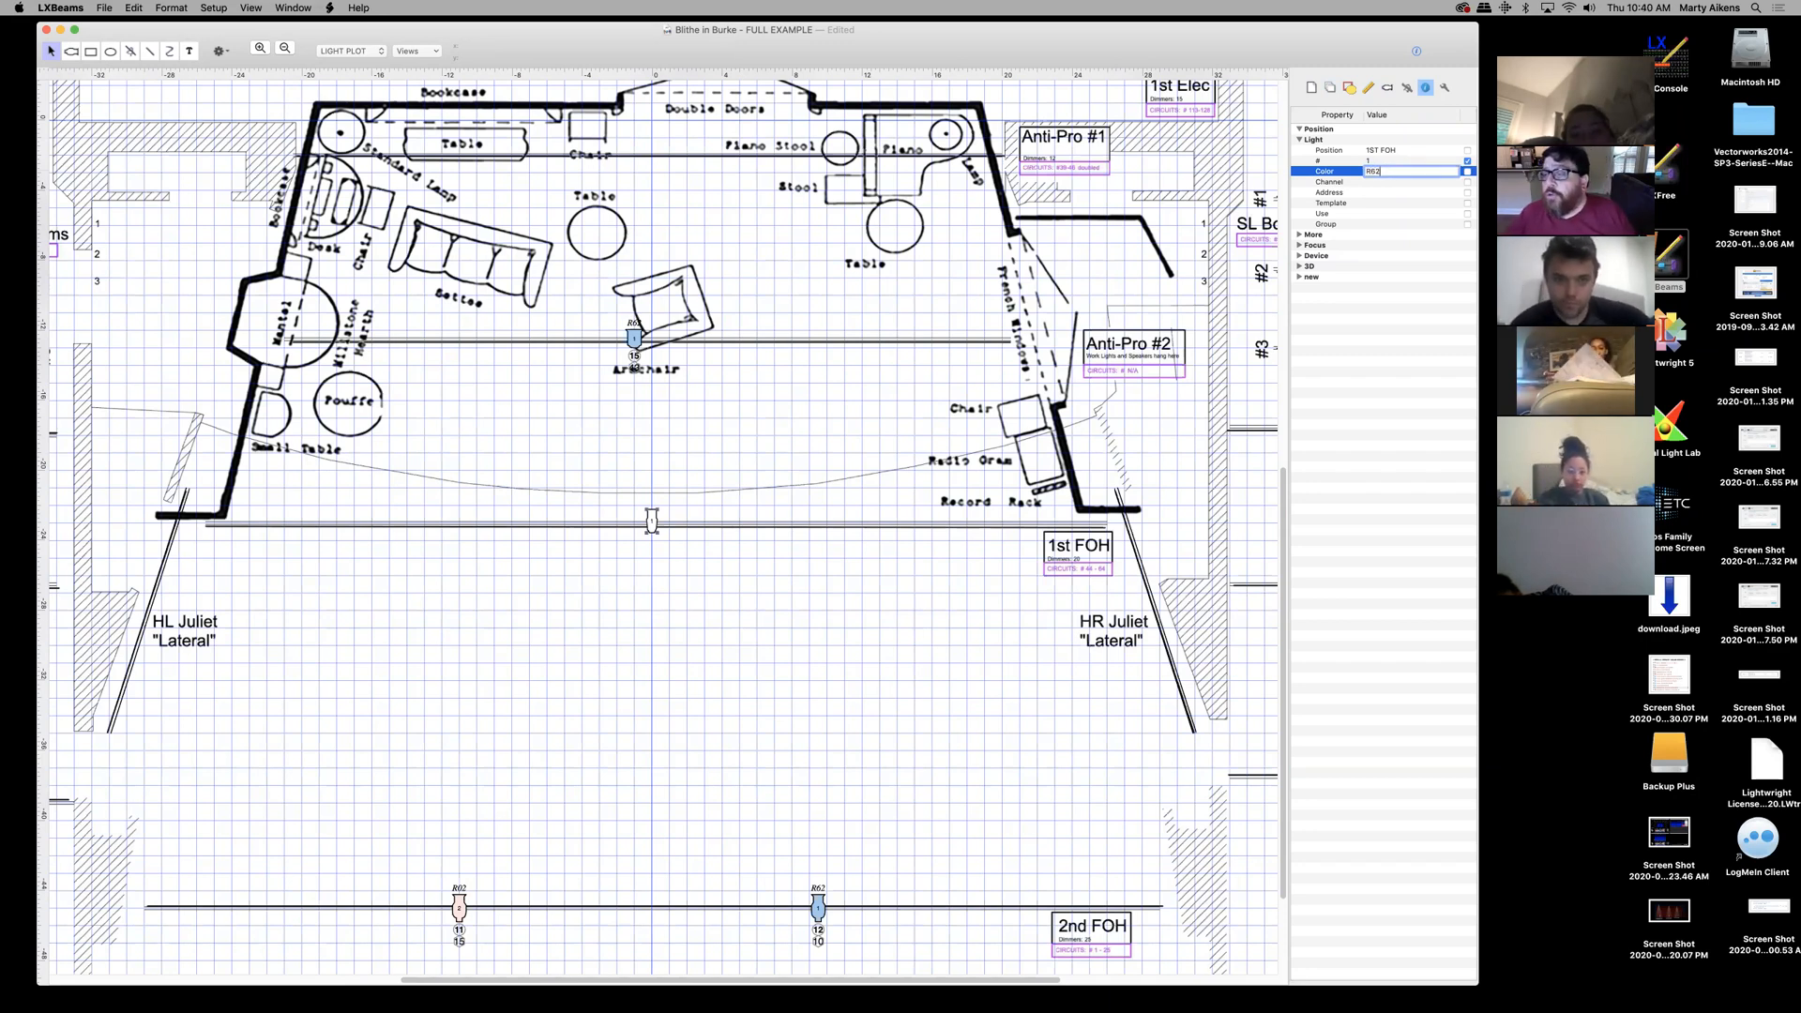
key(Return)
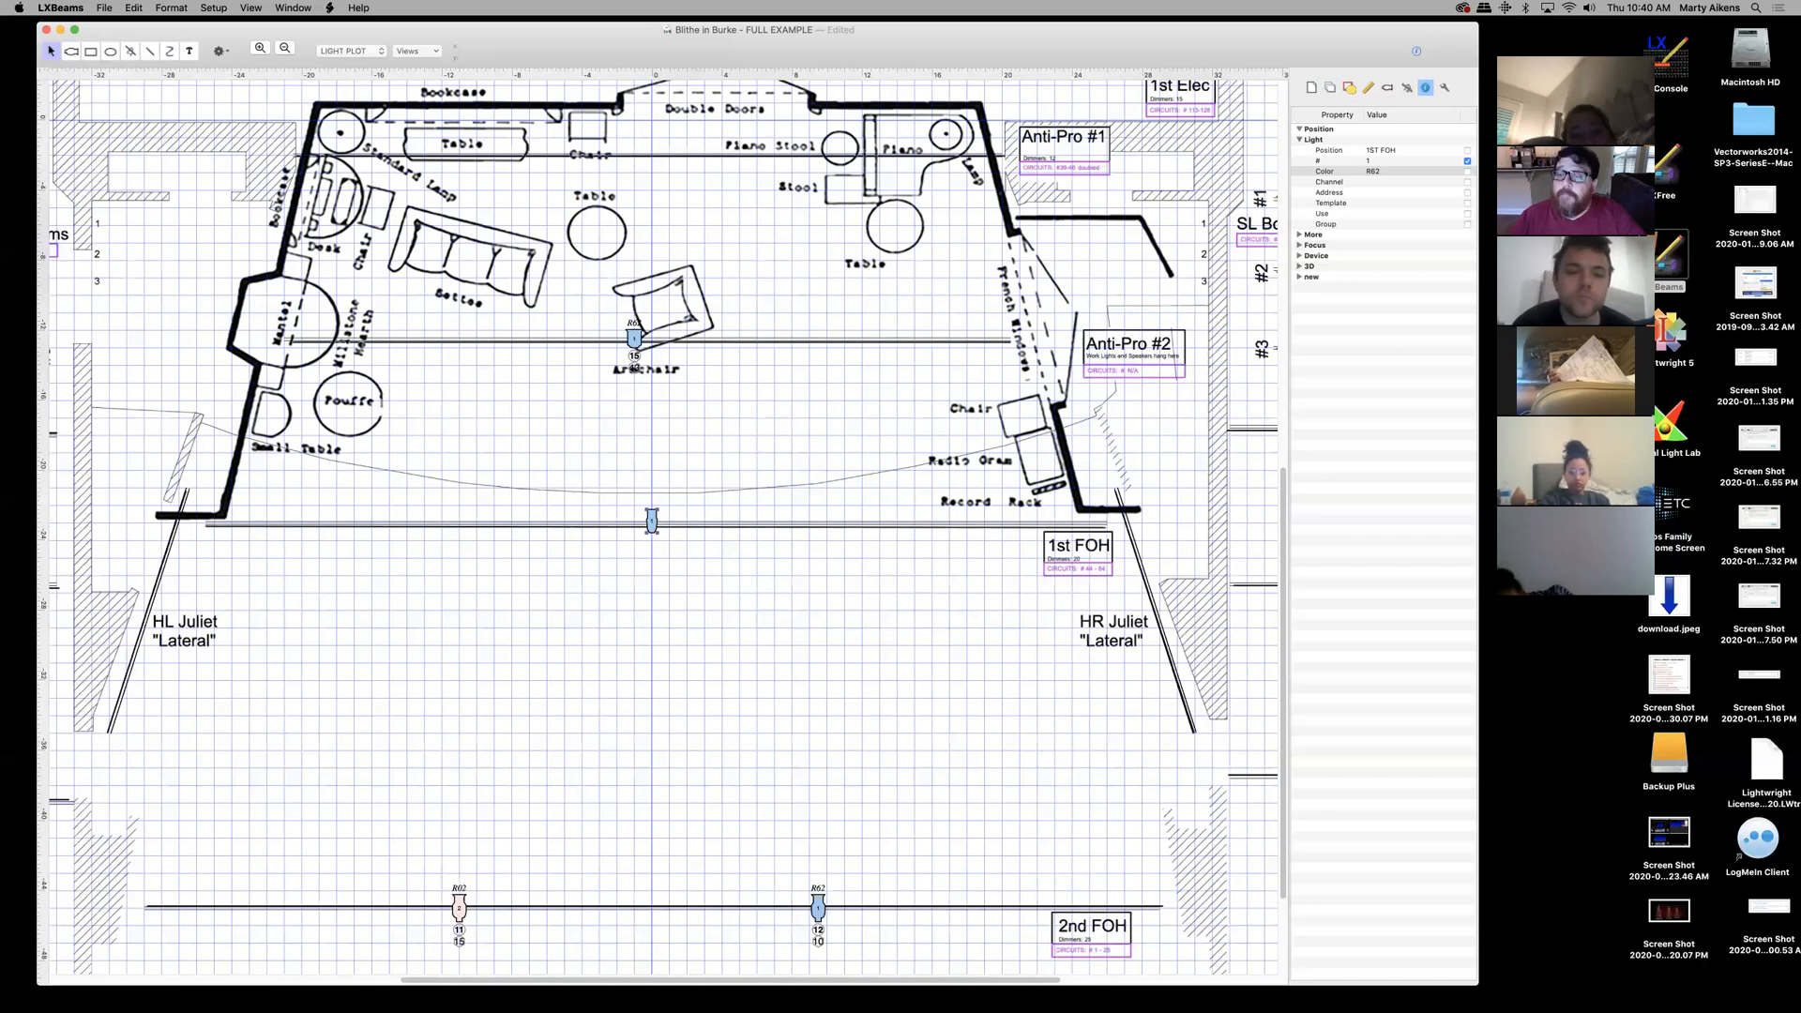
click(1468, 173)
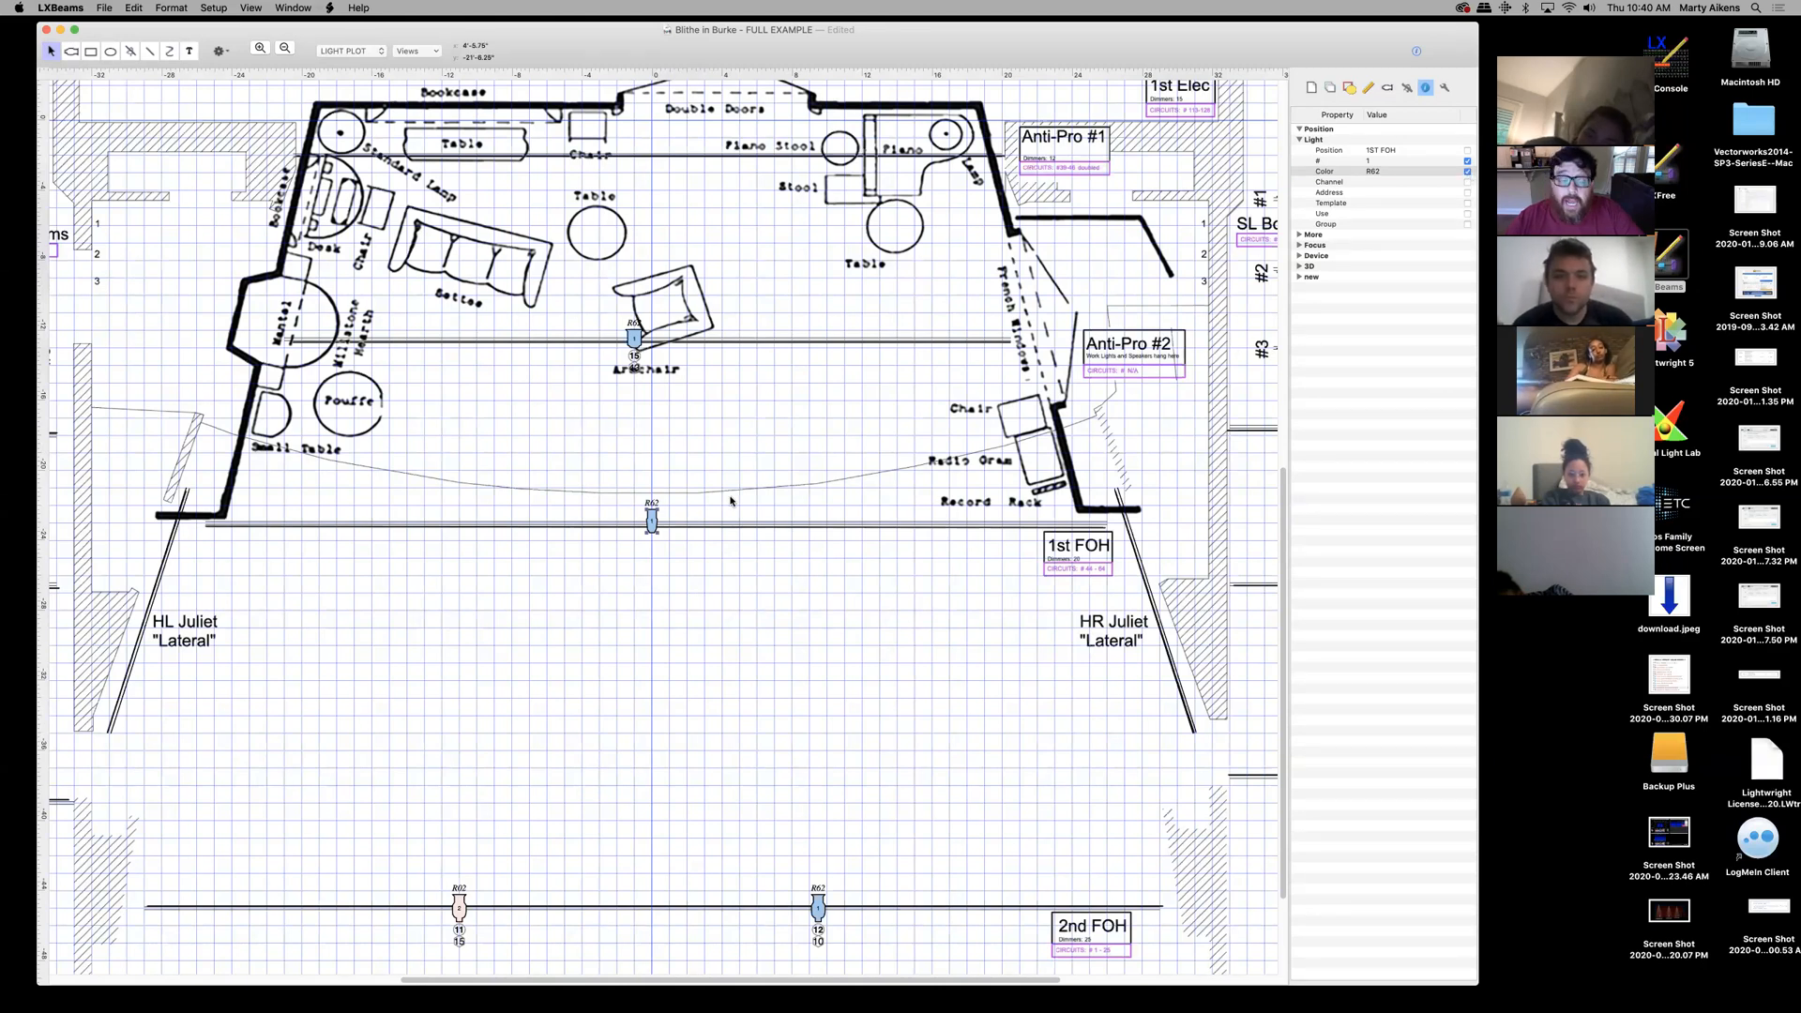
click(261, 49)
click(260, 49)
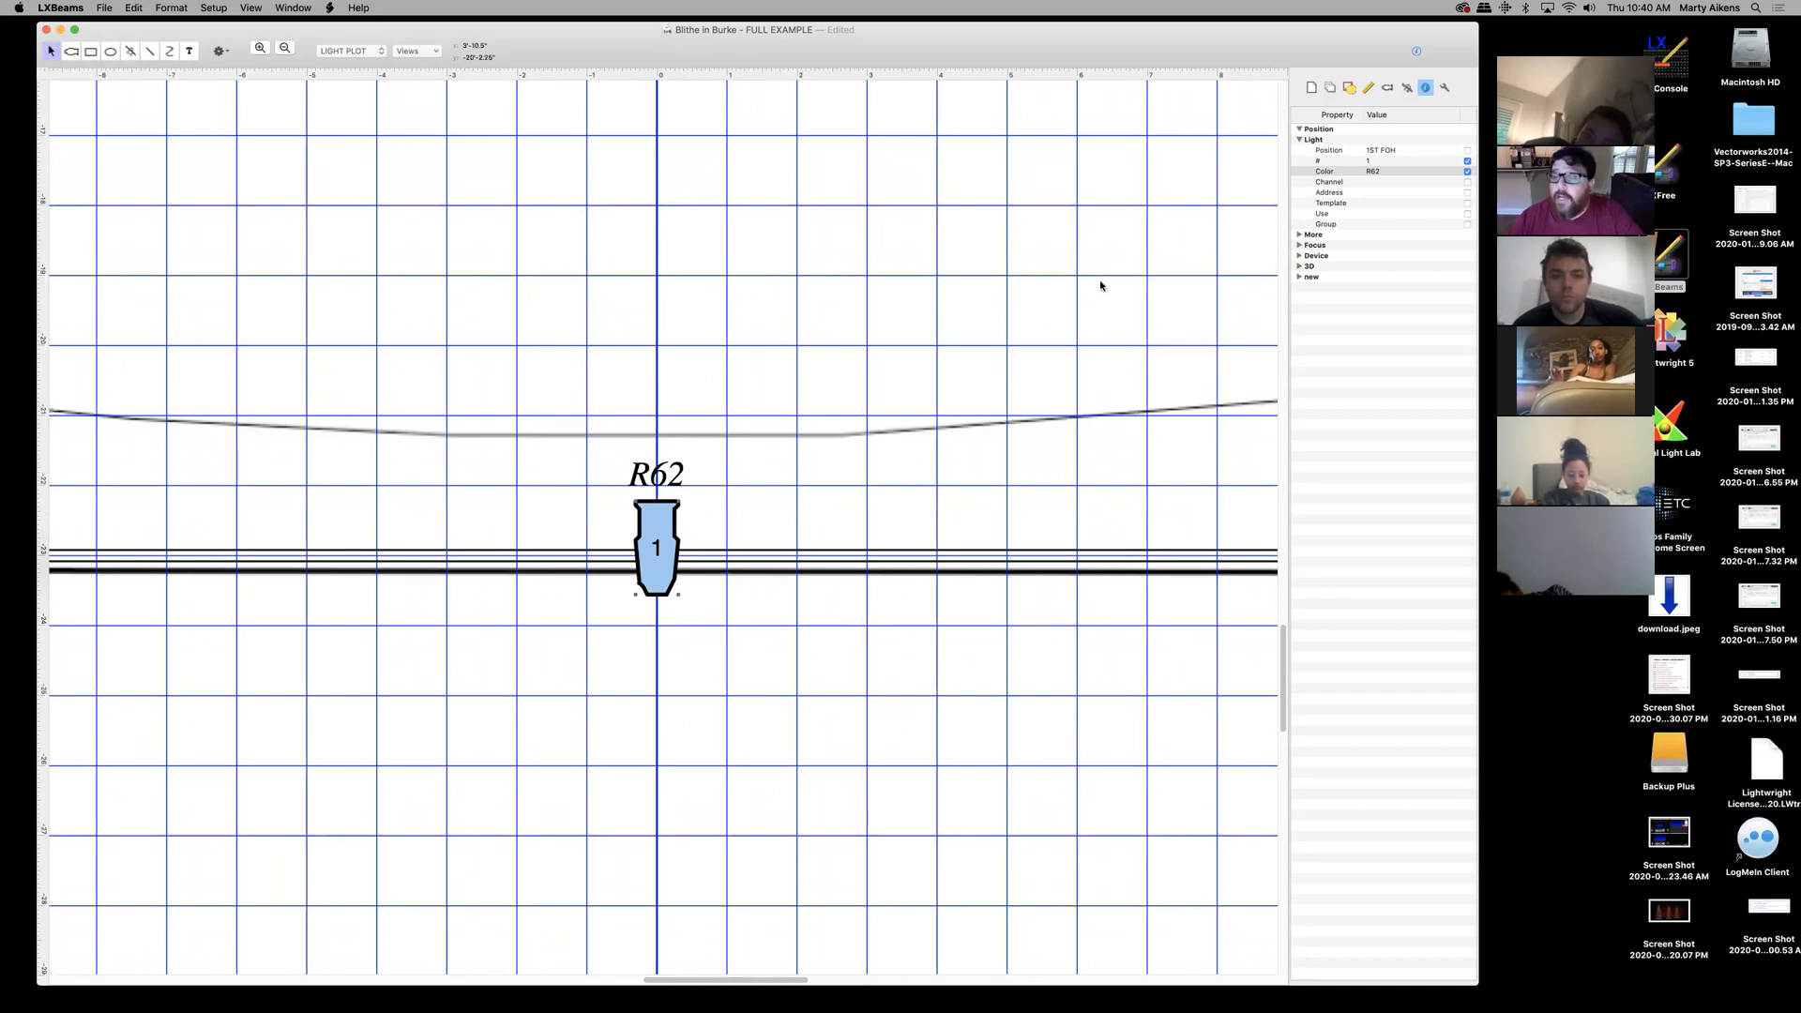
- Enter Address 54 for the 1st FOH light while zooming out to the whole plot
click(1376, 181)
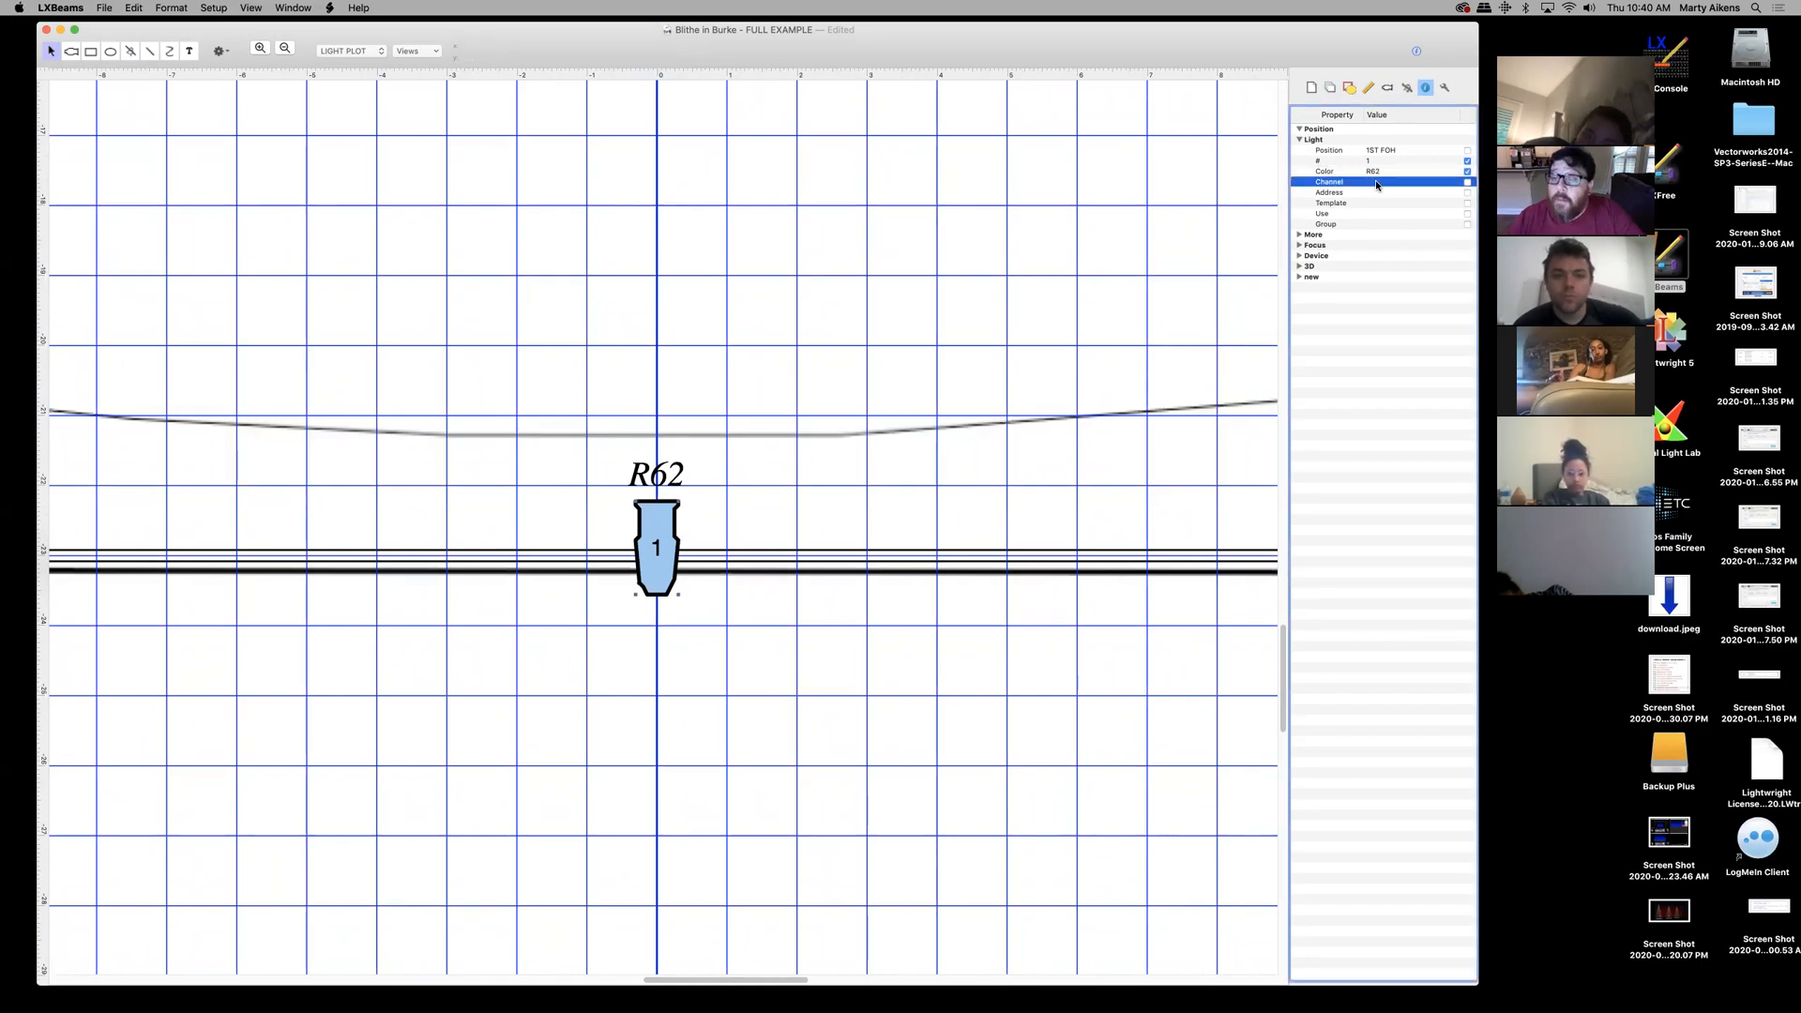
click(1376, 182)
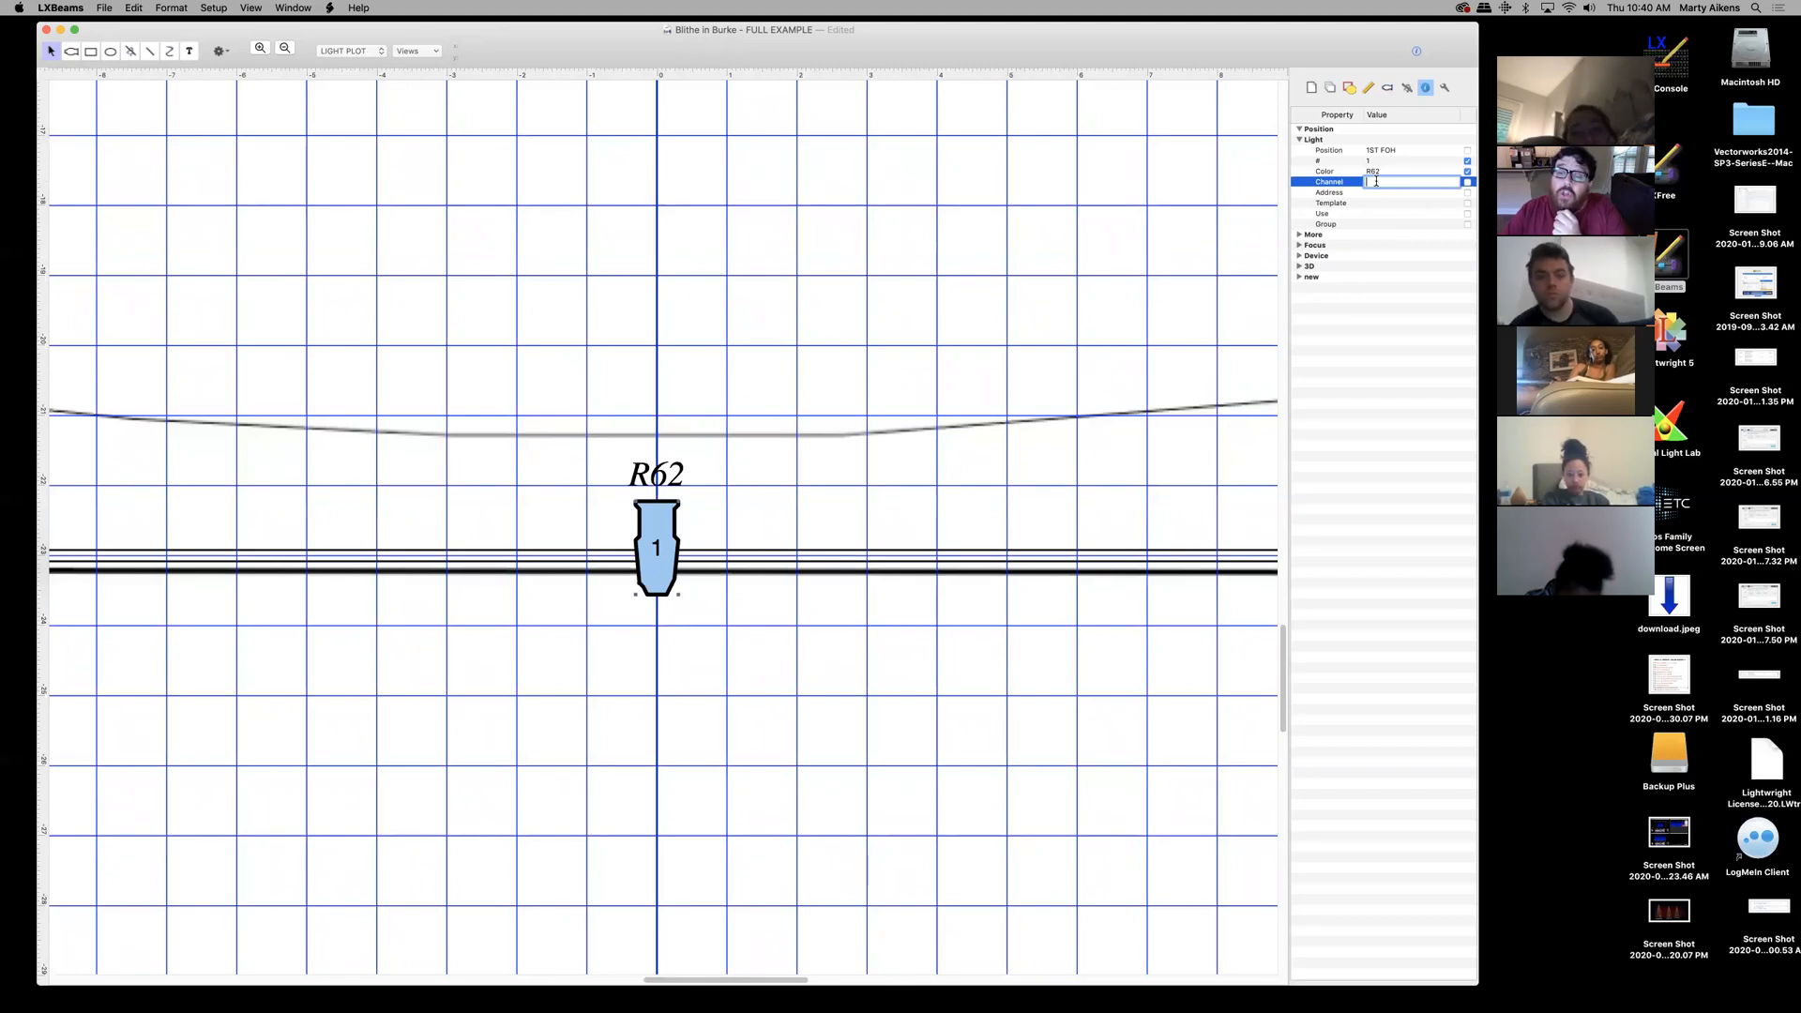
click(1369, 193)
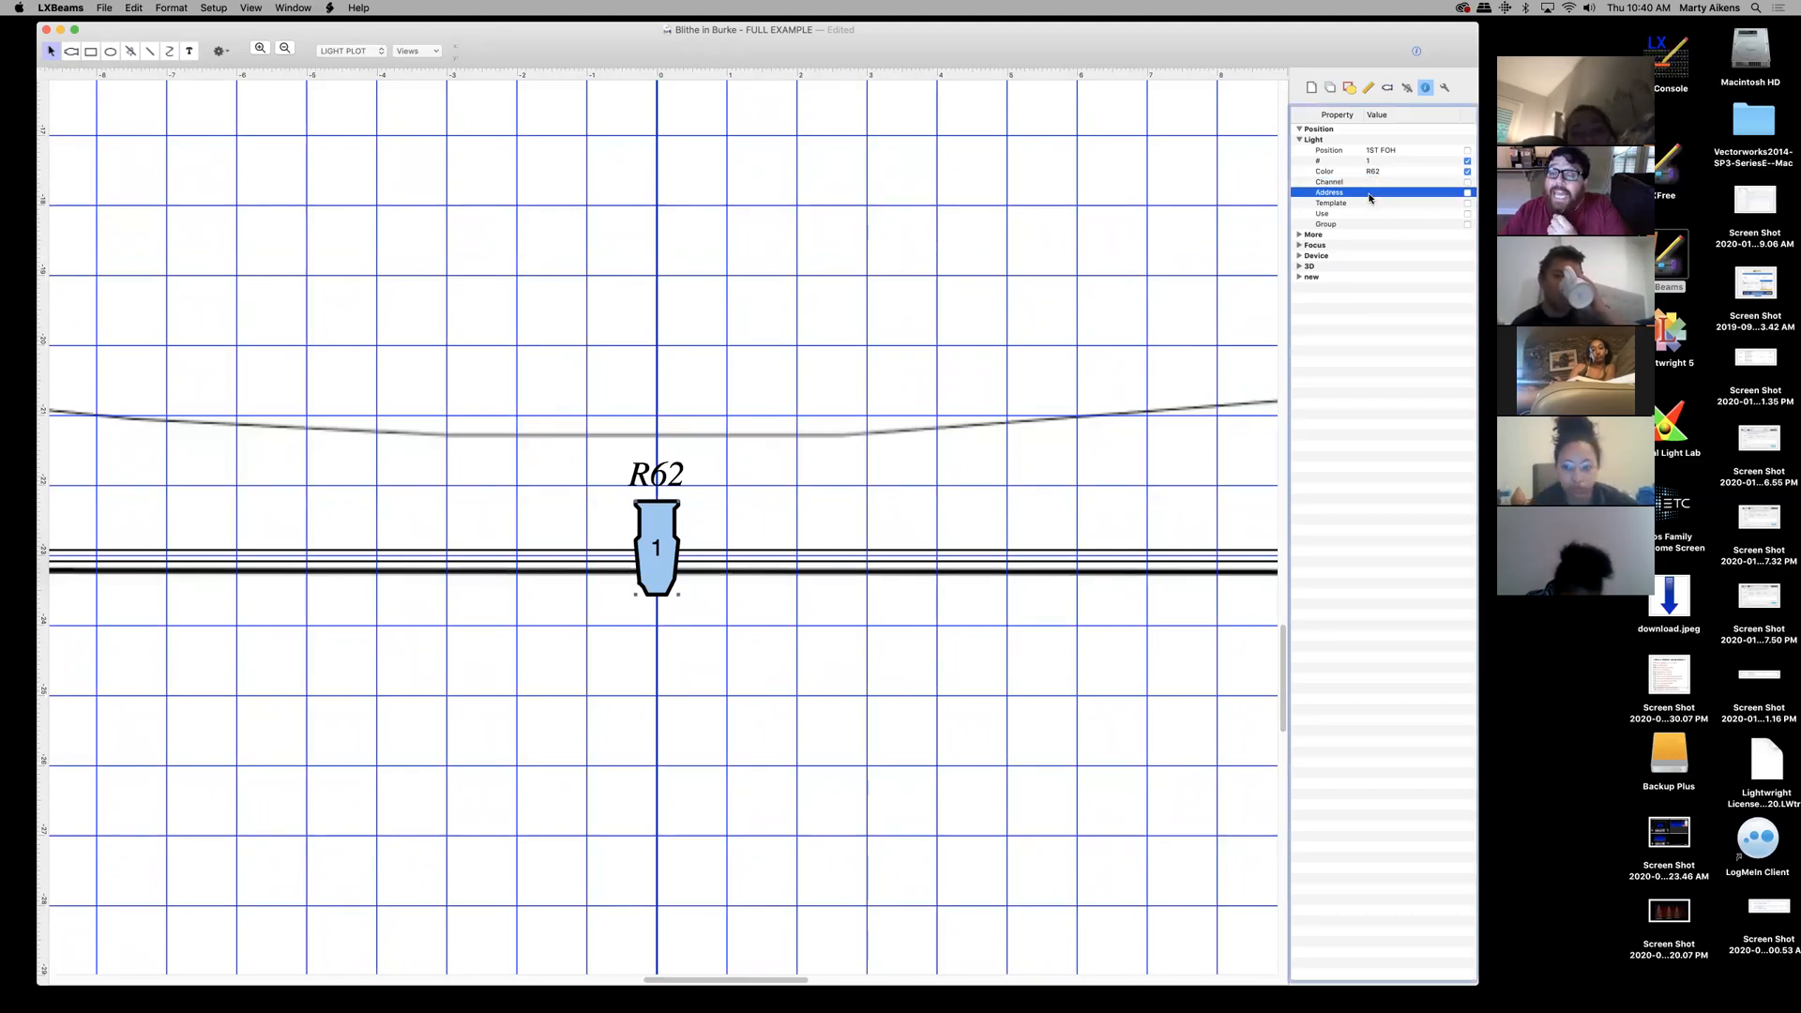
click(1369, 194)
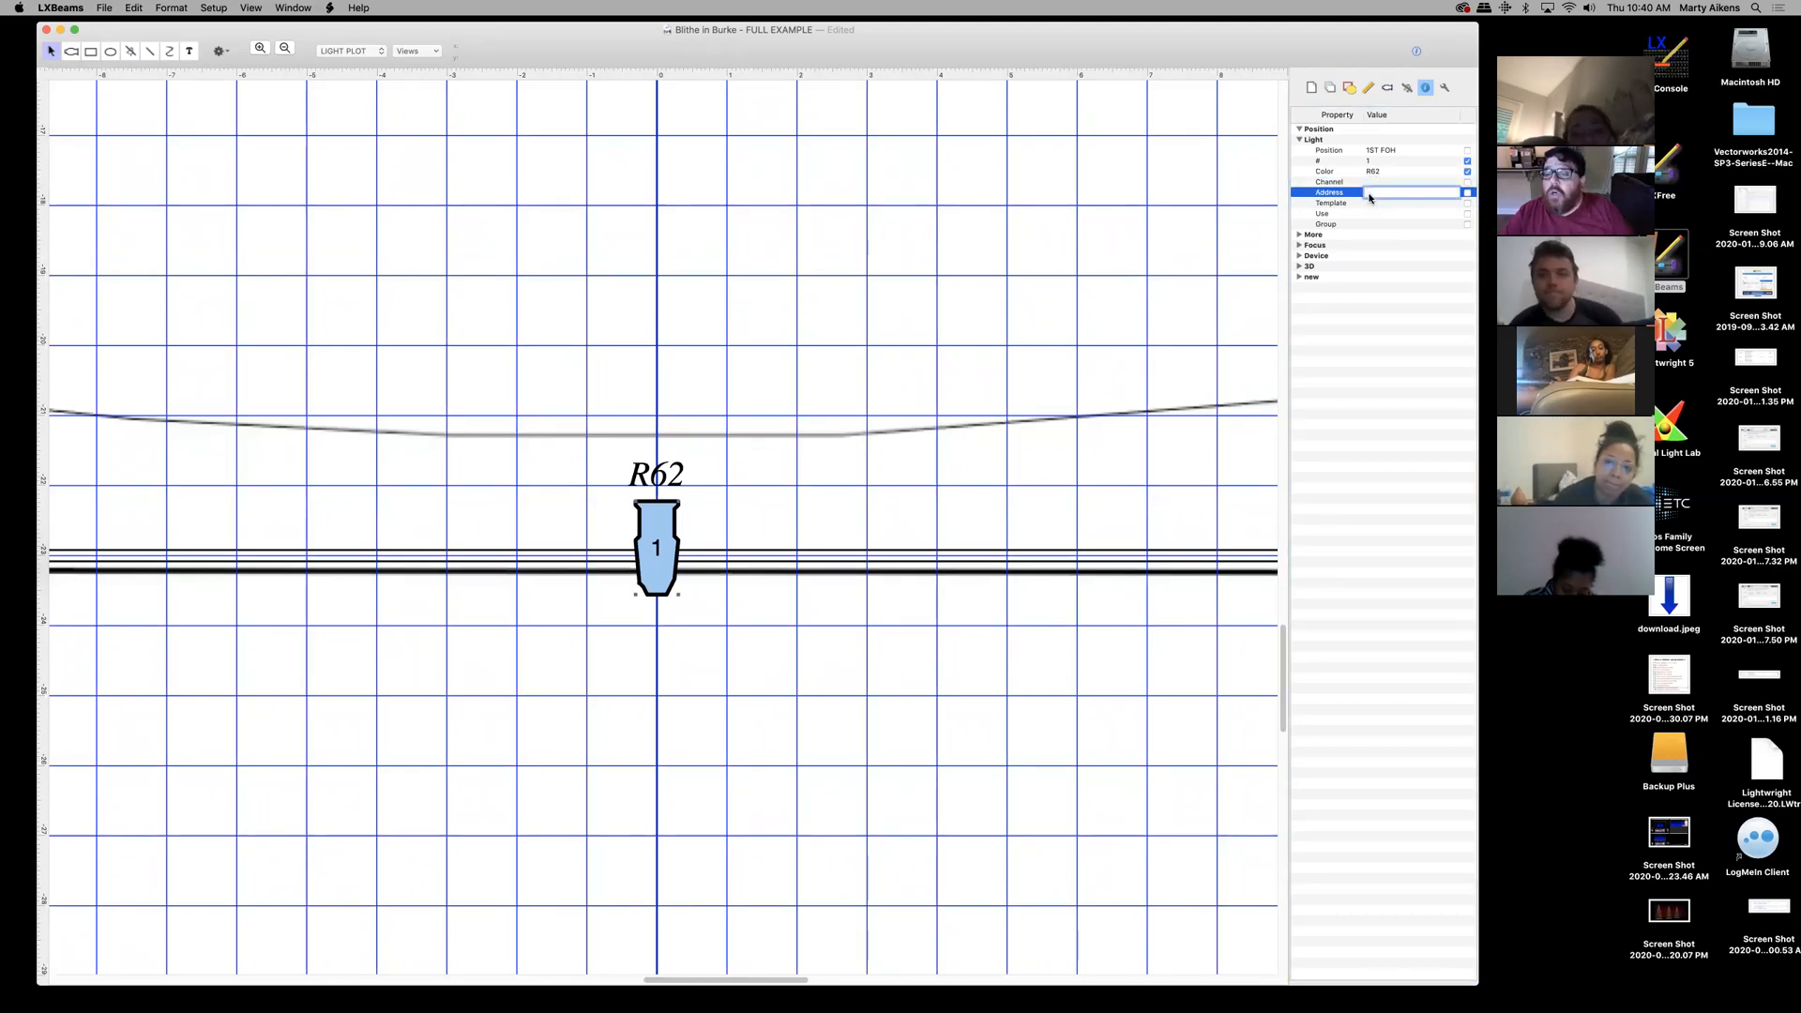
click(284, 48)
click(284, 49)
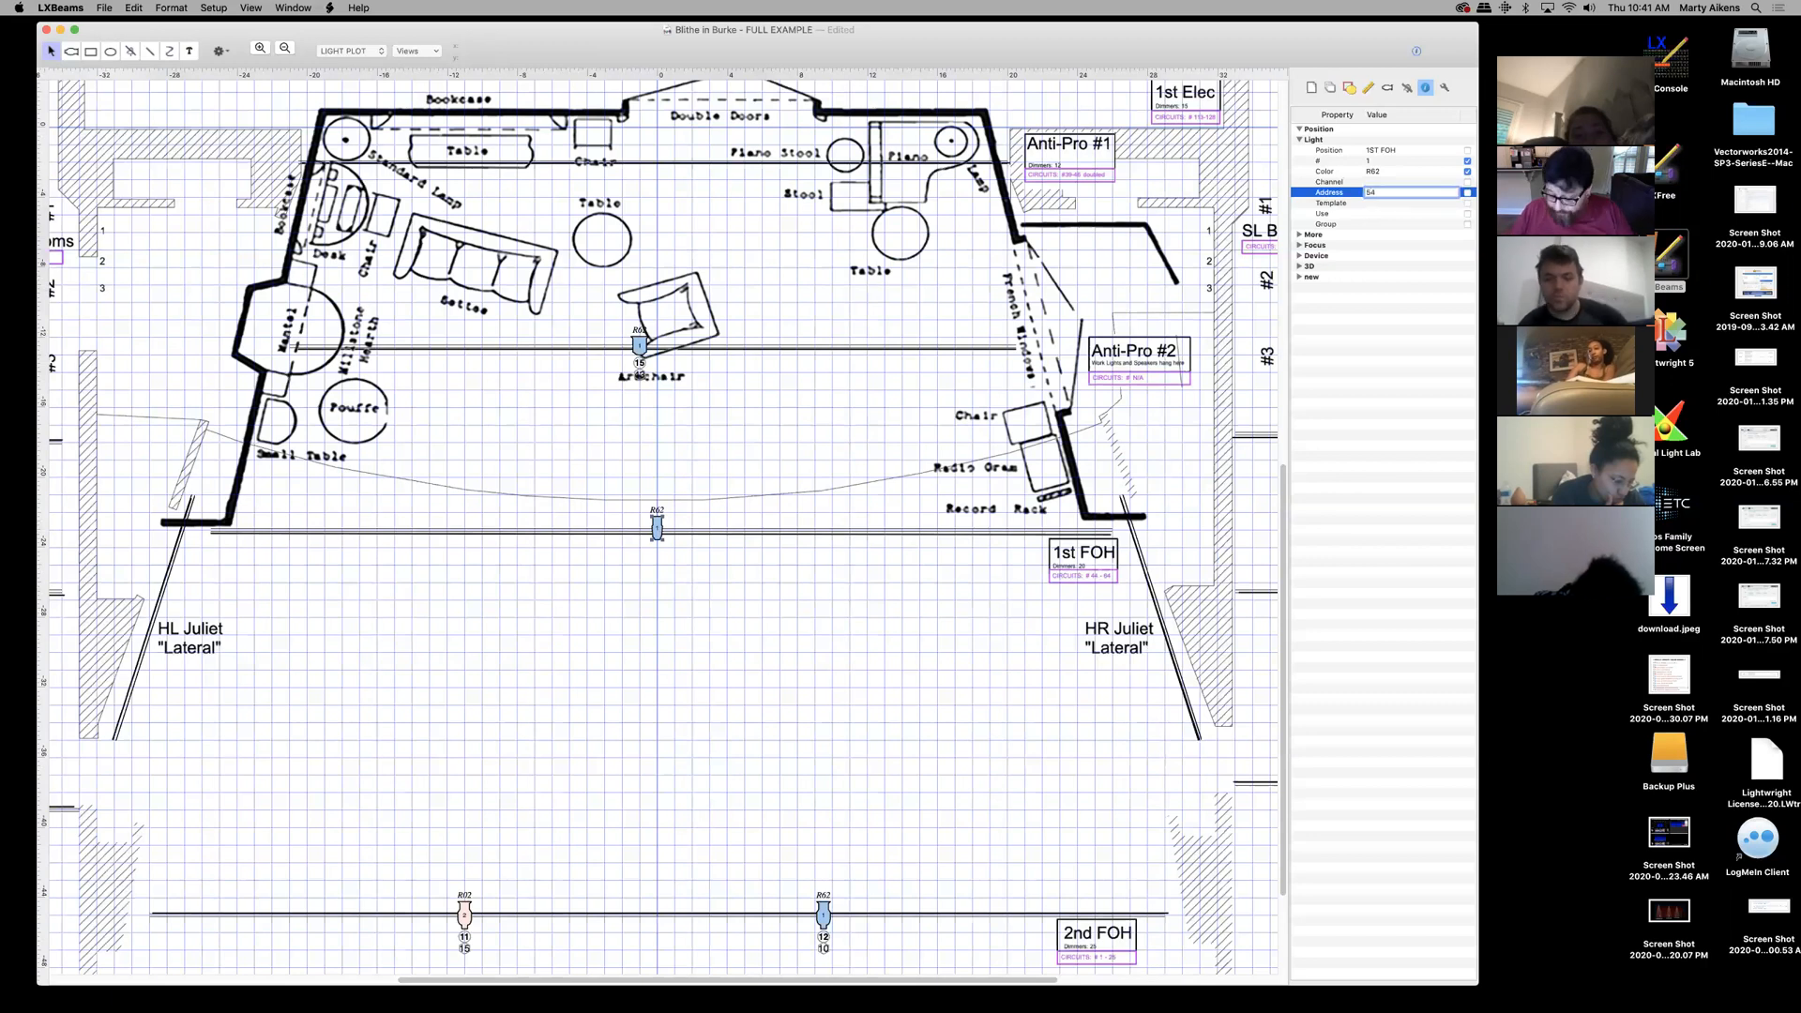
key(Return)
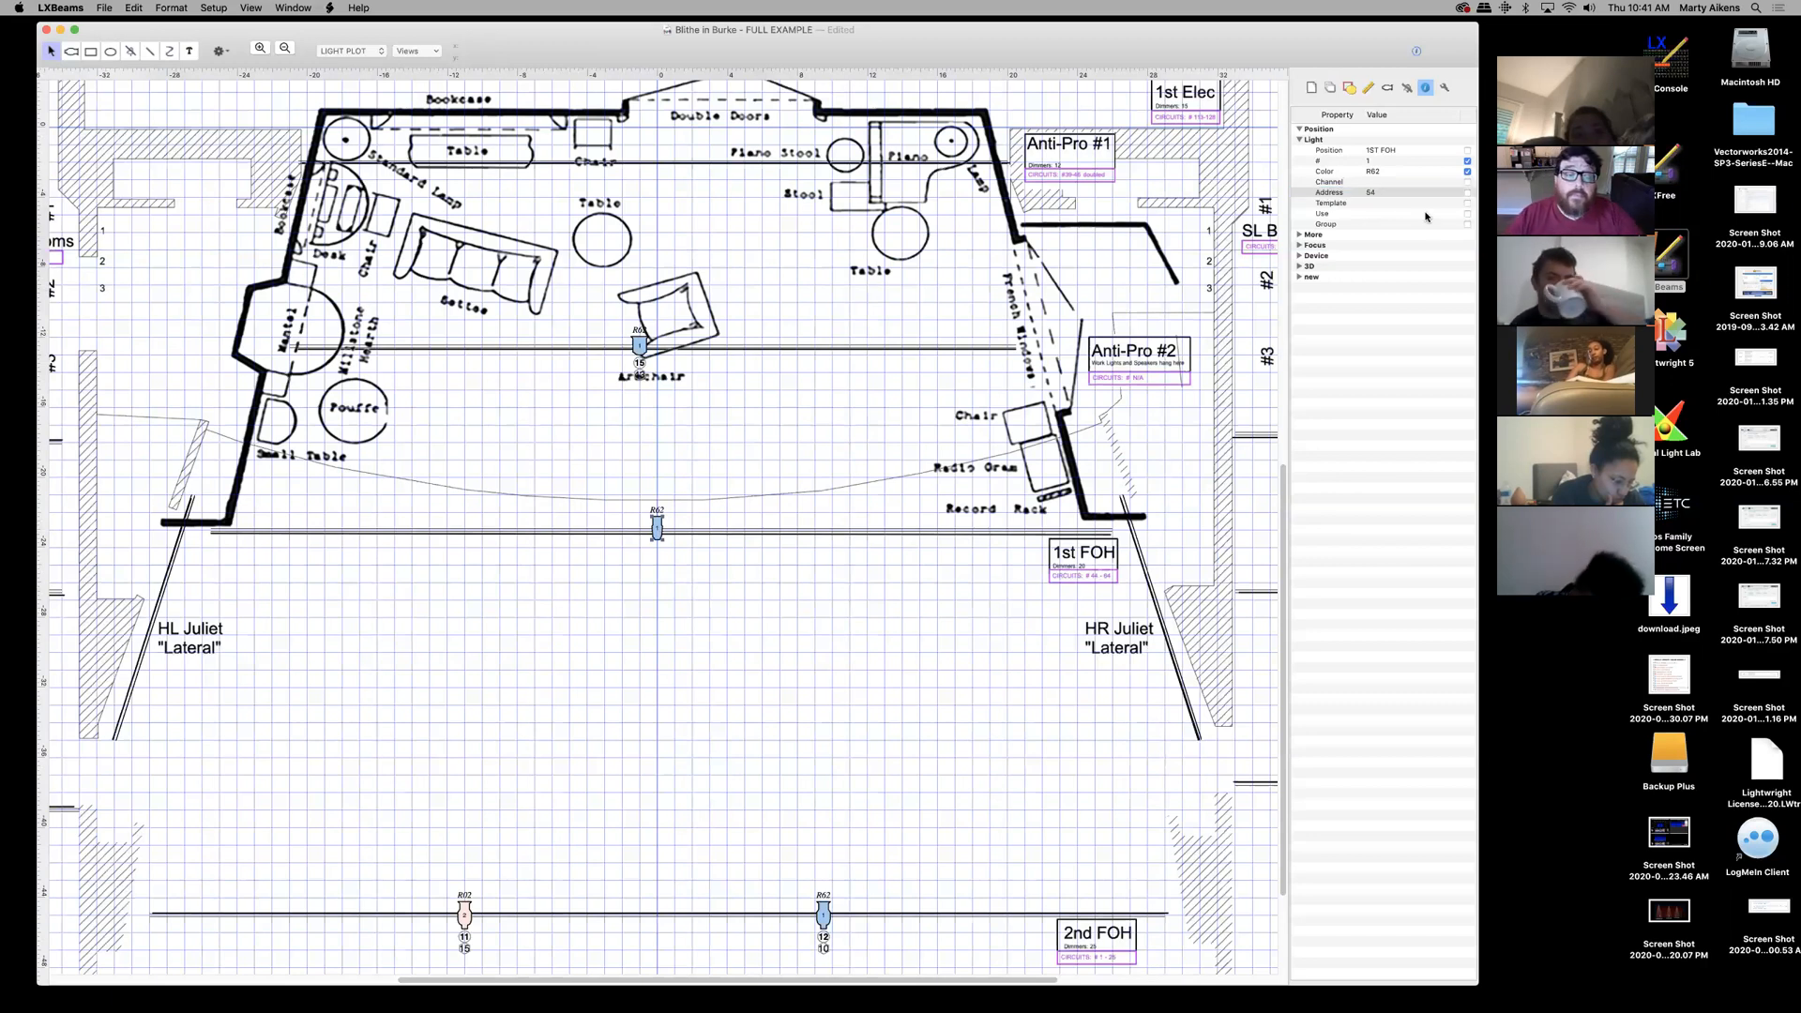
- Display address 54, set channel 71 and display it, then zoom in on the 1st FOH light
click(1468, 192)
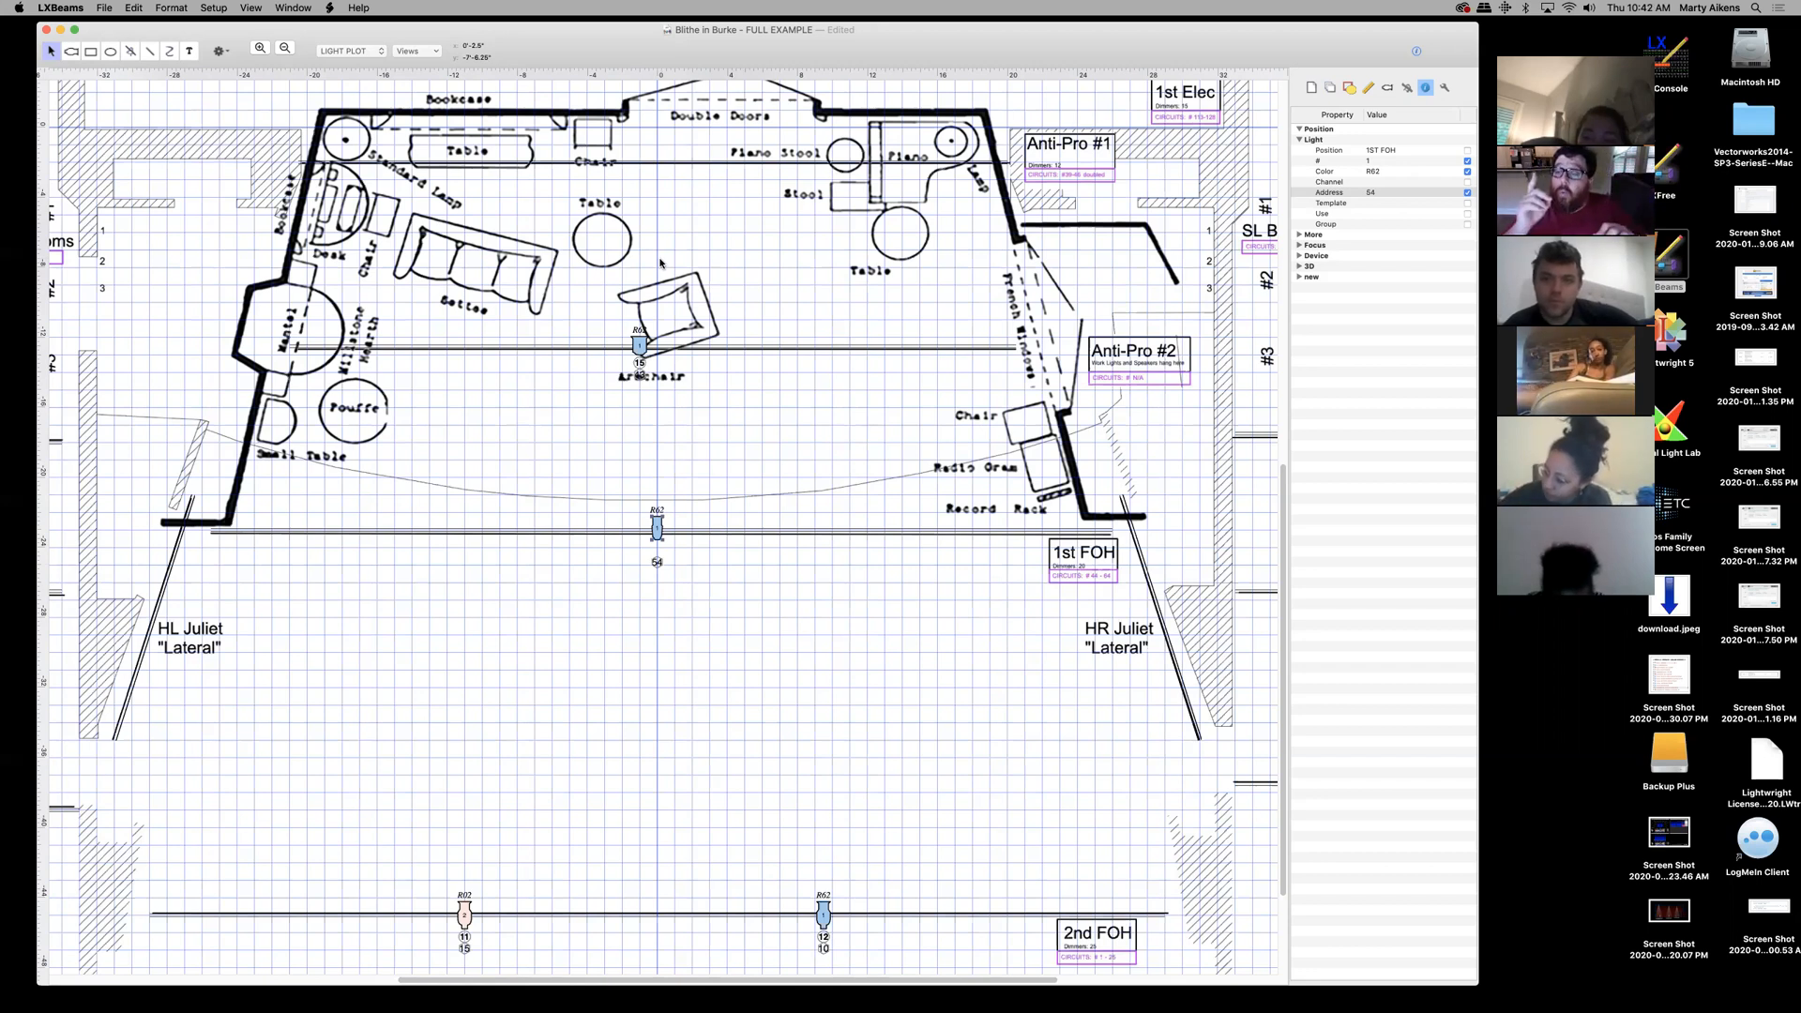
click(1379, 182)
click(1377, 183)
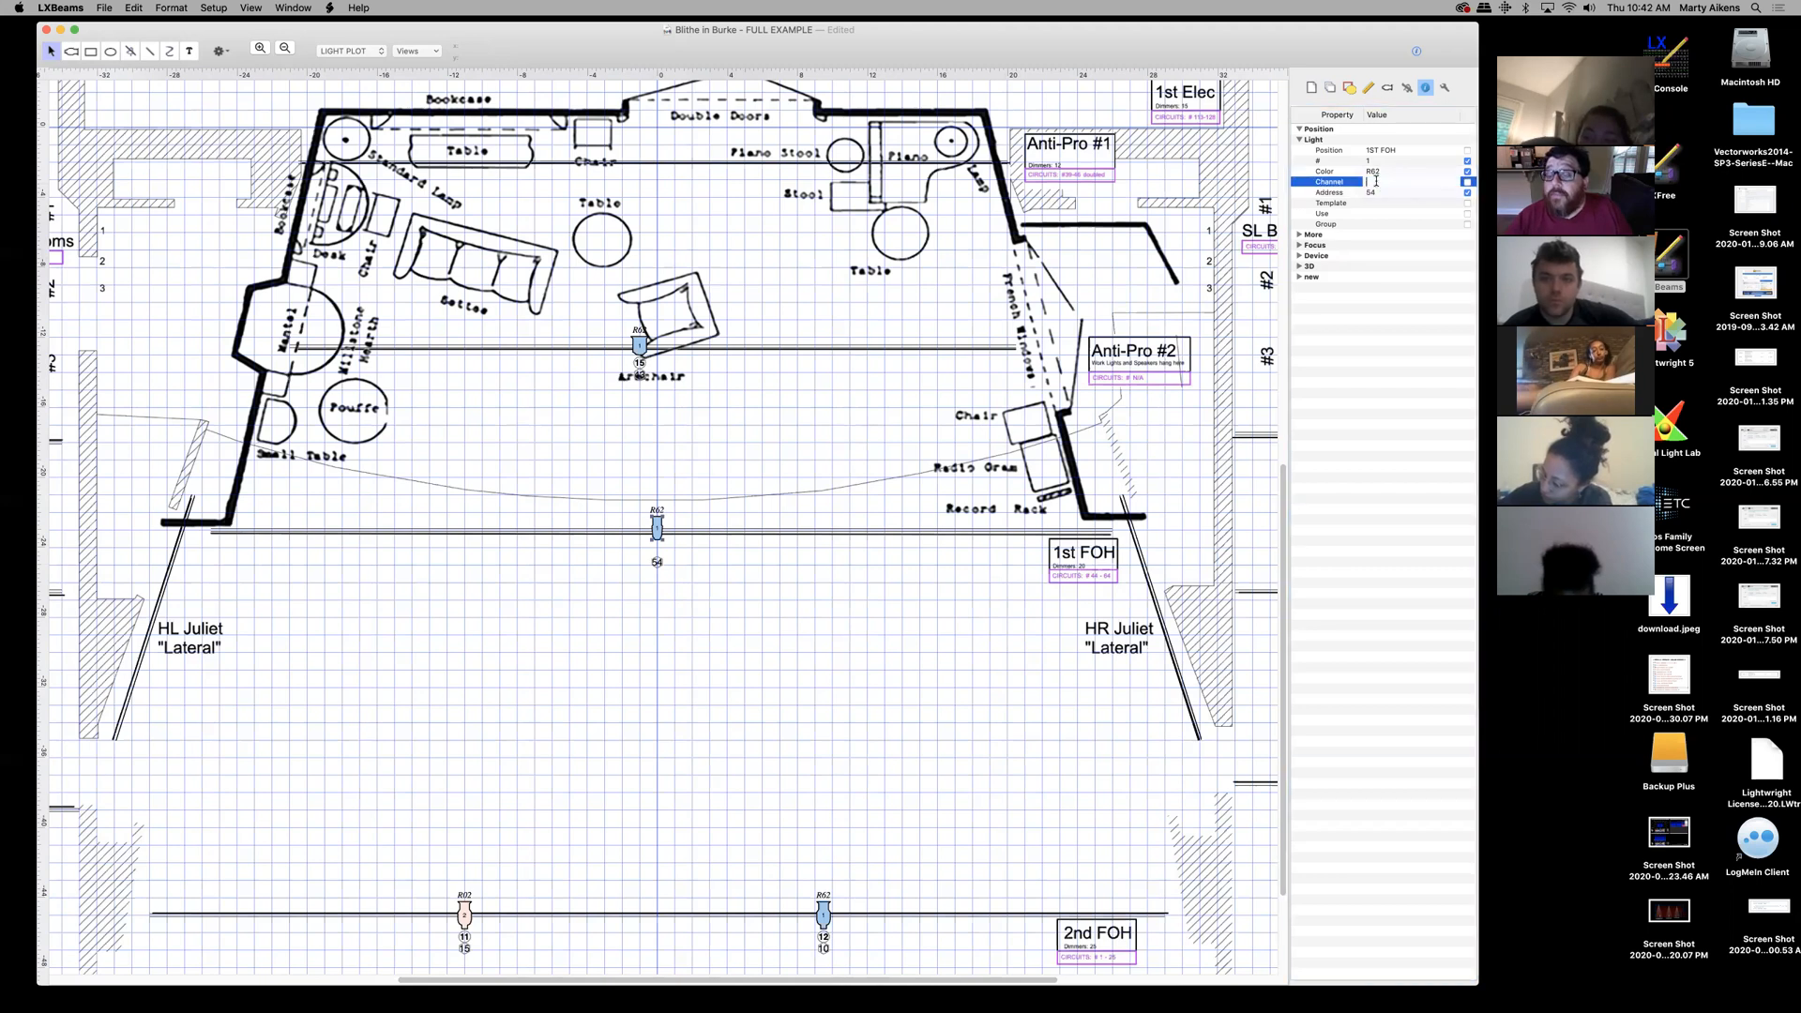
text(7)
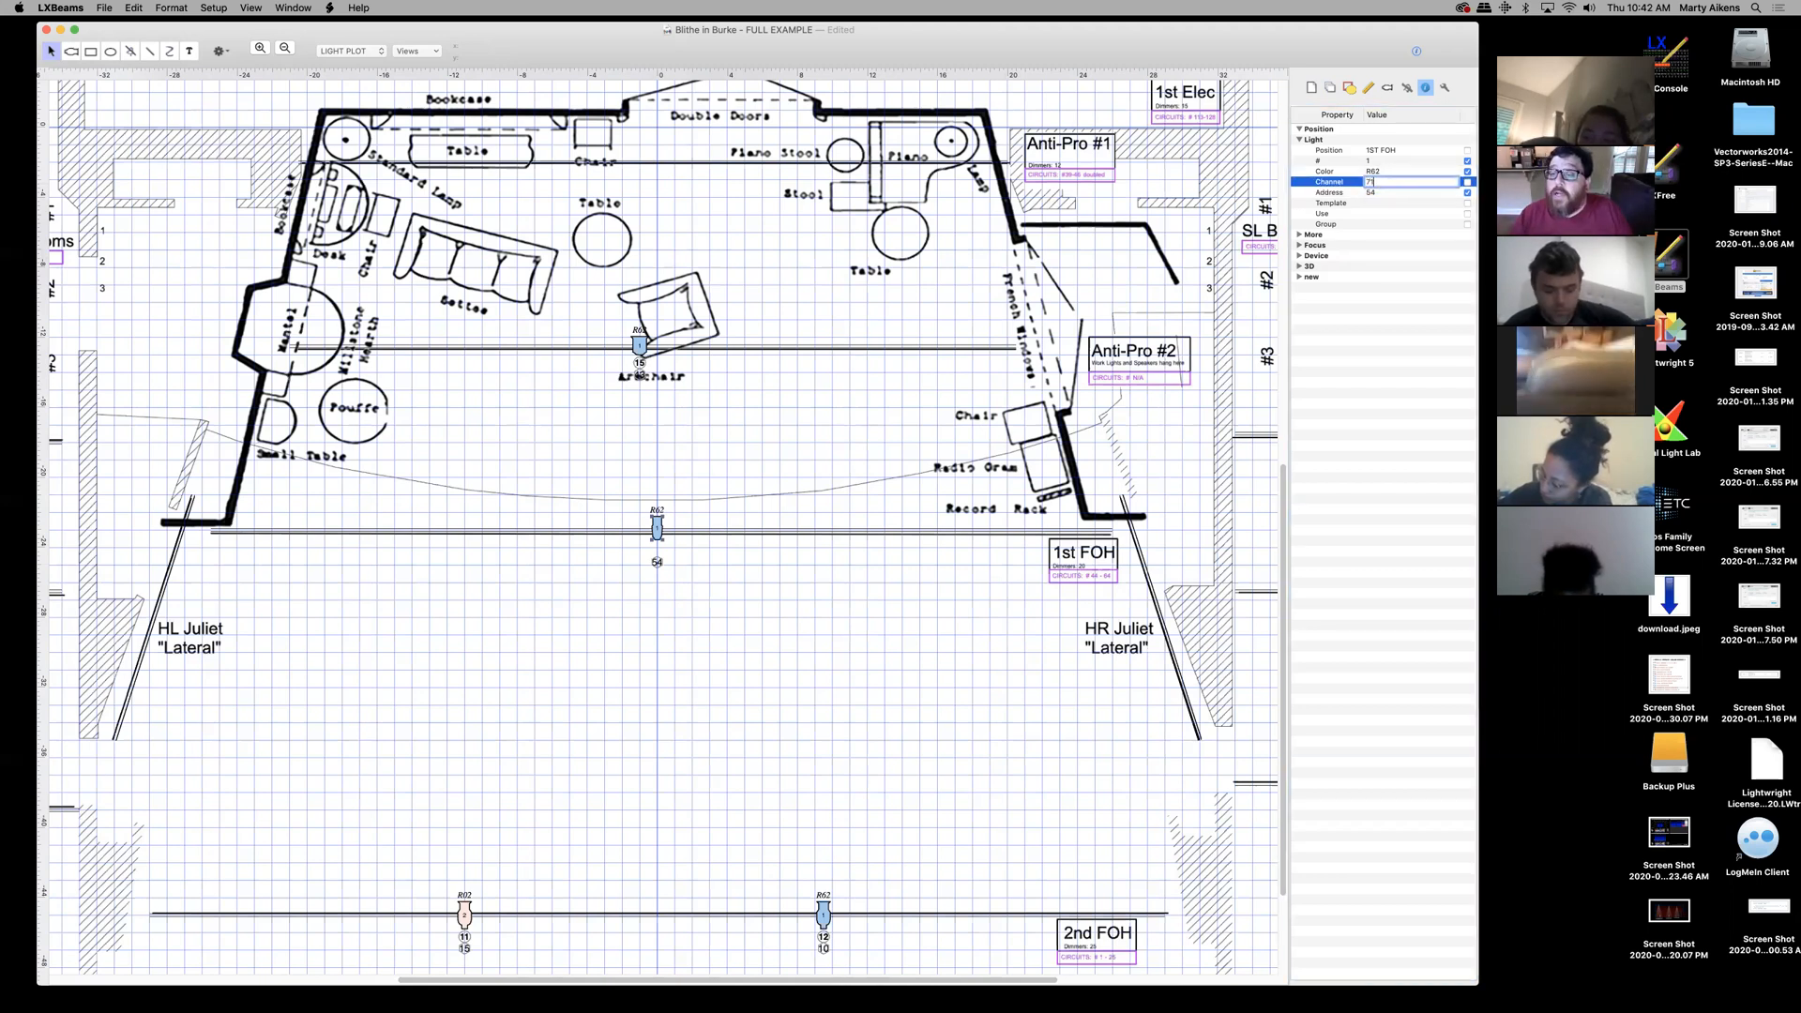
text(1)
key(Return)
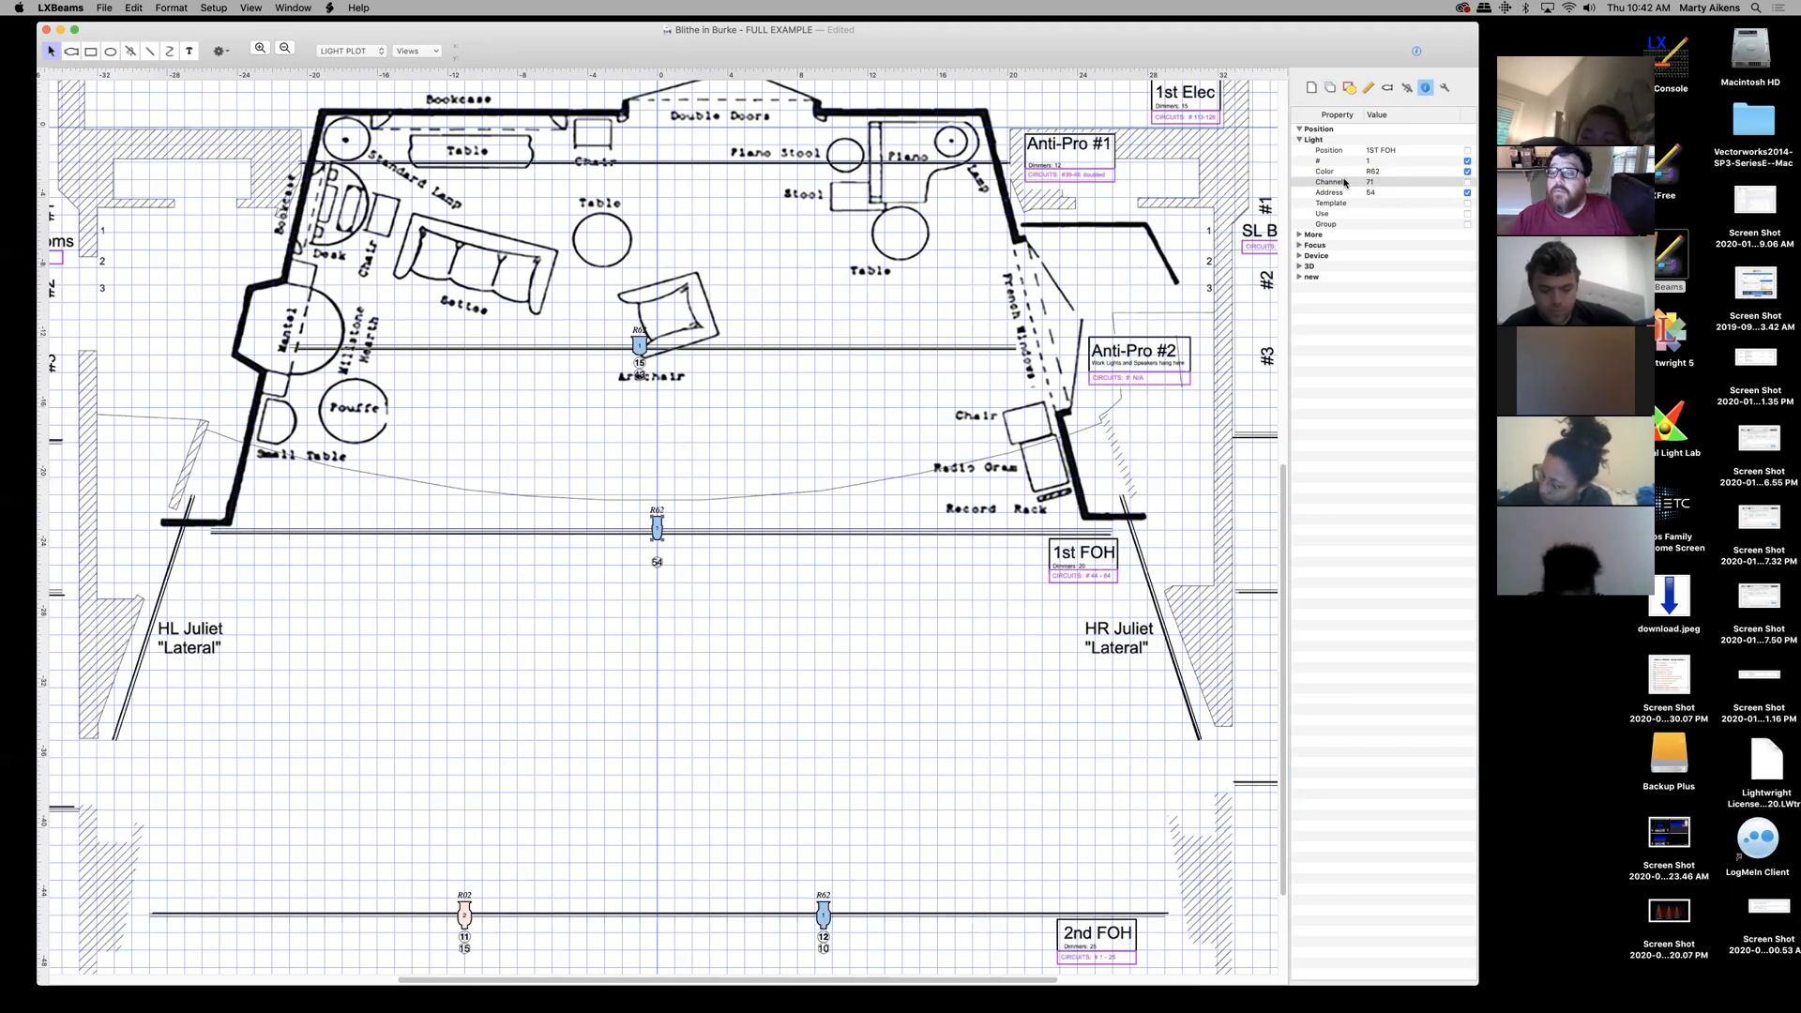
click(1468, 183)
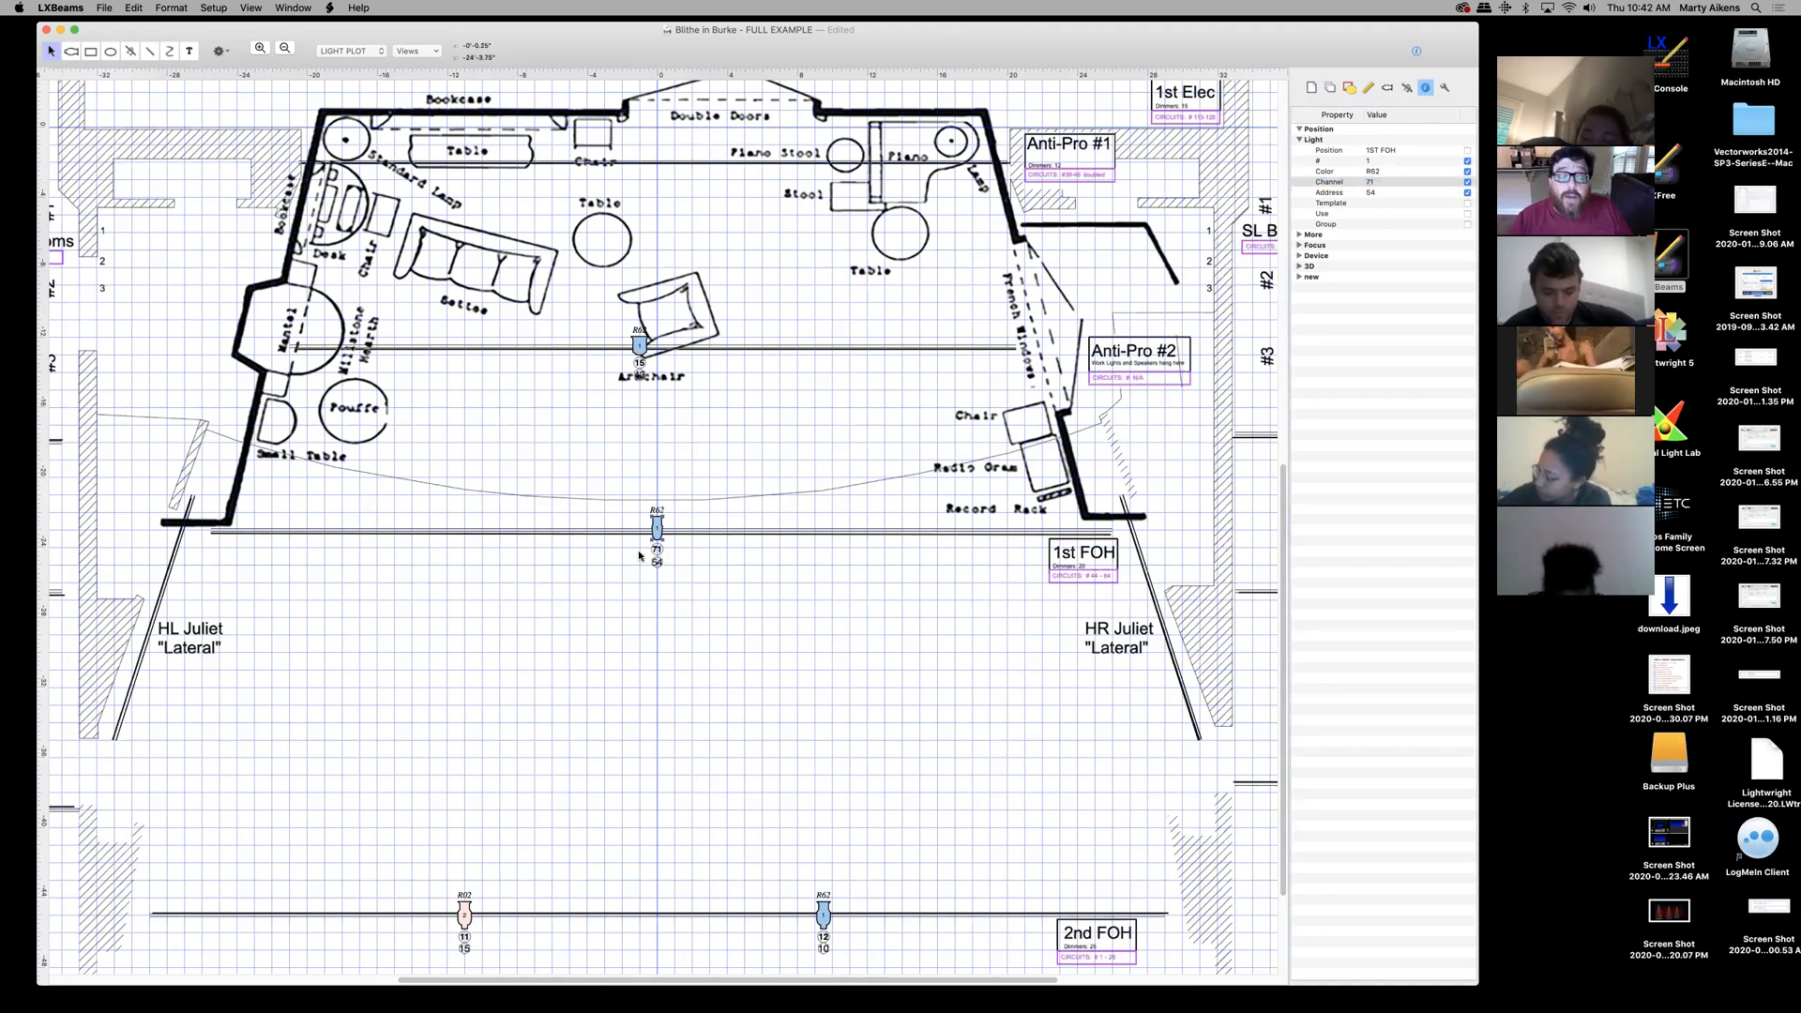
click(261, 48)
click(261, 48)
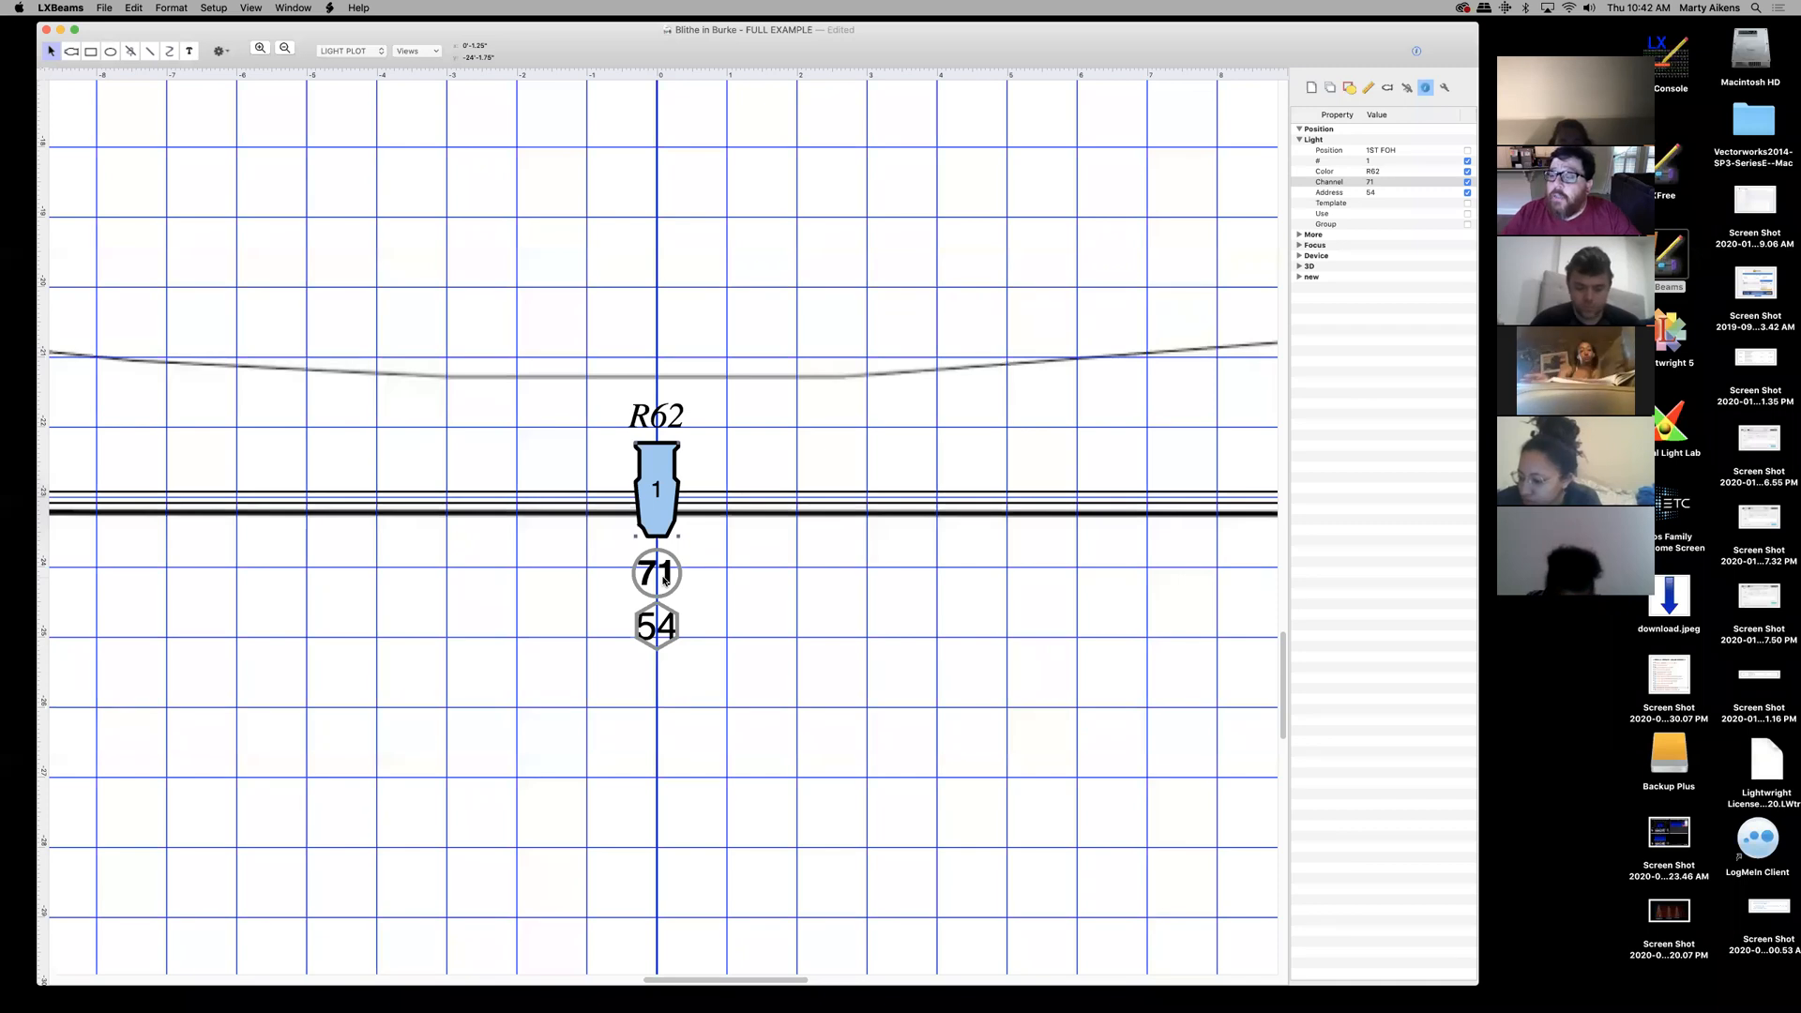
mouse_move(840, 997)
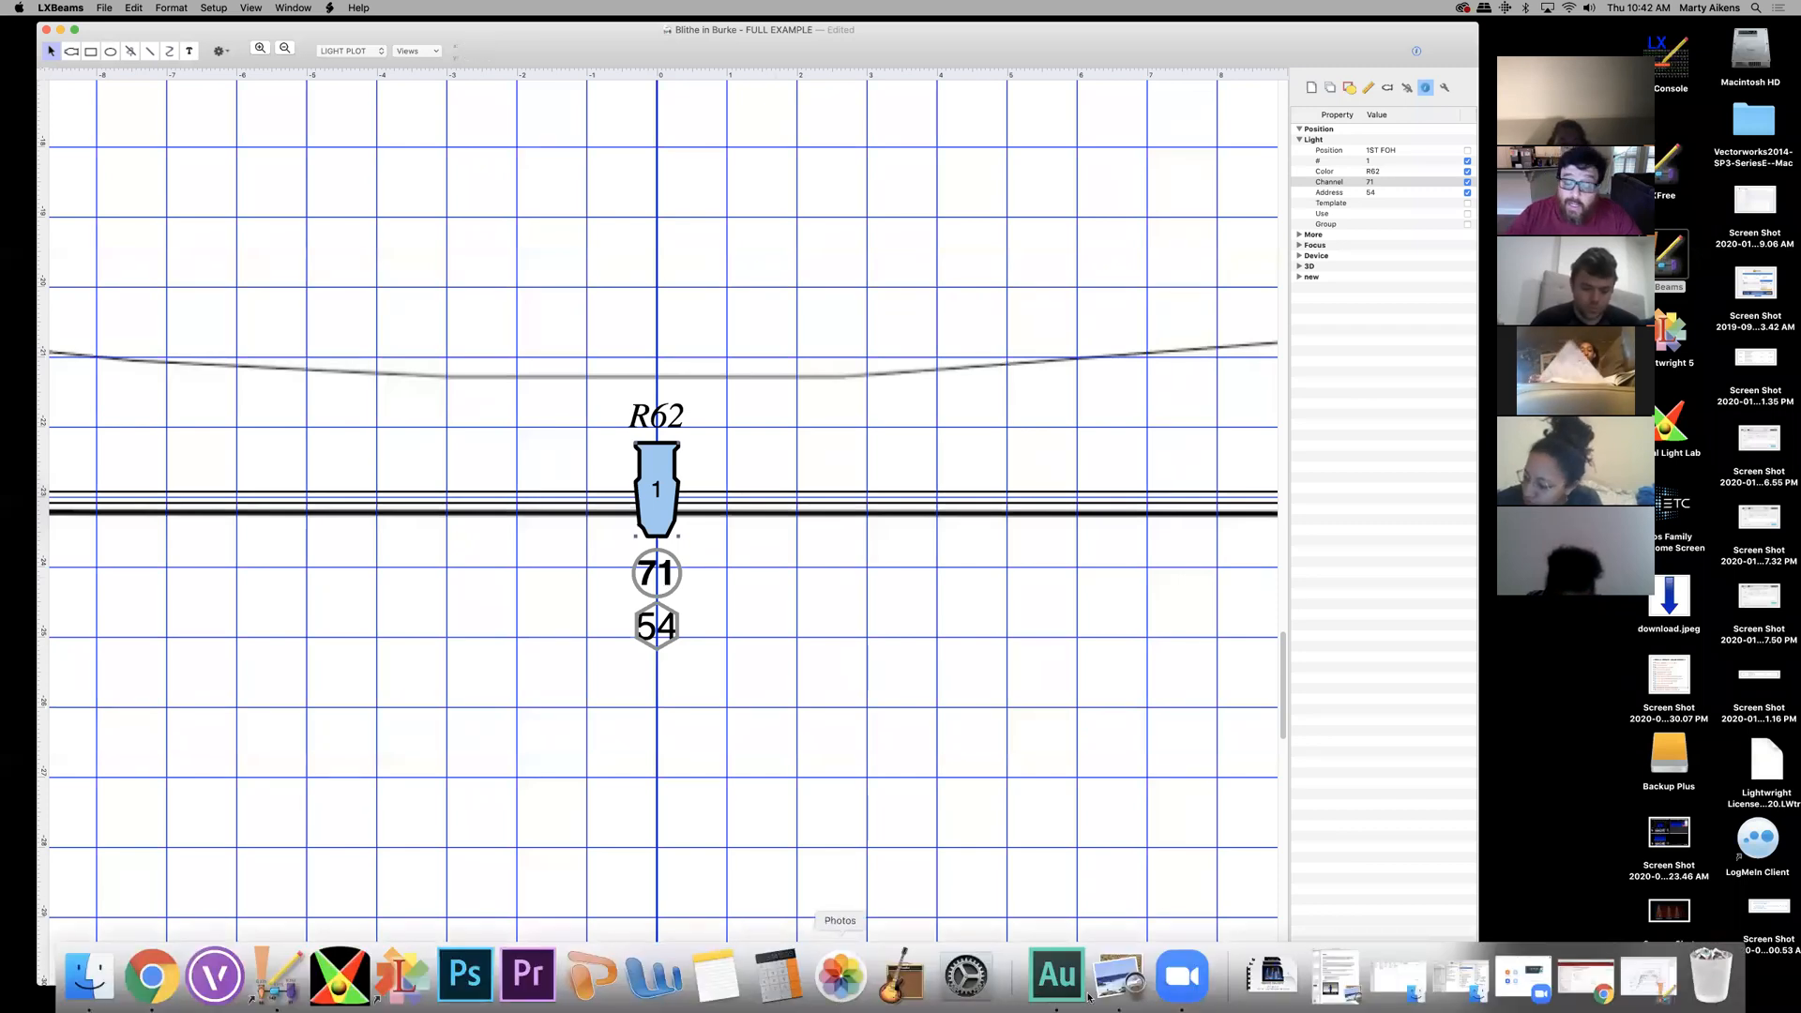
- Download fixture_notation.jpg from the Moodle resources folder and show the Downloads stack
click(1582, 988)
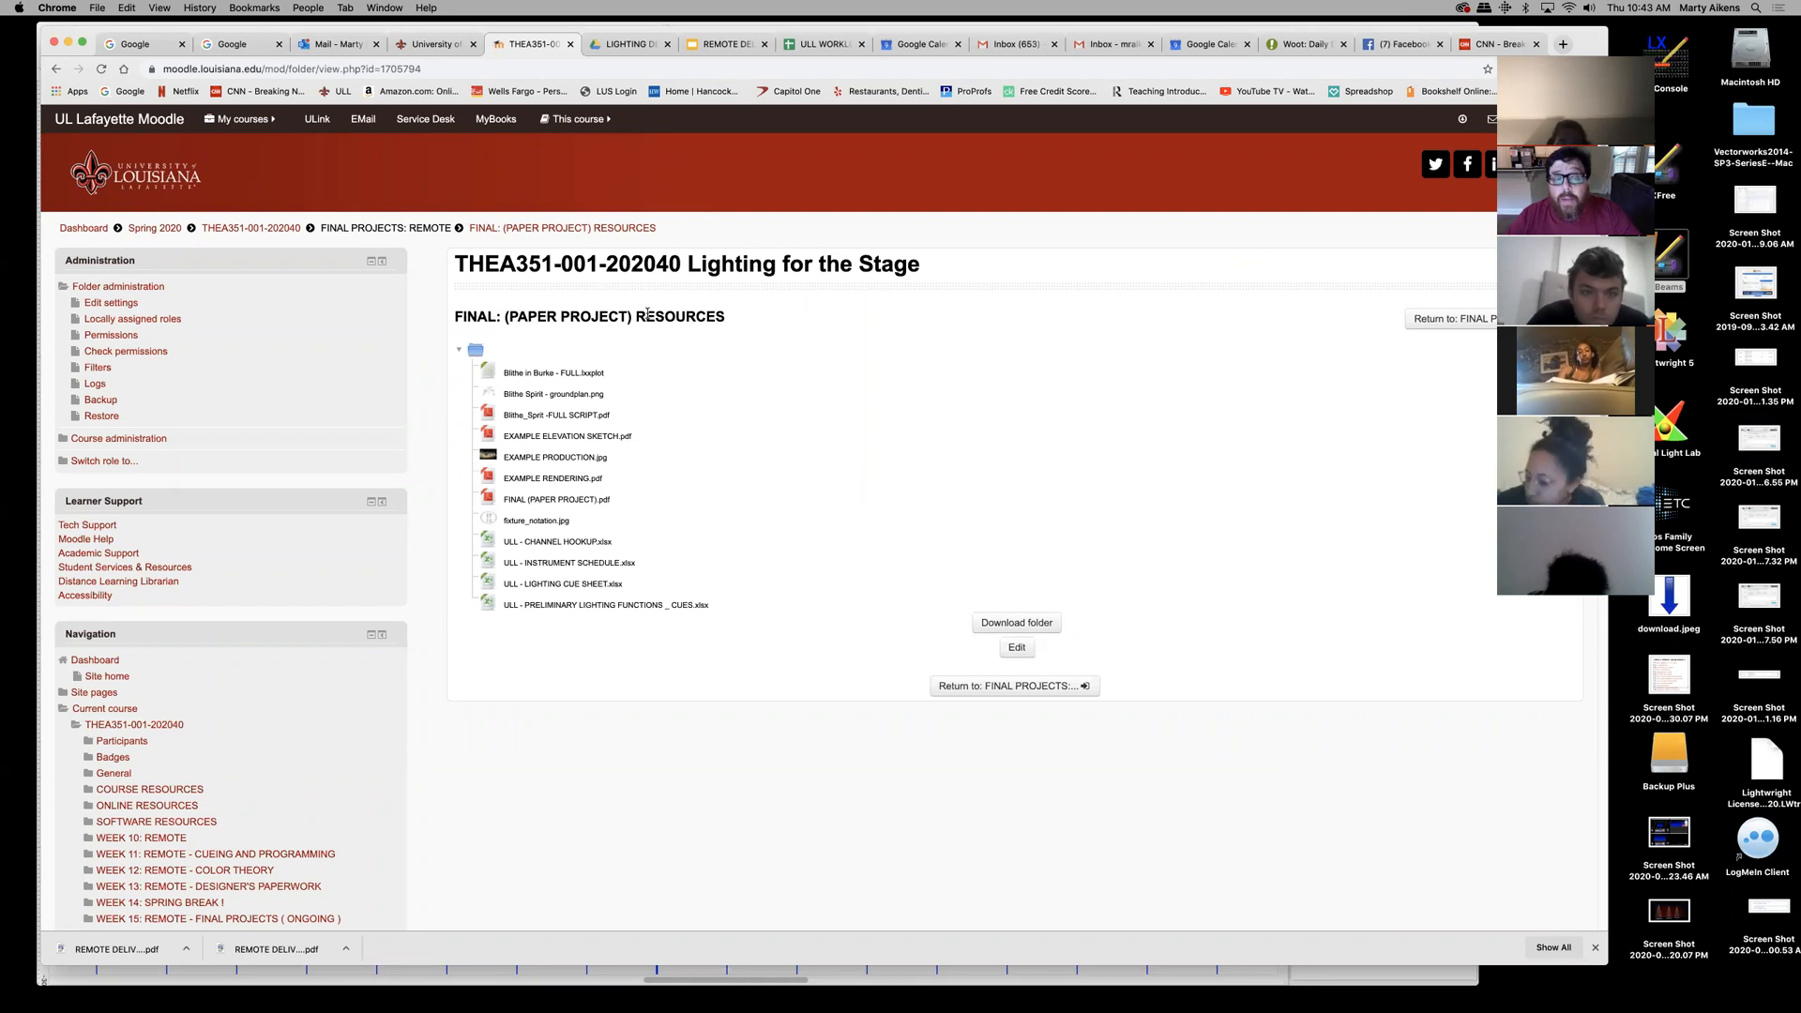
click(546, 522)
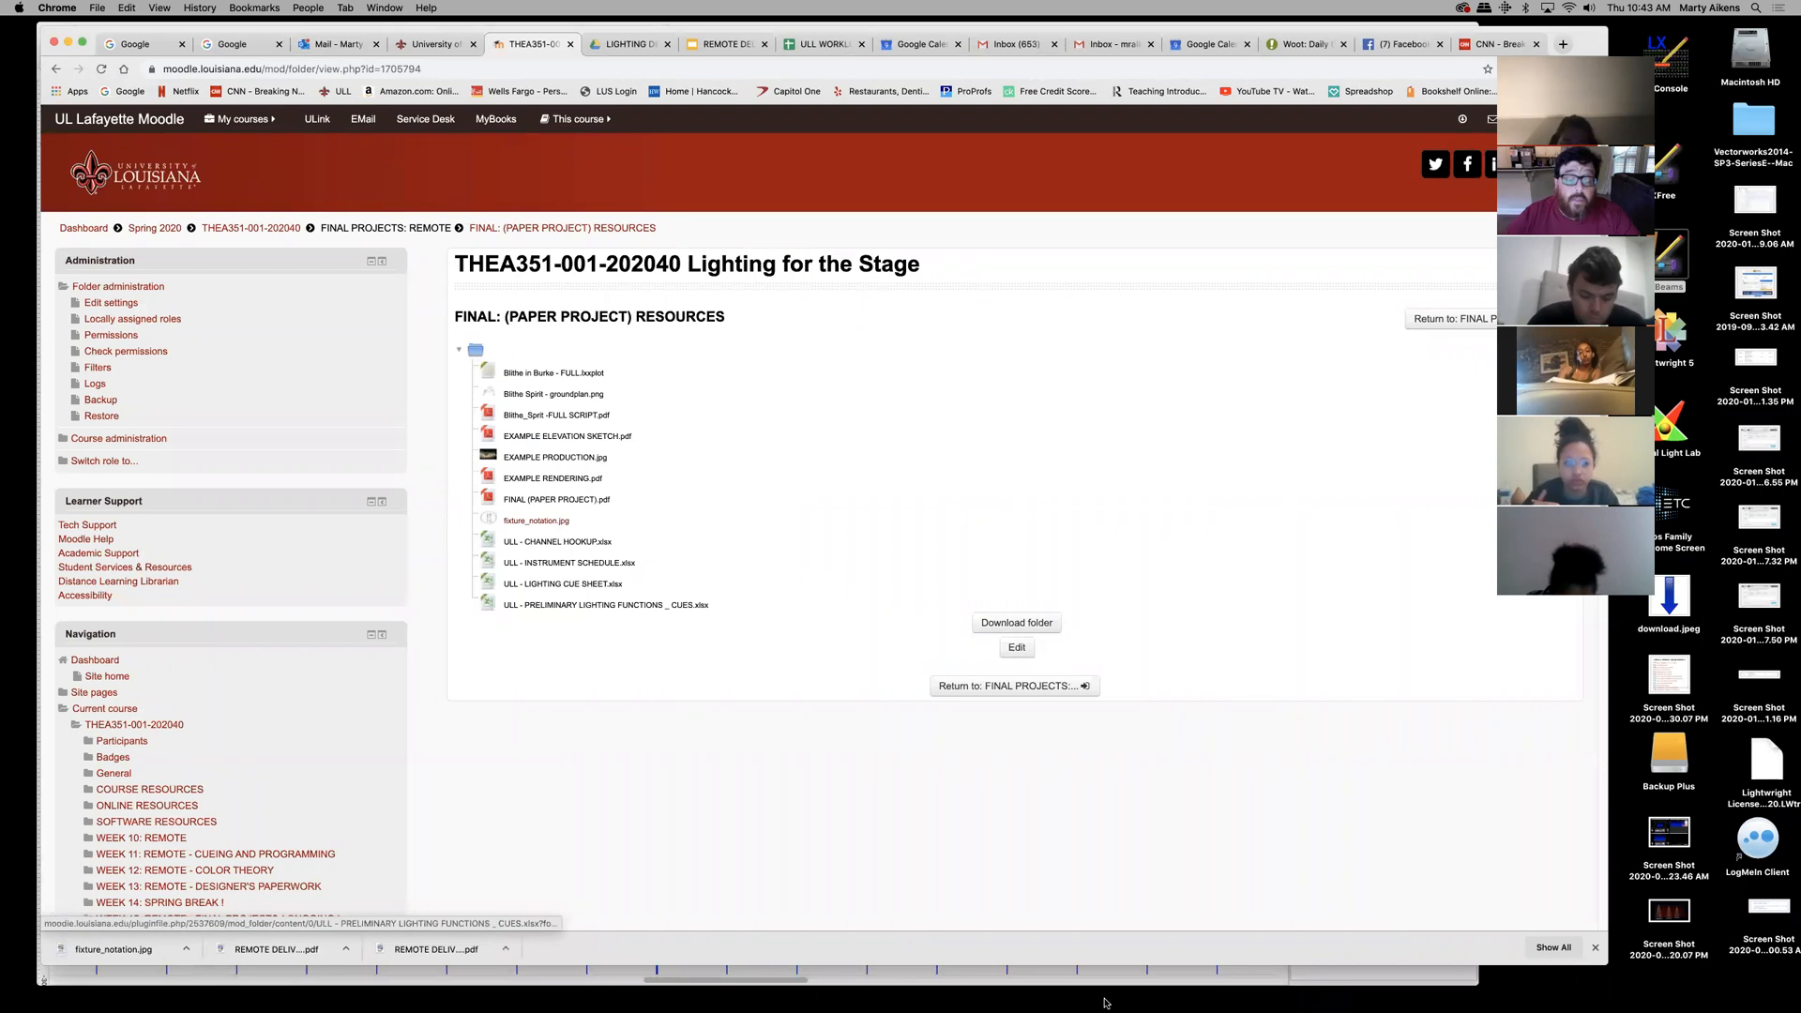
mouse_move(1121, 1004)
click(1318, 976)
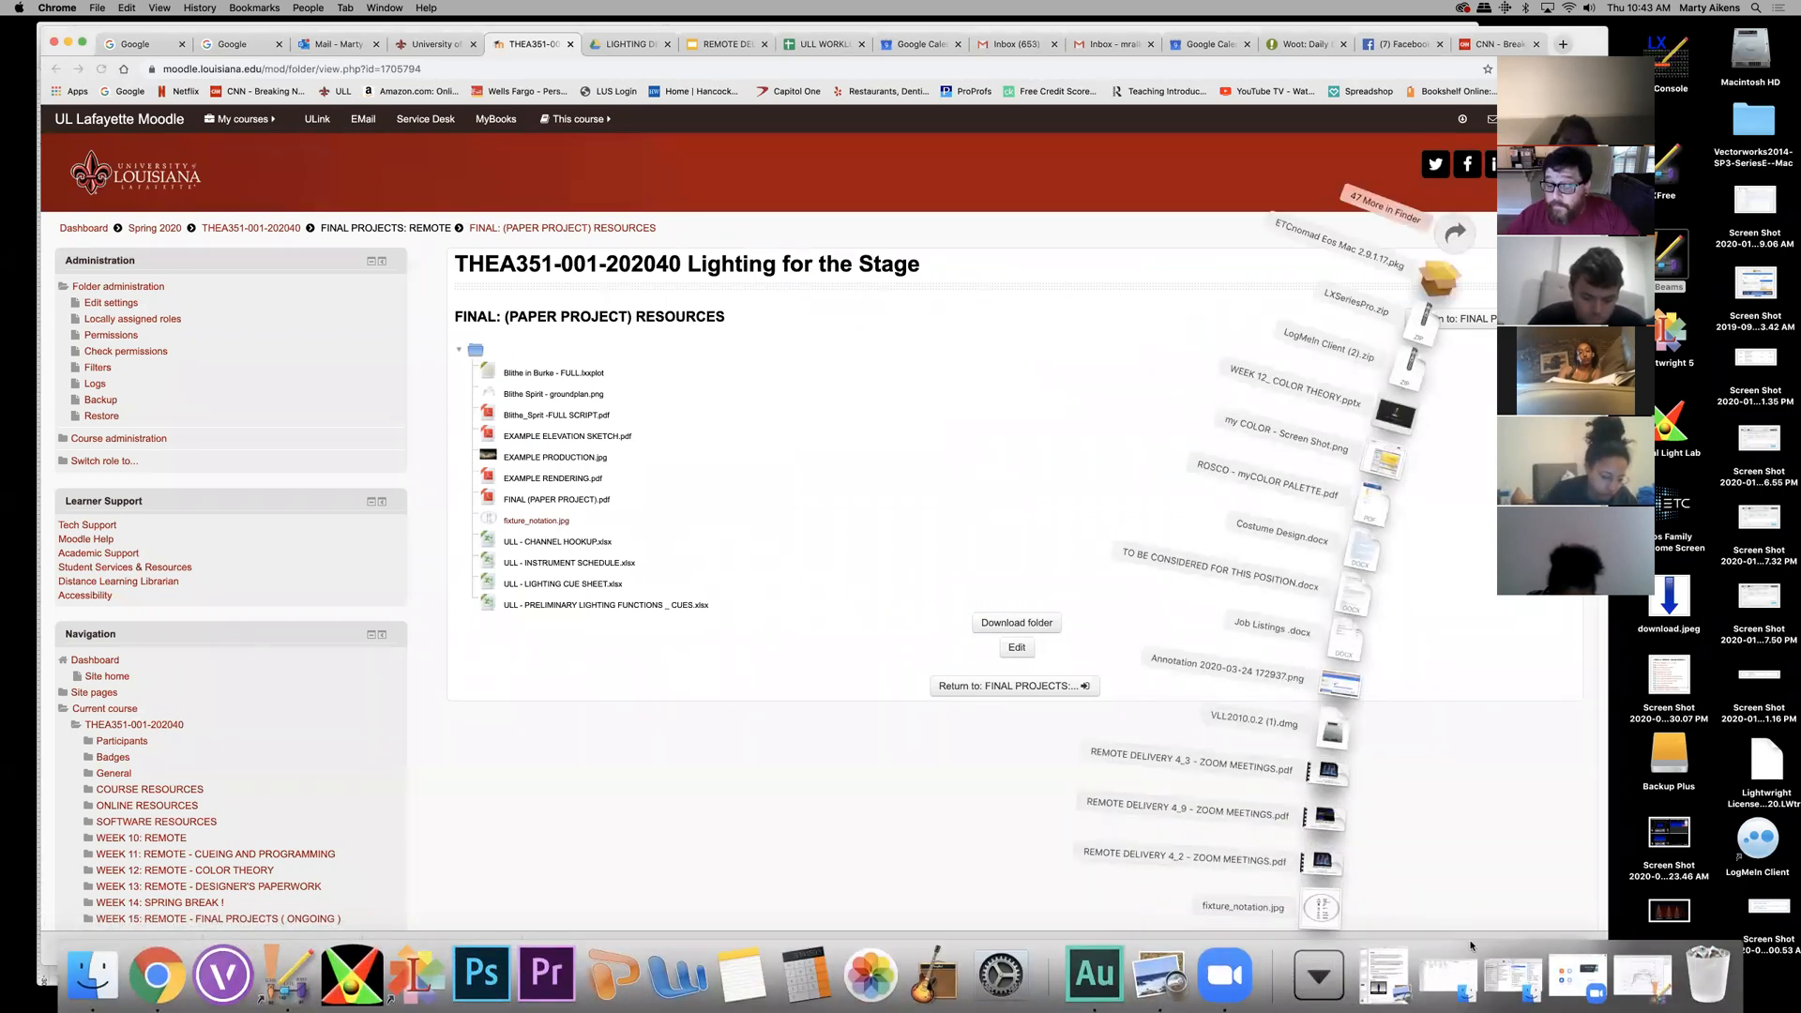
- View fixture_notation.jpg enlarged and centred in Preview, then minimize it
click(1321, 908)
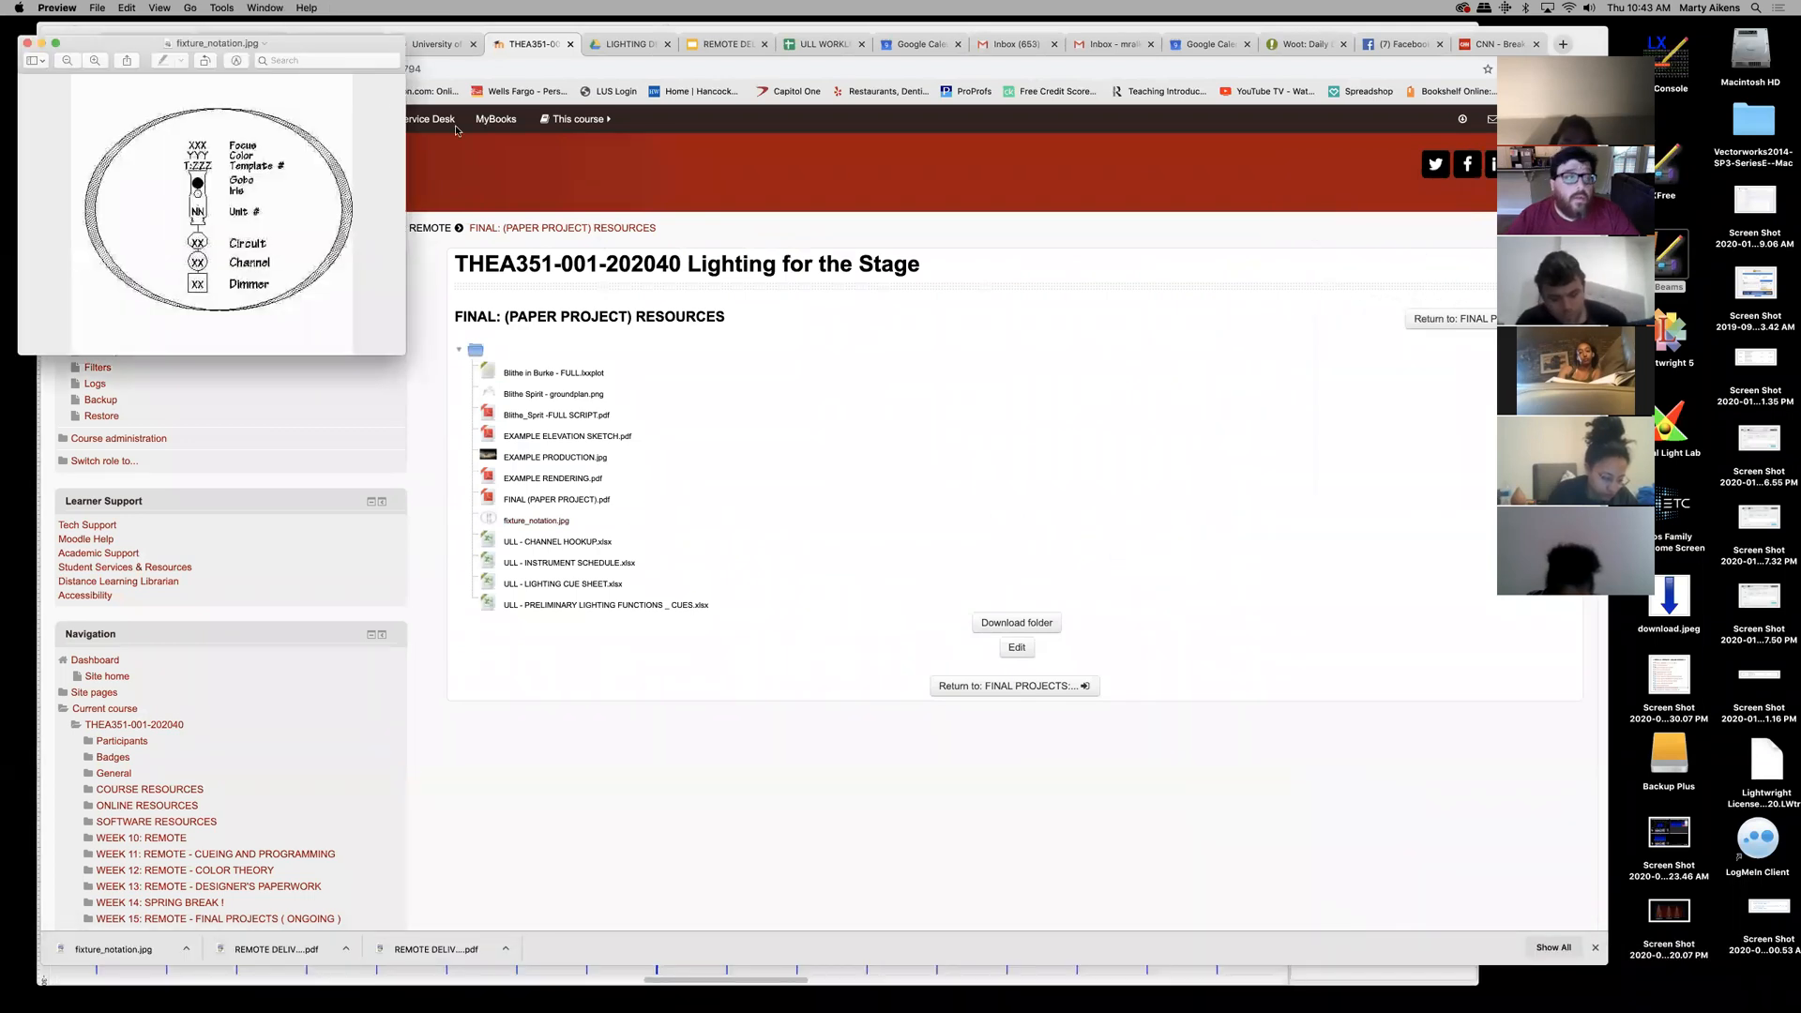
drag(310, 52, 778, 196)
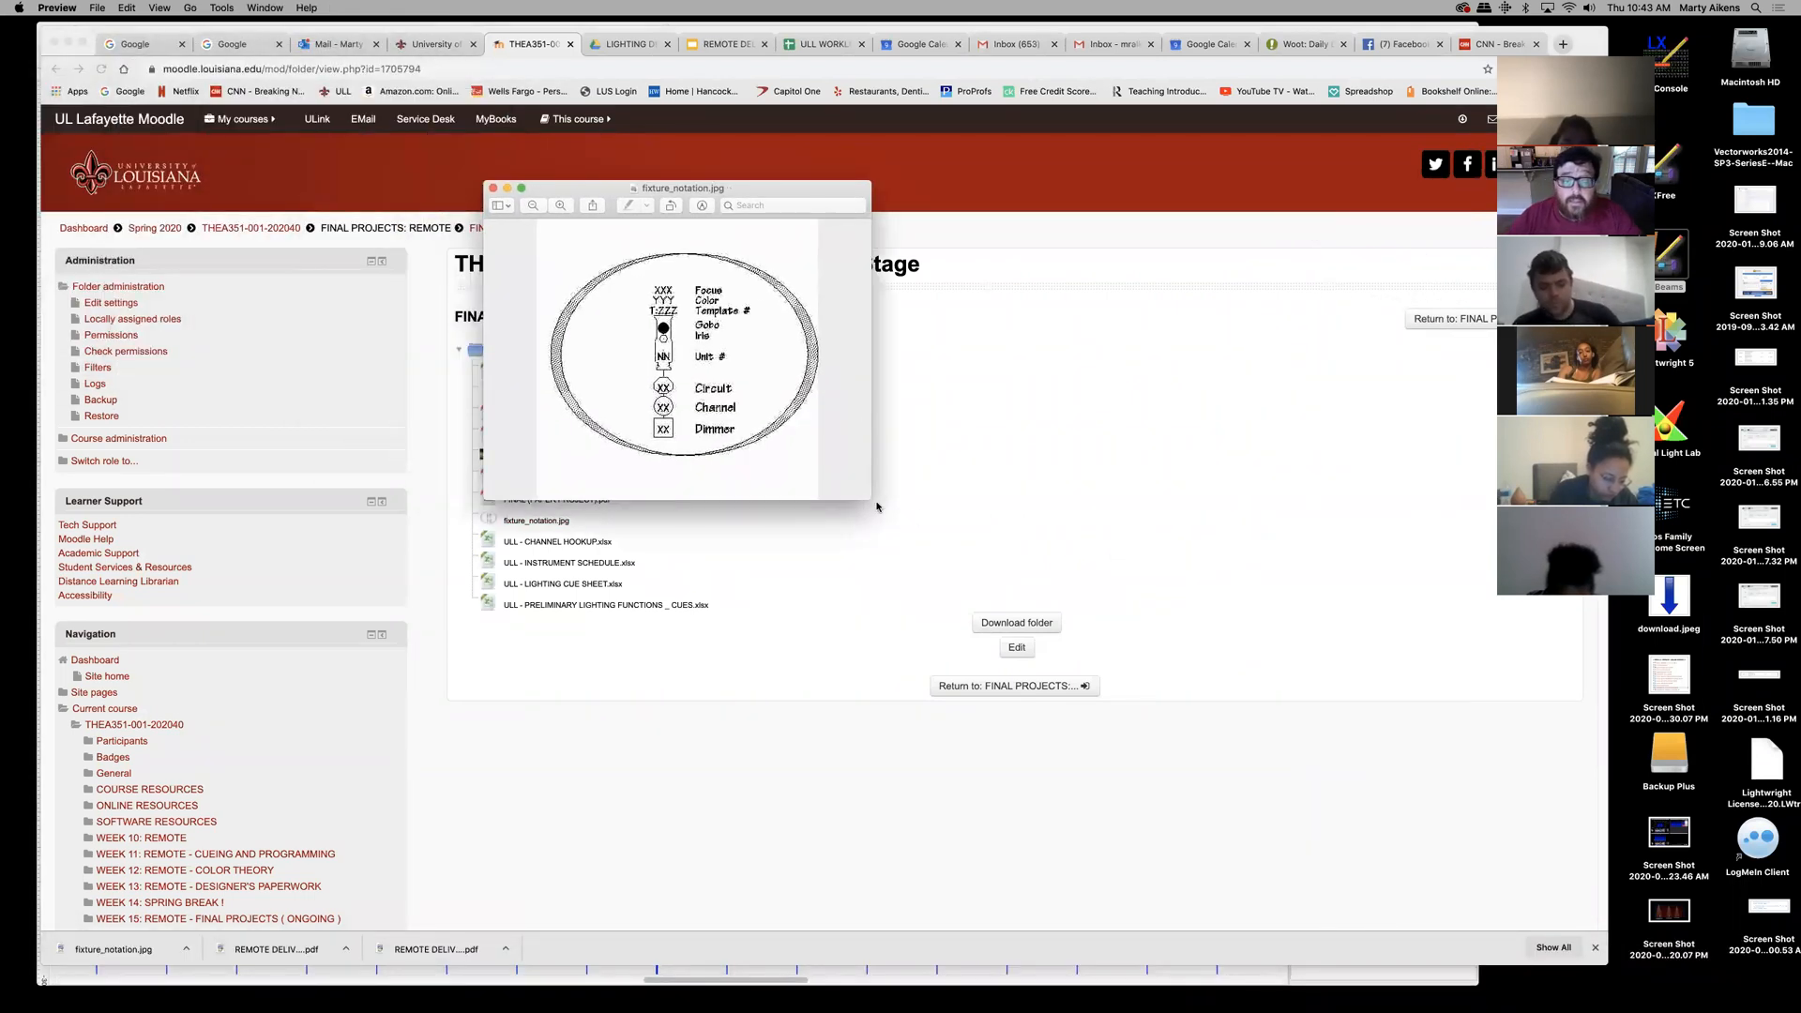
drag(869, 503, 1161, 805)
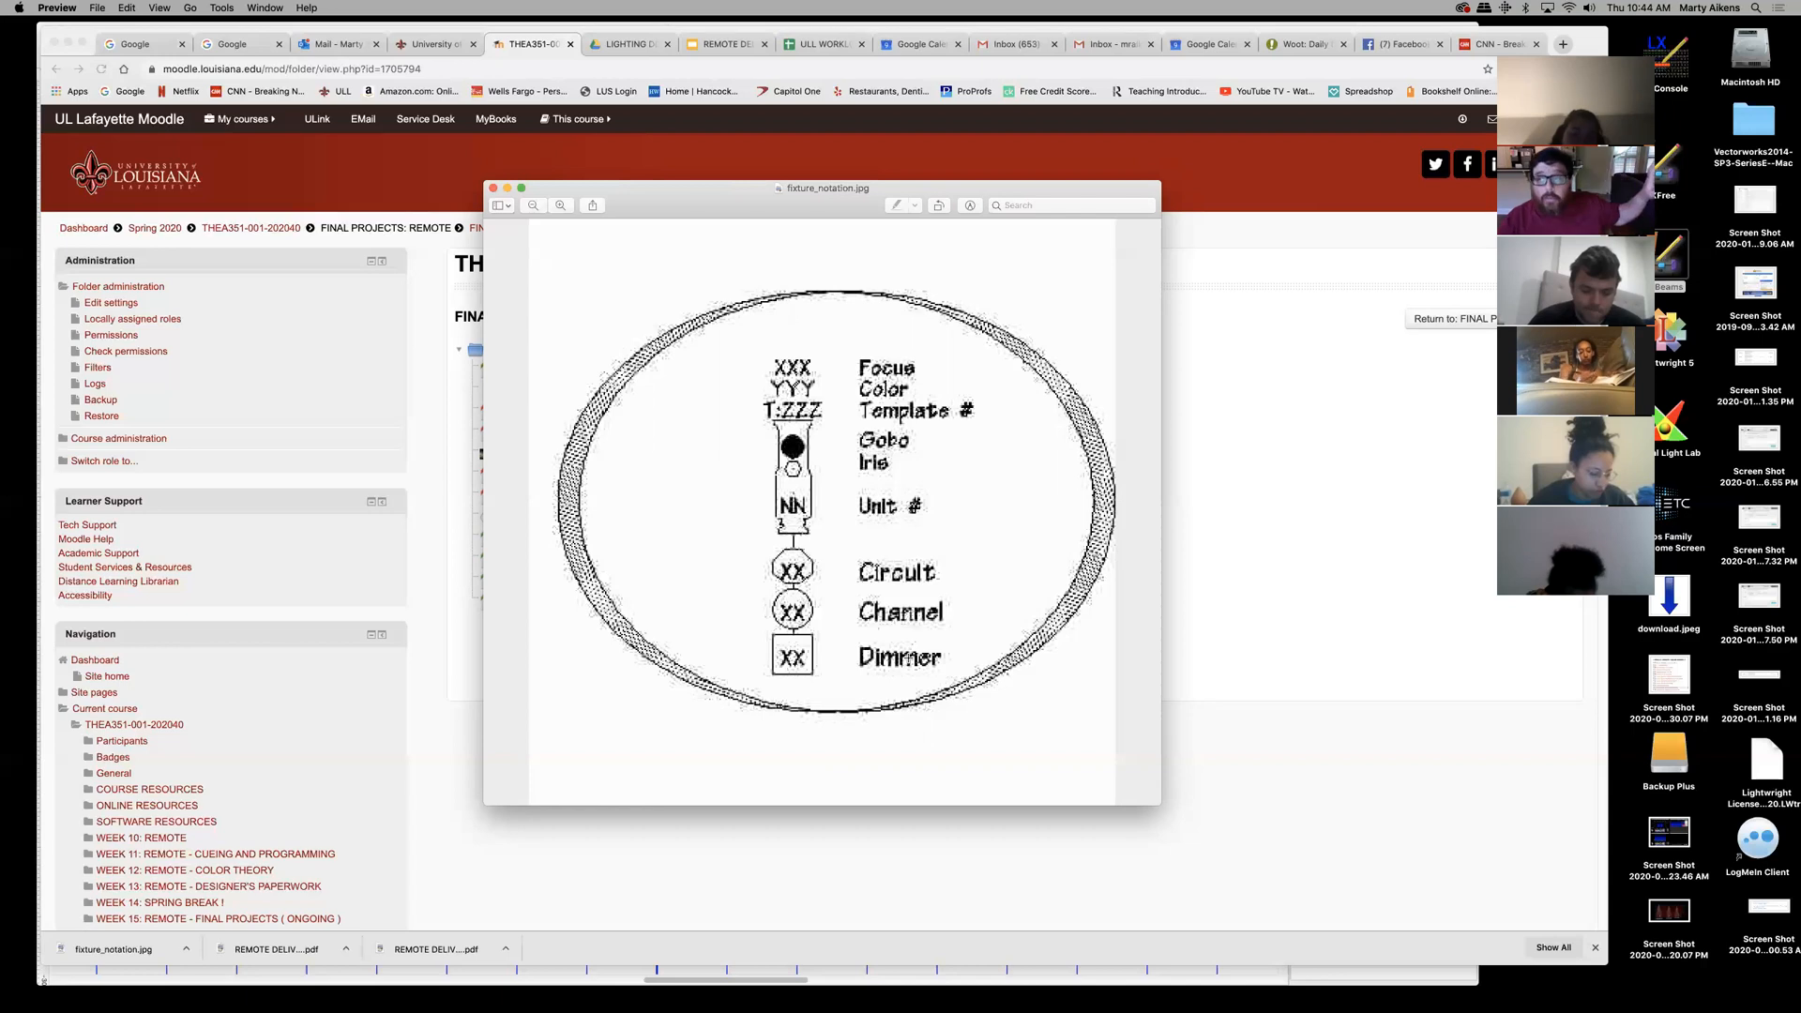
click(508, 188)
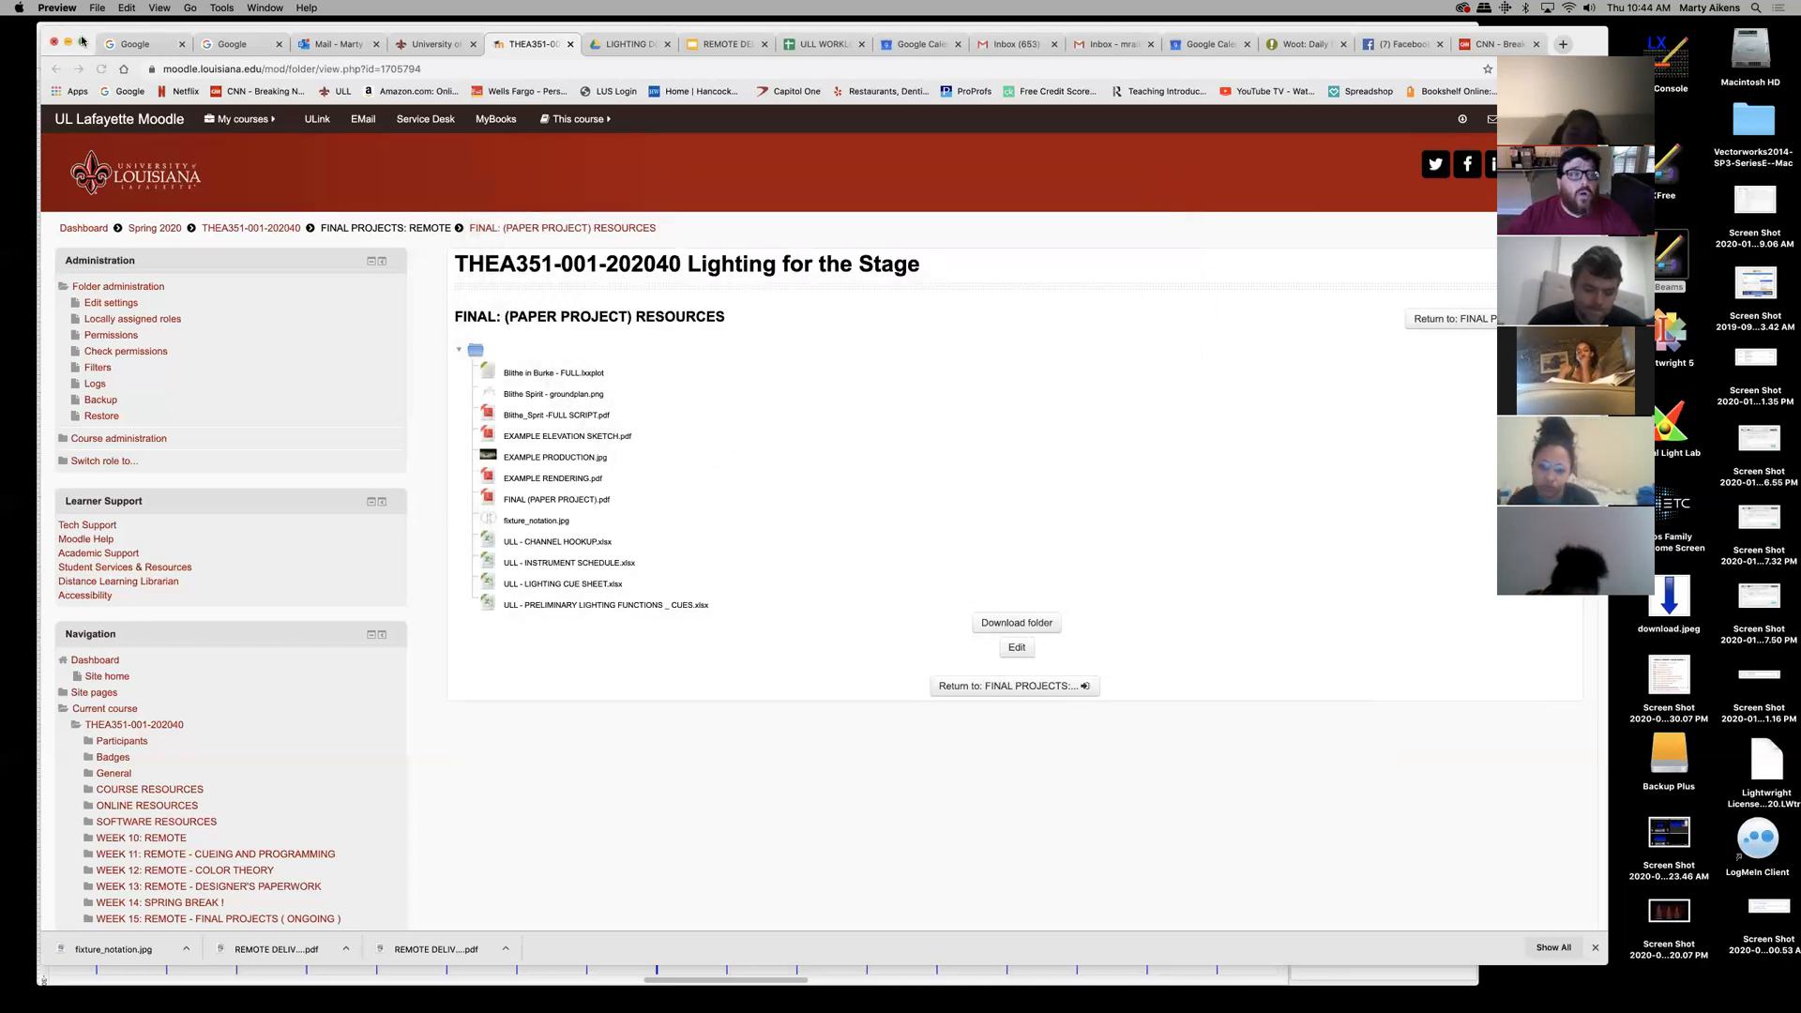
- Minimize Chrome to bring the LXBeams light plot back into view
click(68, 43)
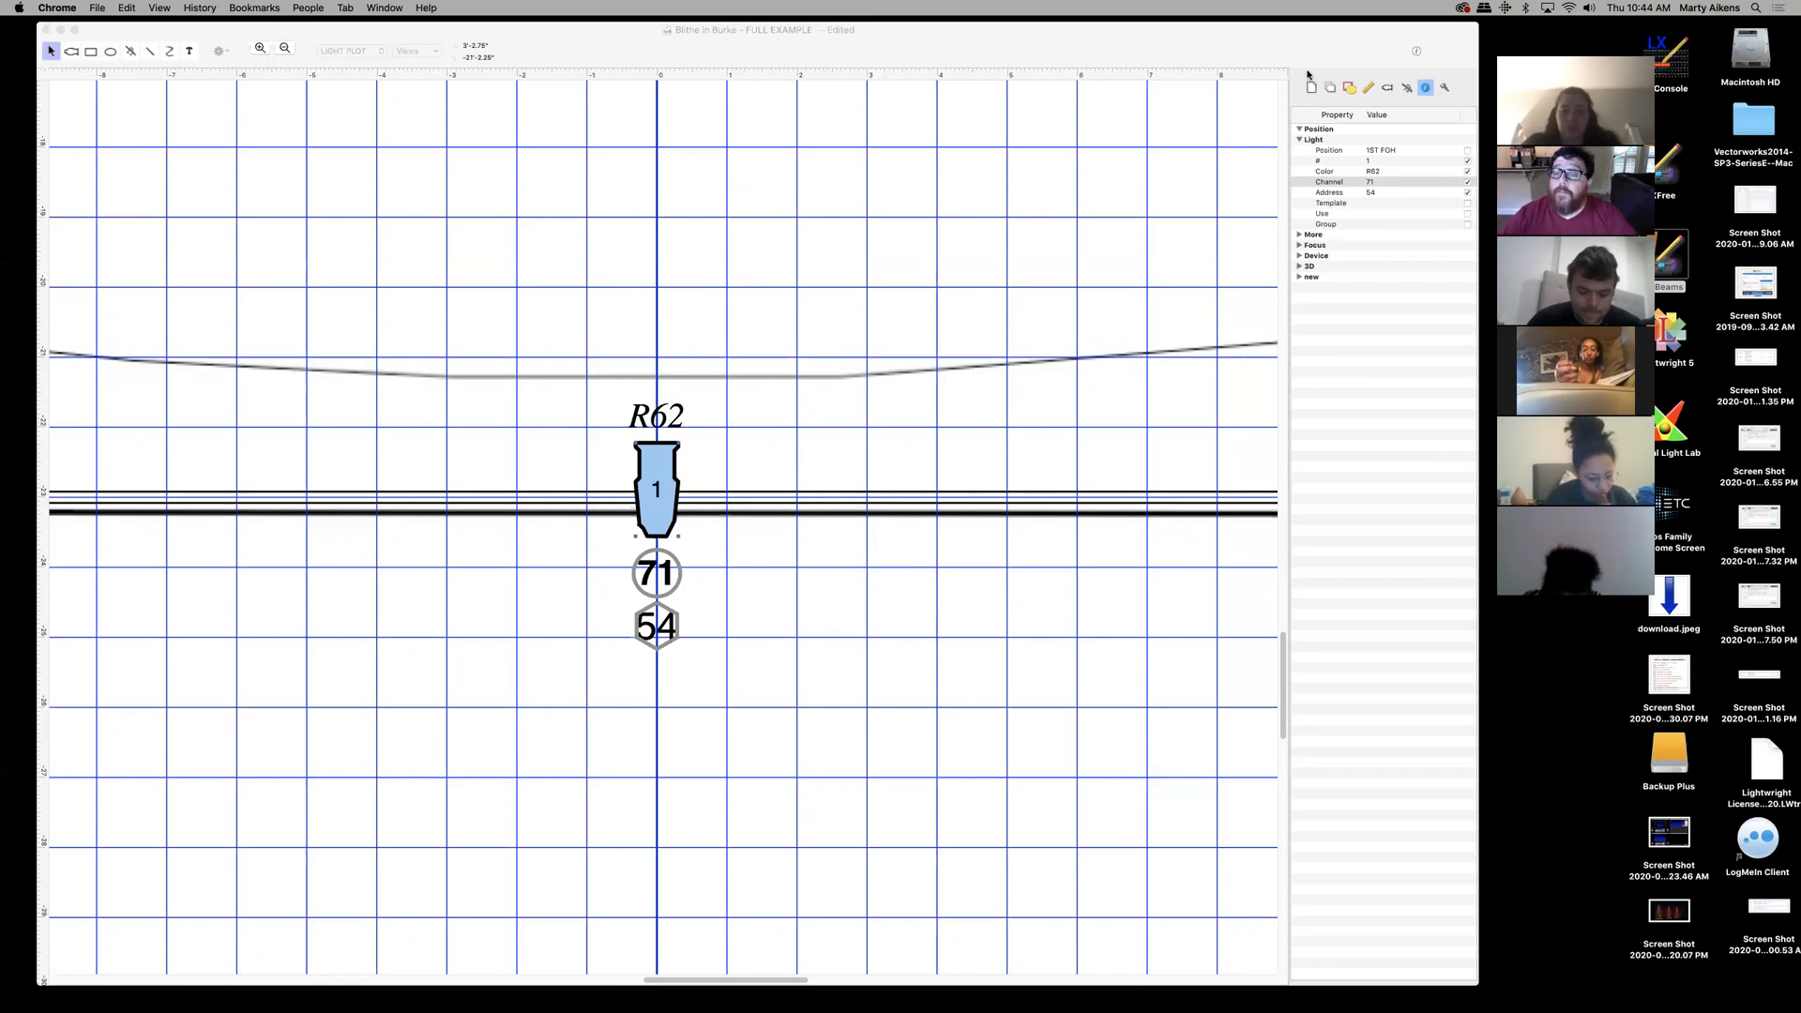
- Activate the LXBeams window and open the saved Views popup
click(1299, 141)
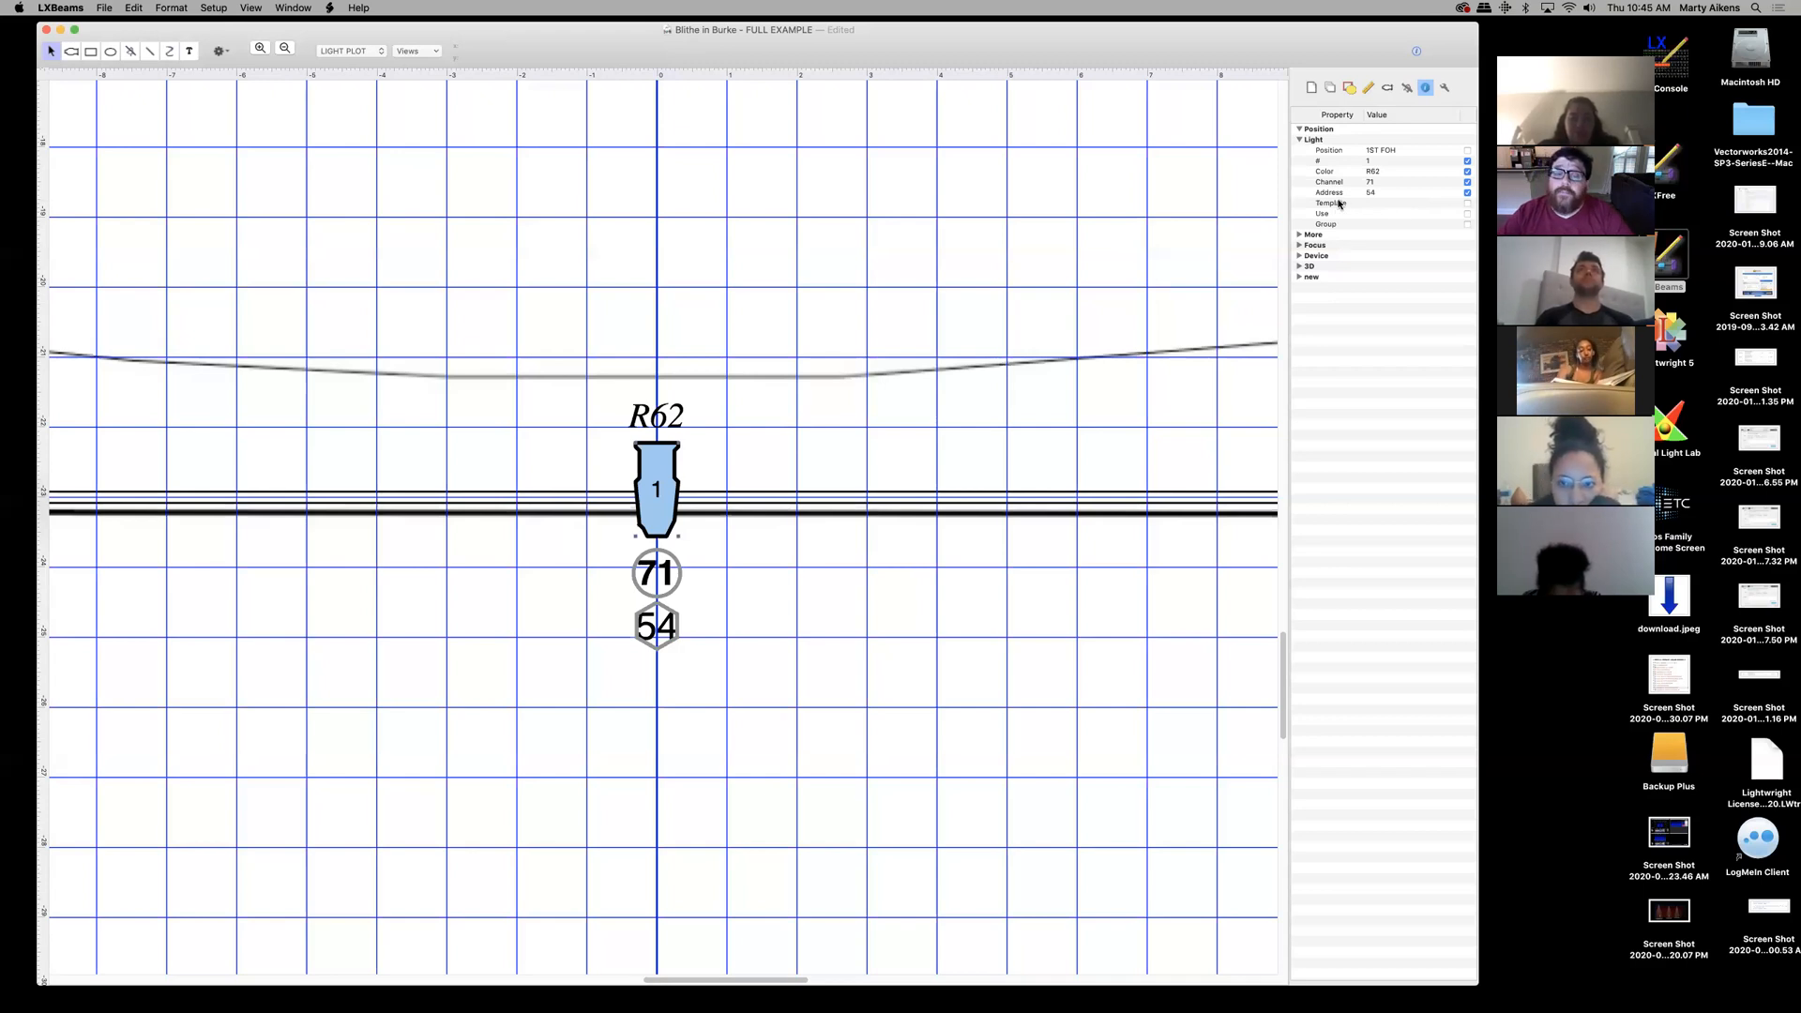
click(413, 52)
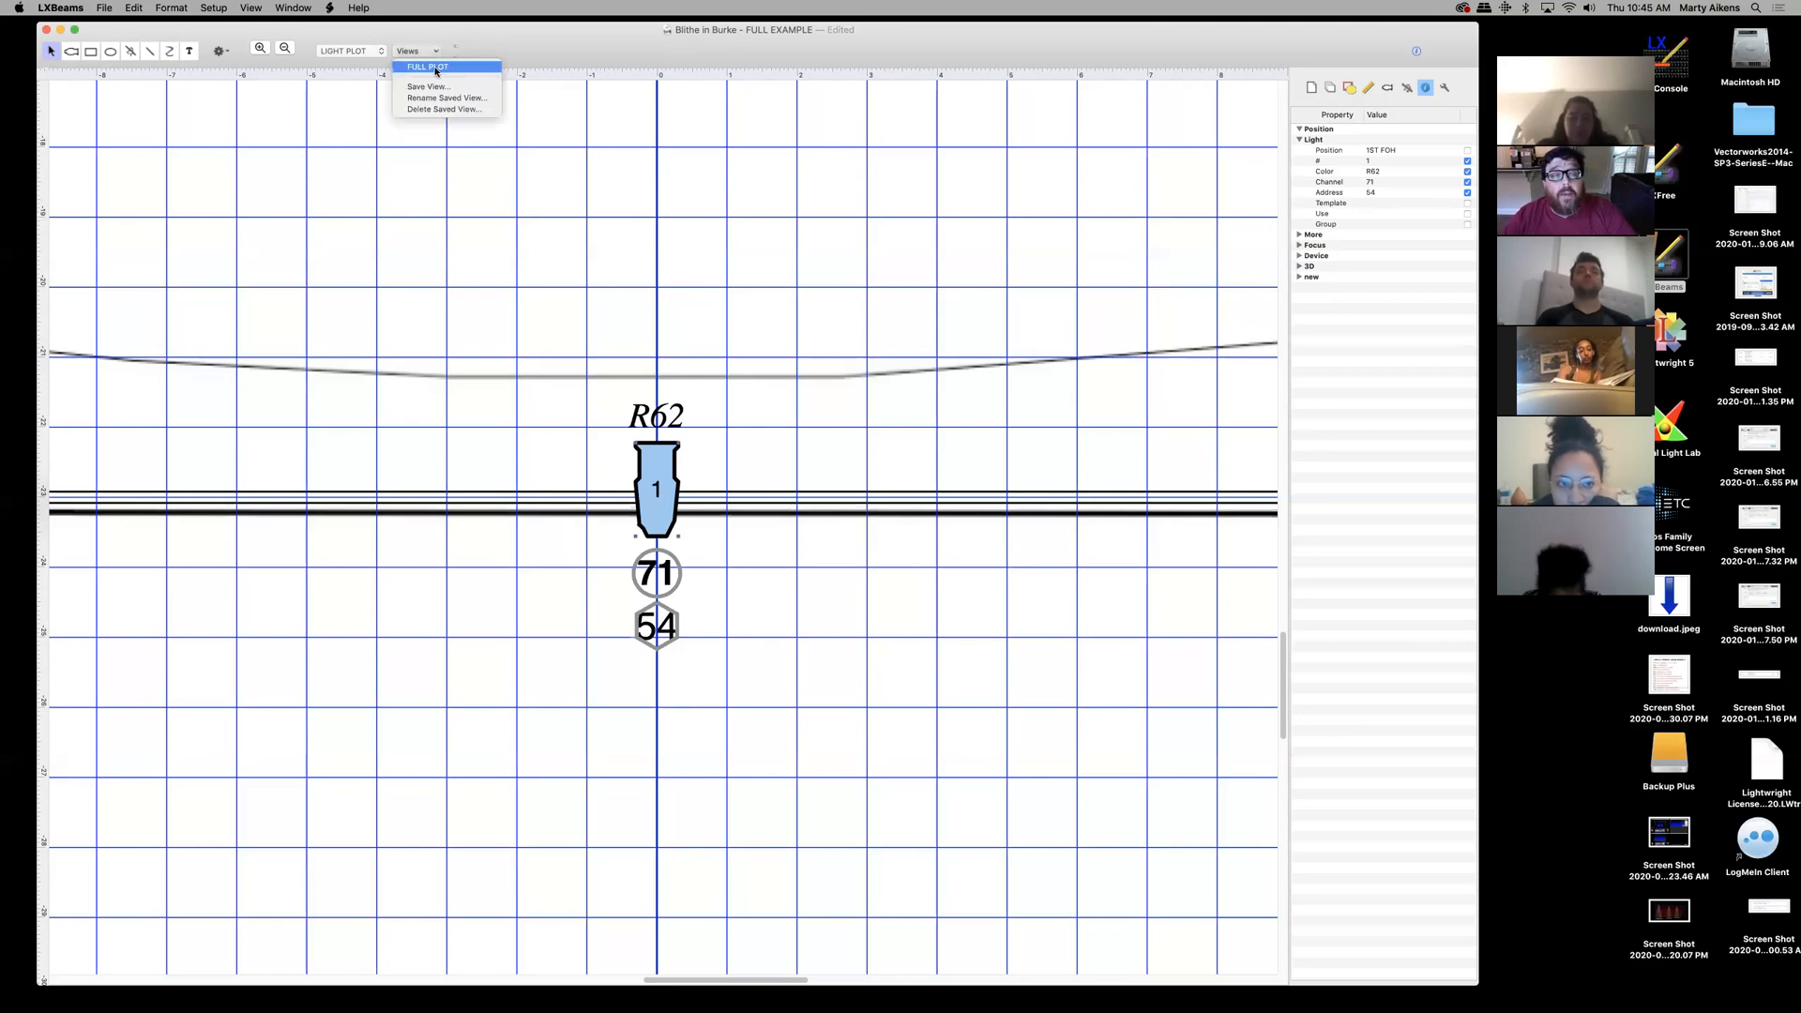
- Show the FULL PLOT view with the light group collapsed and the Layers list in the side panel
click(434, 68)
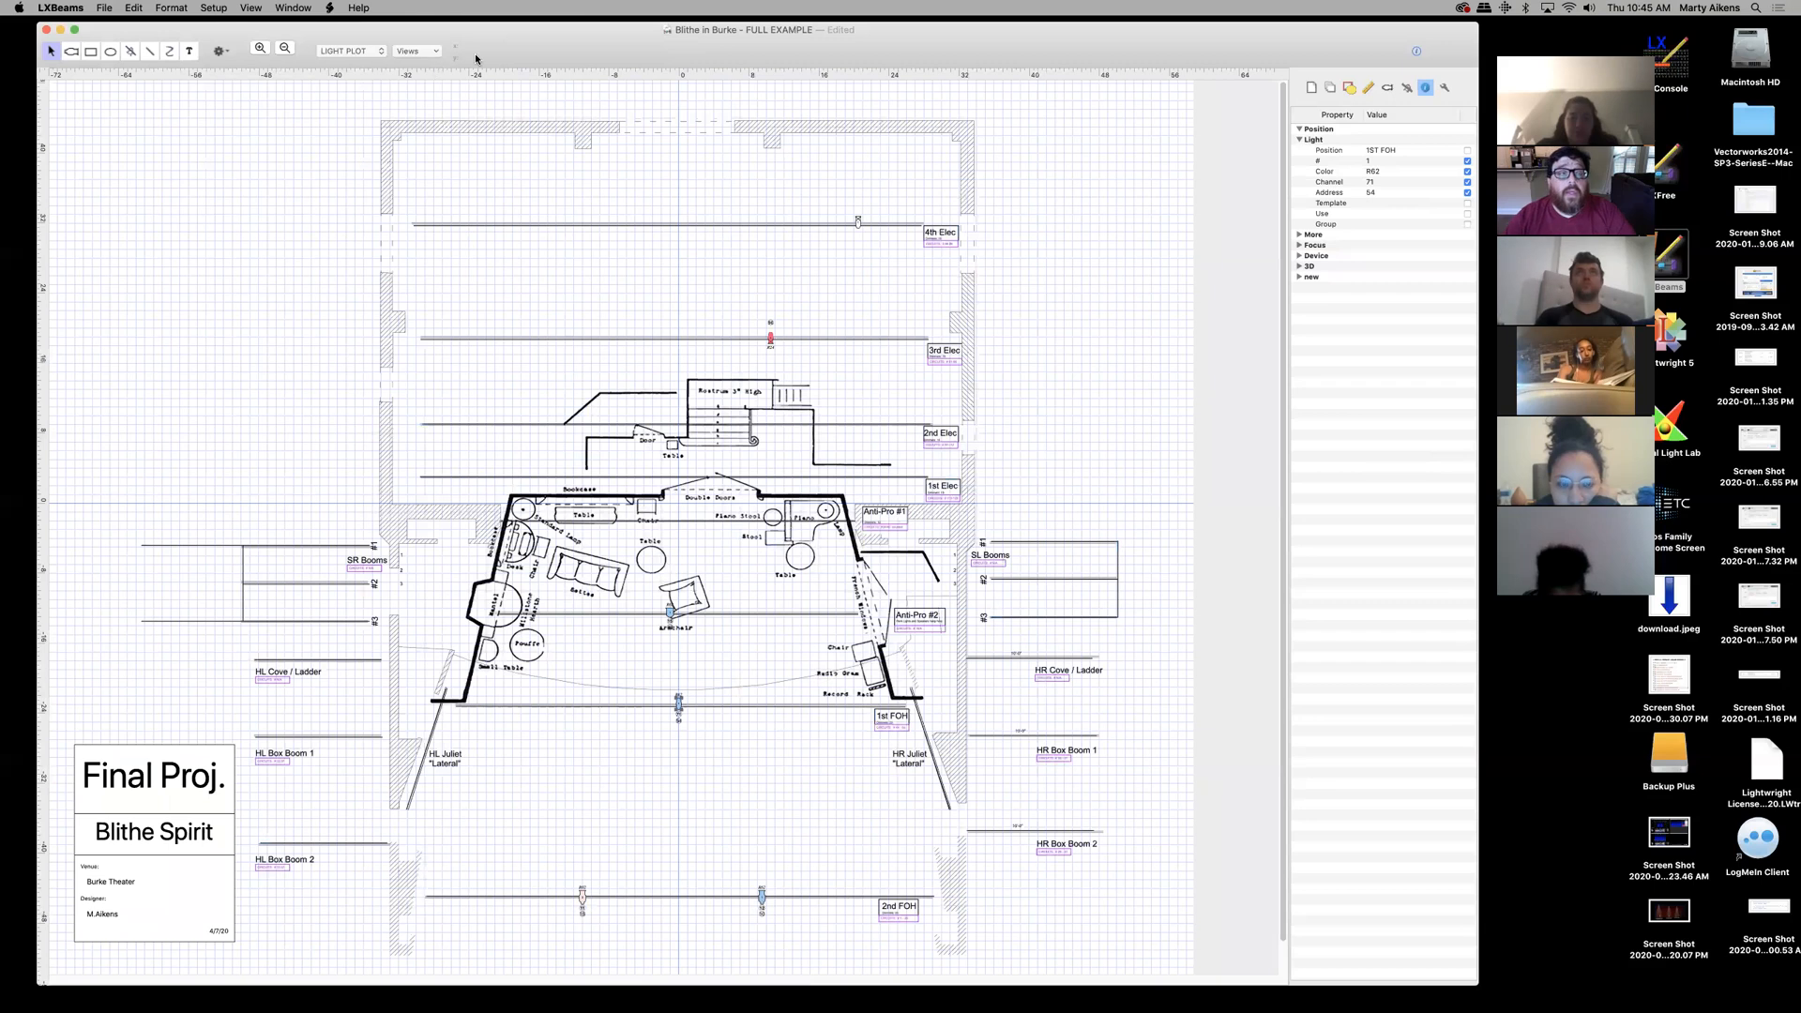
click(1300, 140)
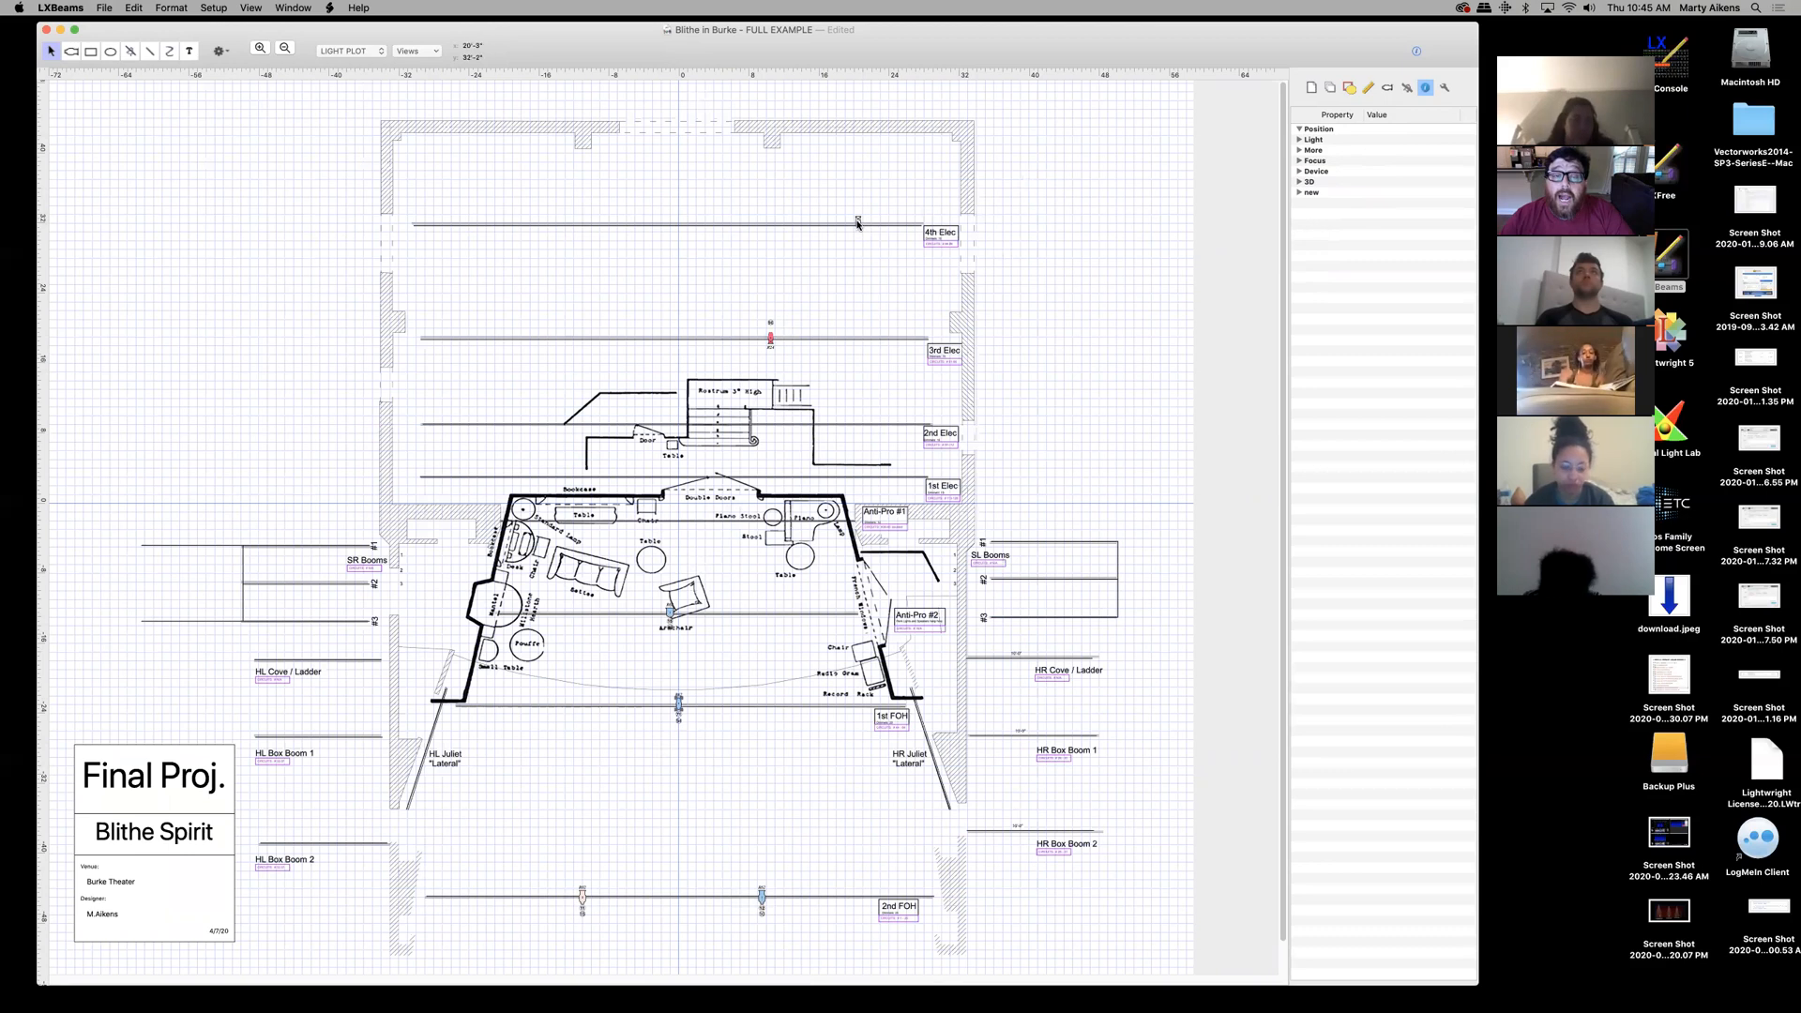
click(1329, 88)
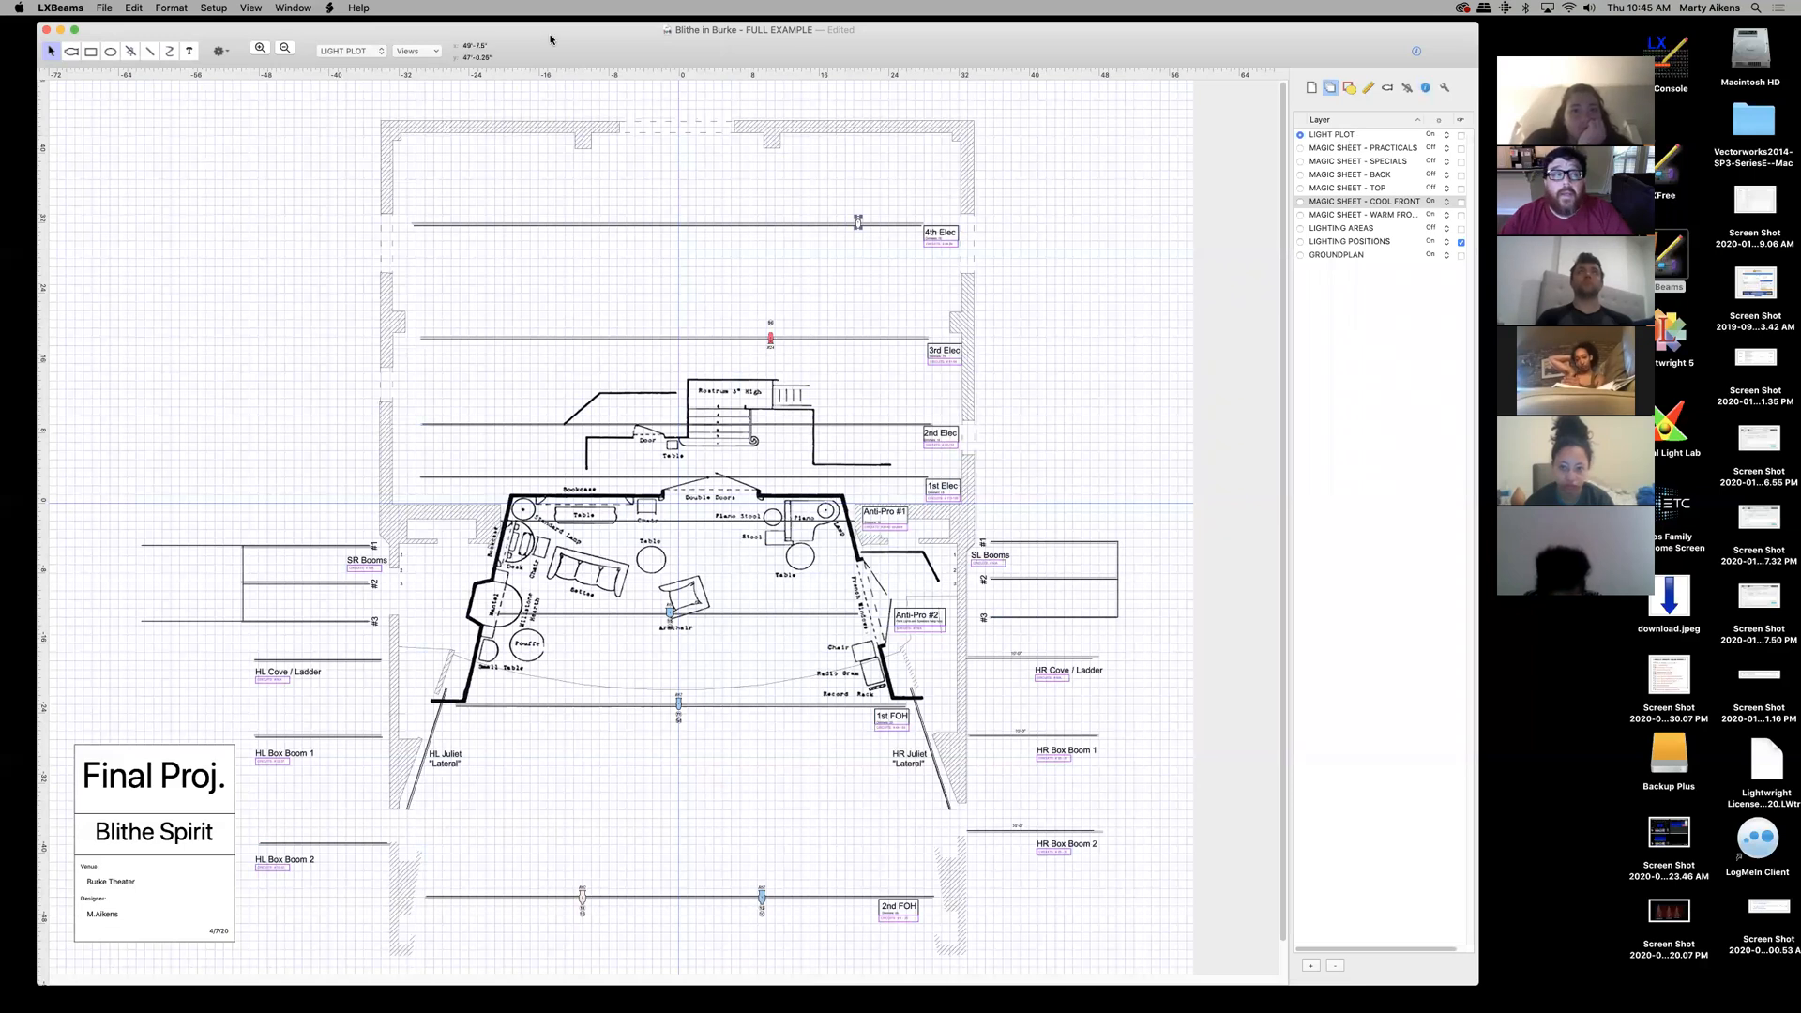
click(215, 8)
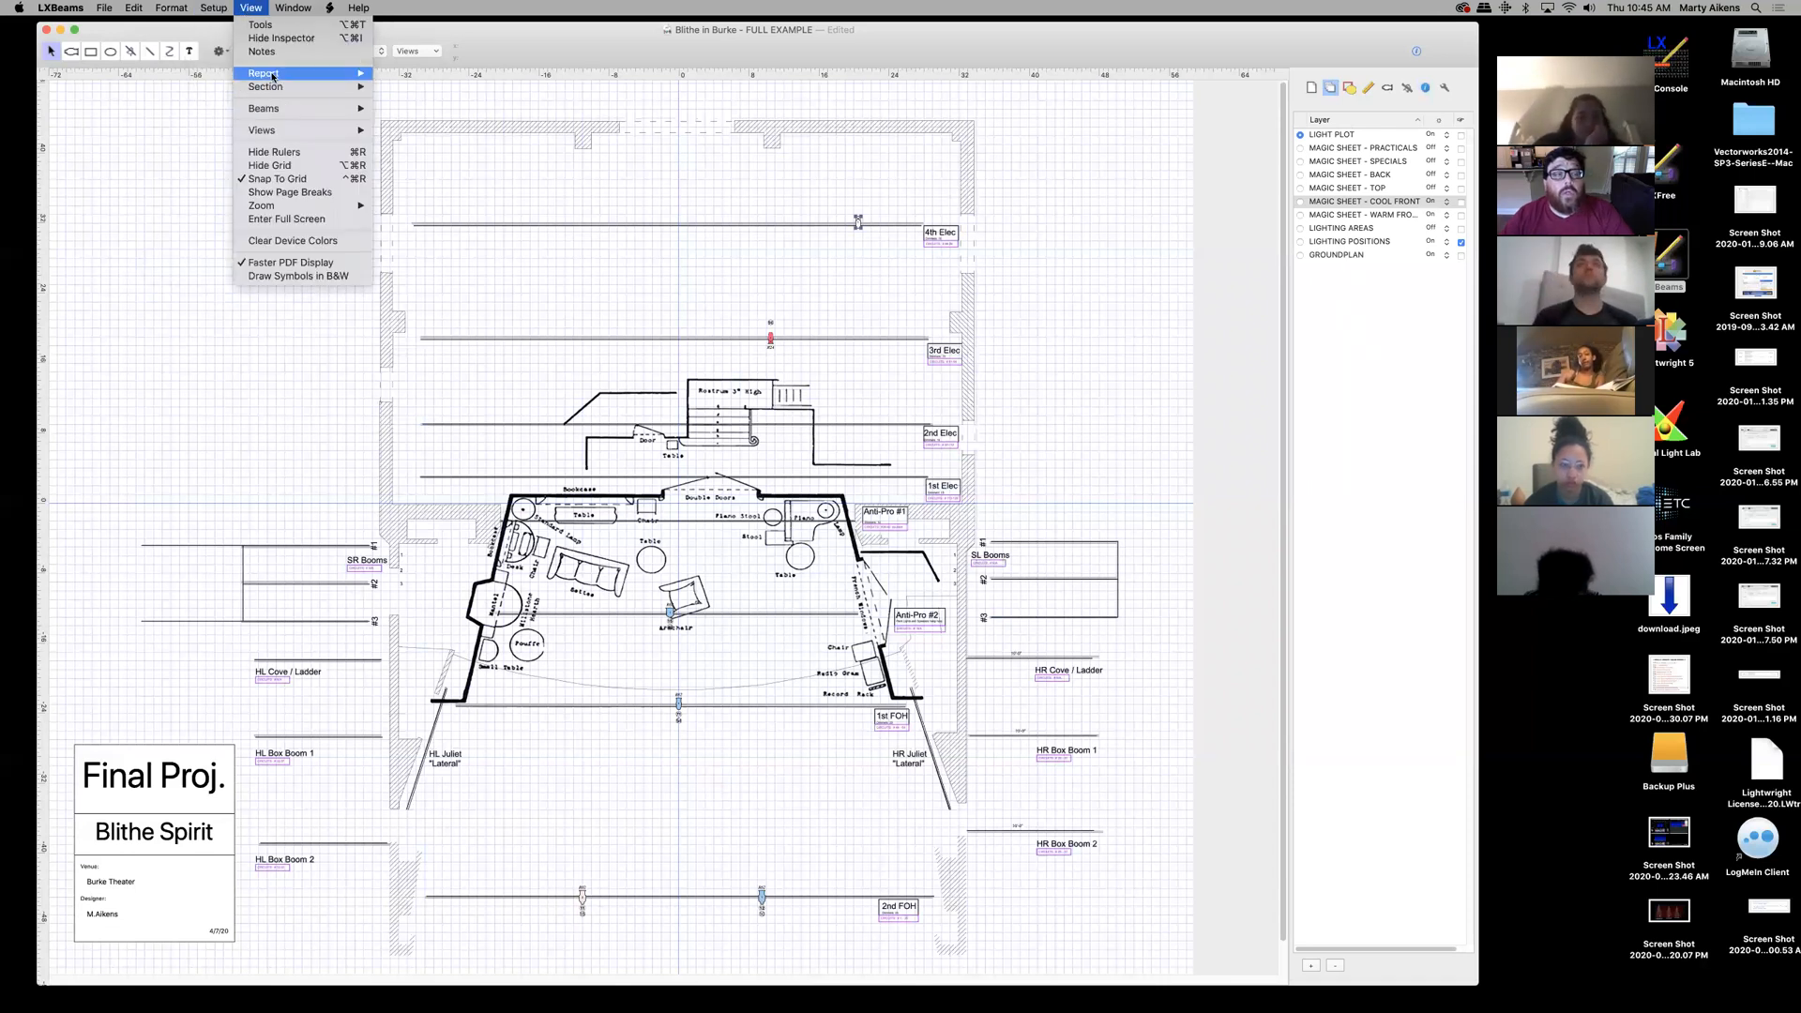
- Create an Instrument Schedule report from View > Report > Create Report
mouse_move(268, 75)
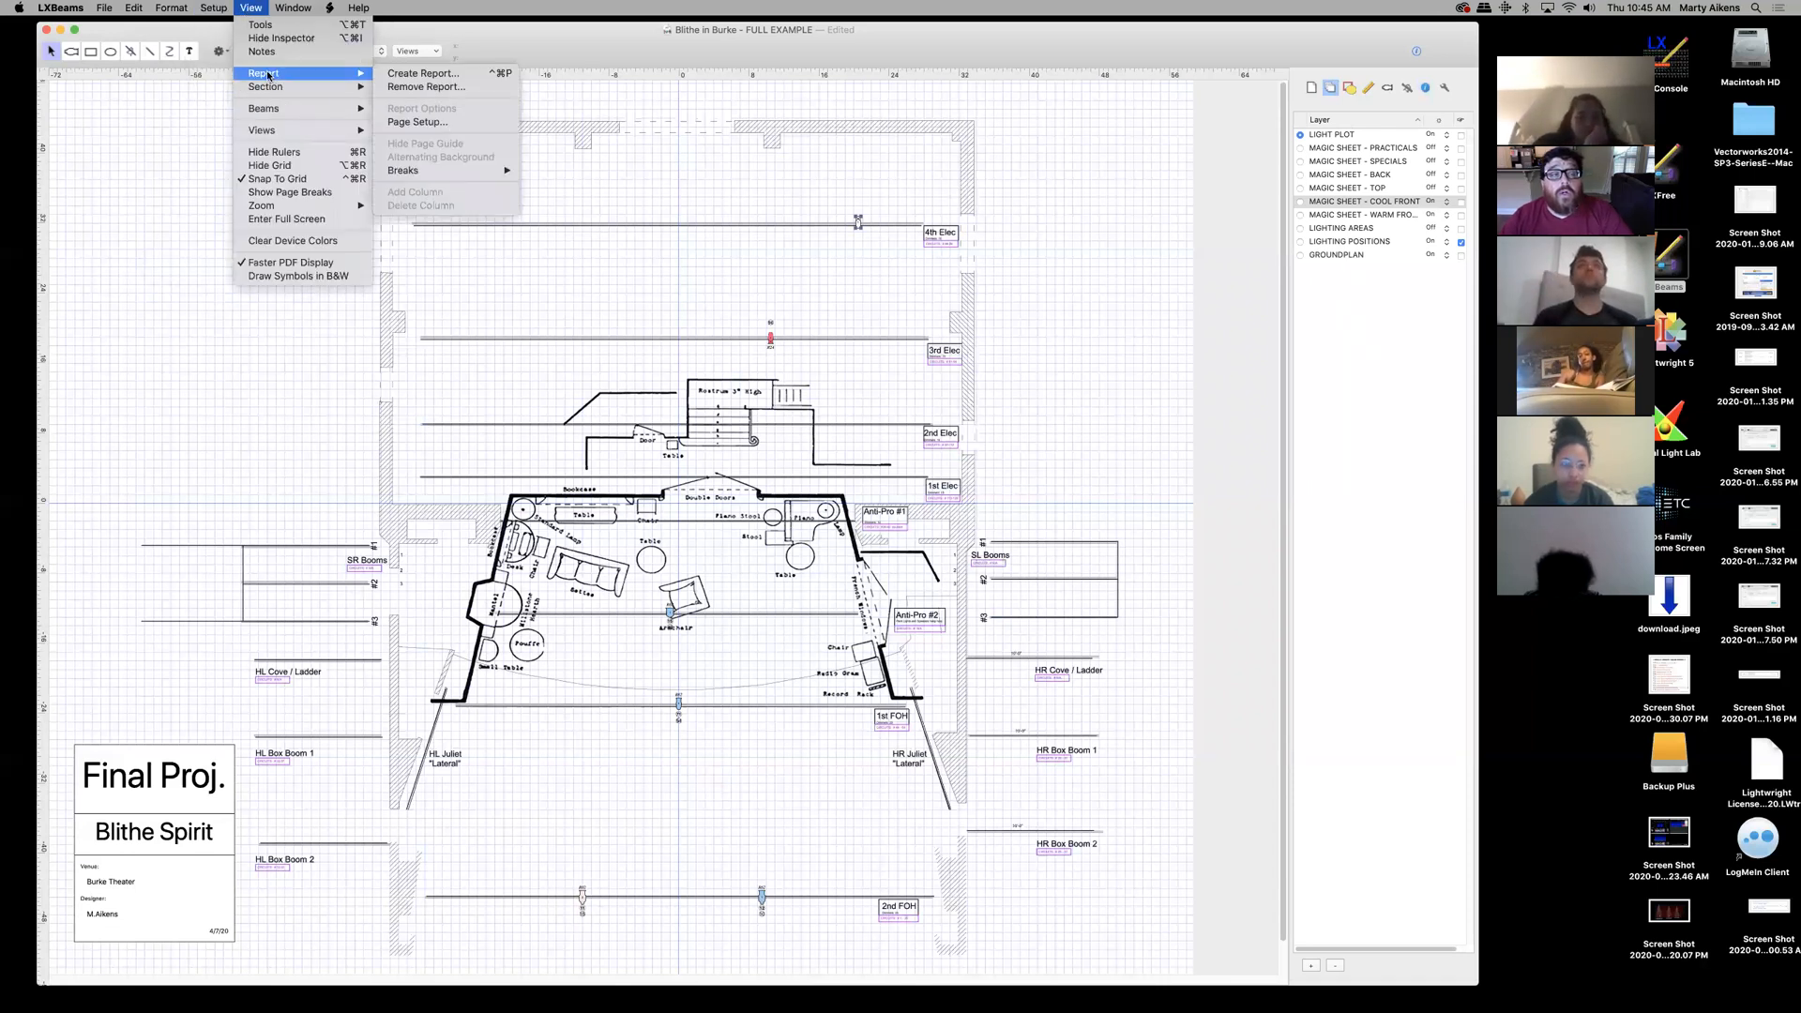
click(412, 74)
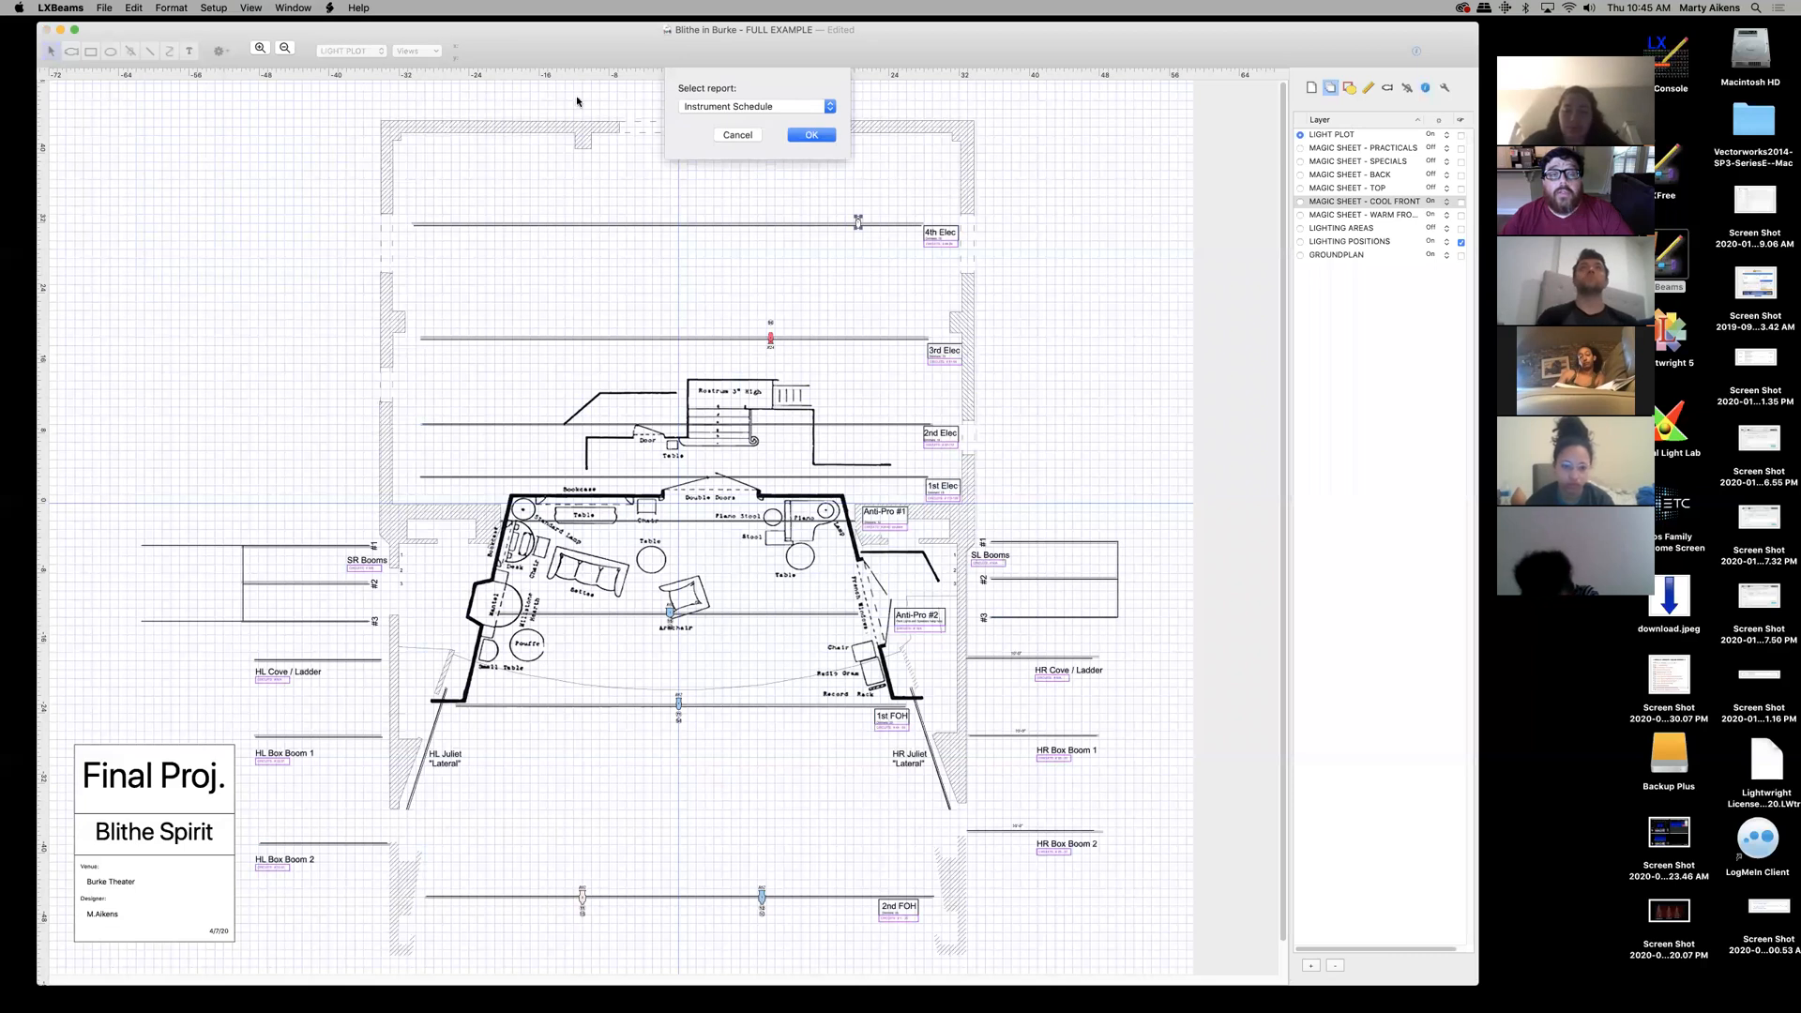
click(821, 108)
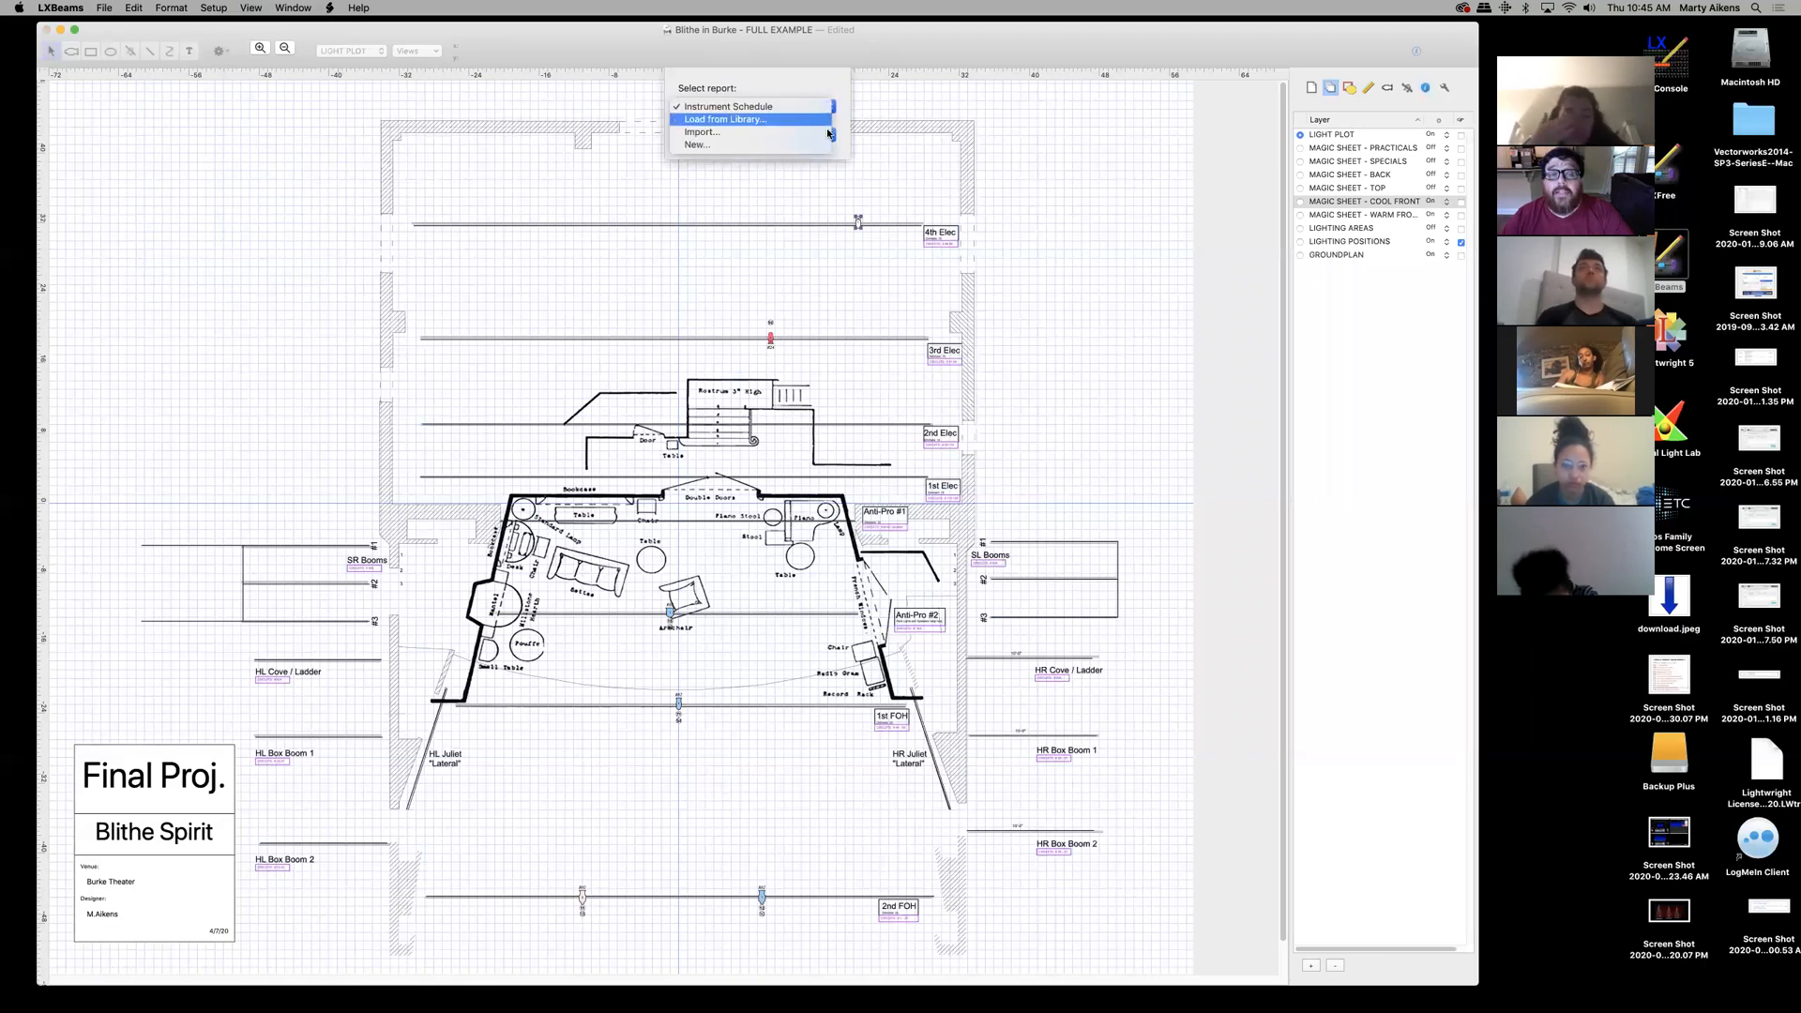
click(772, 107)
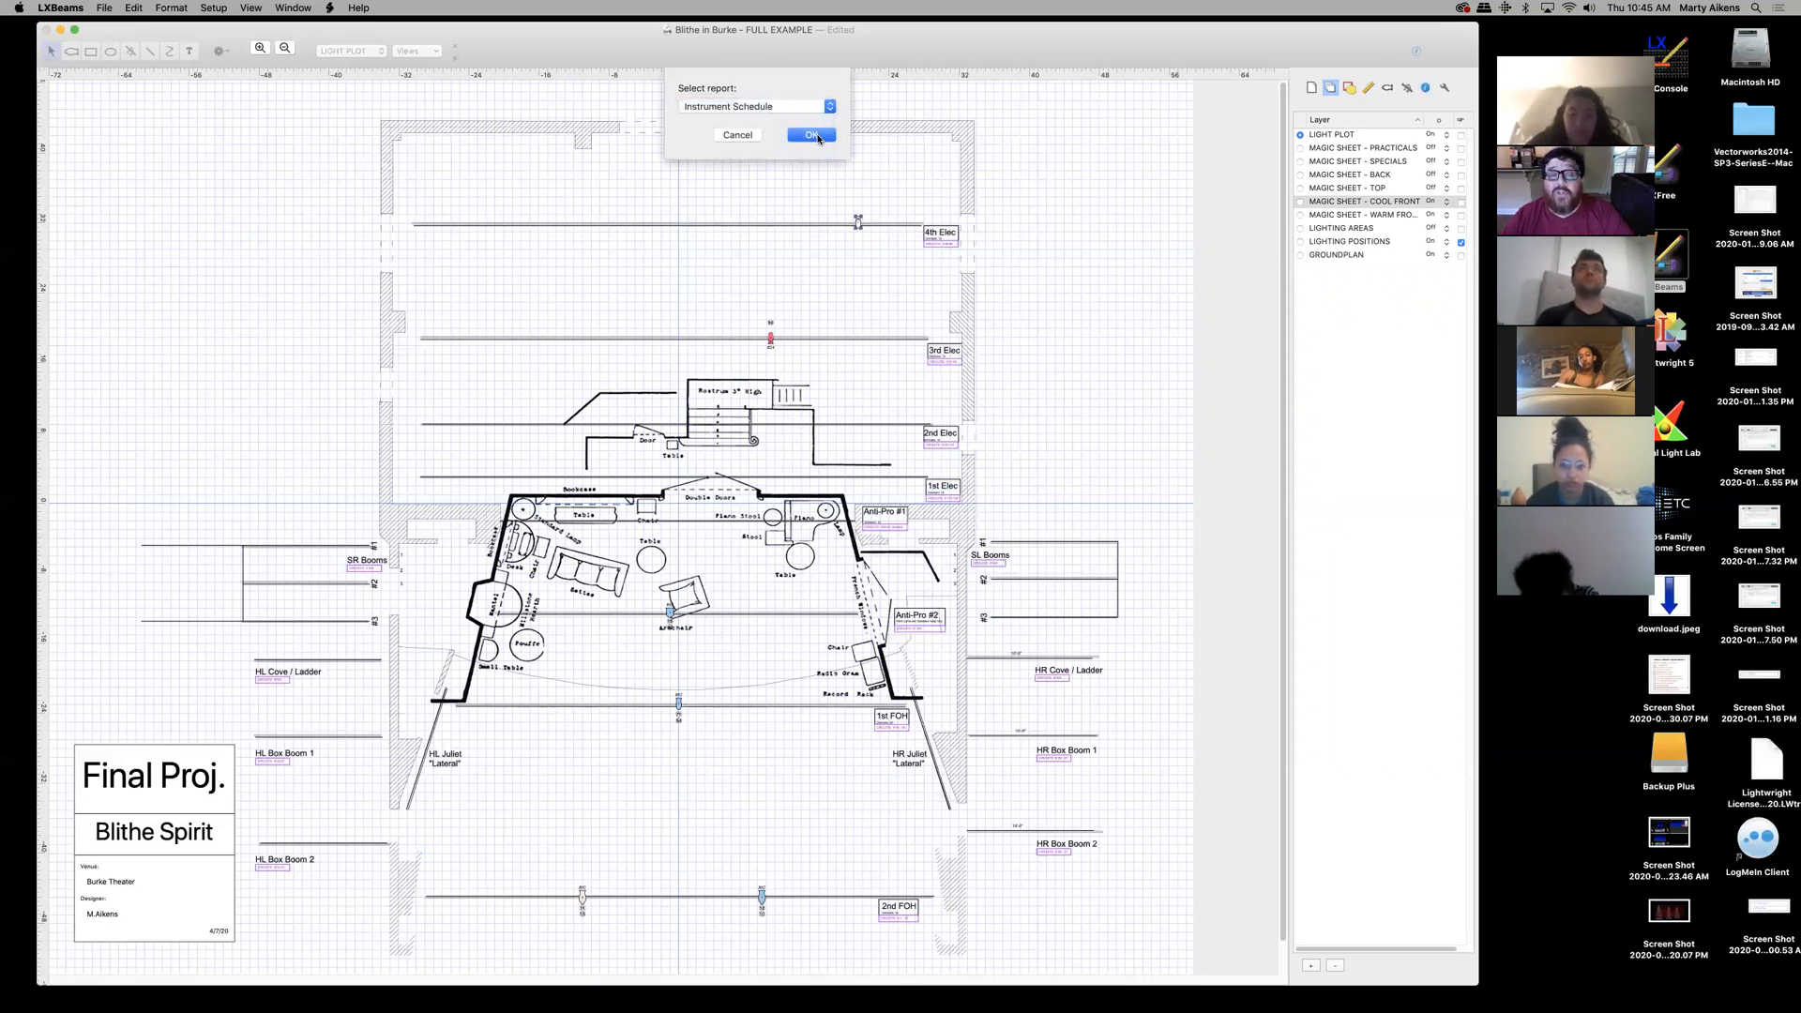
click(813, 136)
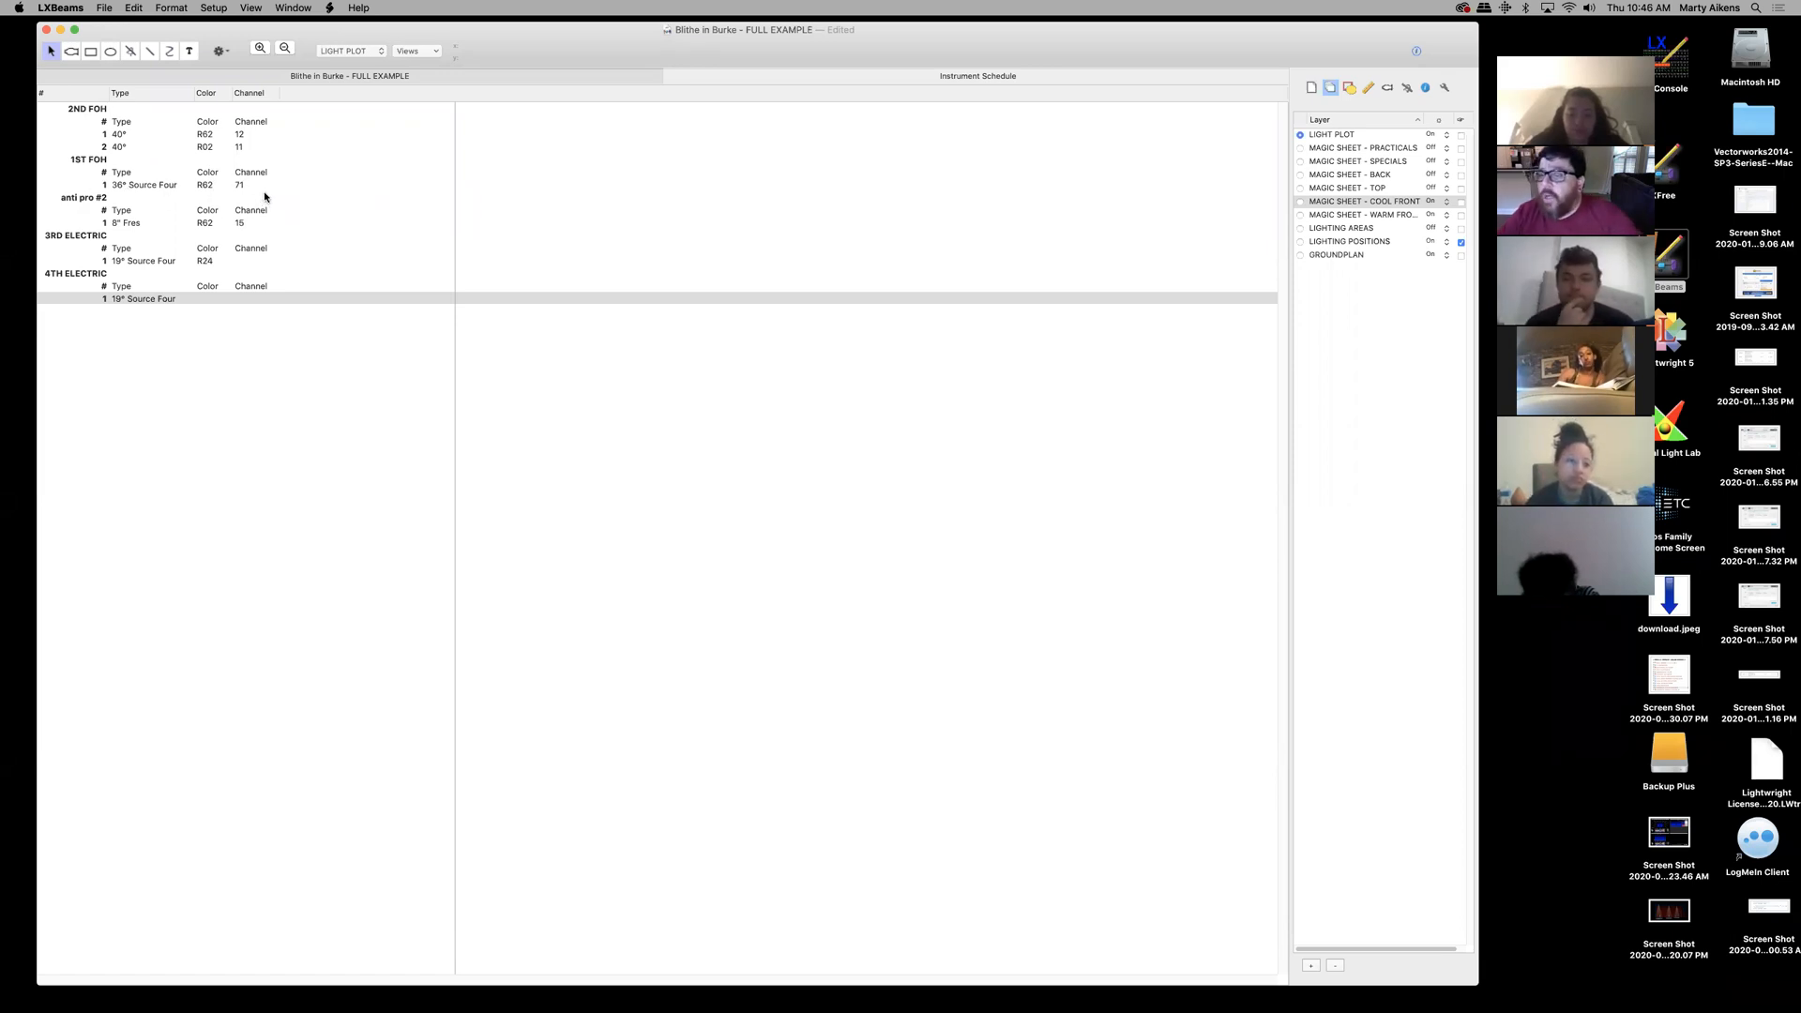
- Reposition the program window while flipping between the schedule and light plot tabs
drag(472, 34, 586, 150)
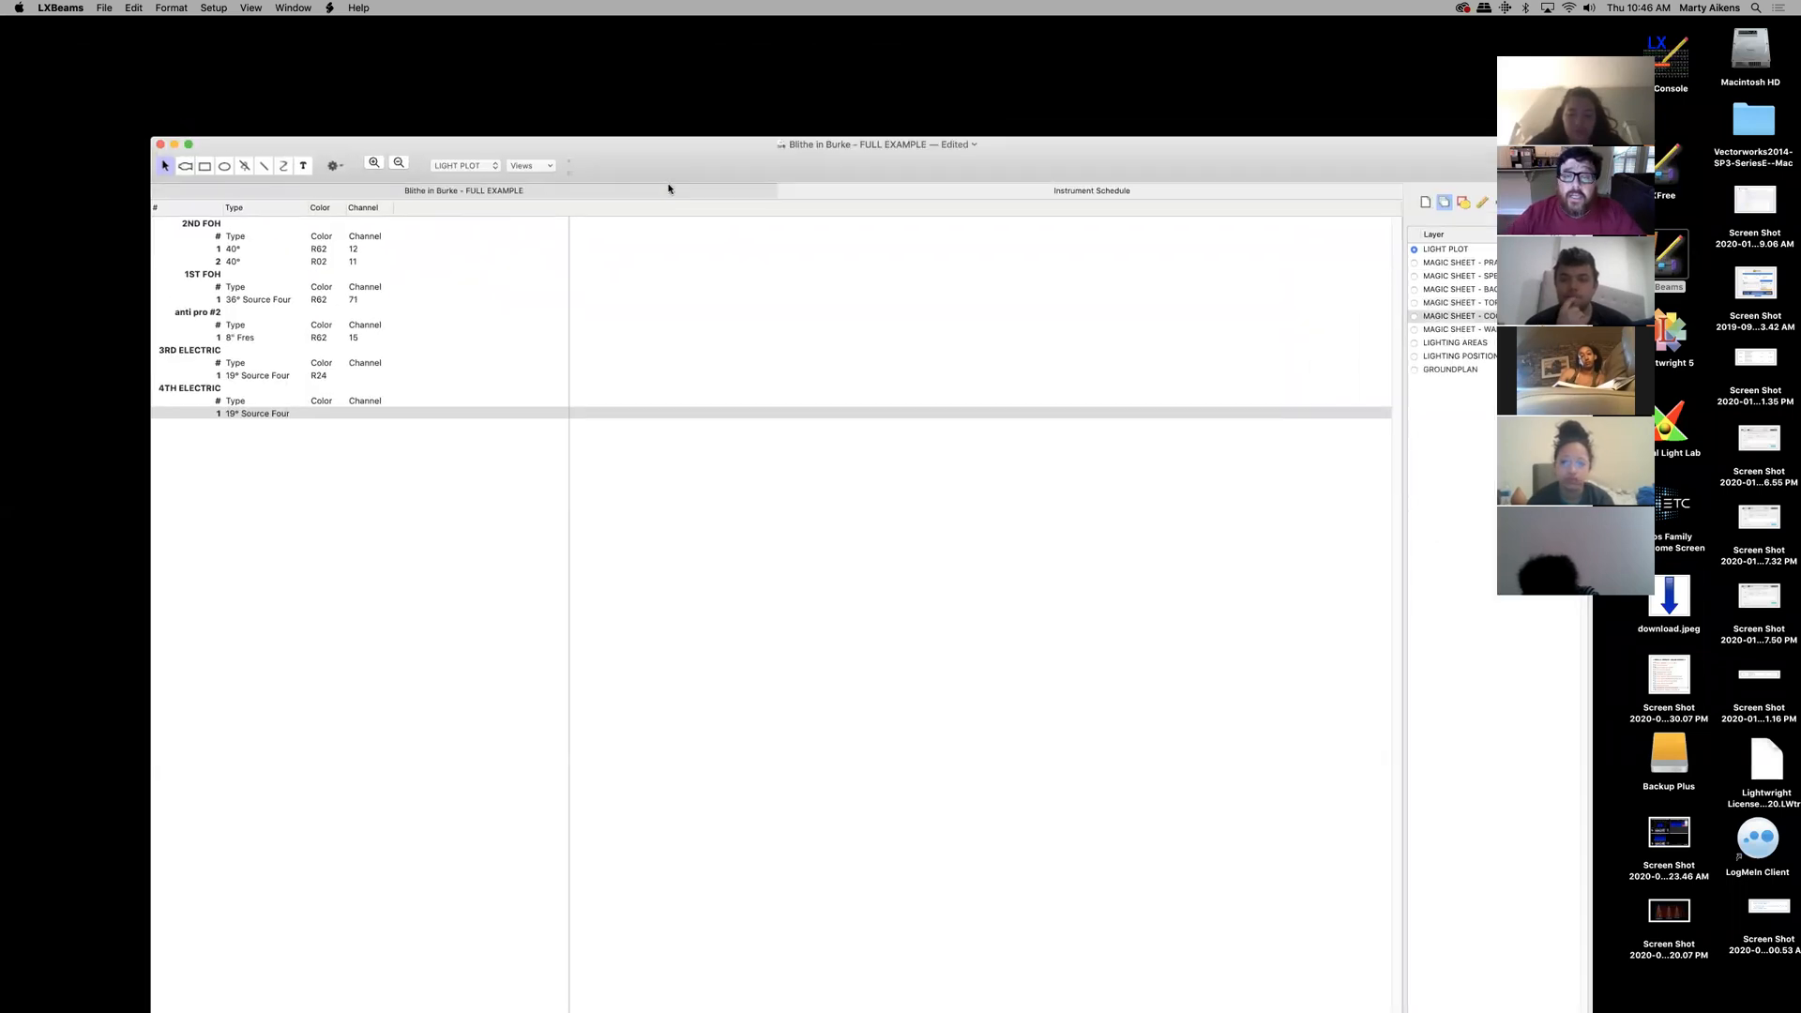
click(604, 195)
click(900, 196)
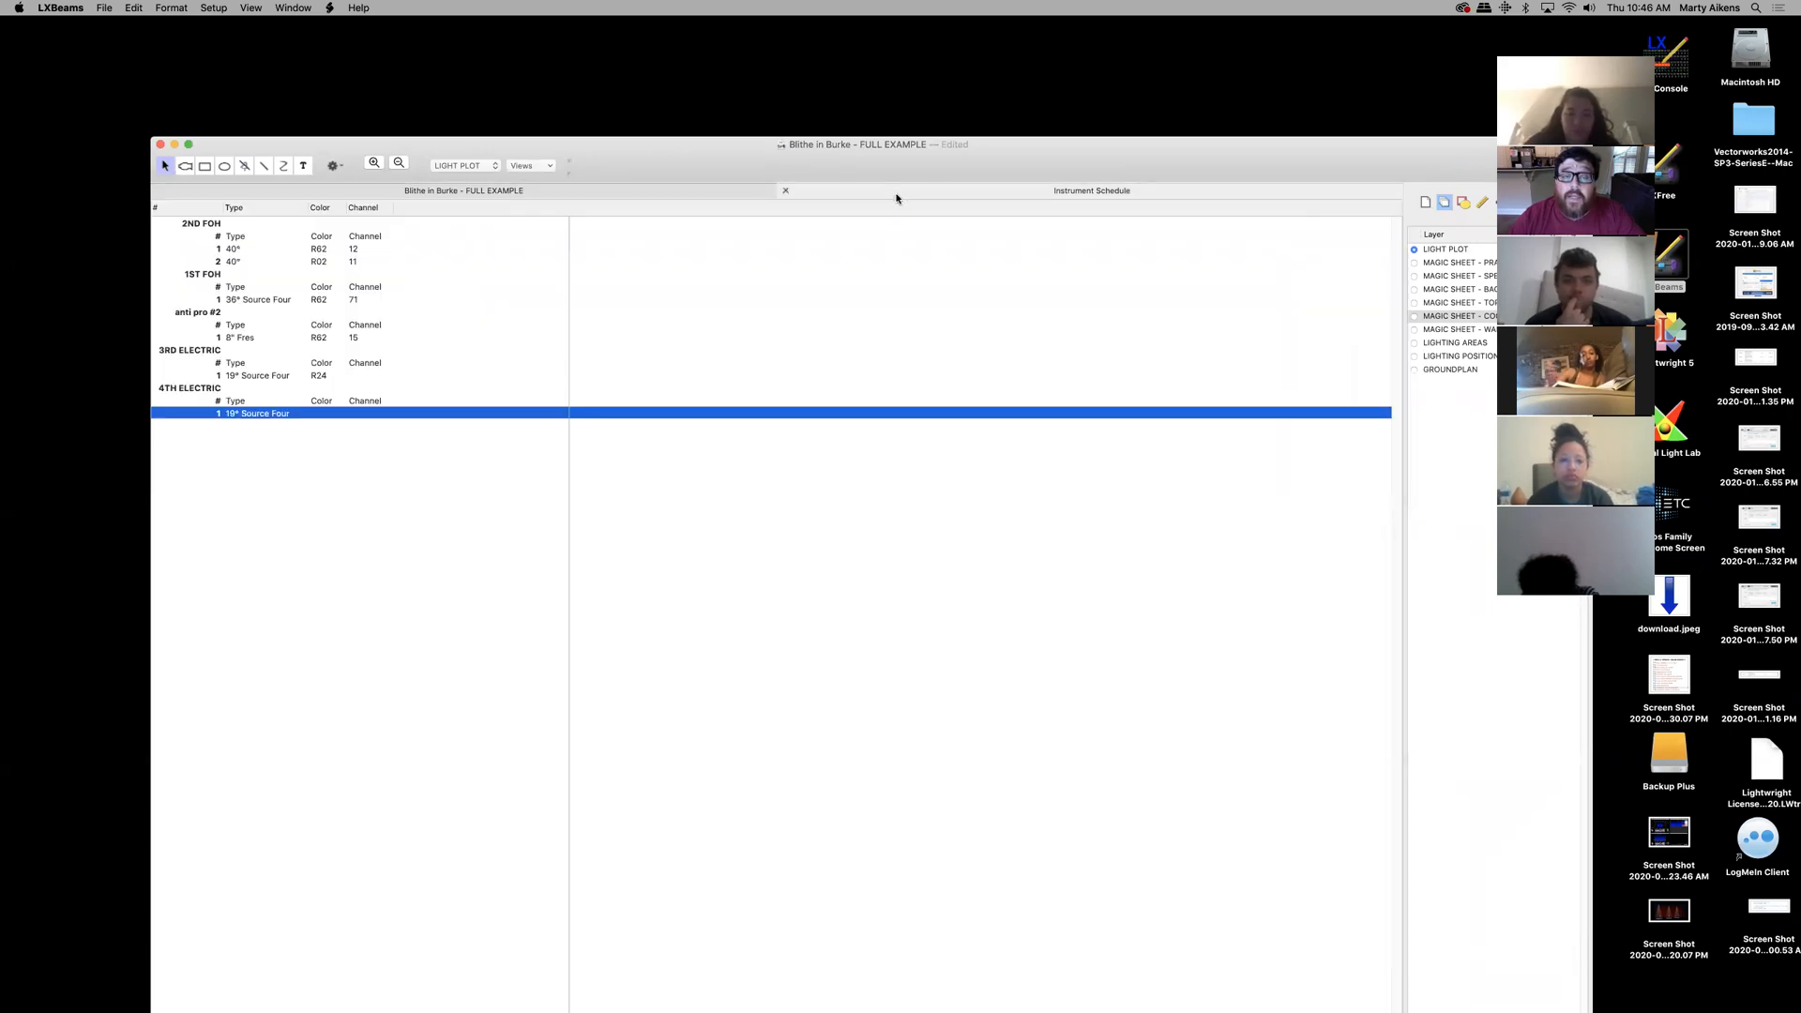
click(702, 193)
drag(698, 162, 579, 57)
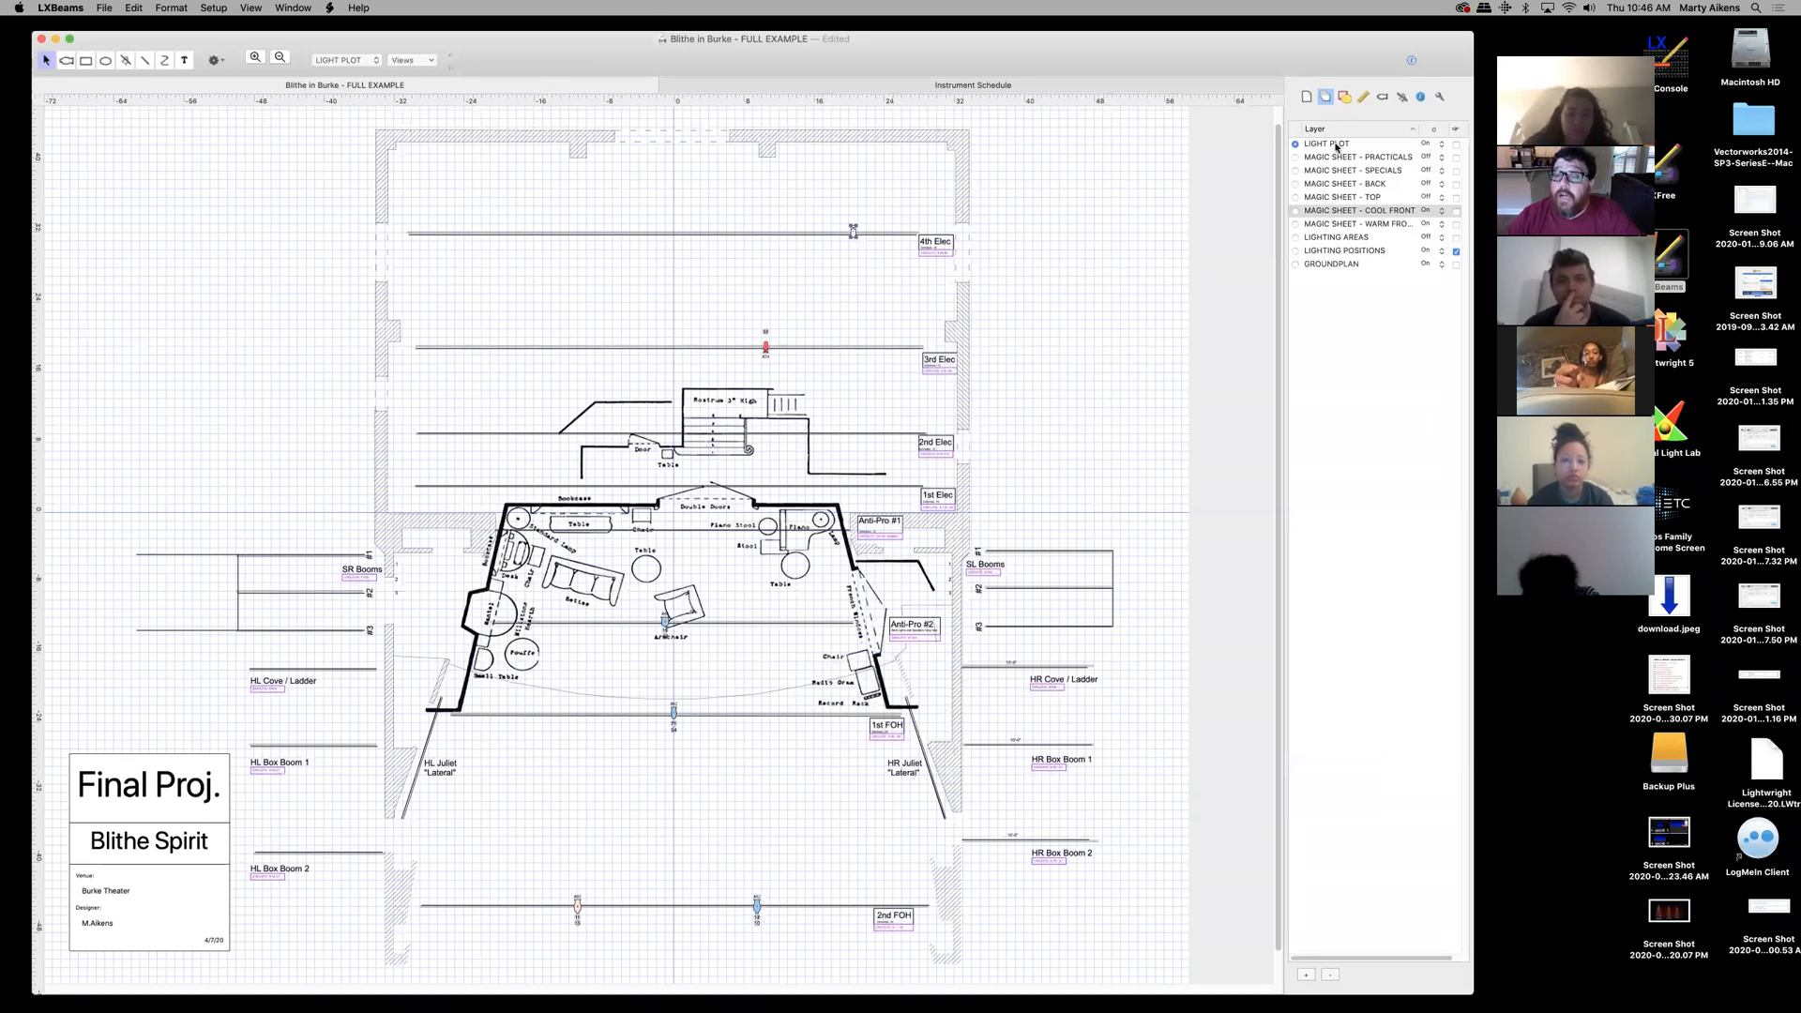
- Check the Instrument Schedule, then show the 3RD ELECTRIC R24 instrument's expanded Light properties
click(800, 86)
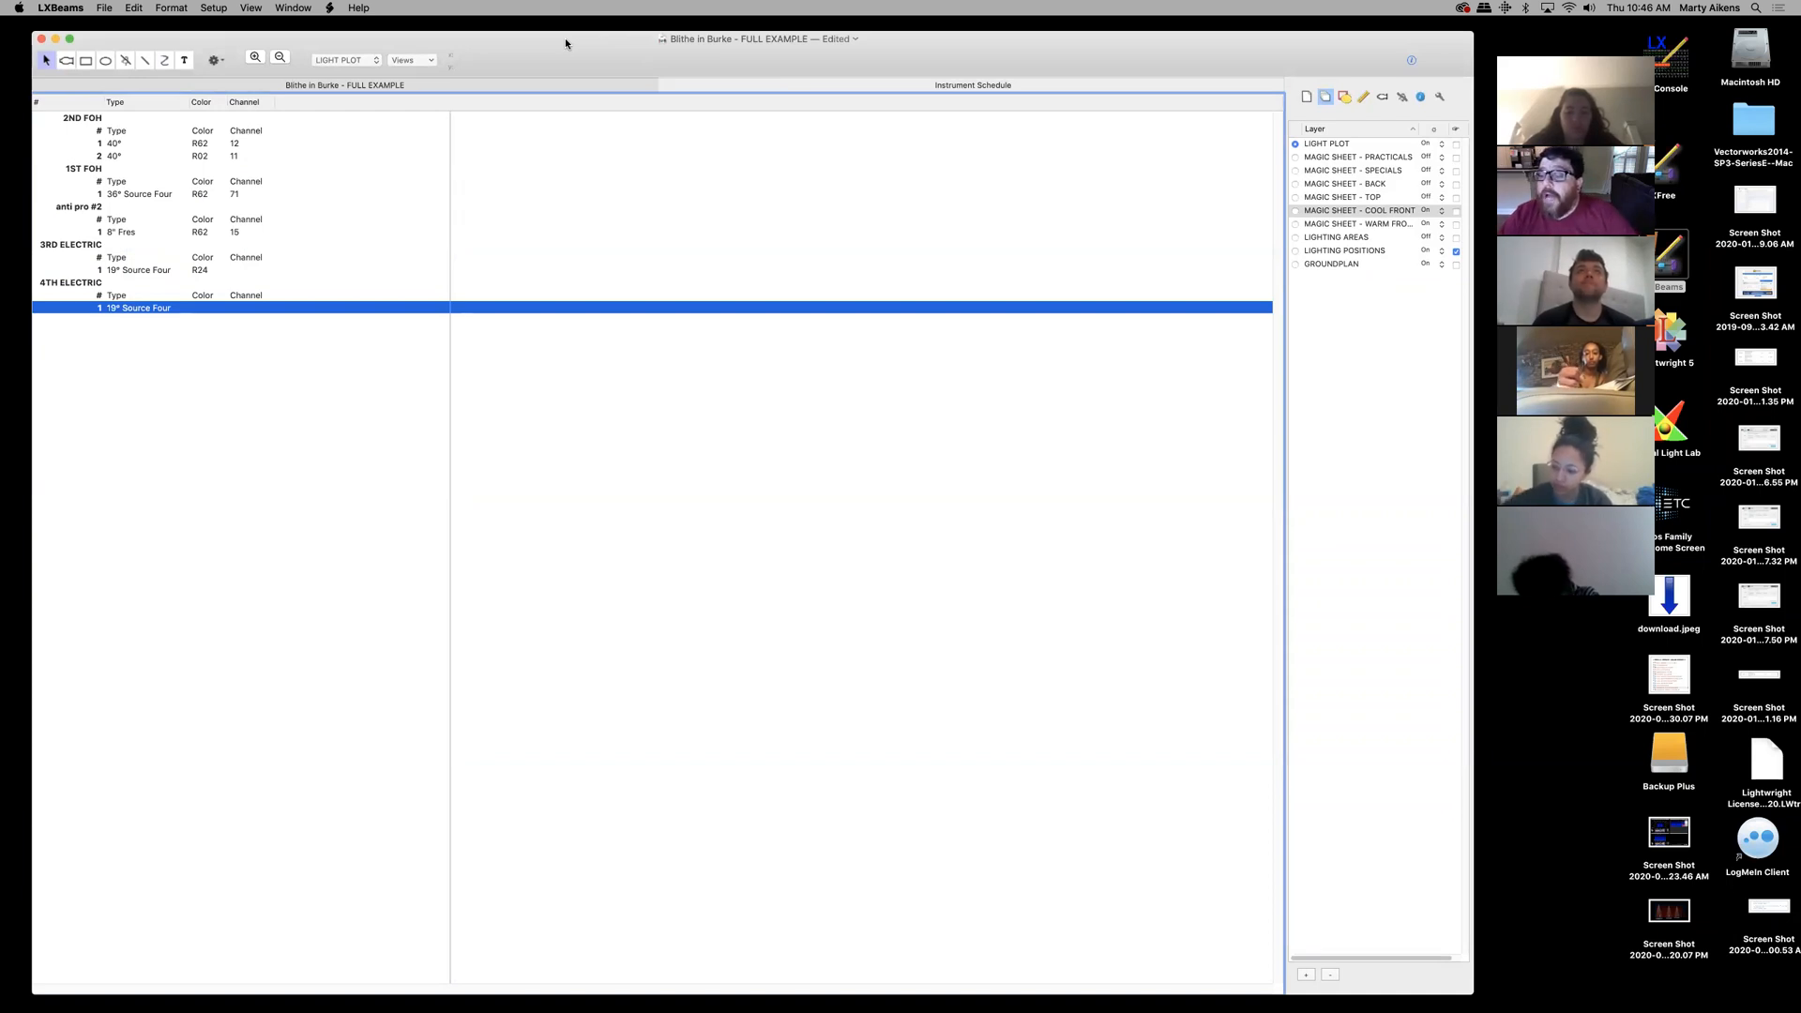
click(422, 85)
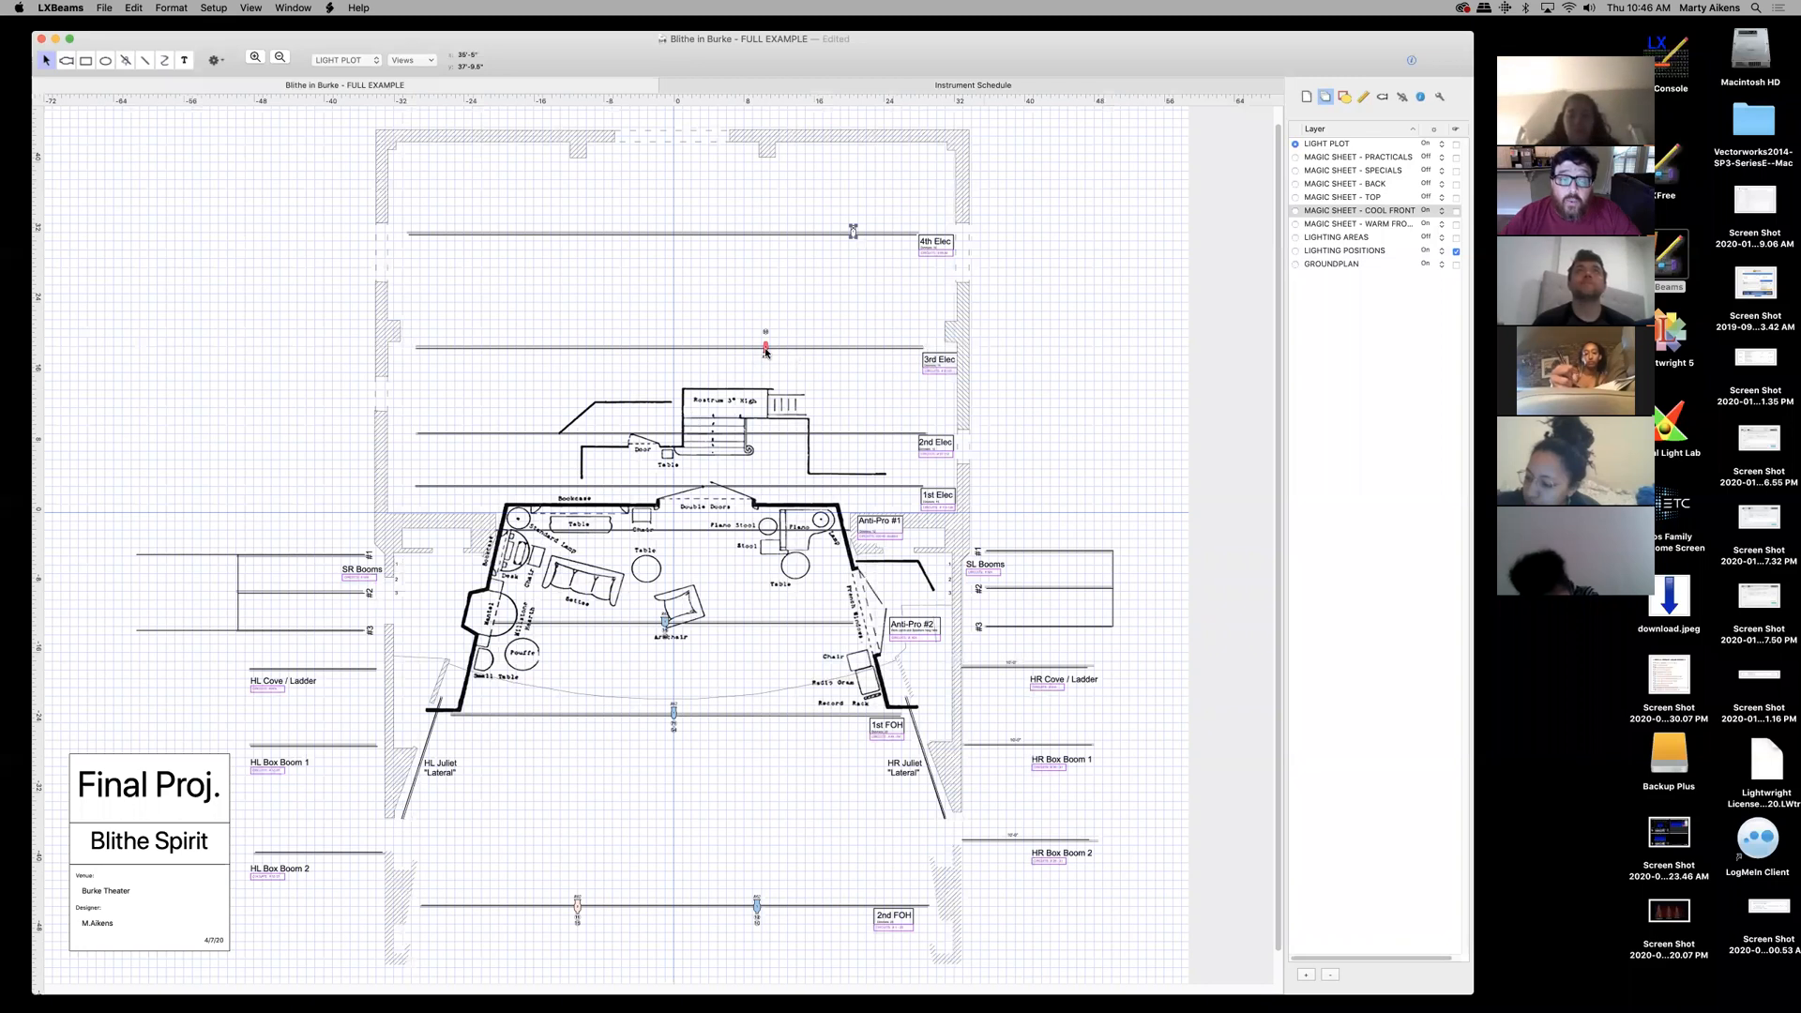
click(1422, 98)
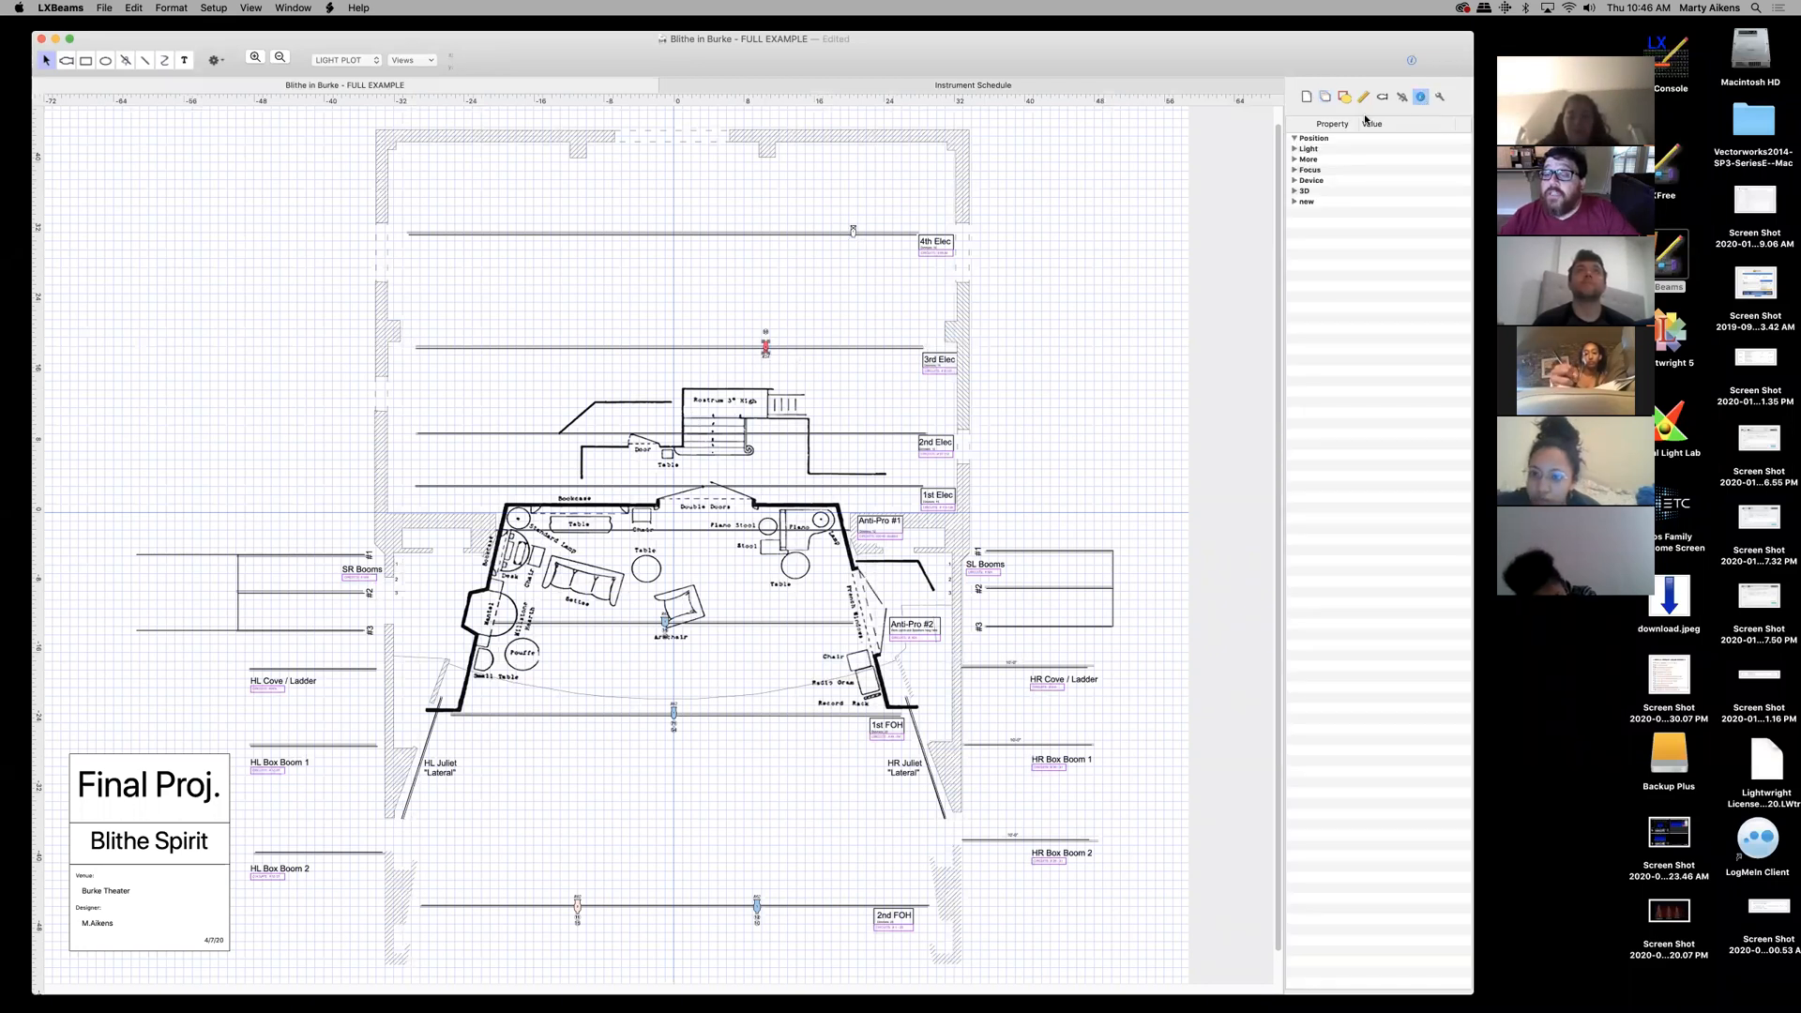
click(1295, 149)
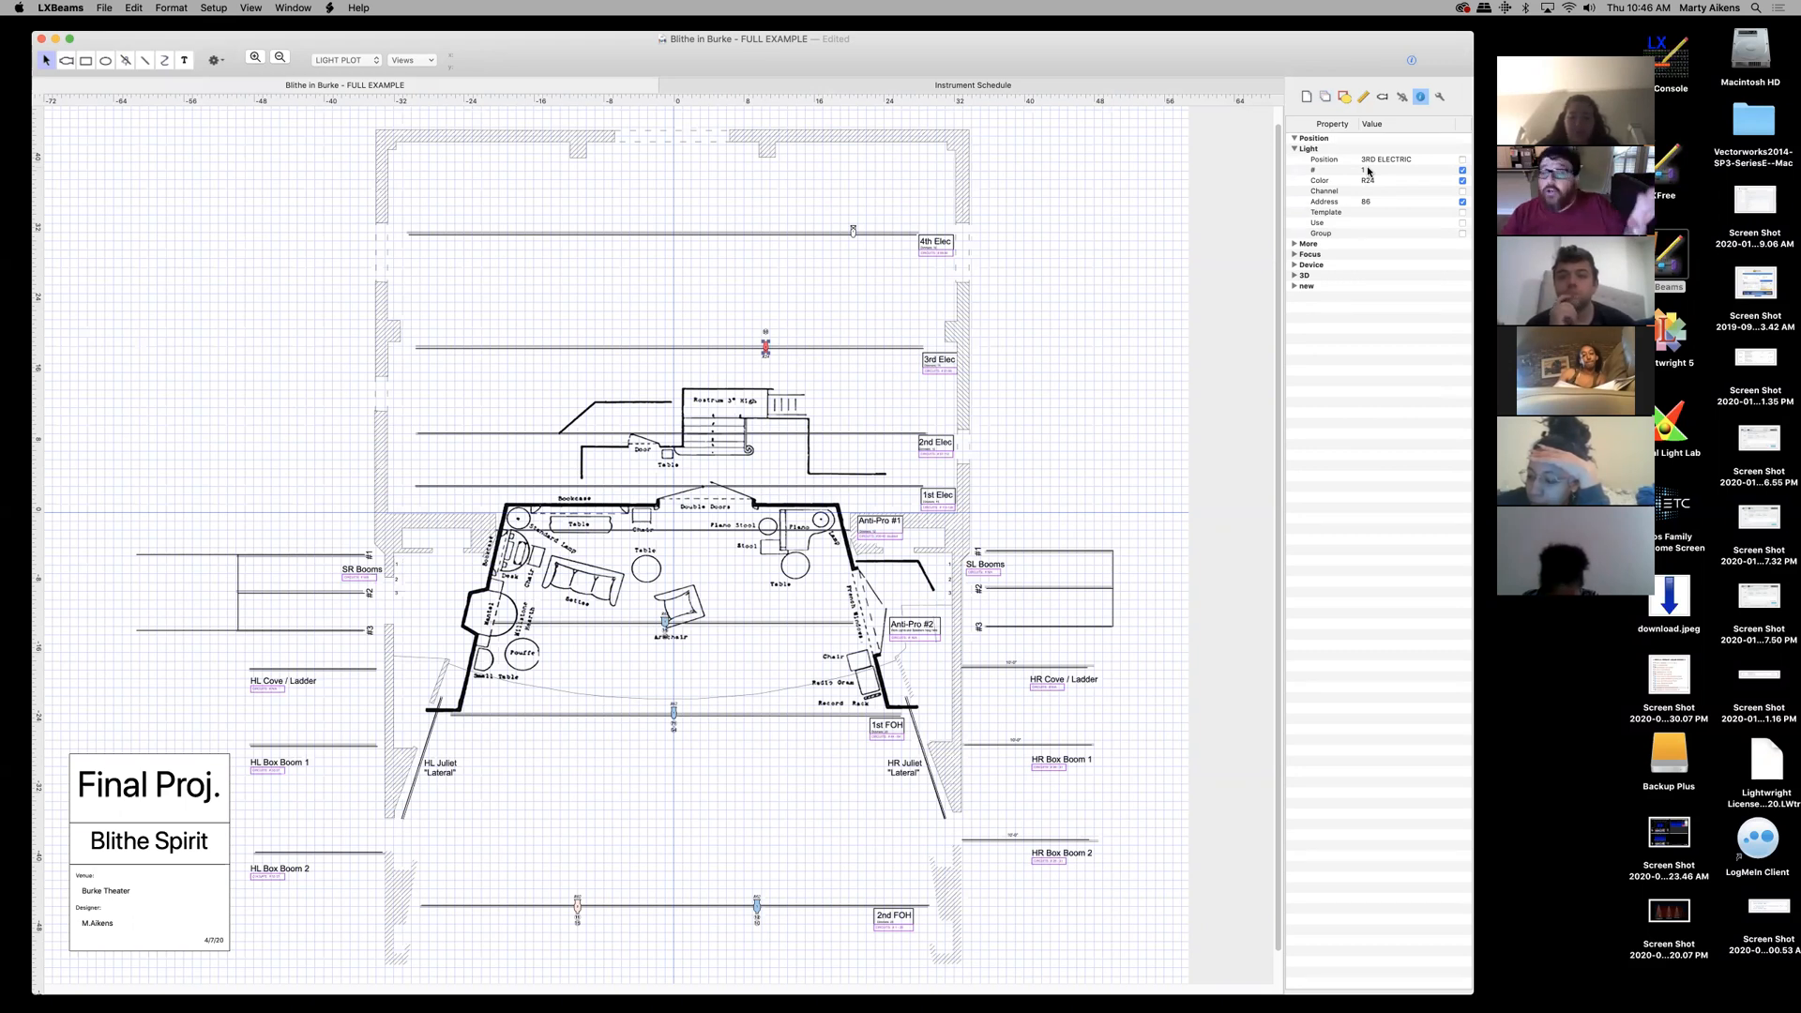
- Start another report via Create Report, choosing New in the Select report dialog
click(214, 9)
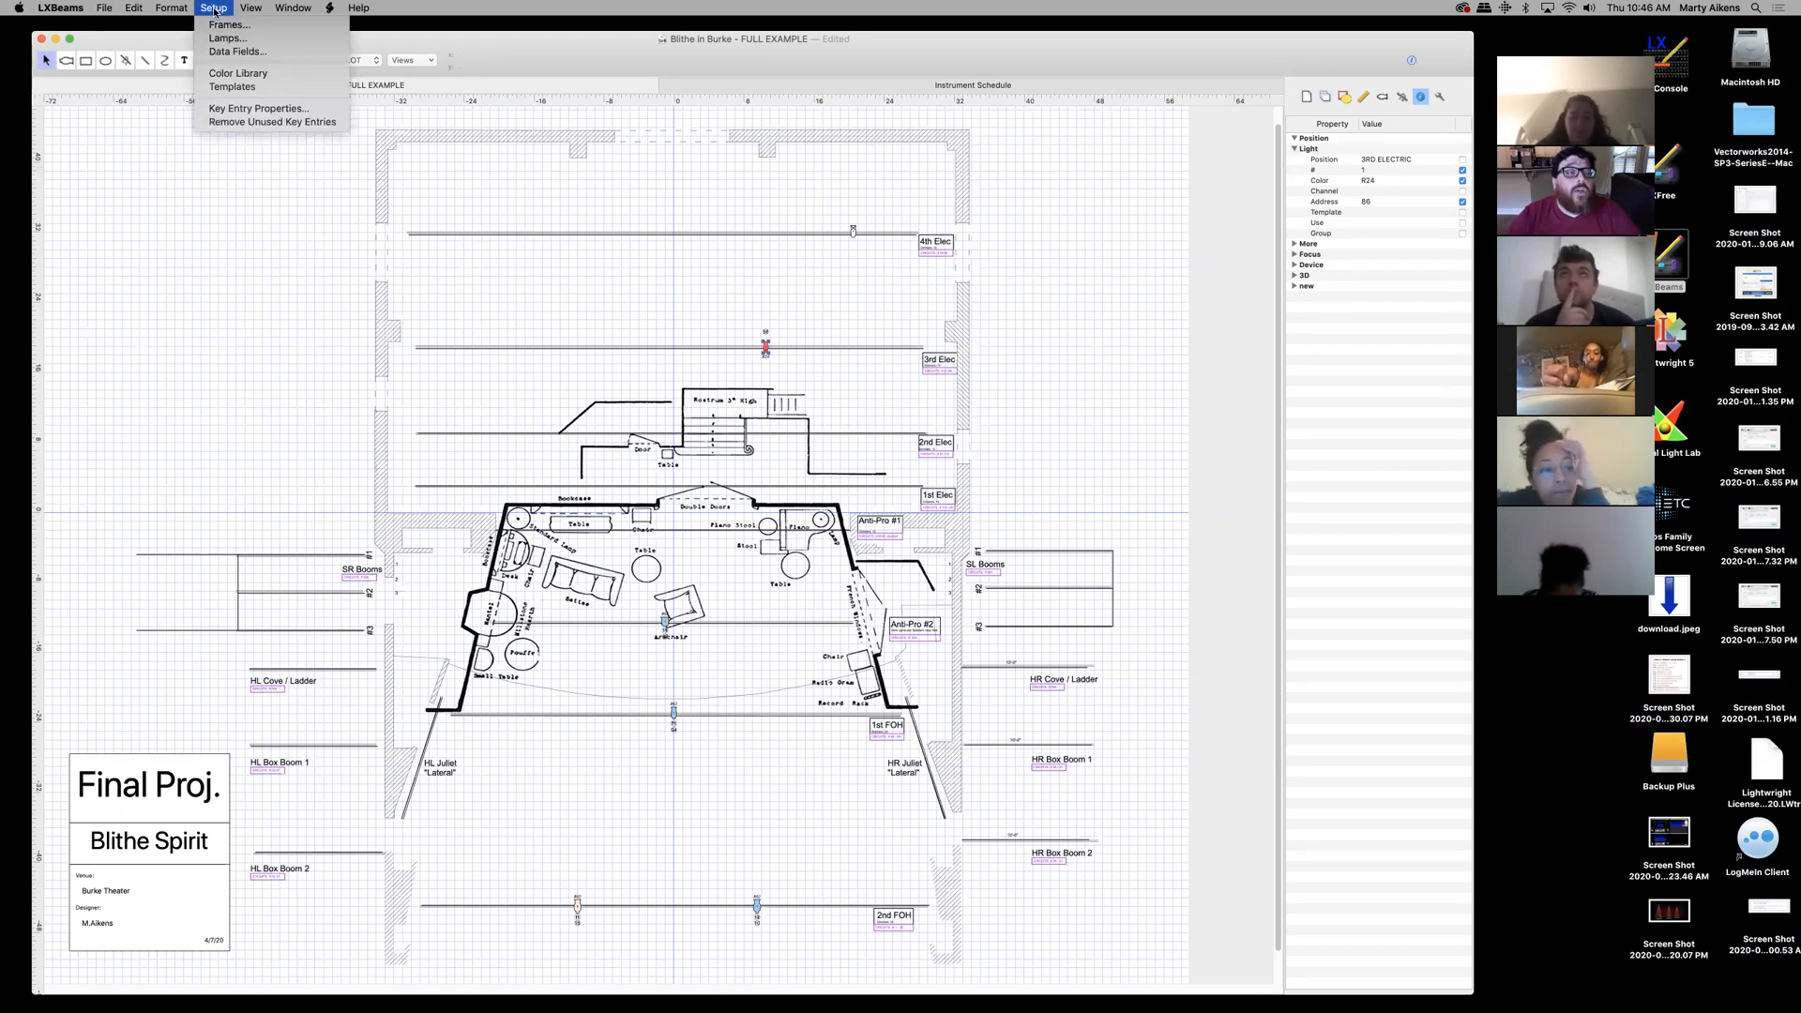
mouse_move(250, 9)
mouse_move(281, 73)
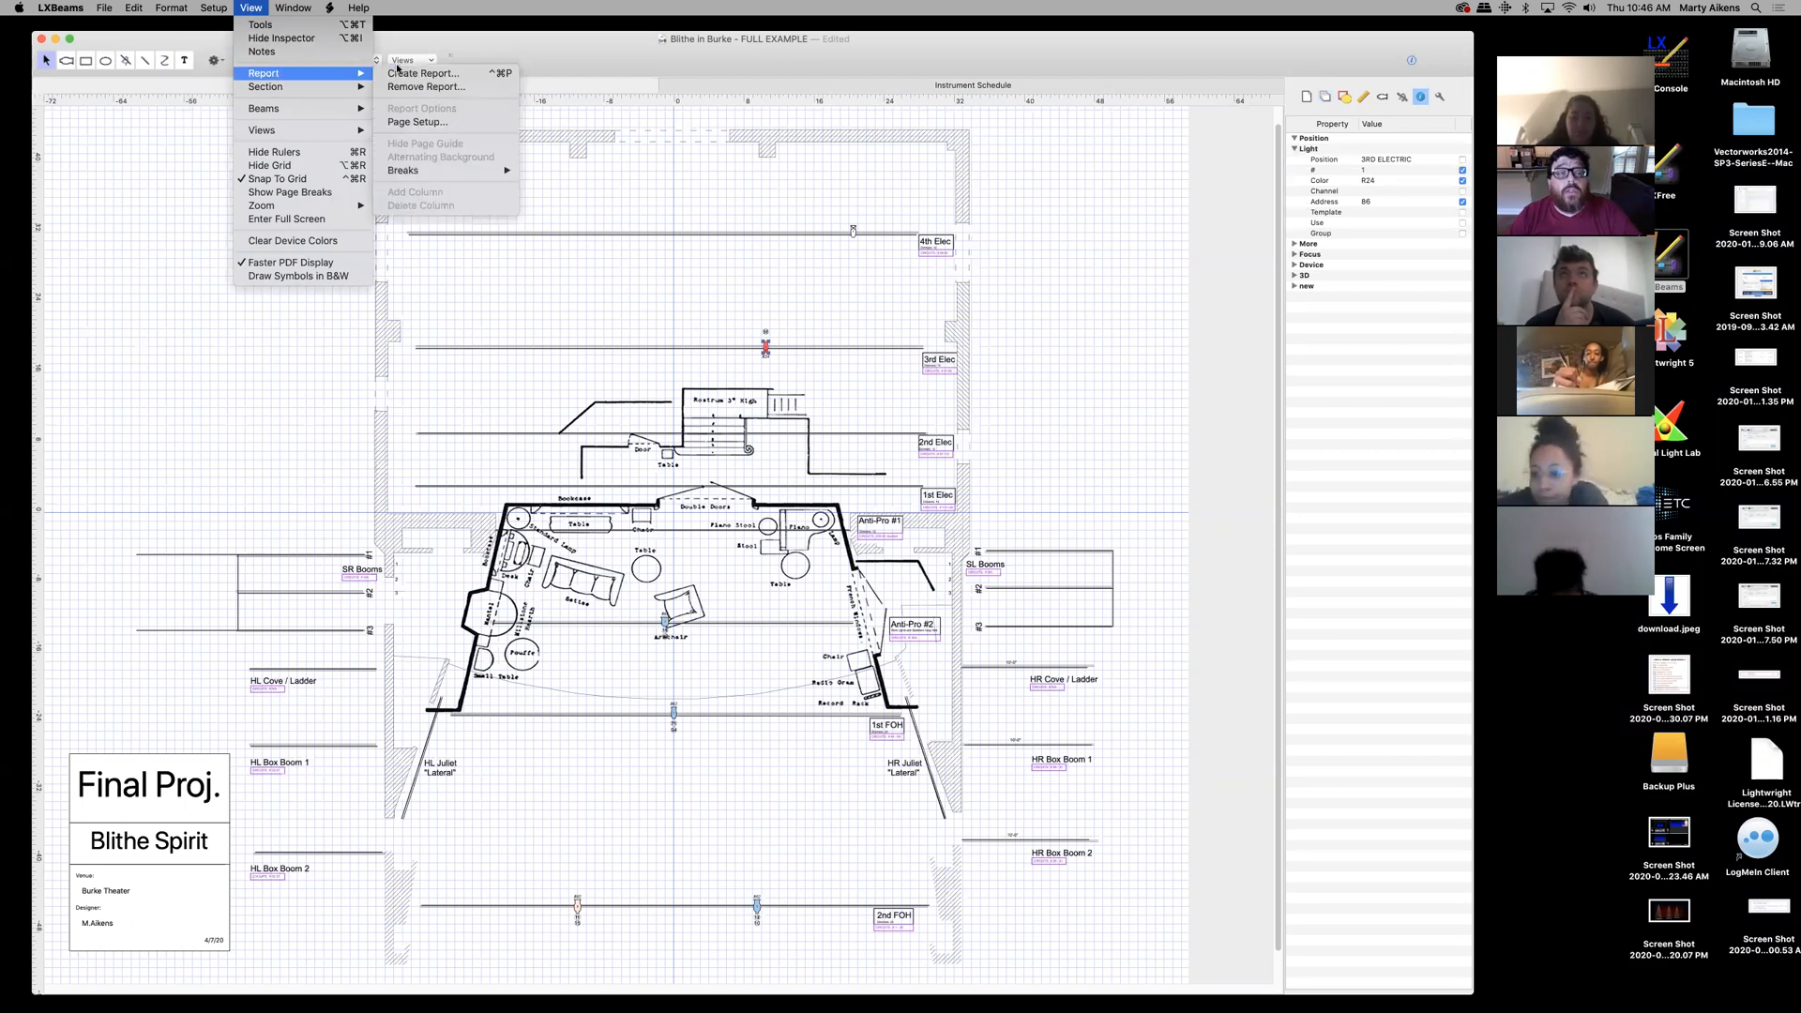
click(416, 75)
click(822, 120)
click(736, 154)
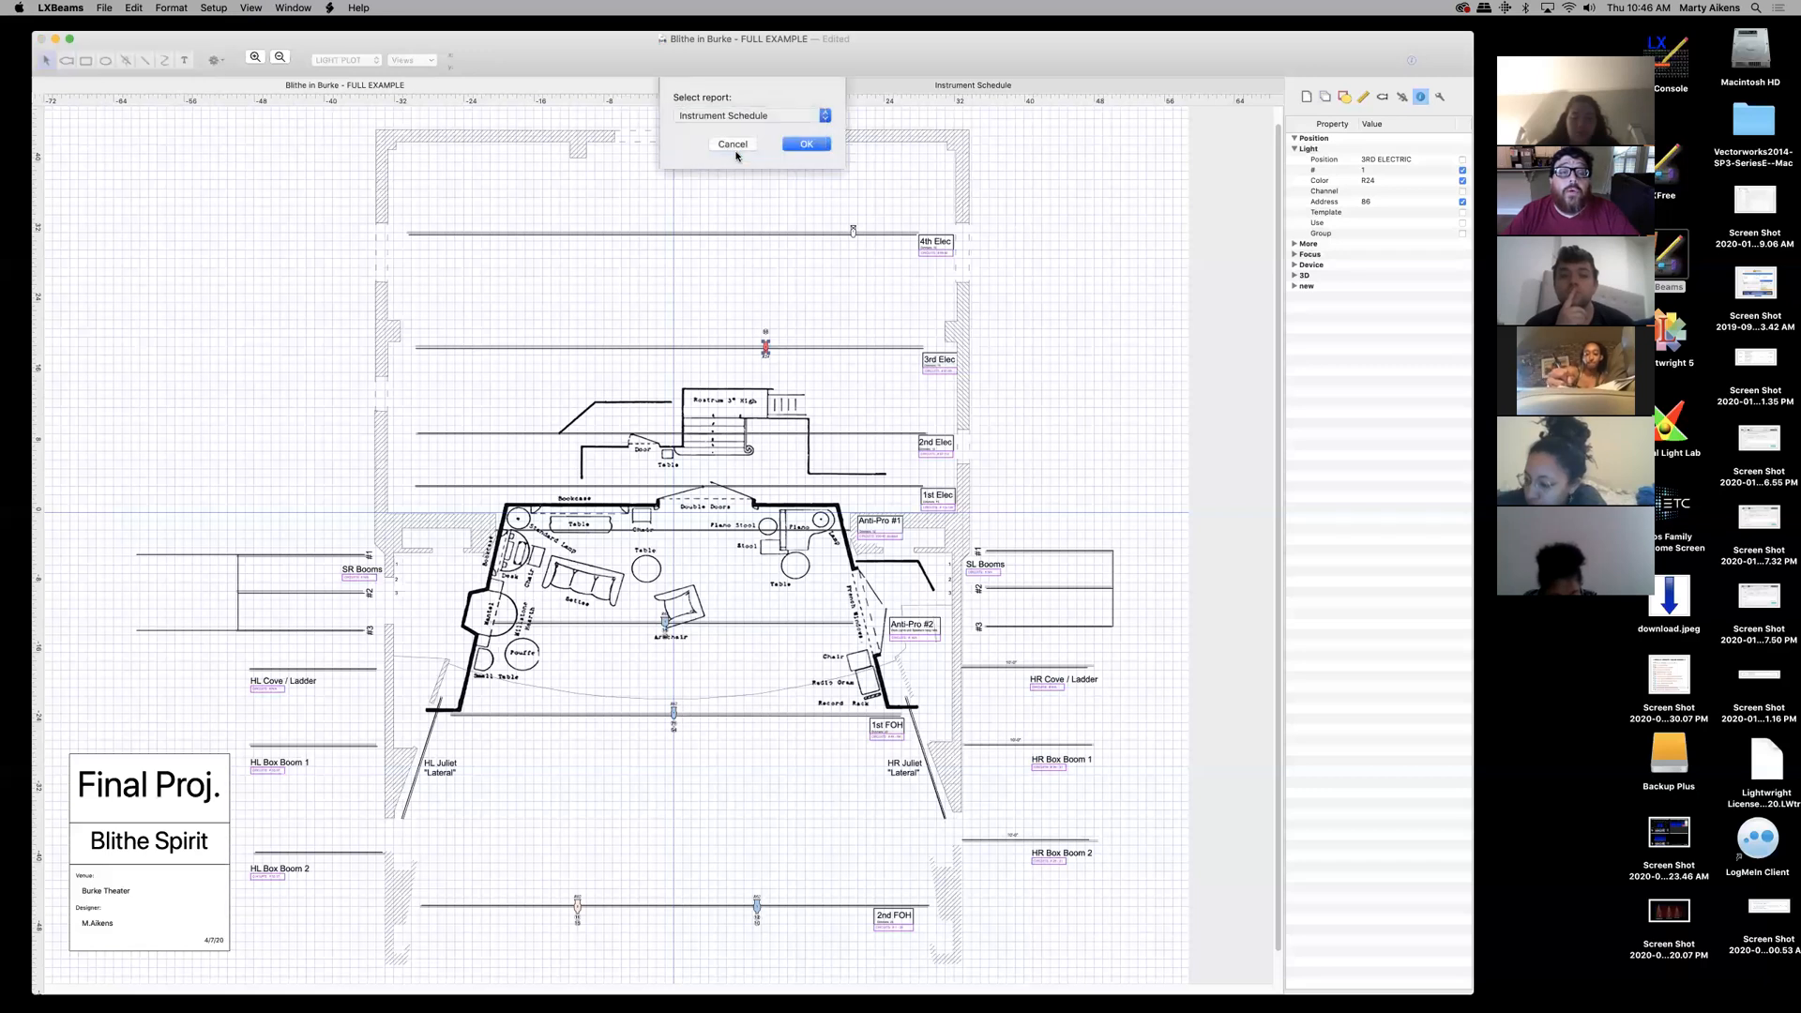
click(823, 117)
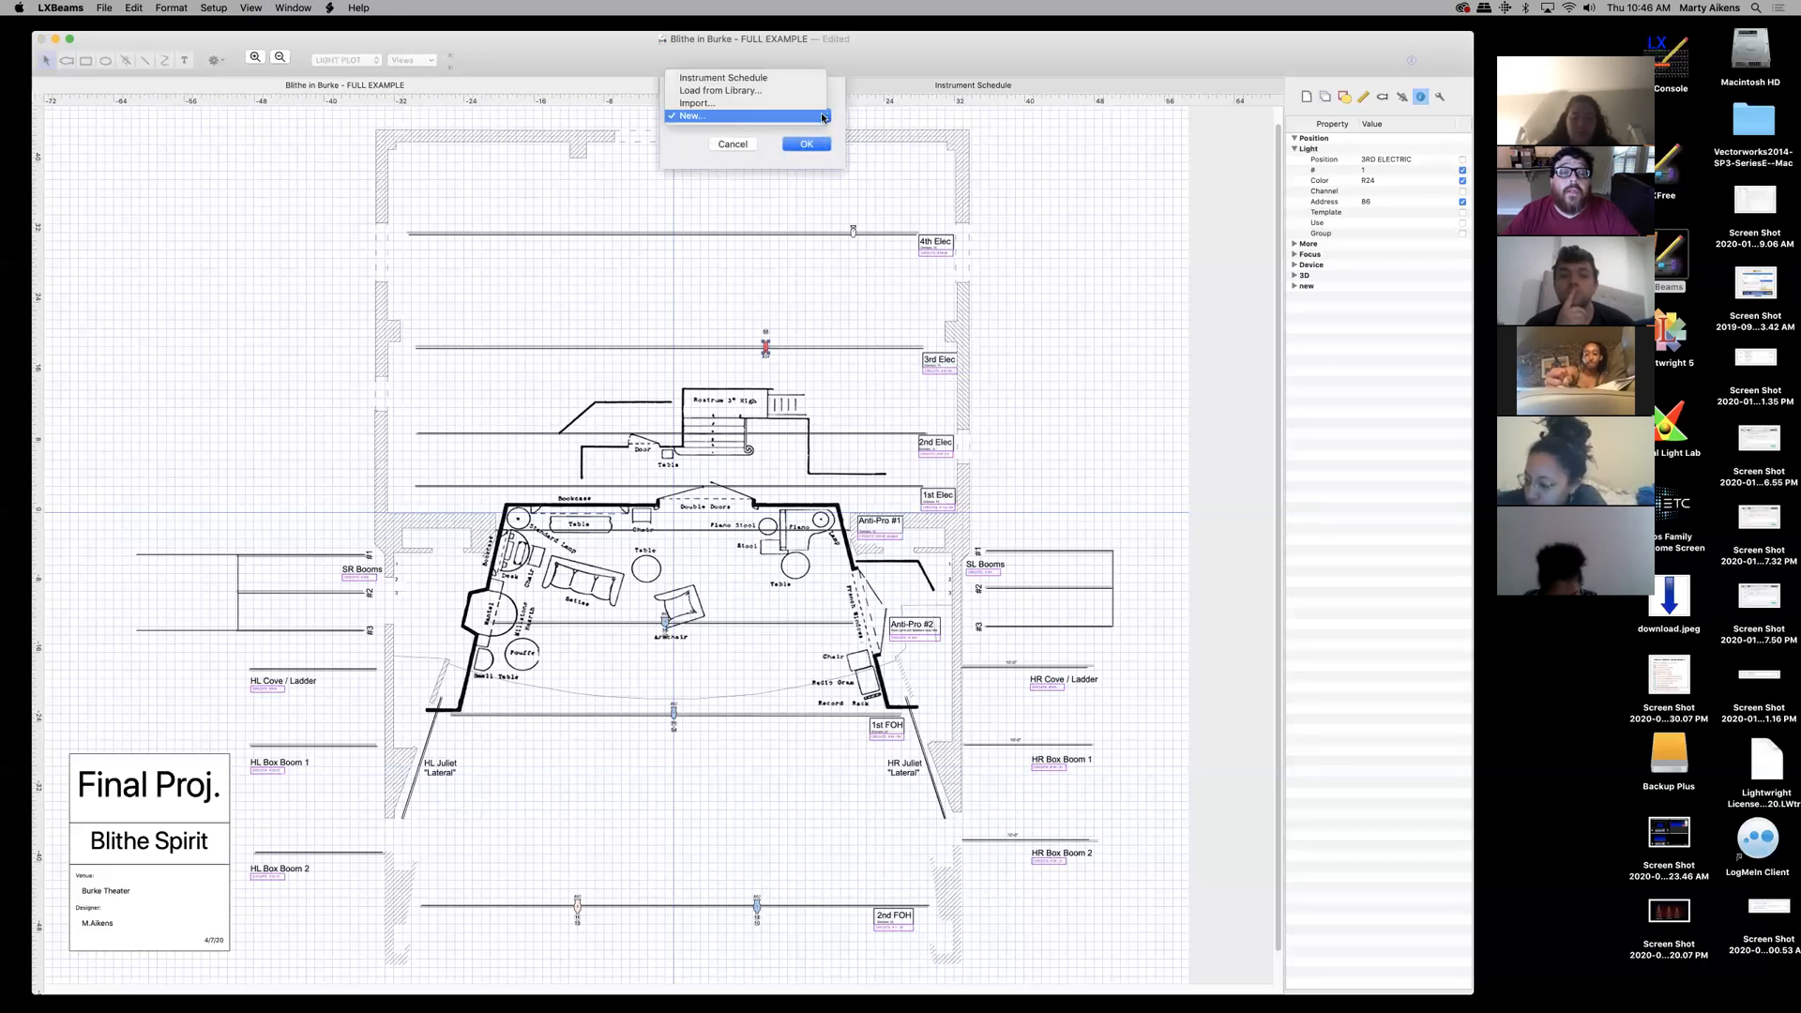
click(812, 115)
click(808, 144)
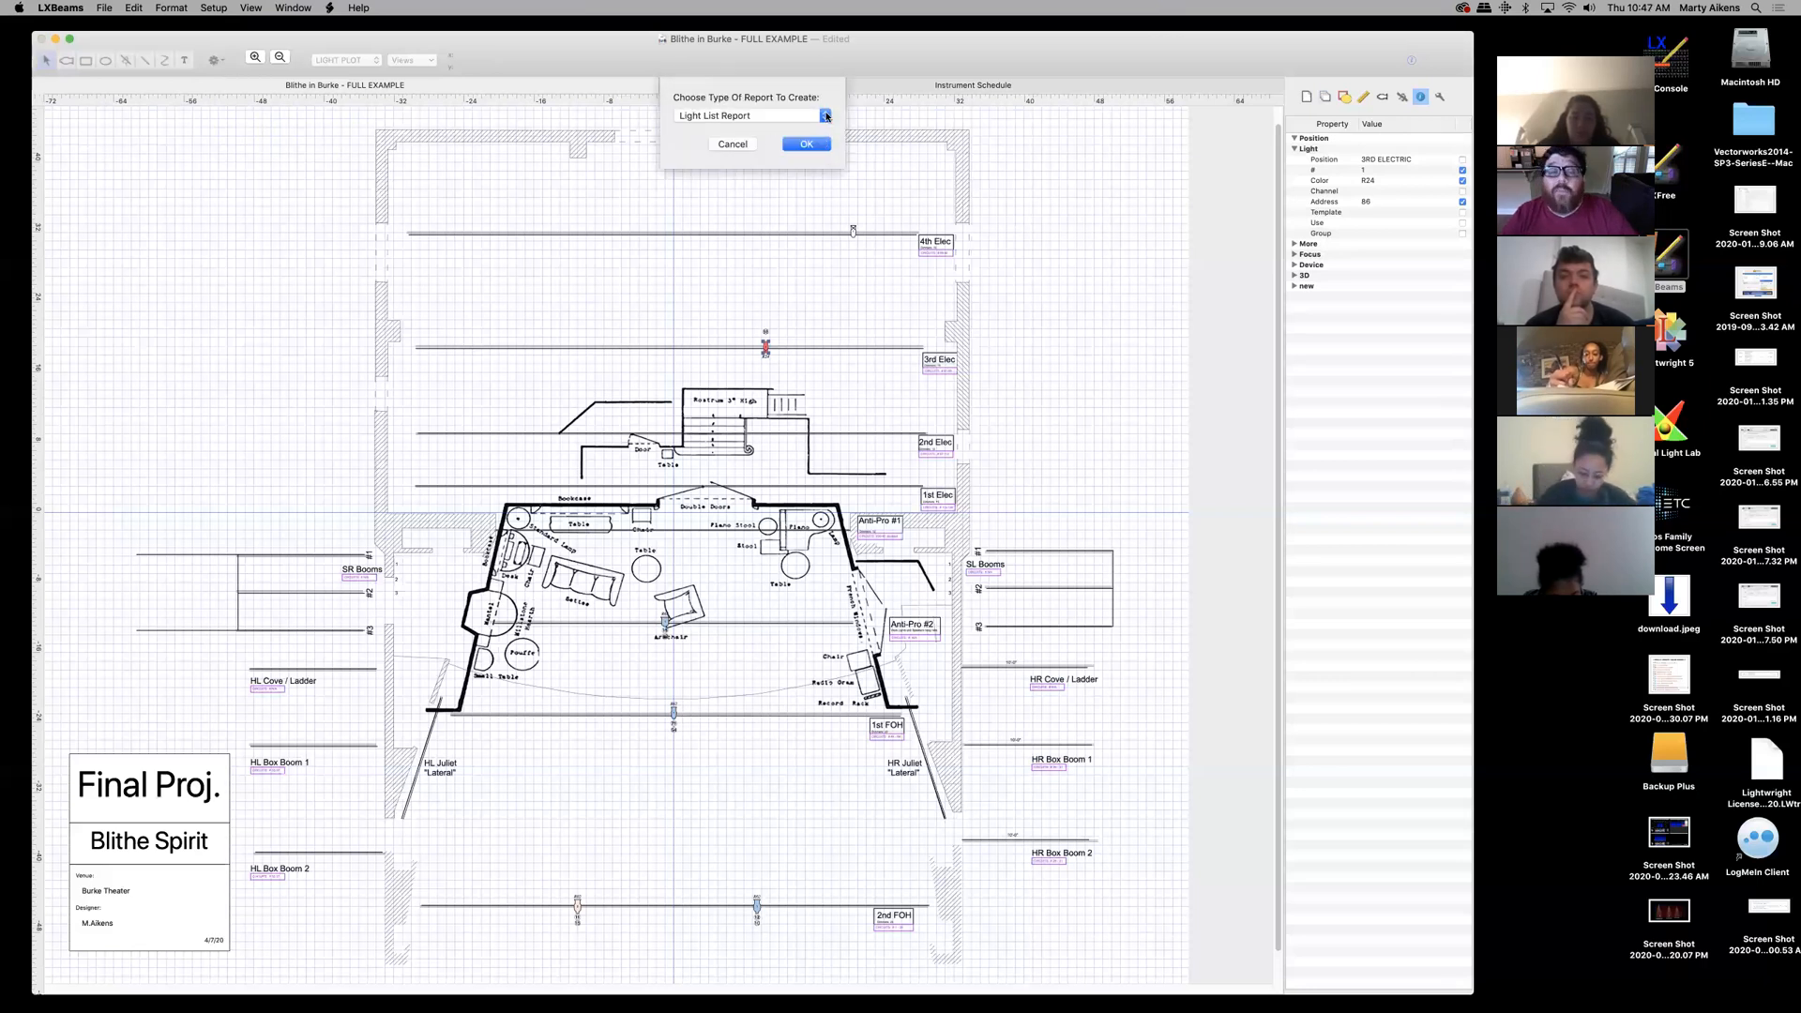
- Pick Channel Summary as the new report type and create it
click(826, 115)
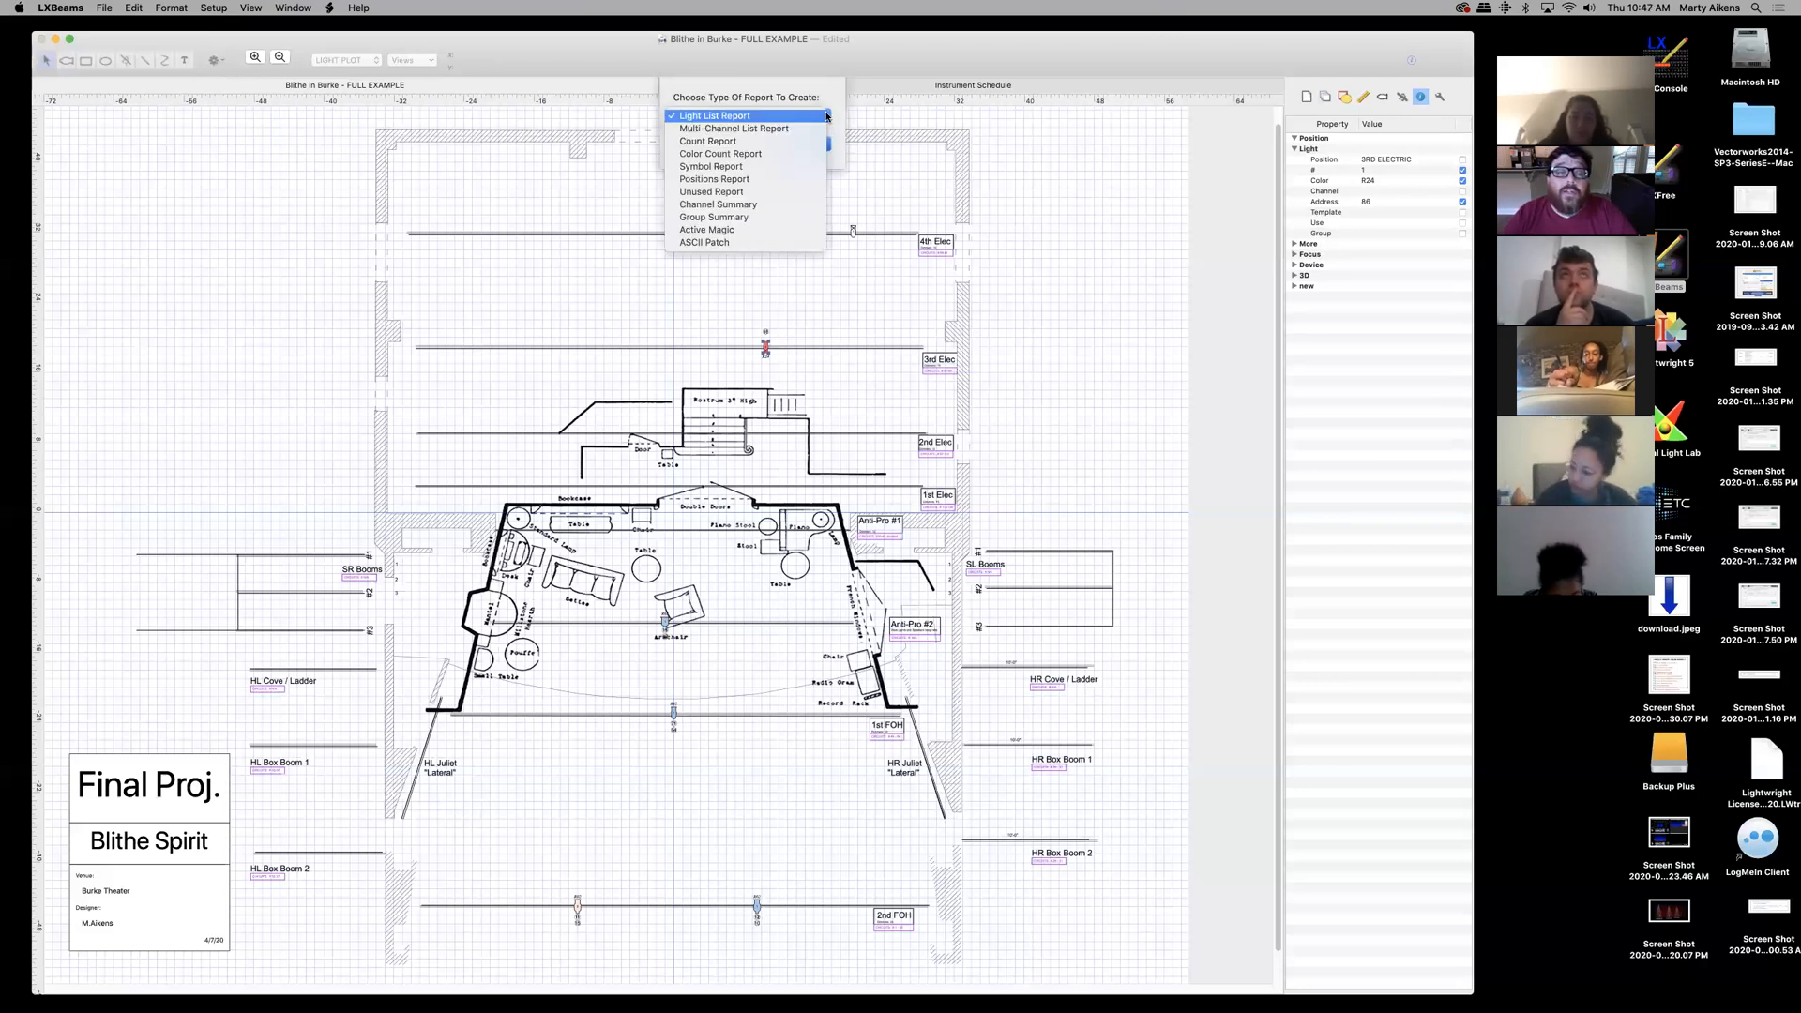
click(742, 205)
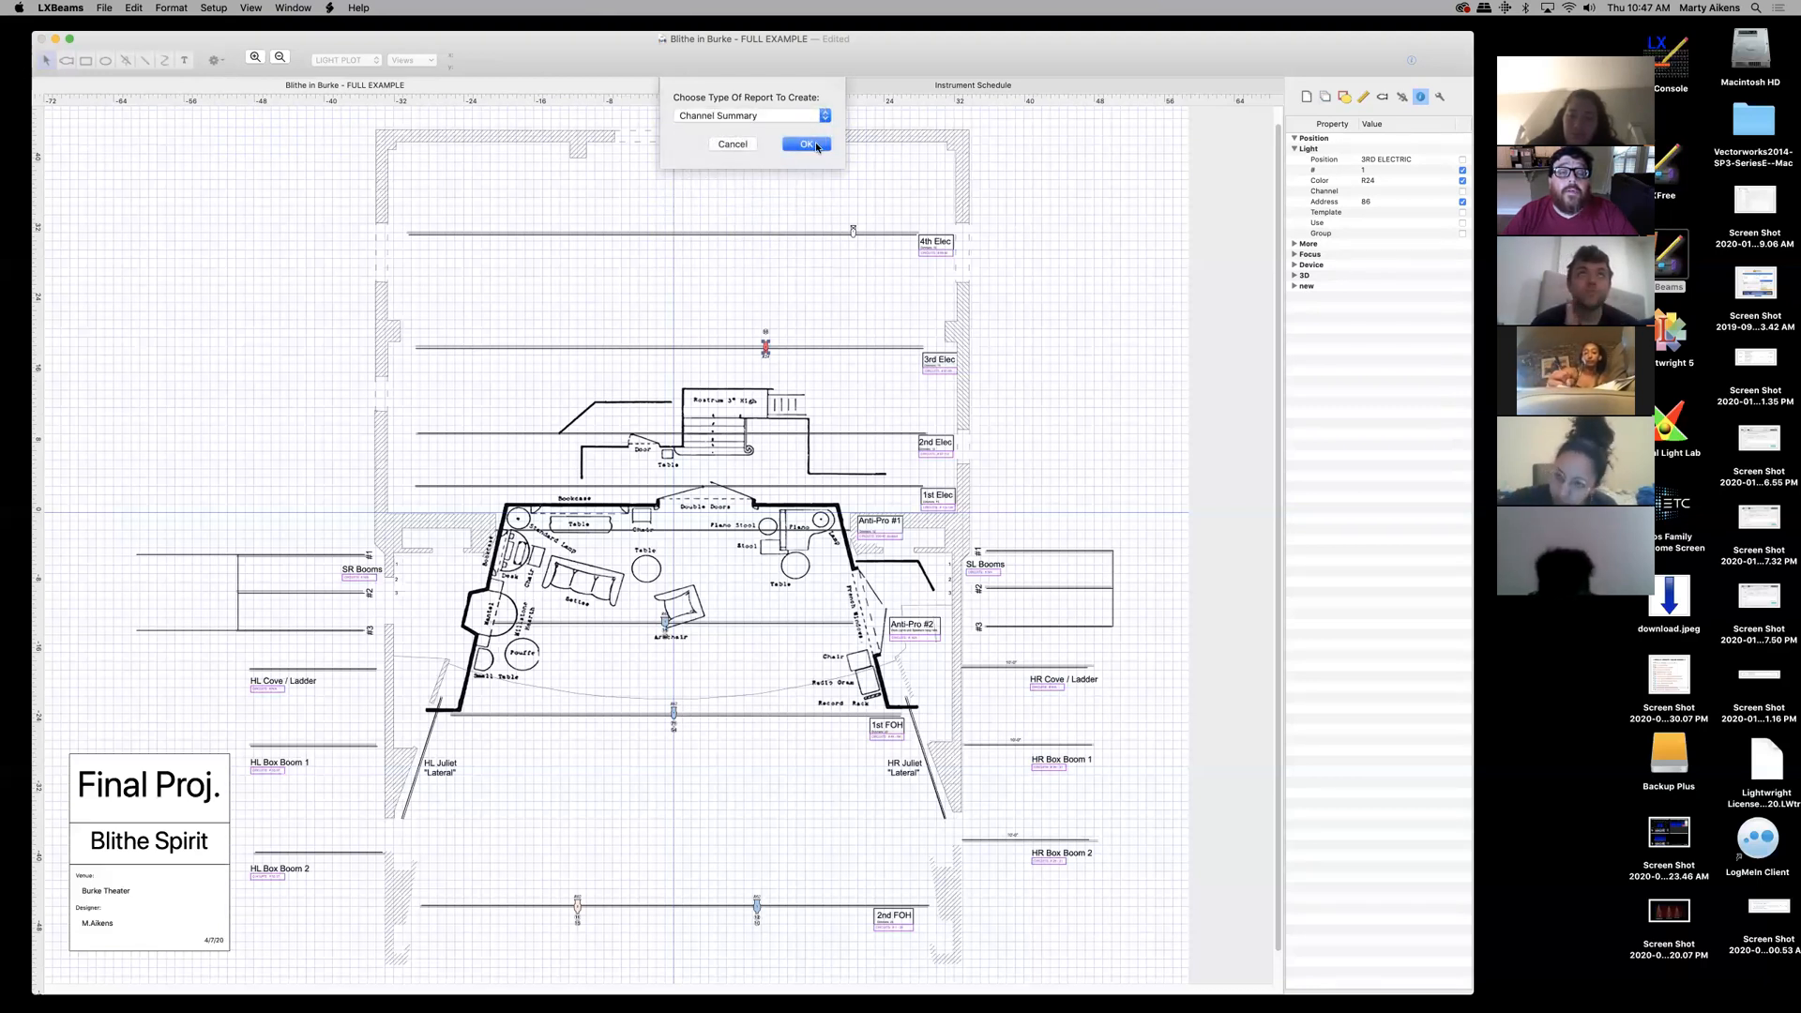
click(814, 143)
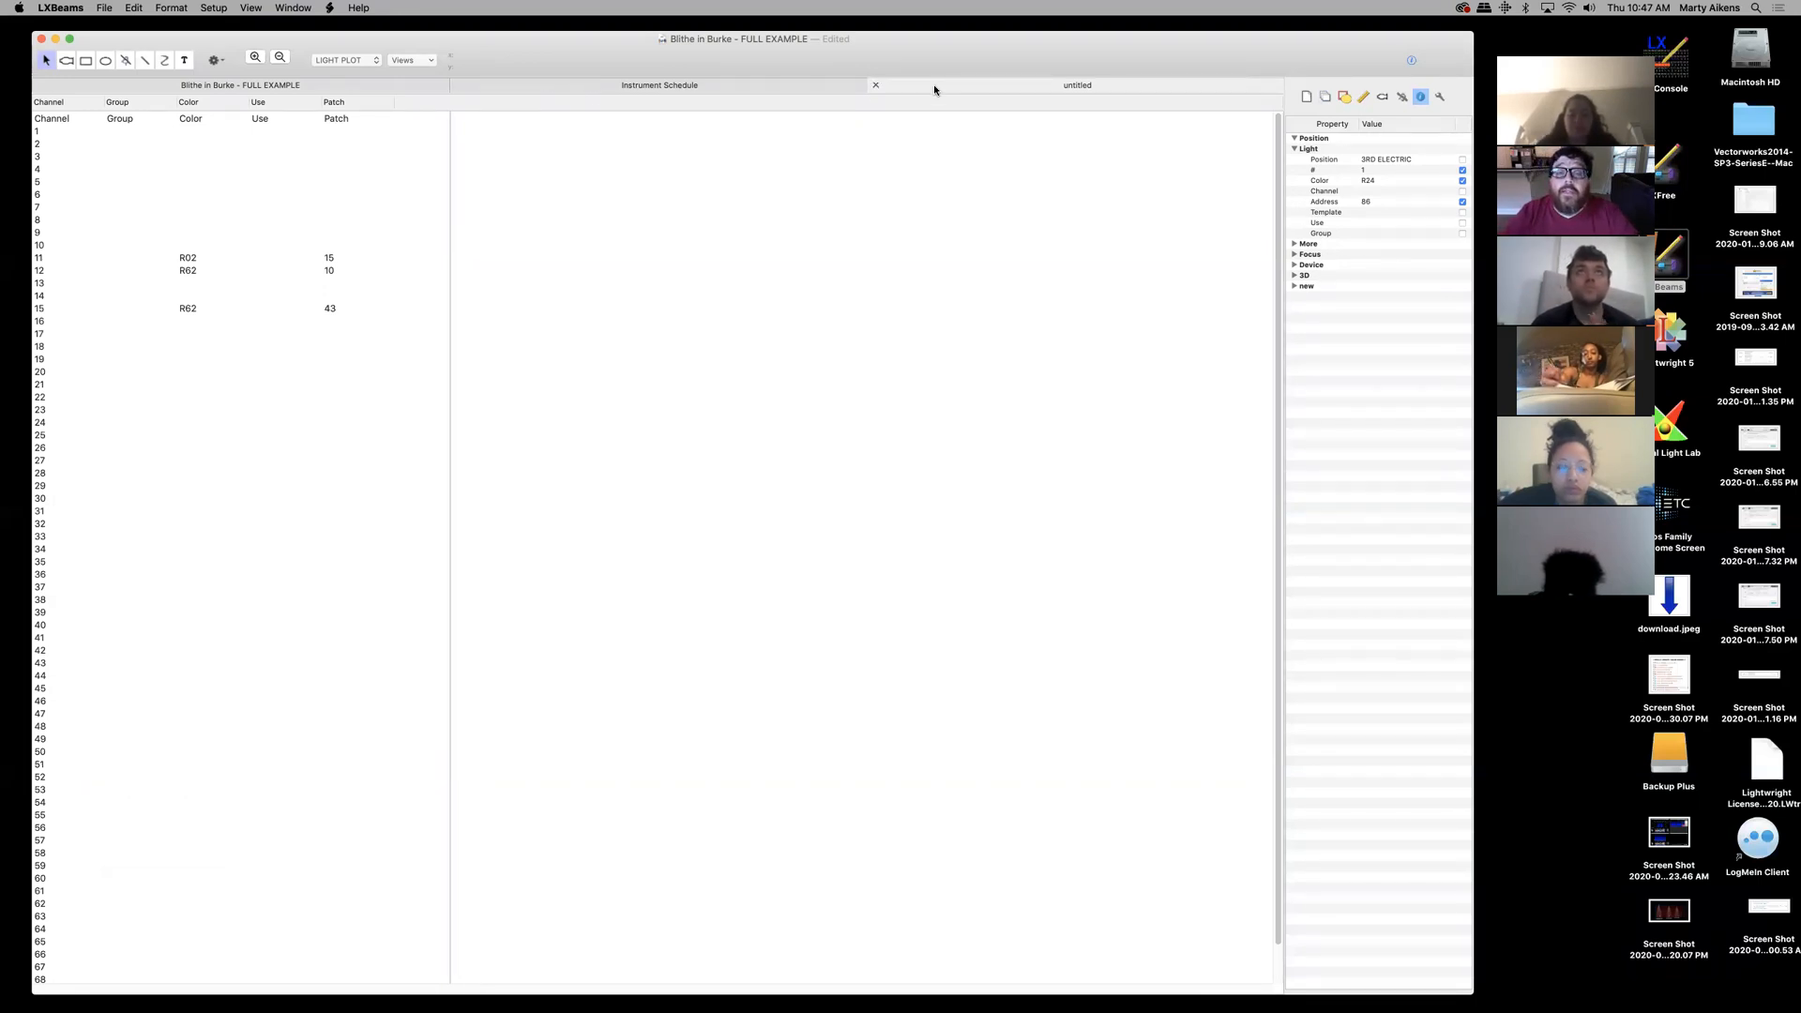
- Review the Instrument Schedule tab and look over the File menu without running a command
click(782, 89)
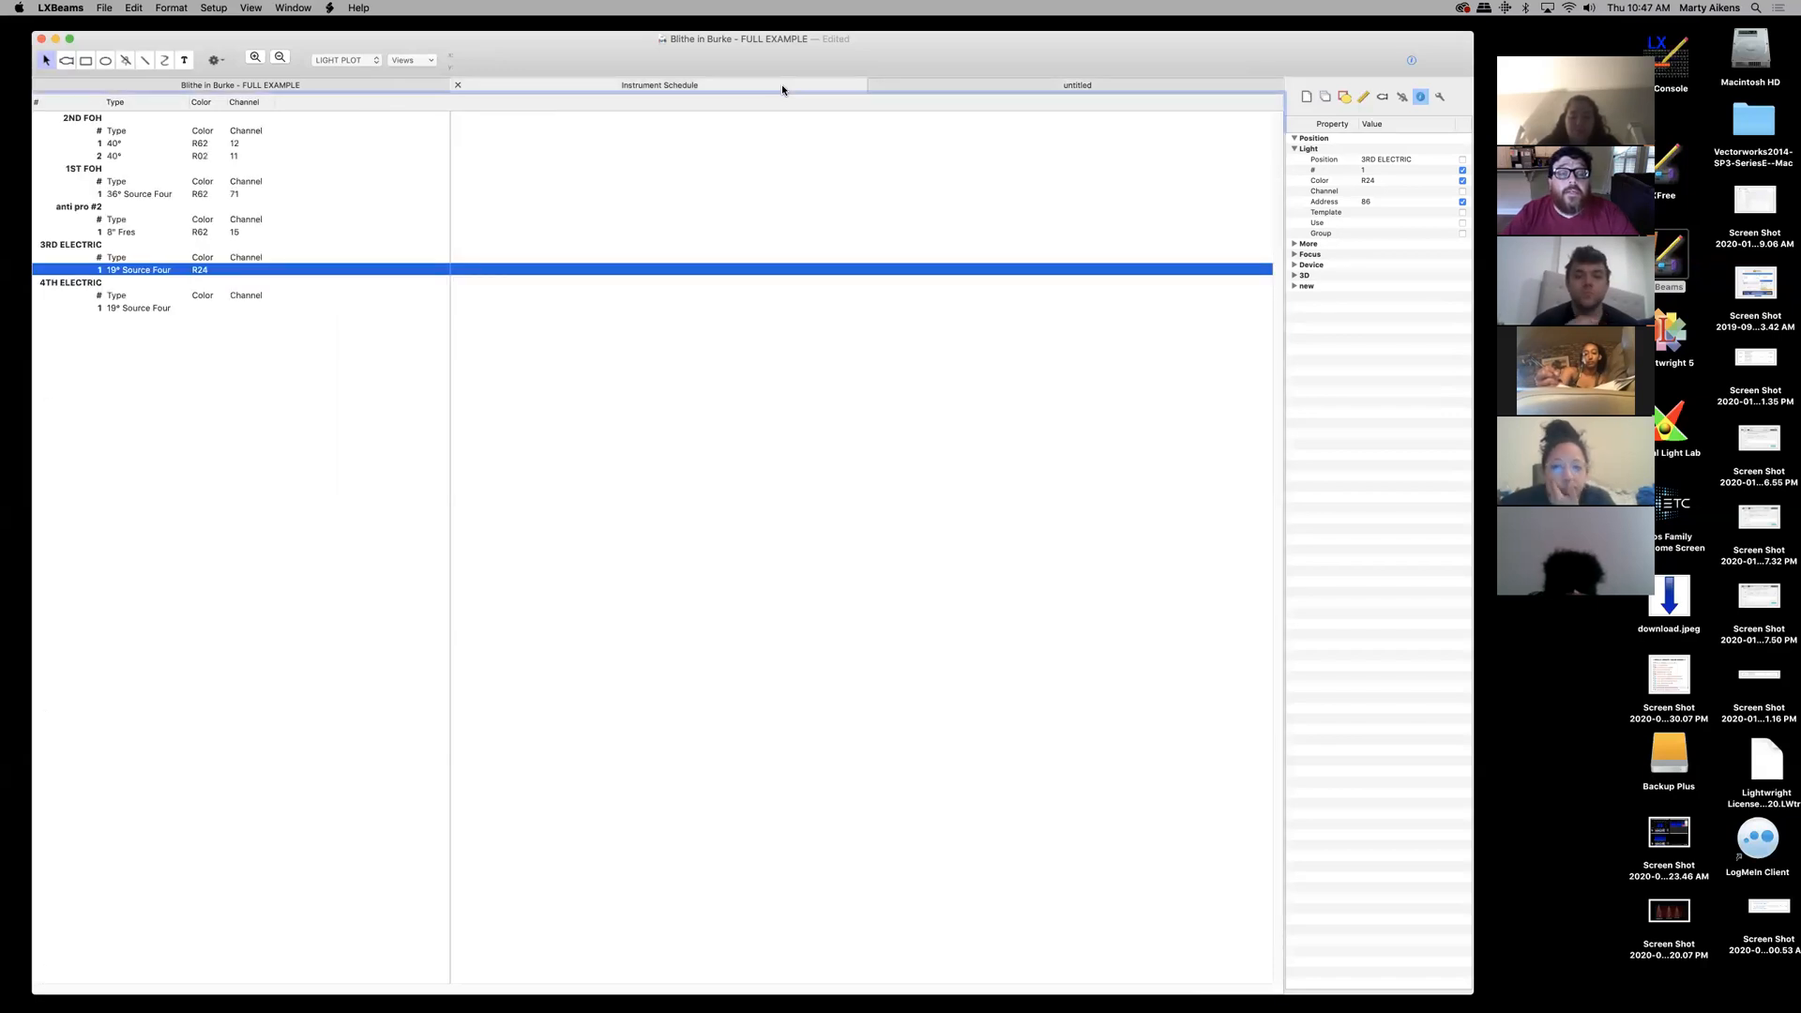
click(395, 89)
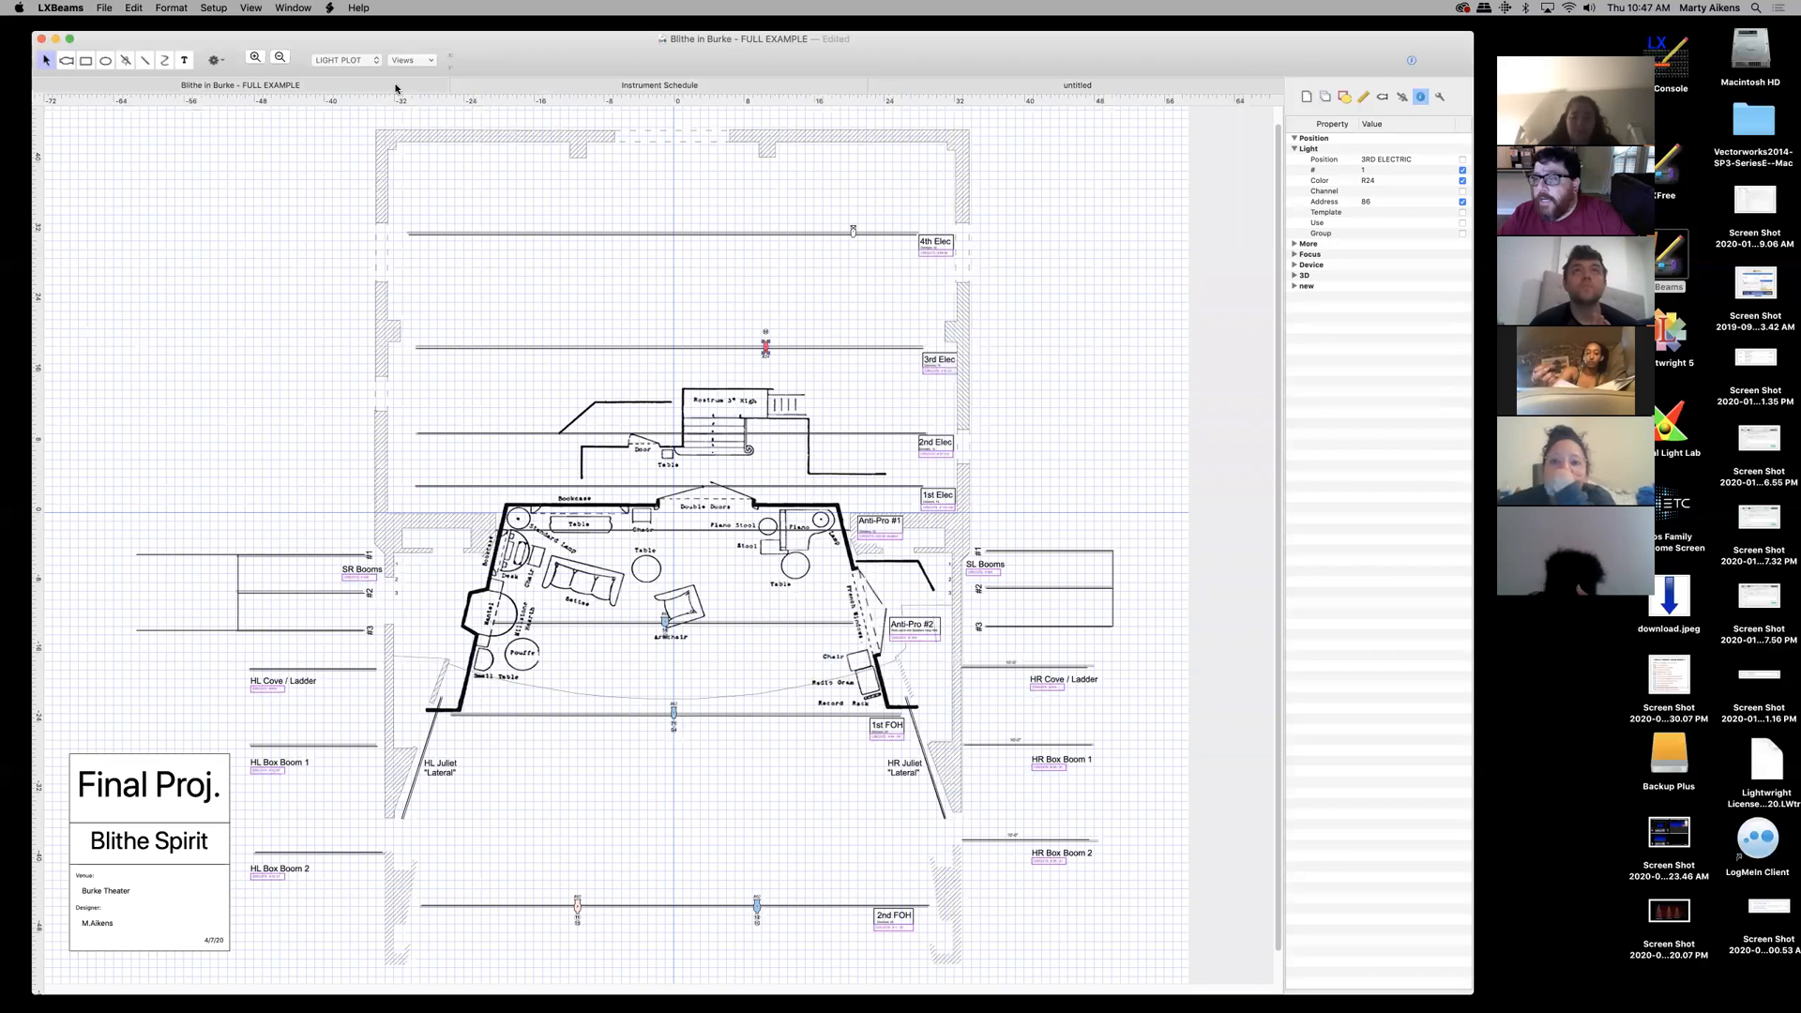
click(727, 89)
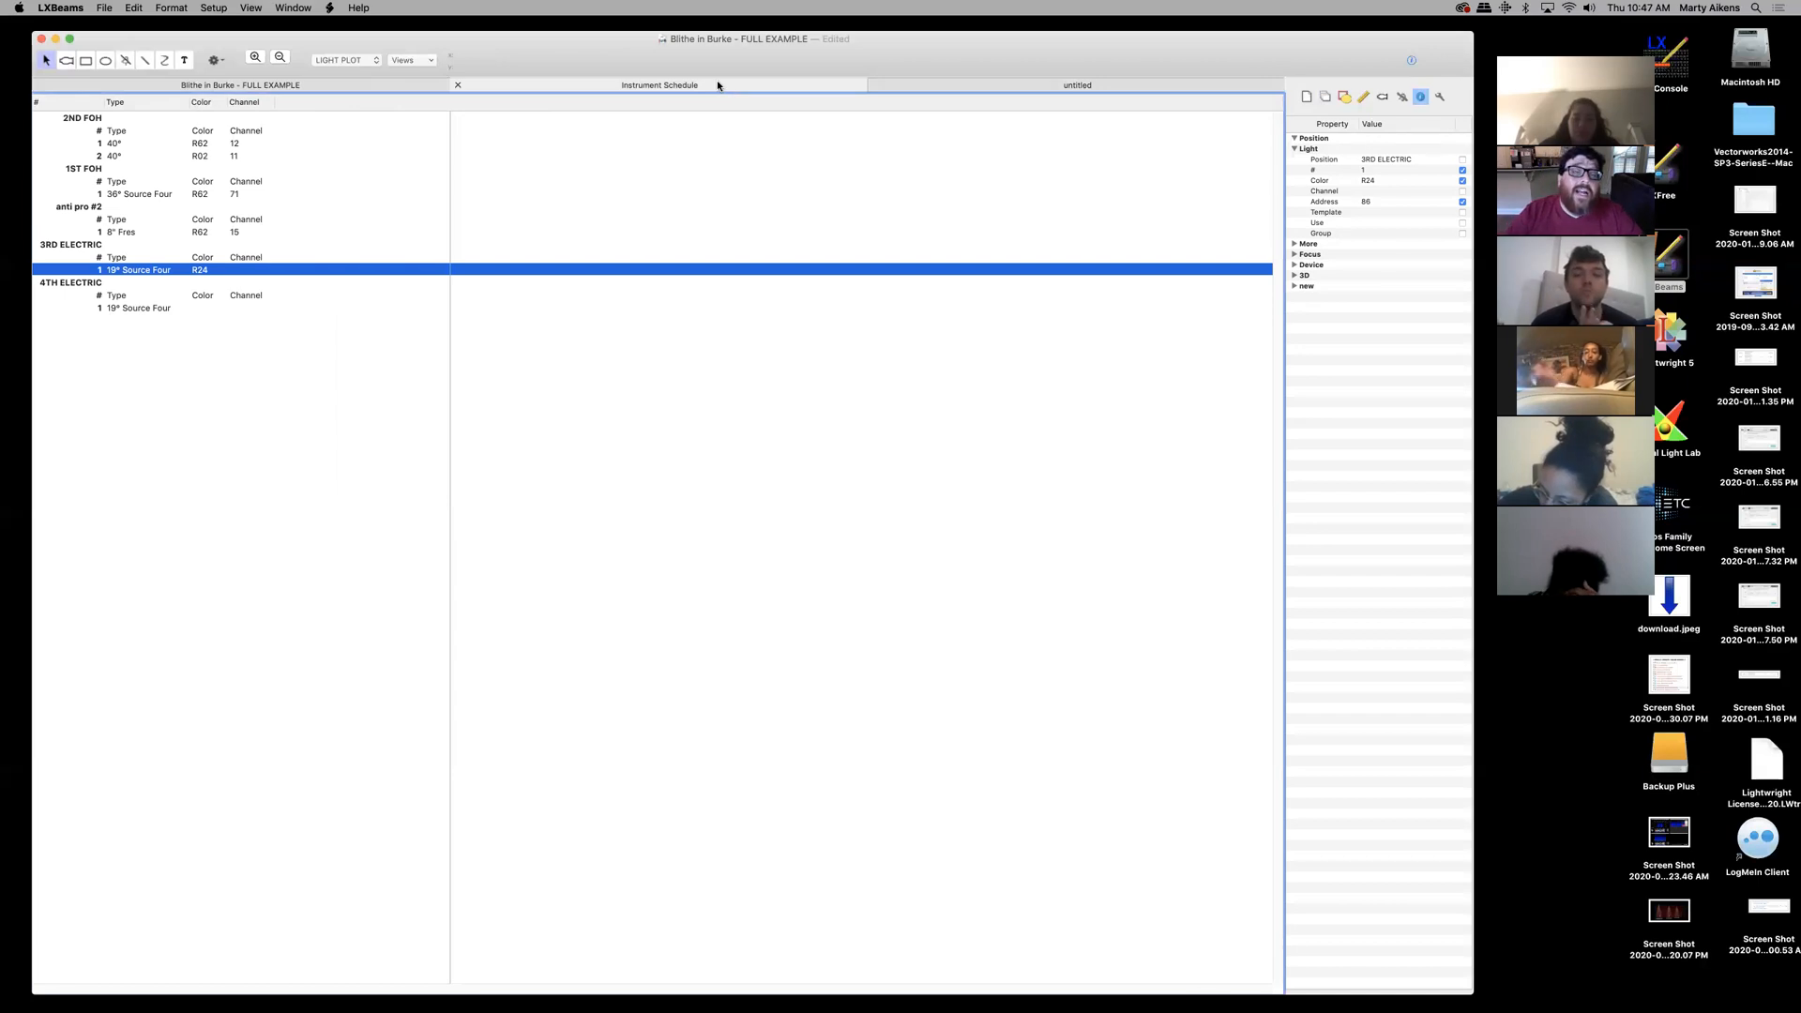
click(103, 8)
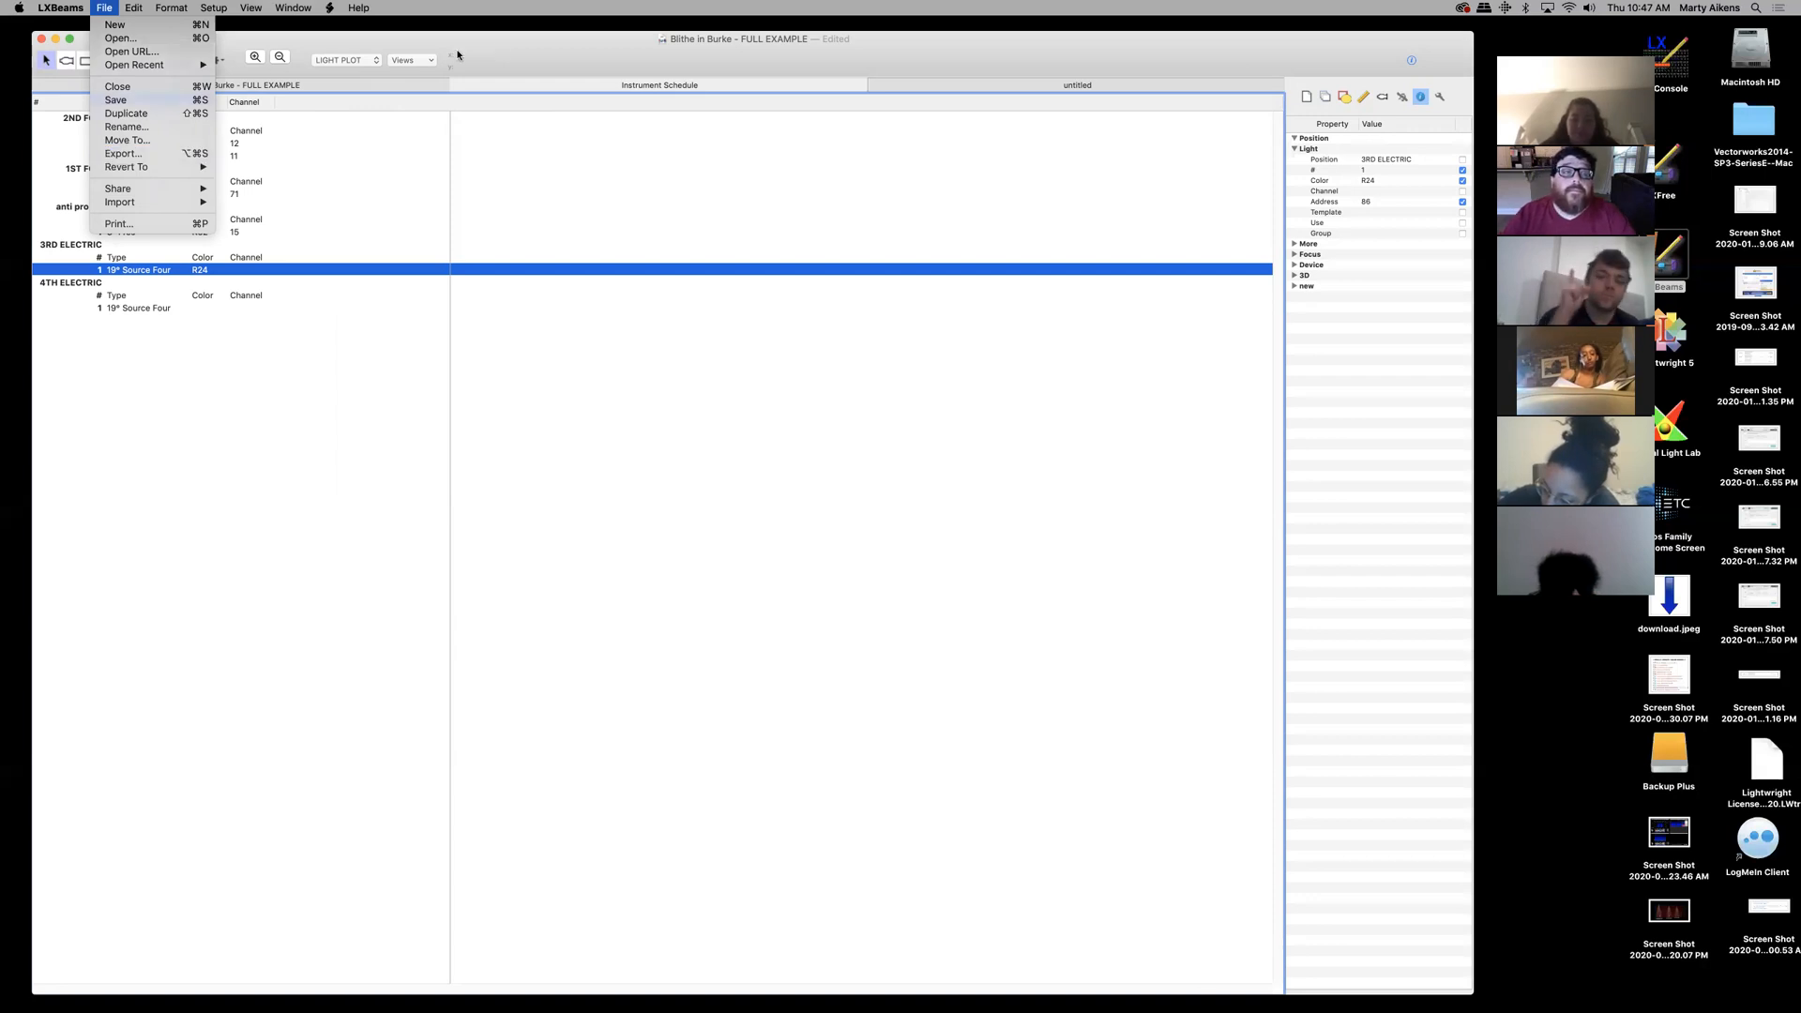
click(497, 50)
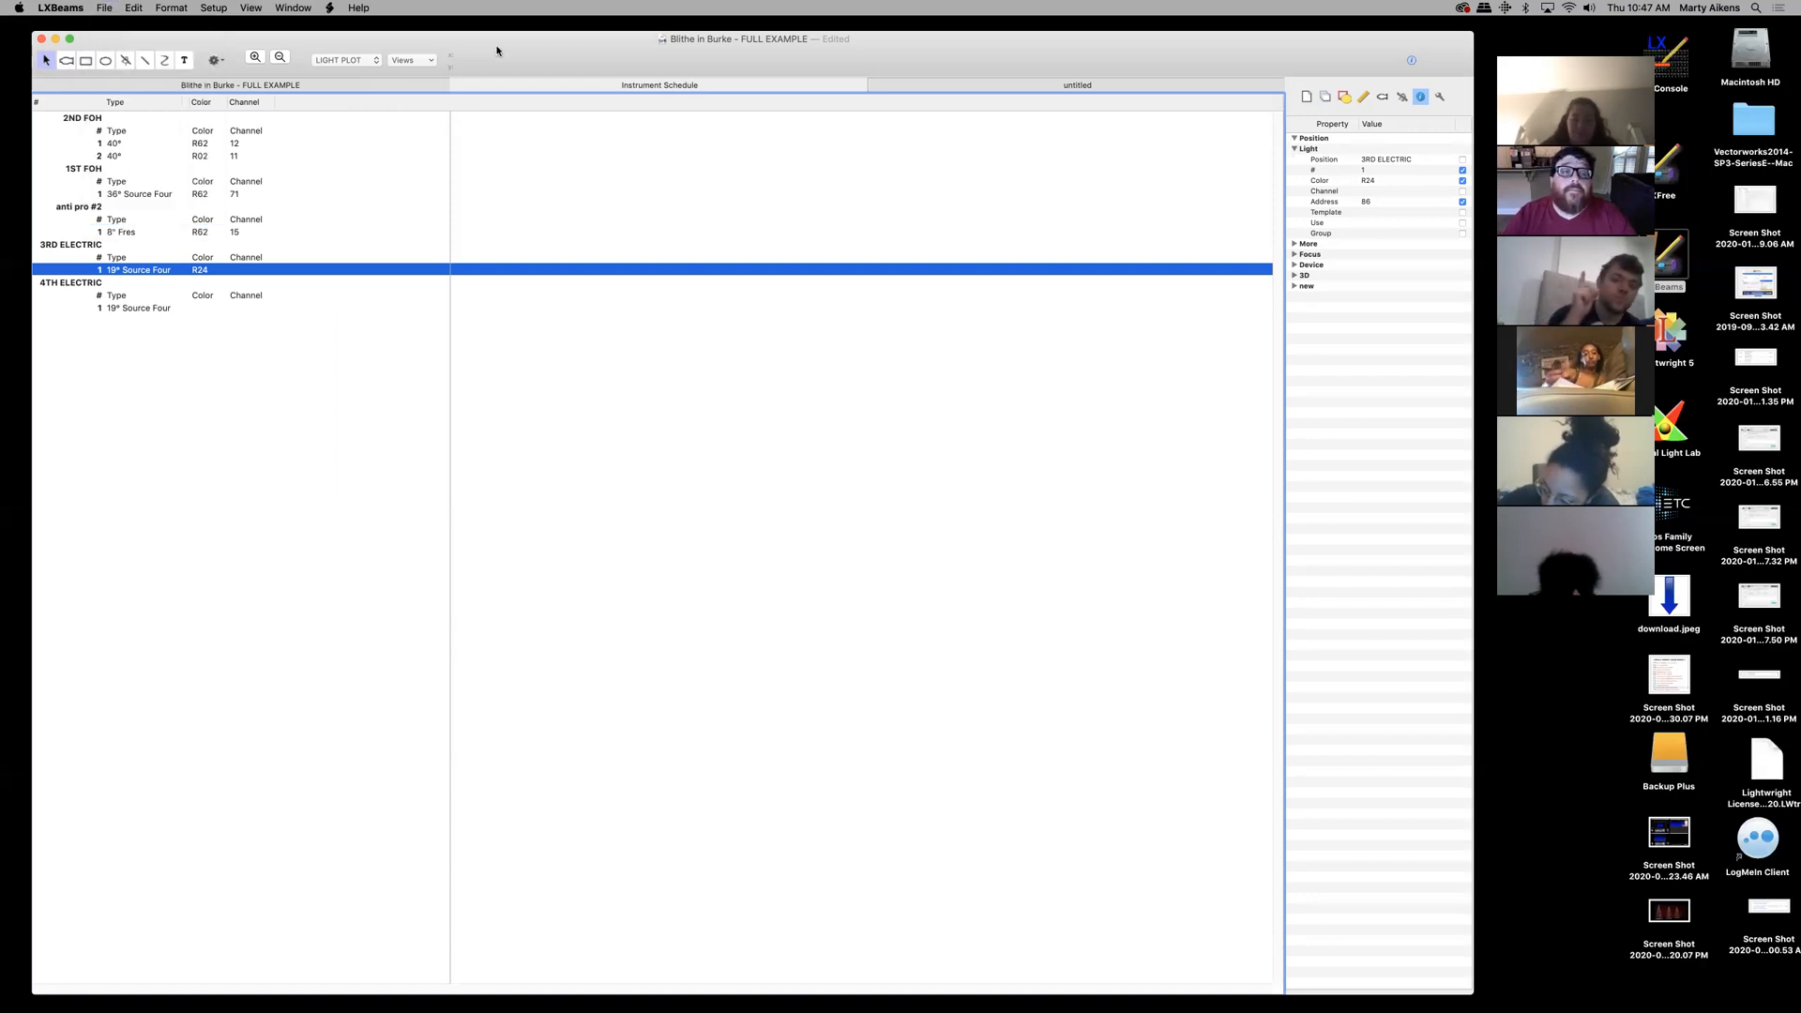
- Glance at the untitled Channel Summary tab, then return to the Blithe in Burke plot
click(916, 86)
click(704, 85)
click(357, 85)
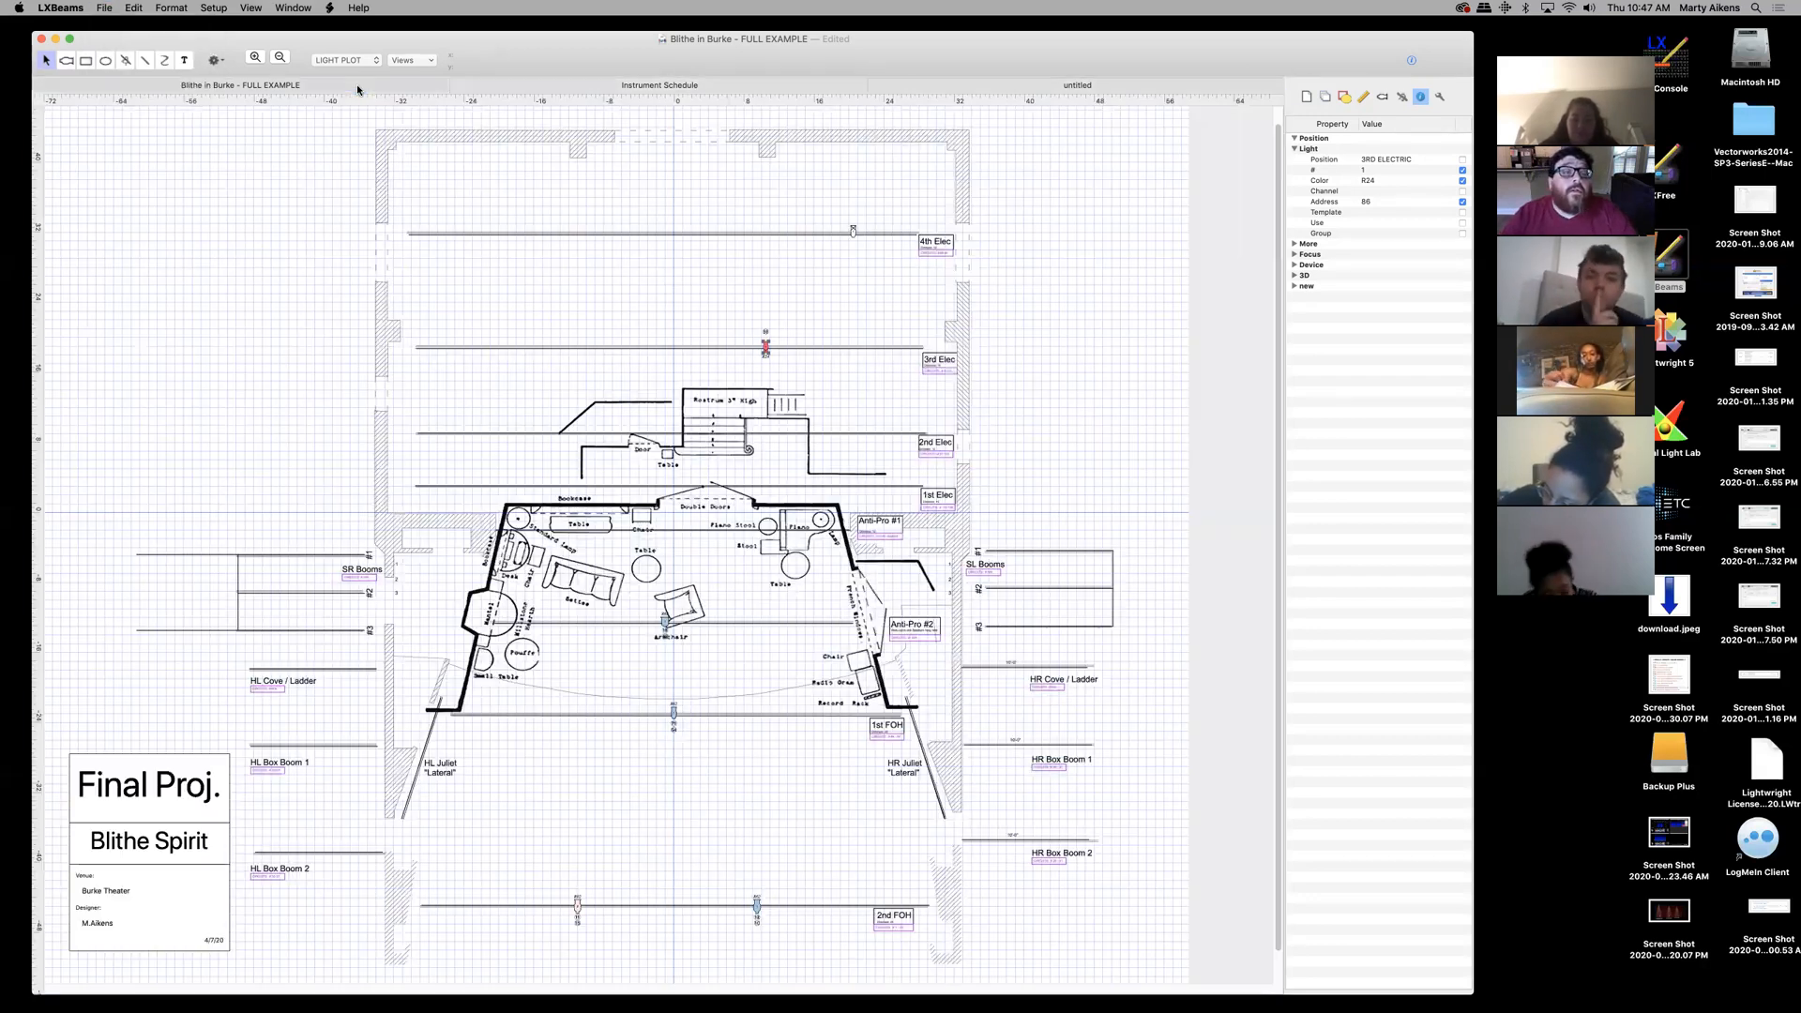